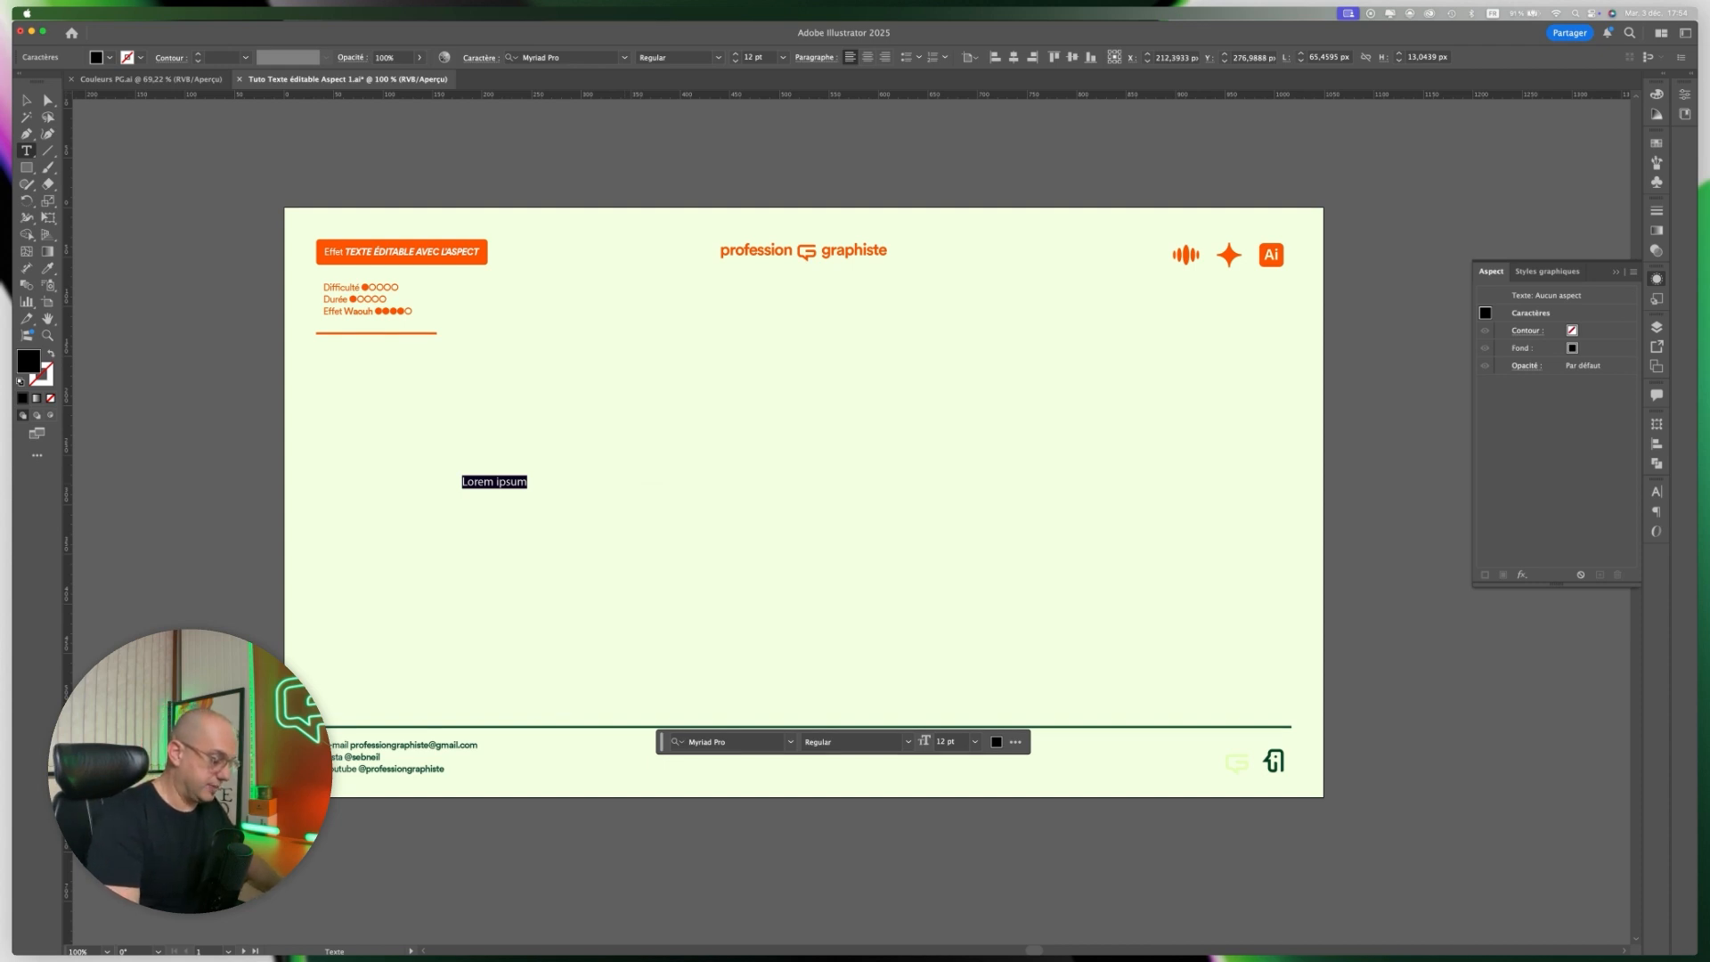
Enter the text "Brooklyn" on the artboard in place of the placeholder text.
type("Br")
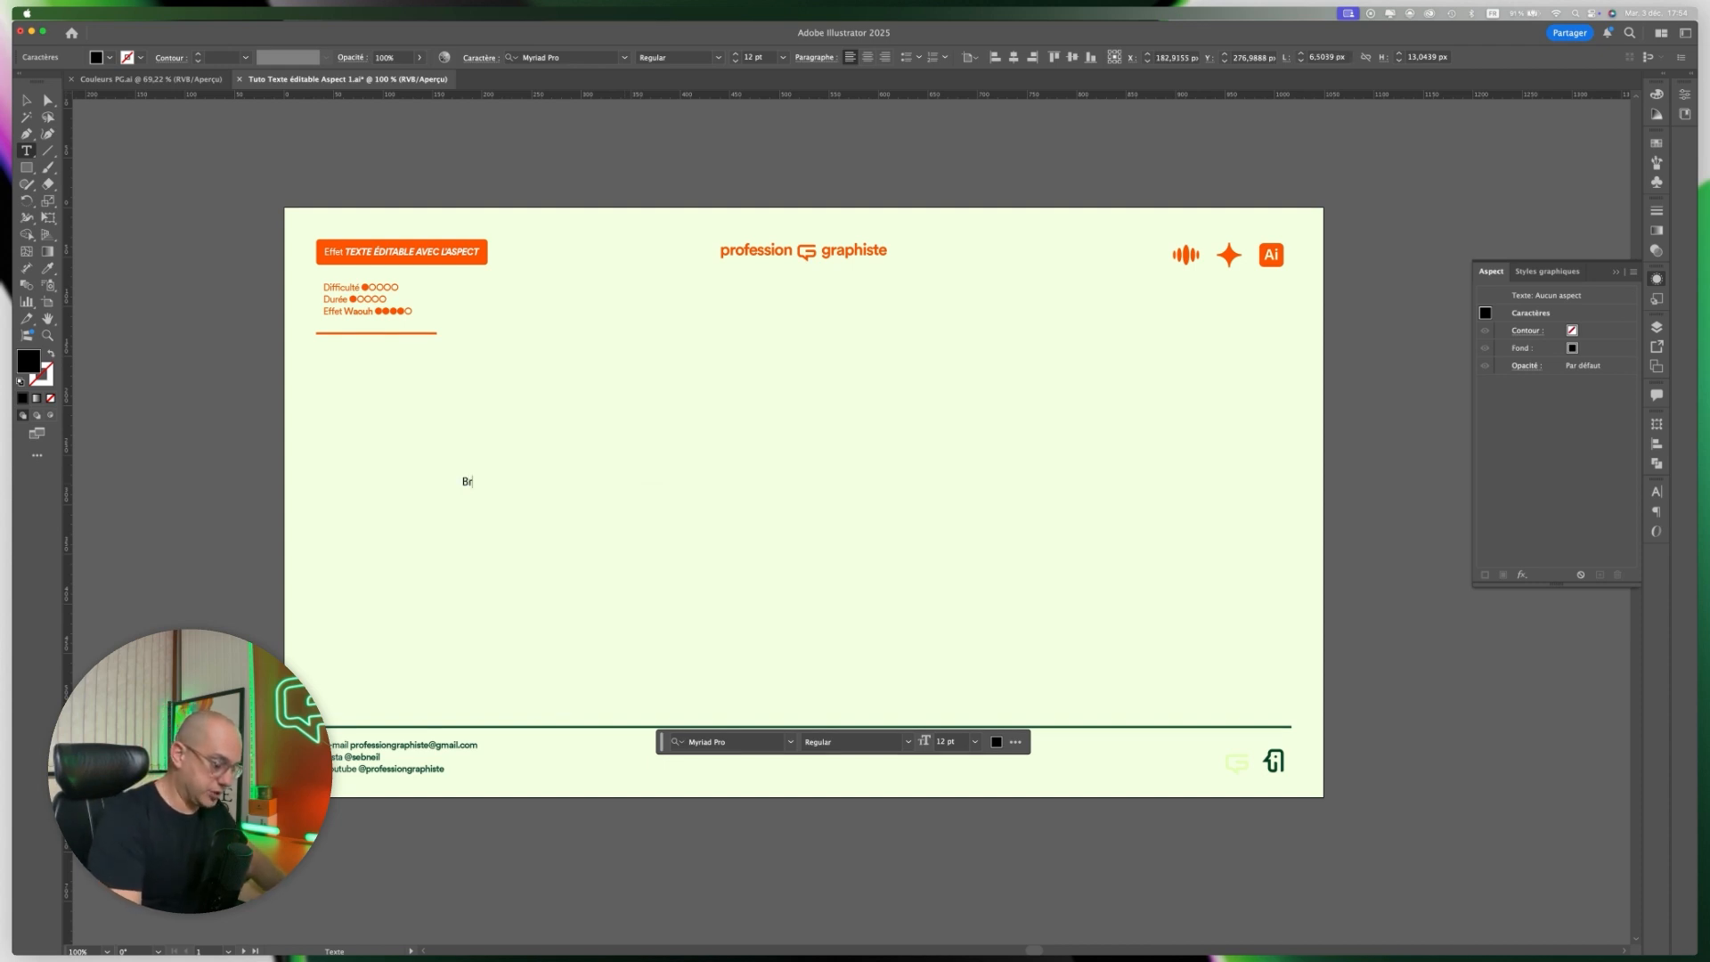
type("ookl")
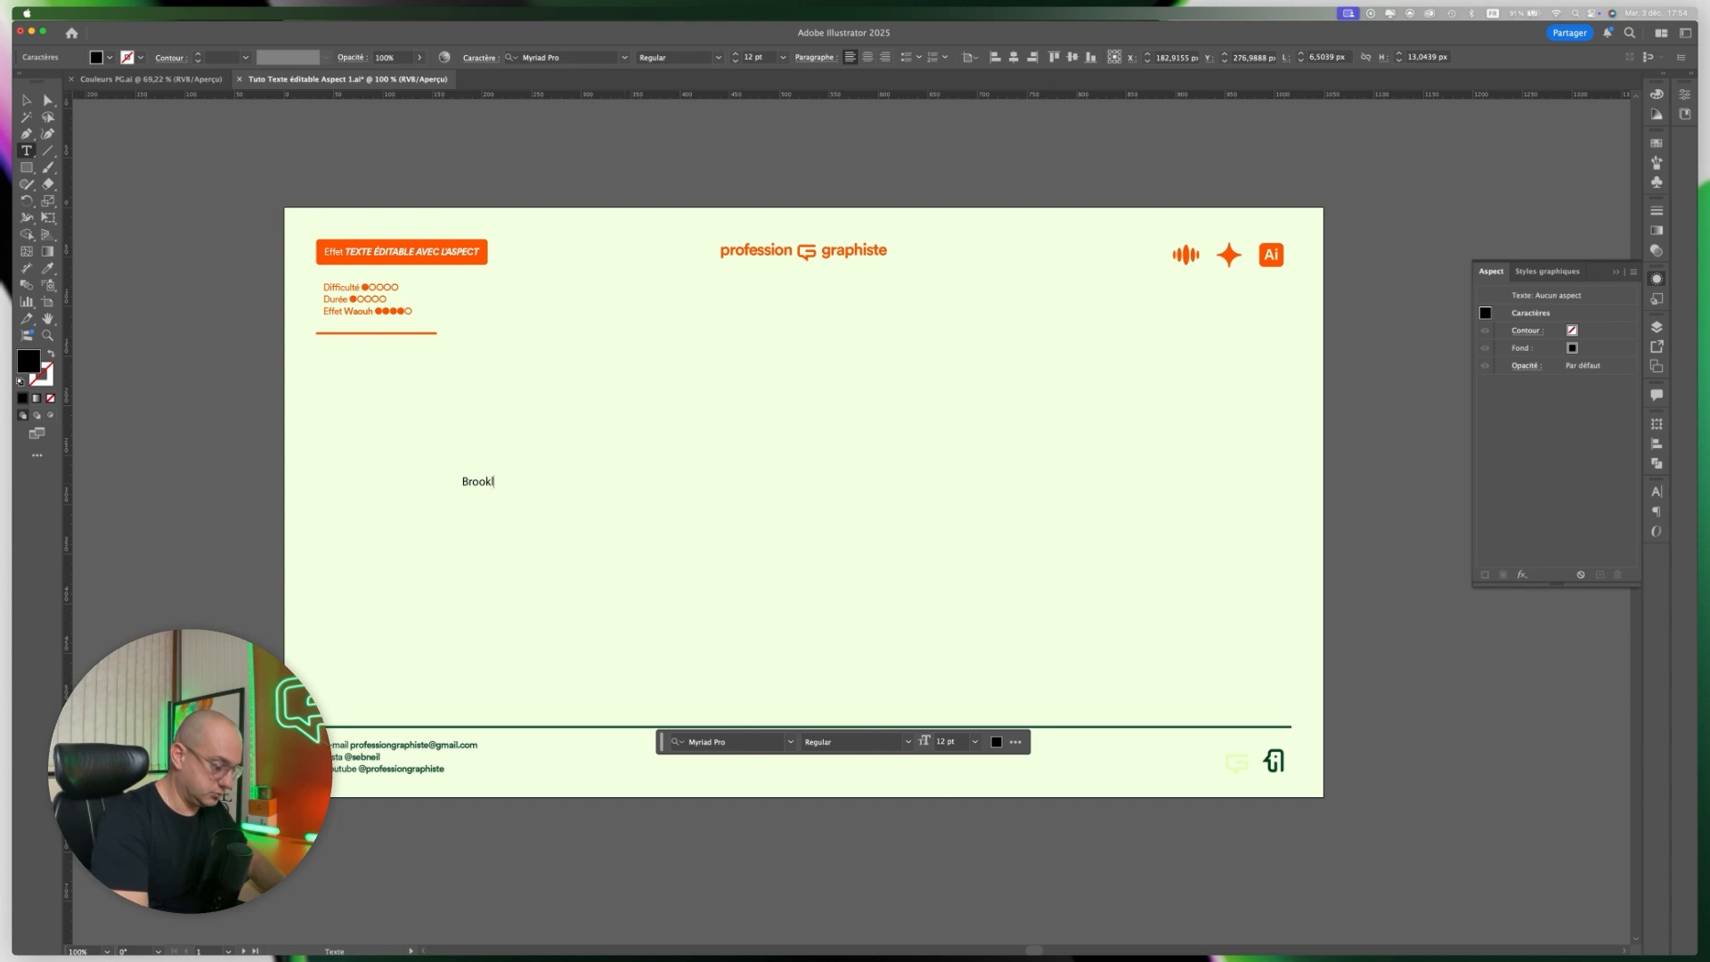
type("yn")
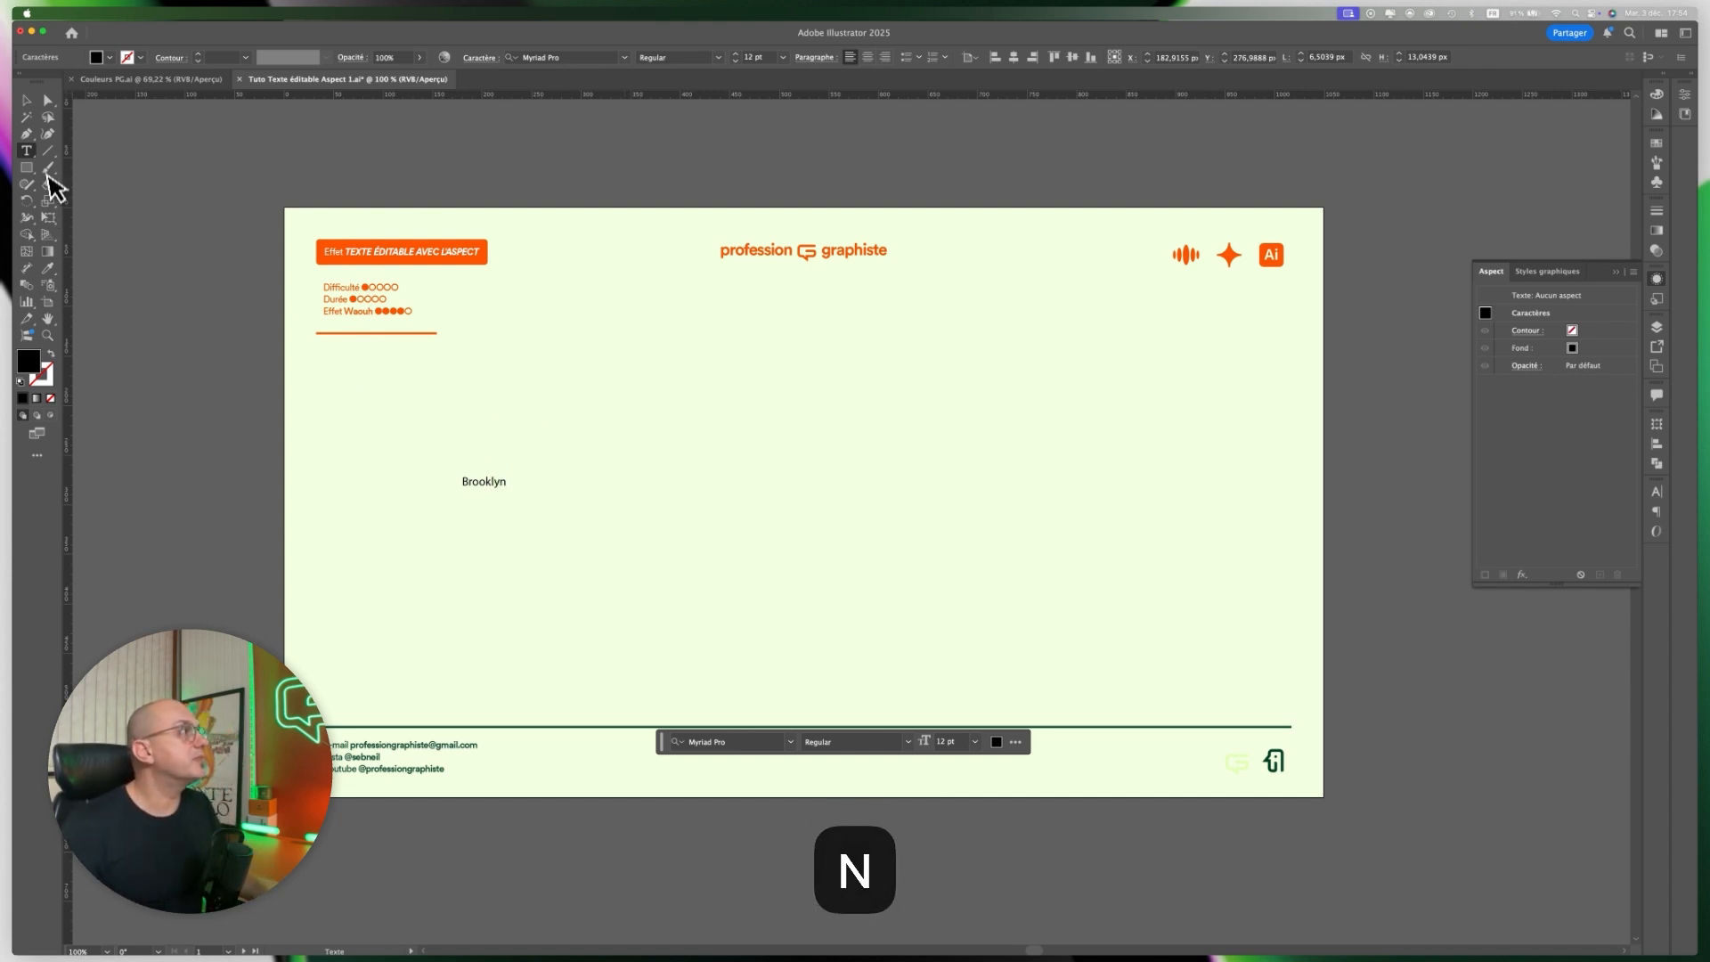
Scale the "Brooklyn" text up proportionally to about 116 pt and move it to the middle of the artboard.
left_click(26, 101)
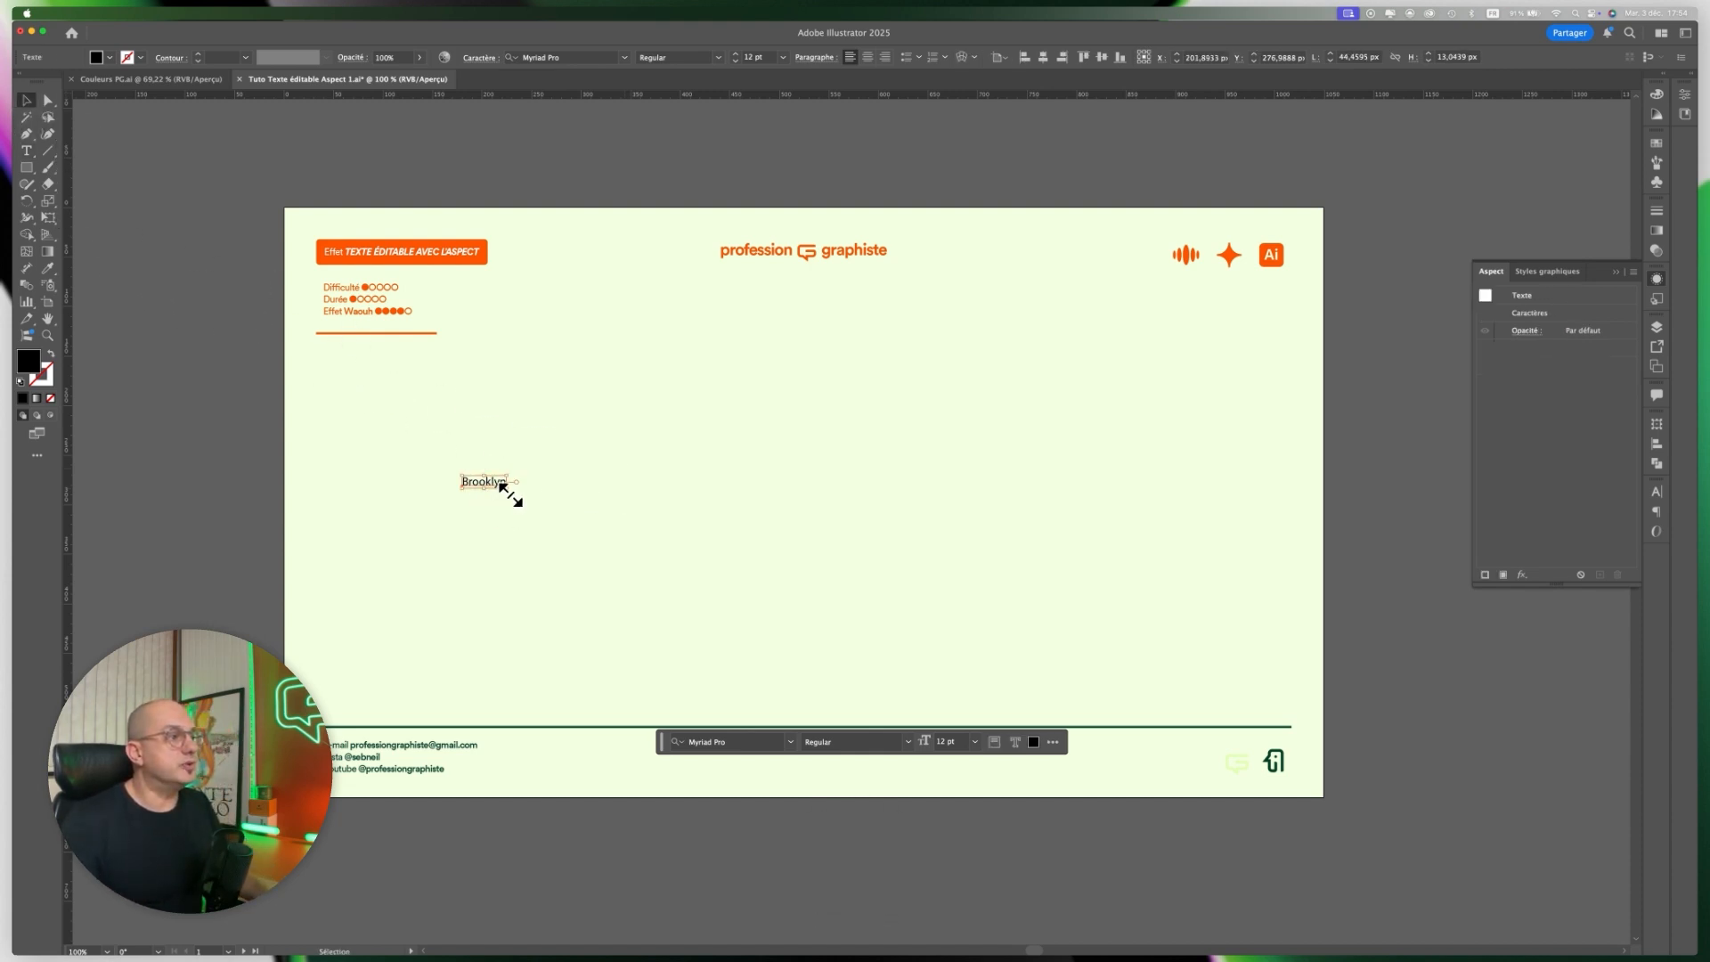
left_click_drag(510, 491, 895, 650)
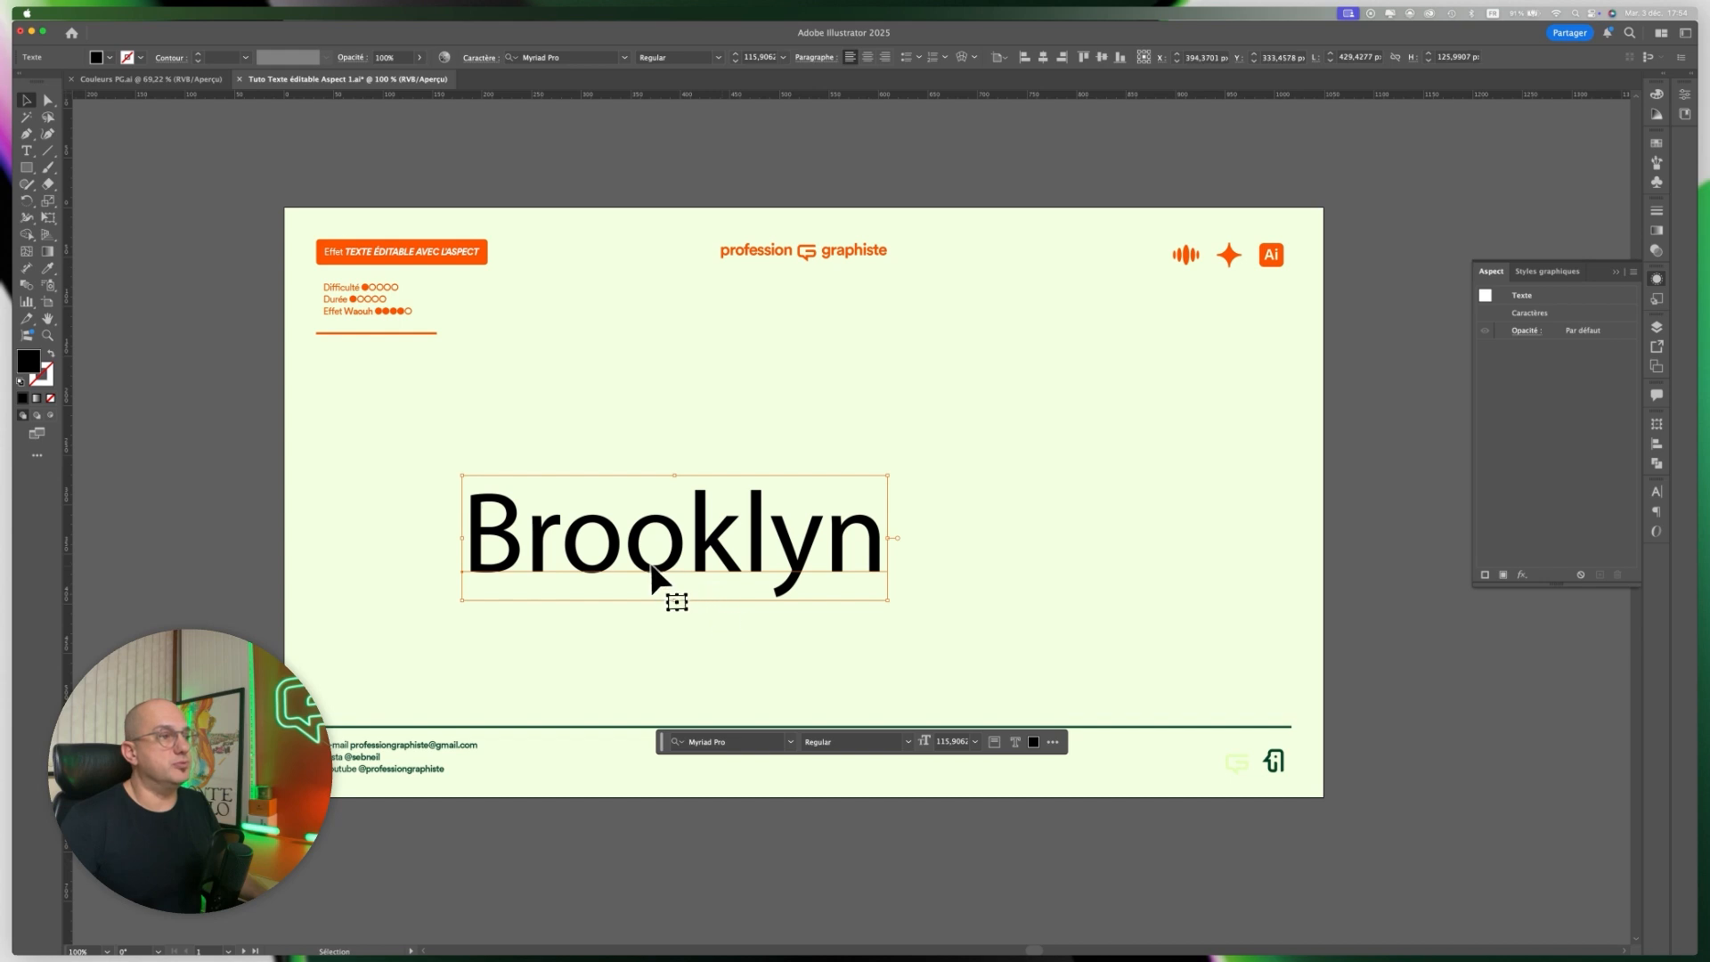
left_click_drag(652, 567, 757, 503)
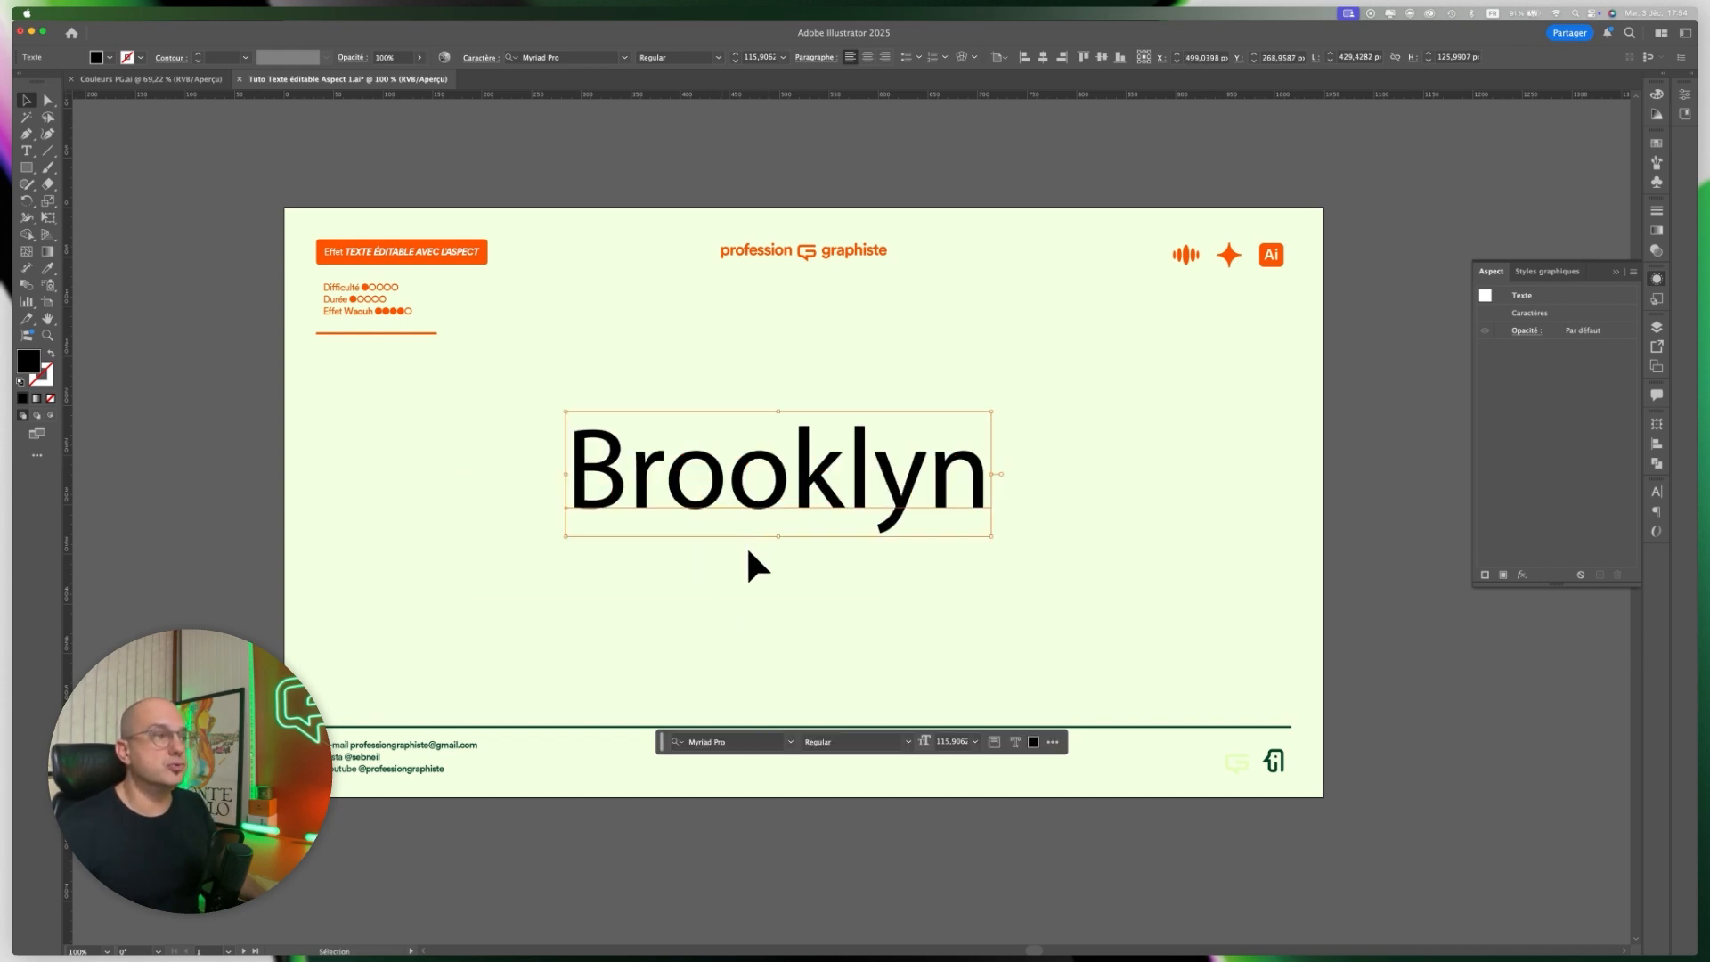
Set the font of the "Brooklyn" text to Circular Black and recentre the word on the artboard.
left_click(744, 741)
type("circ")
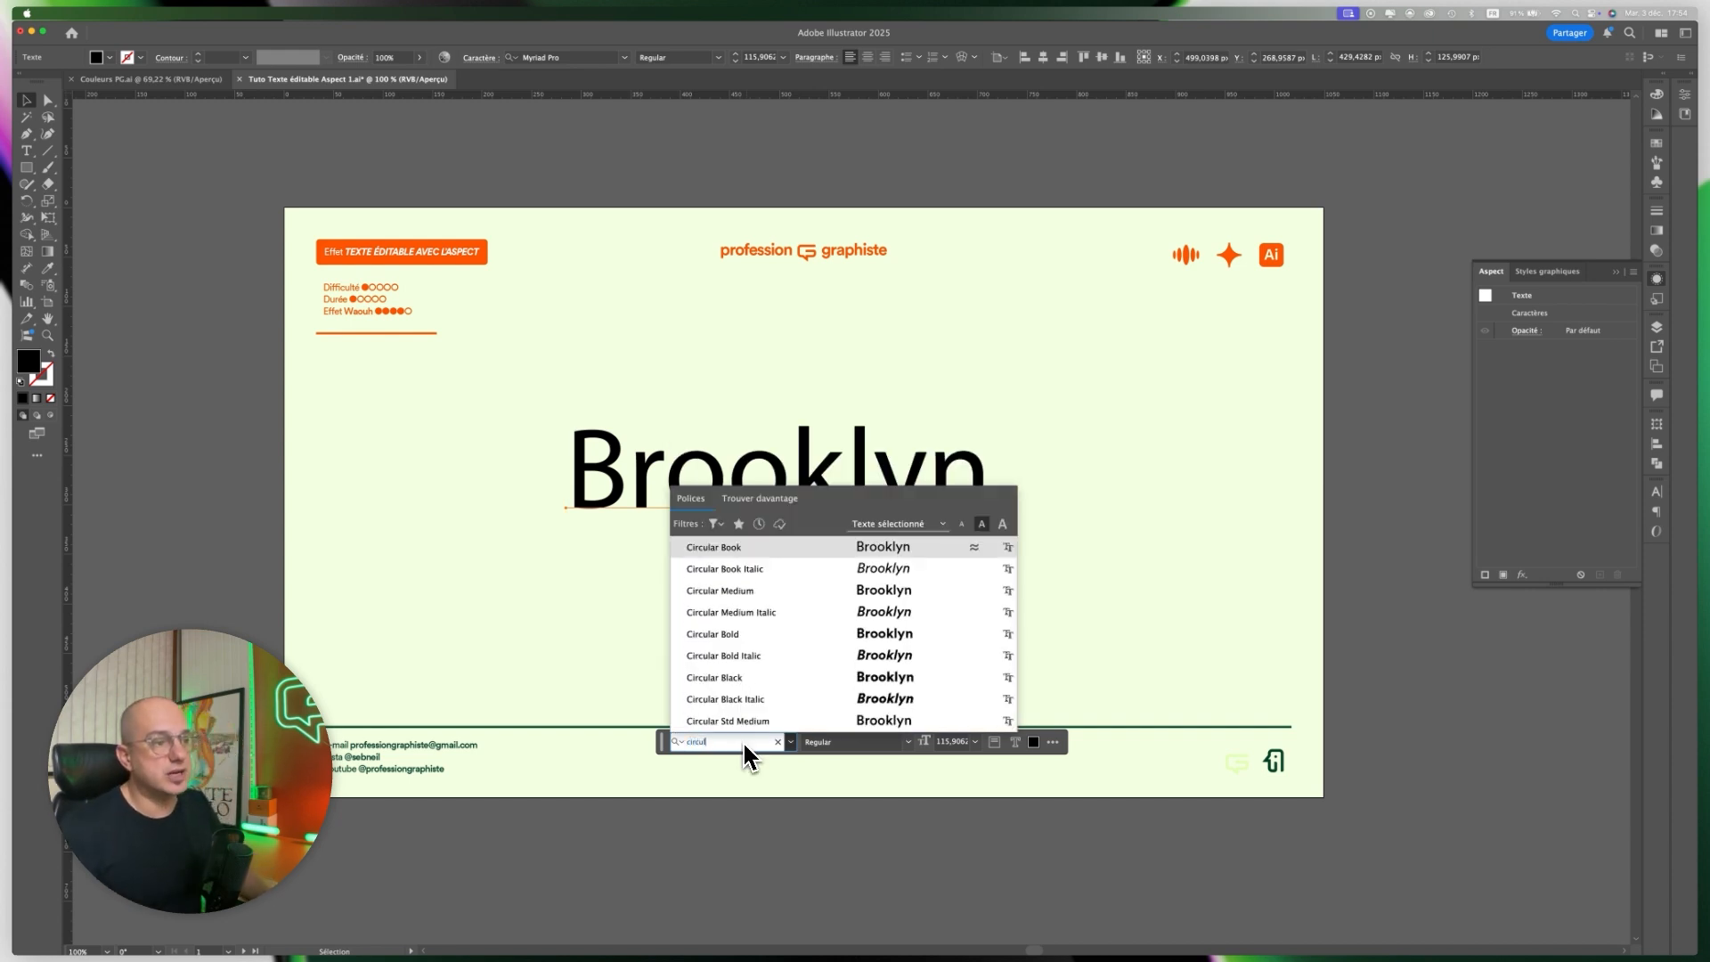
type("ul")
left_click(895, 697)
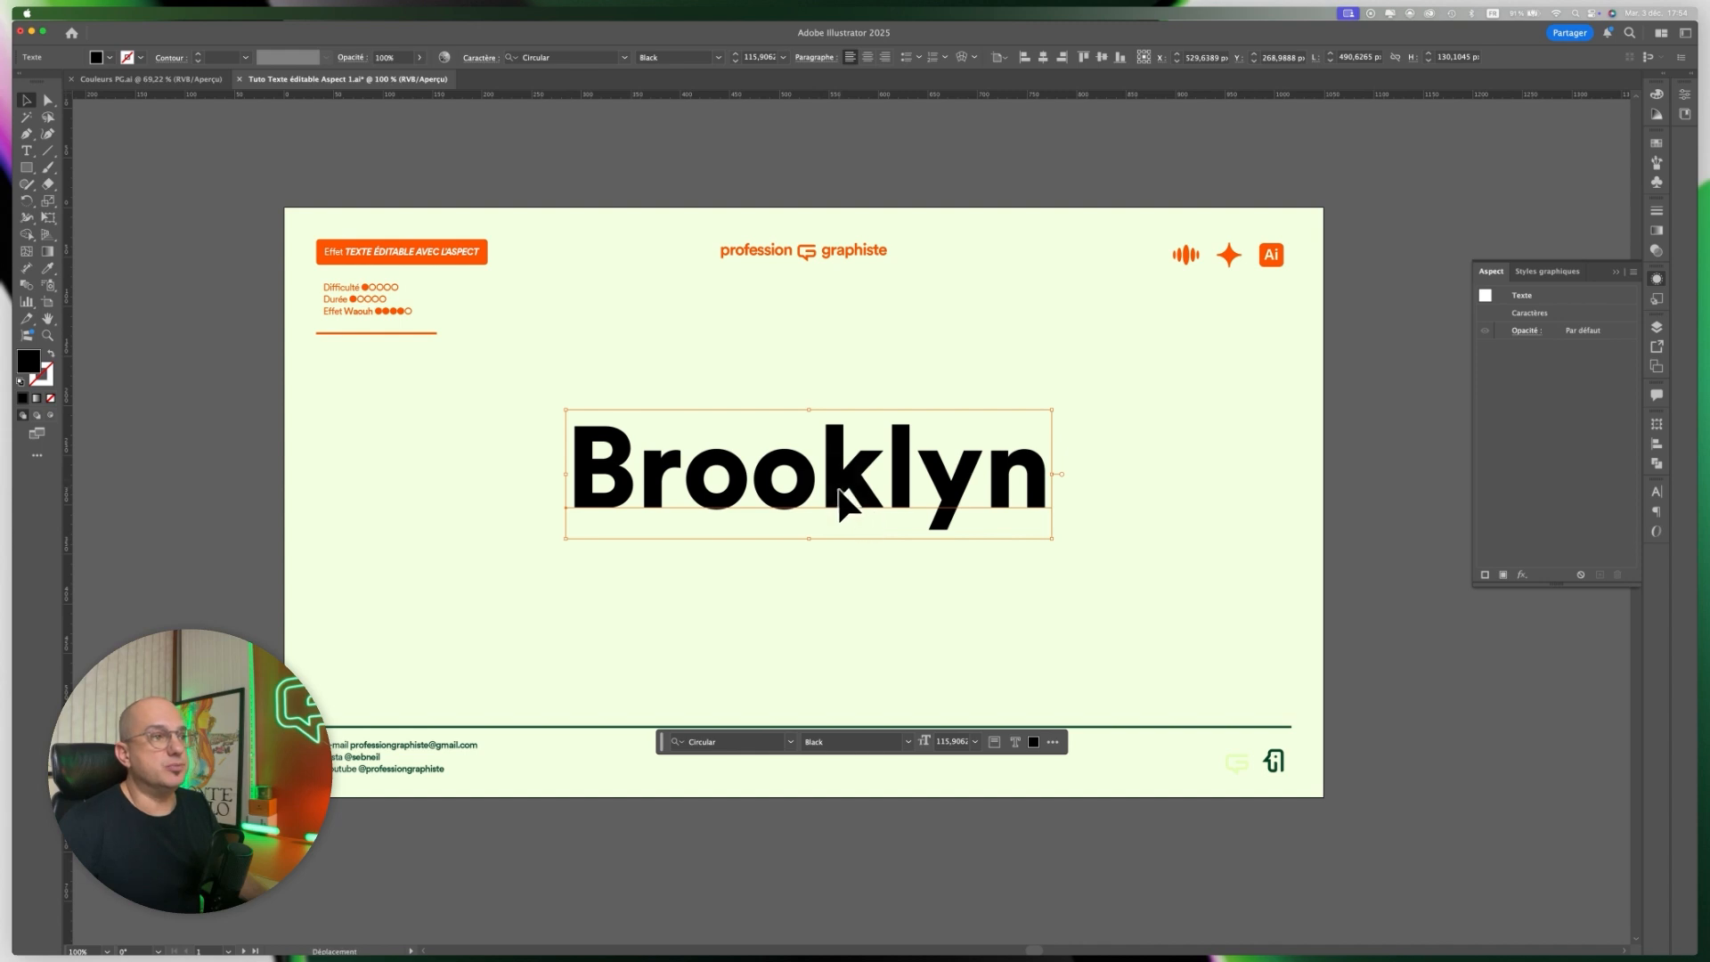
left_click_drag(833, 488, 826, 501)
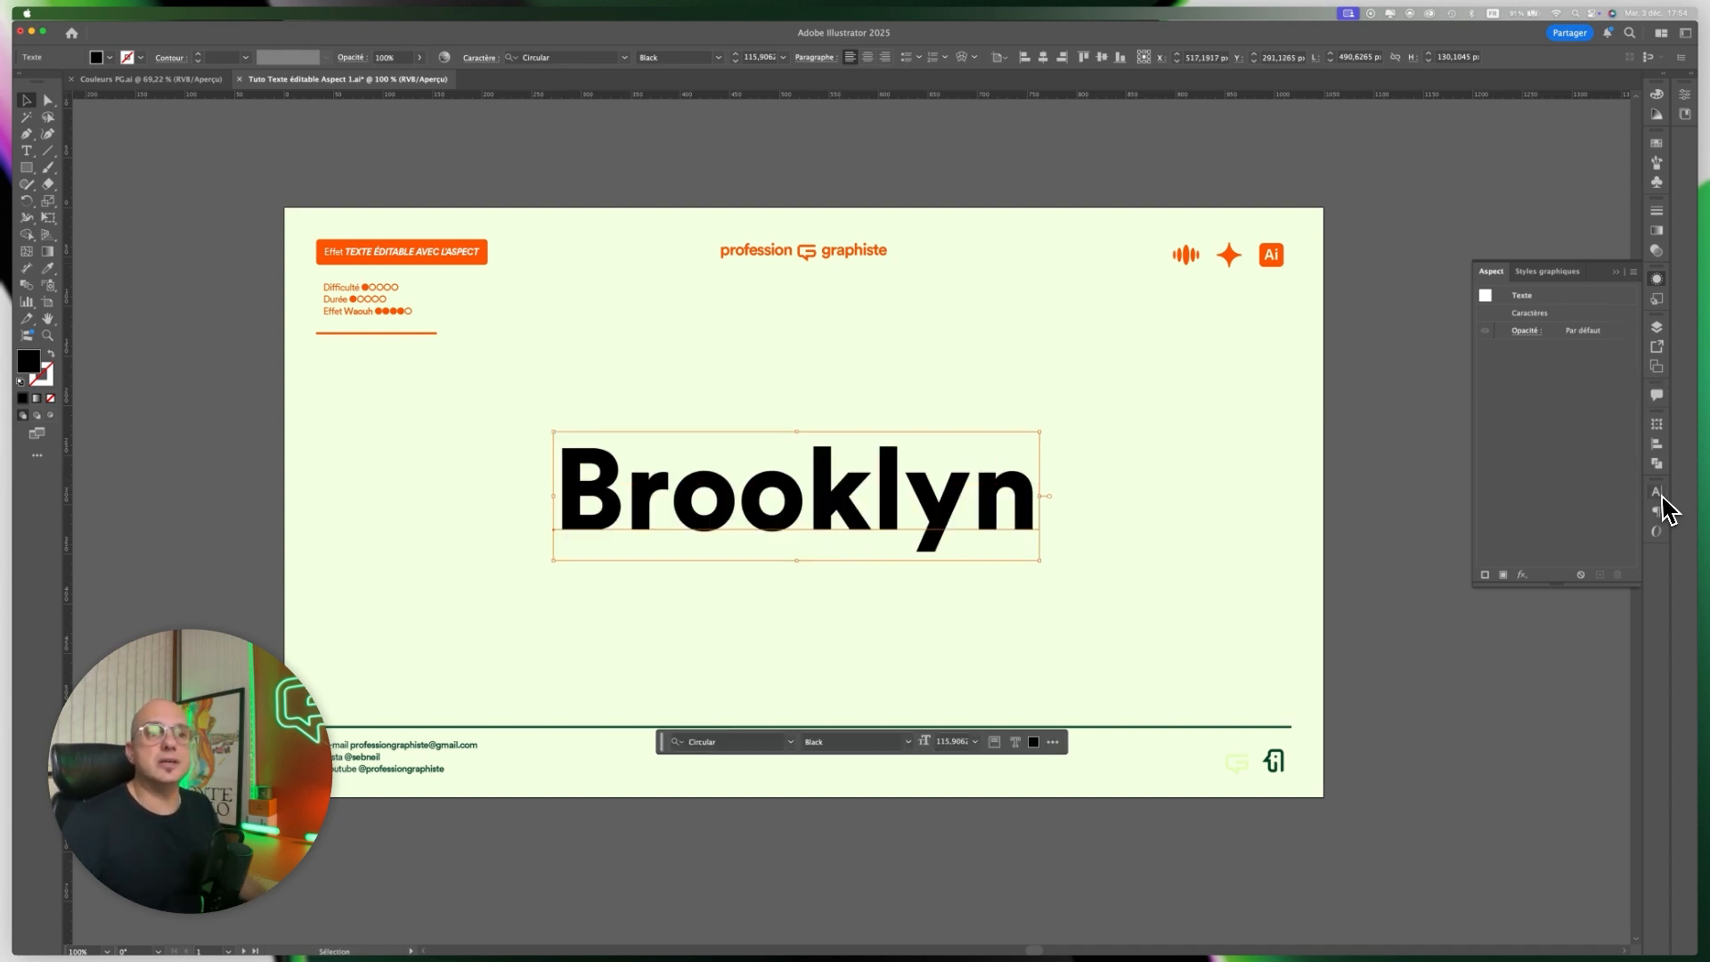
Tighten the tracking of the "Brooklyn" text to -25.
left_click(1658, 495)
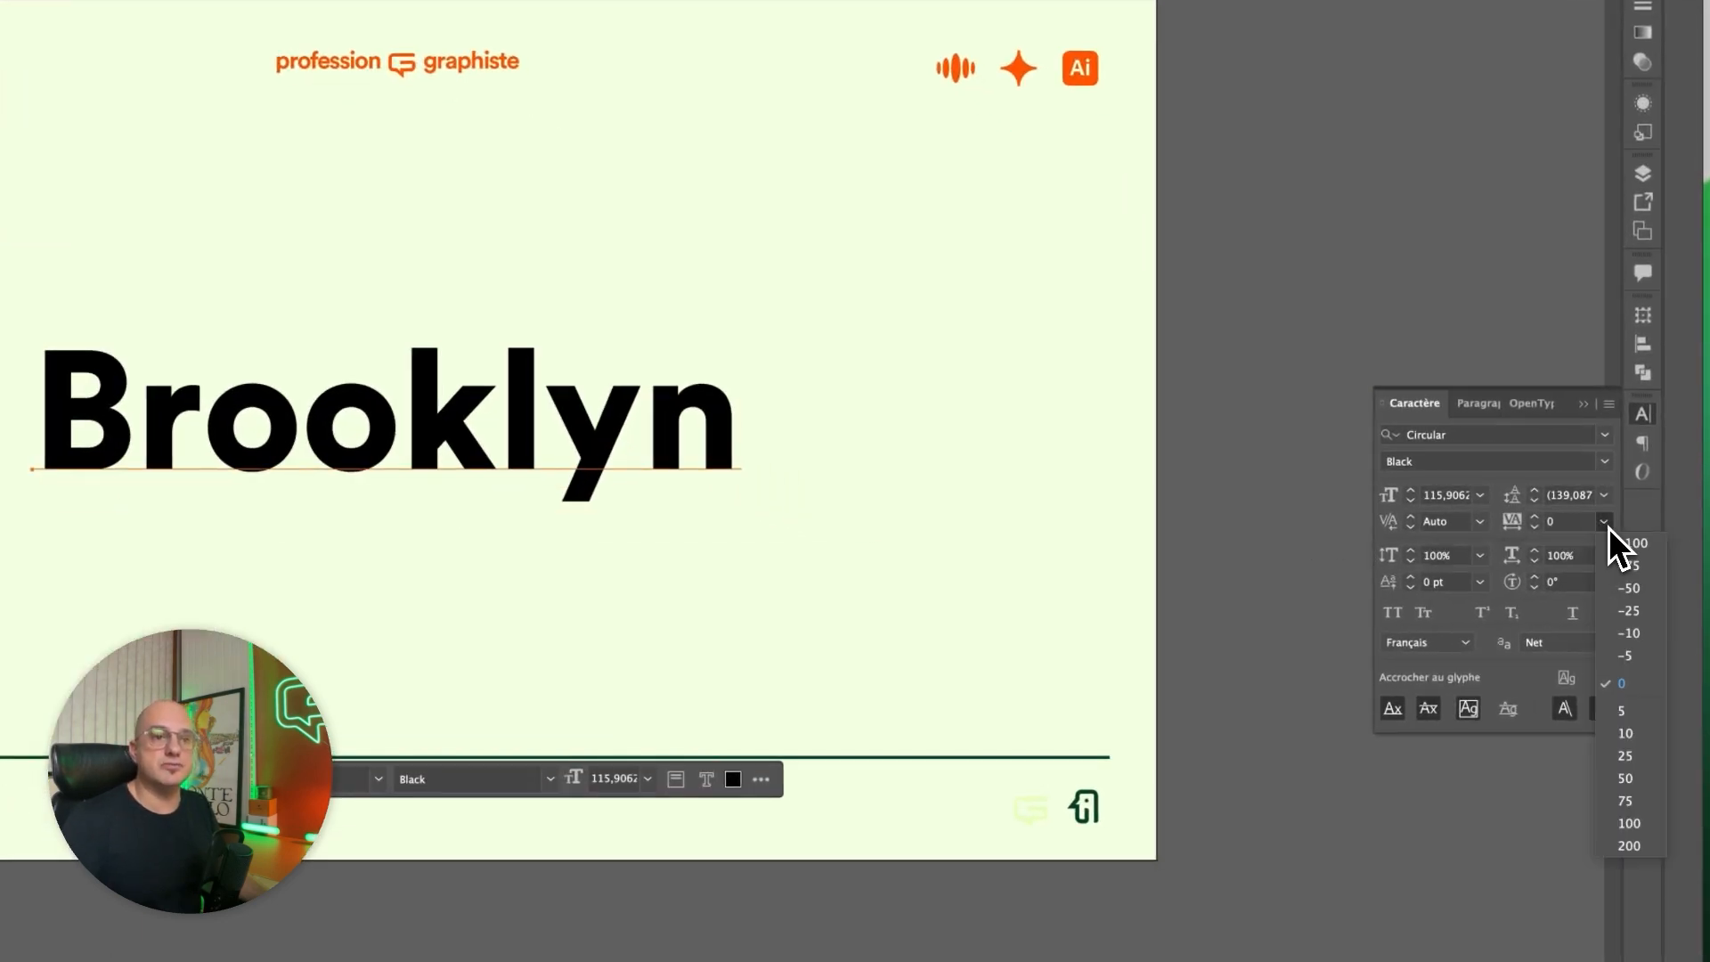
left_click(1631, 565)
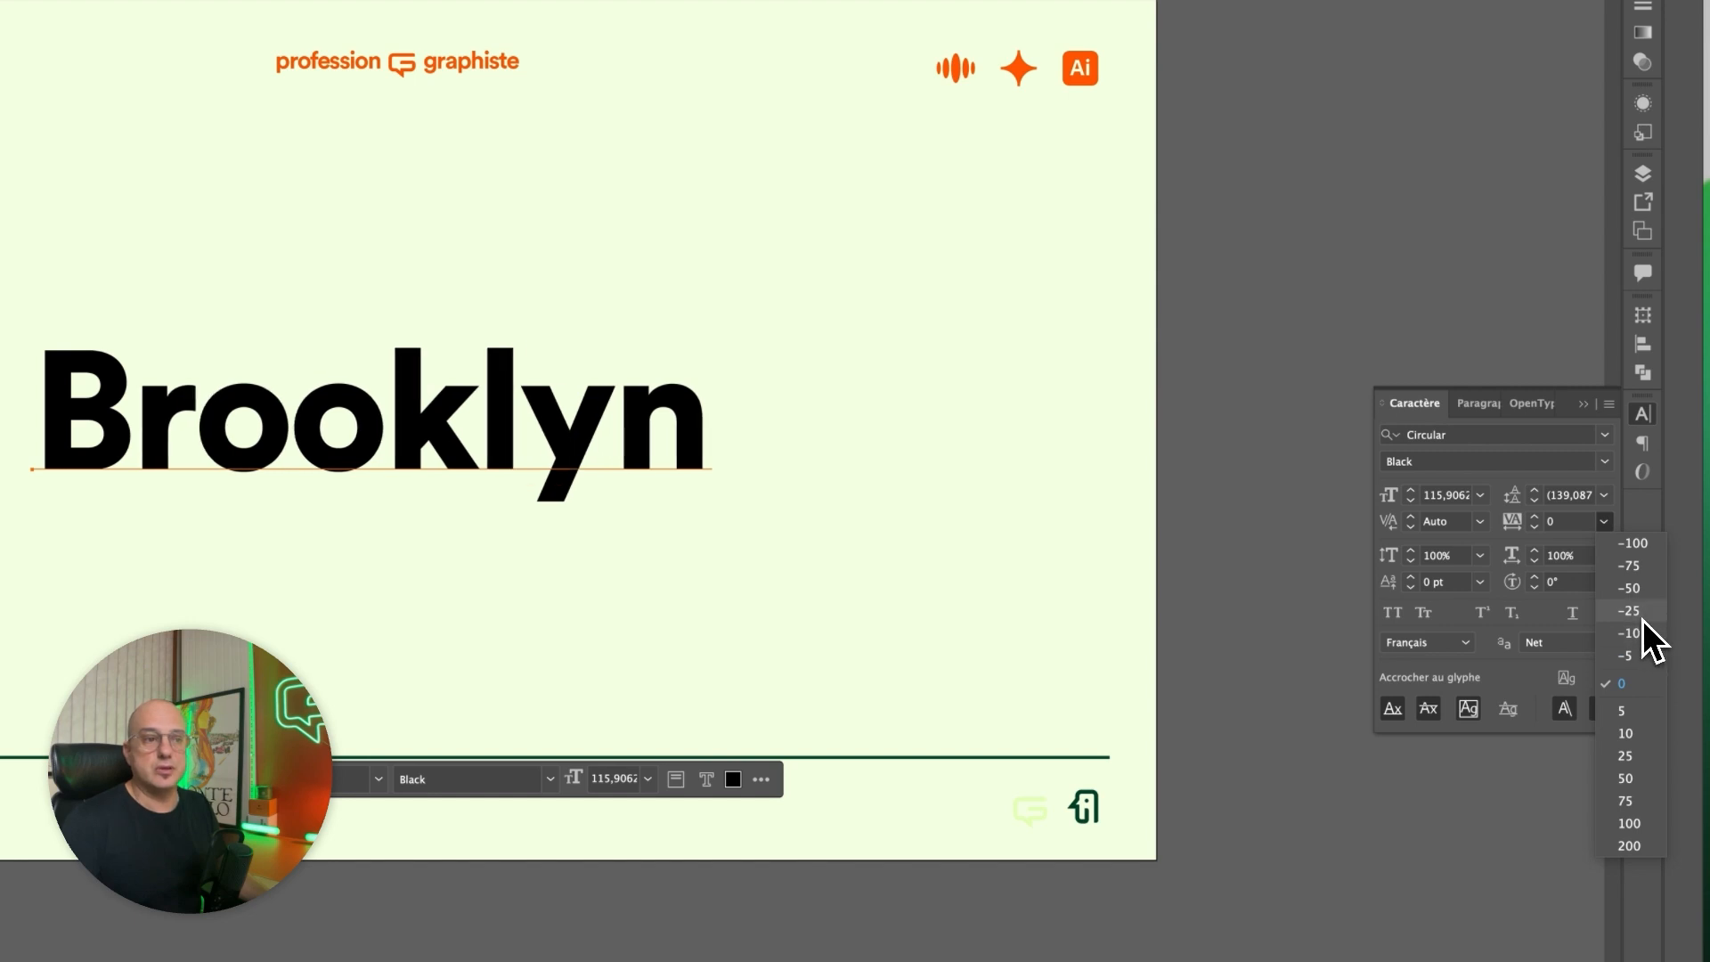
left_click(1642, 634)
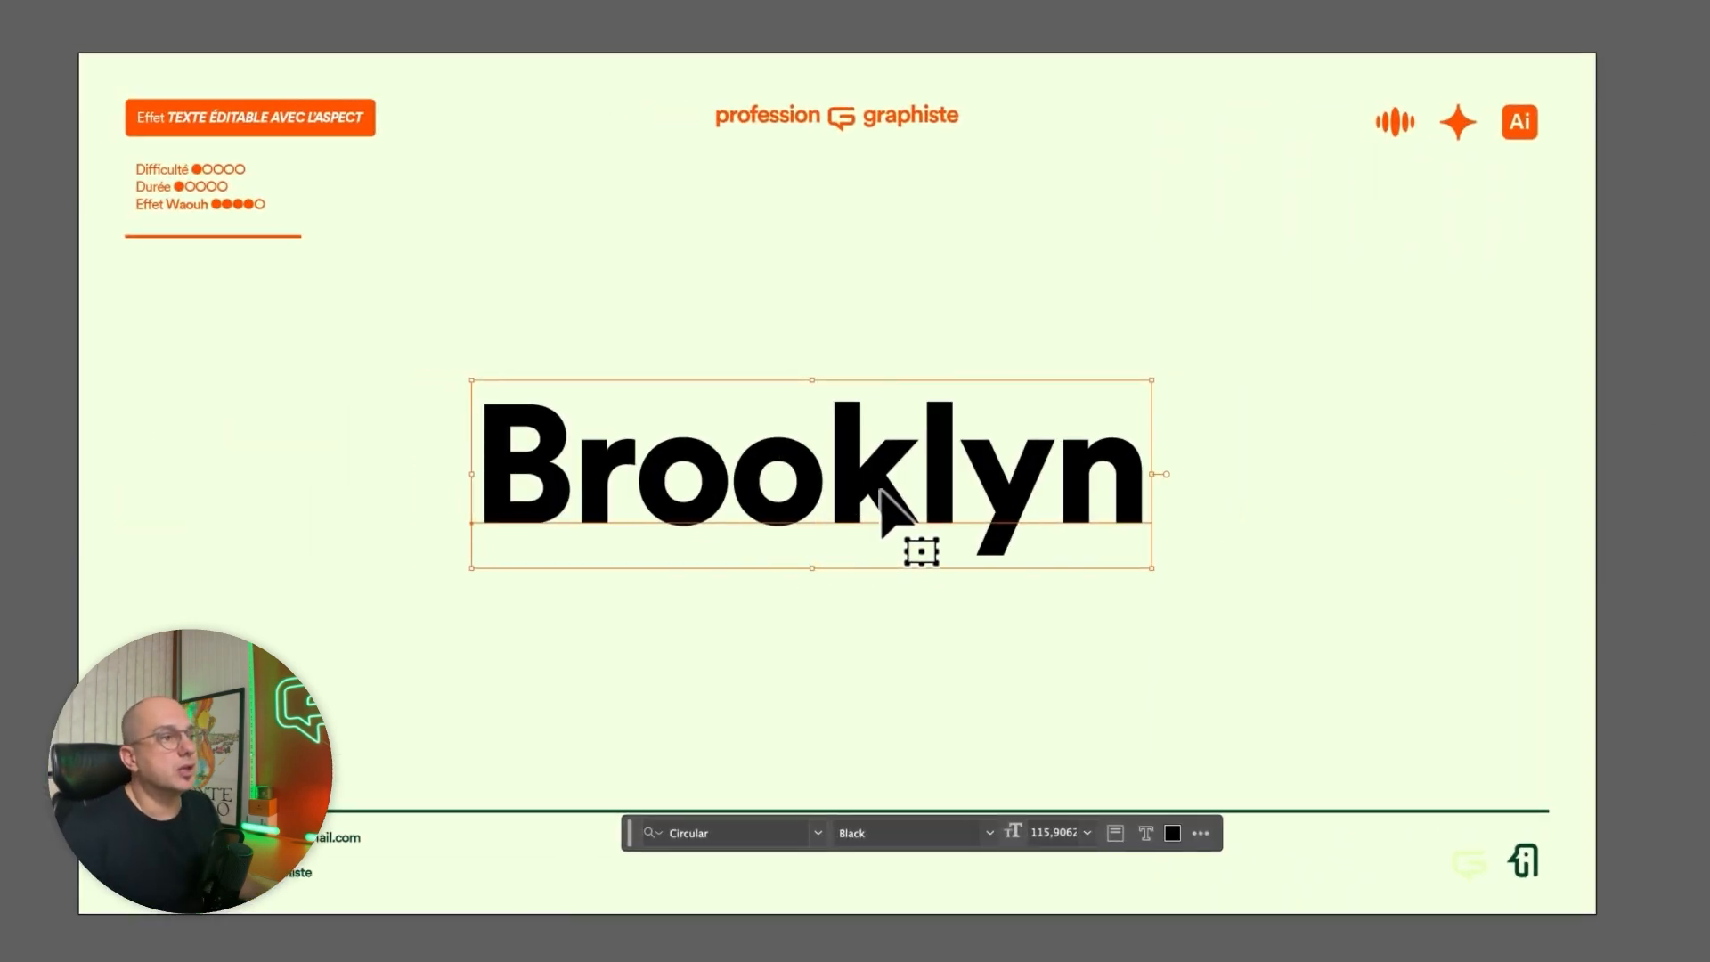
left_click_drag(885, 496, 886, 486)
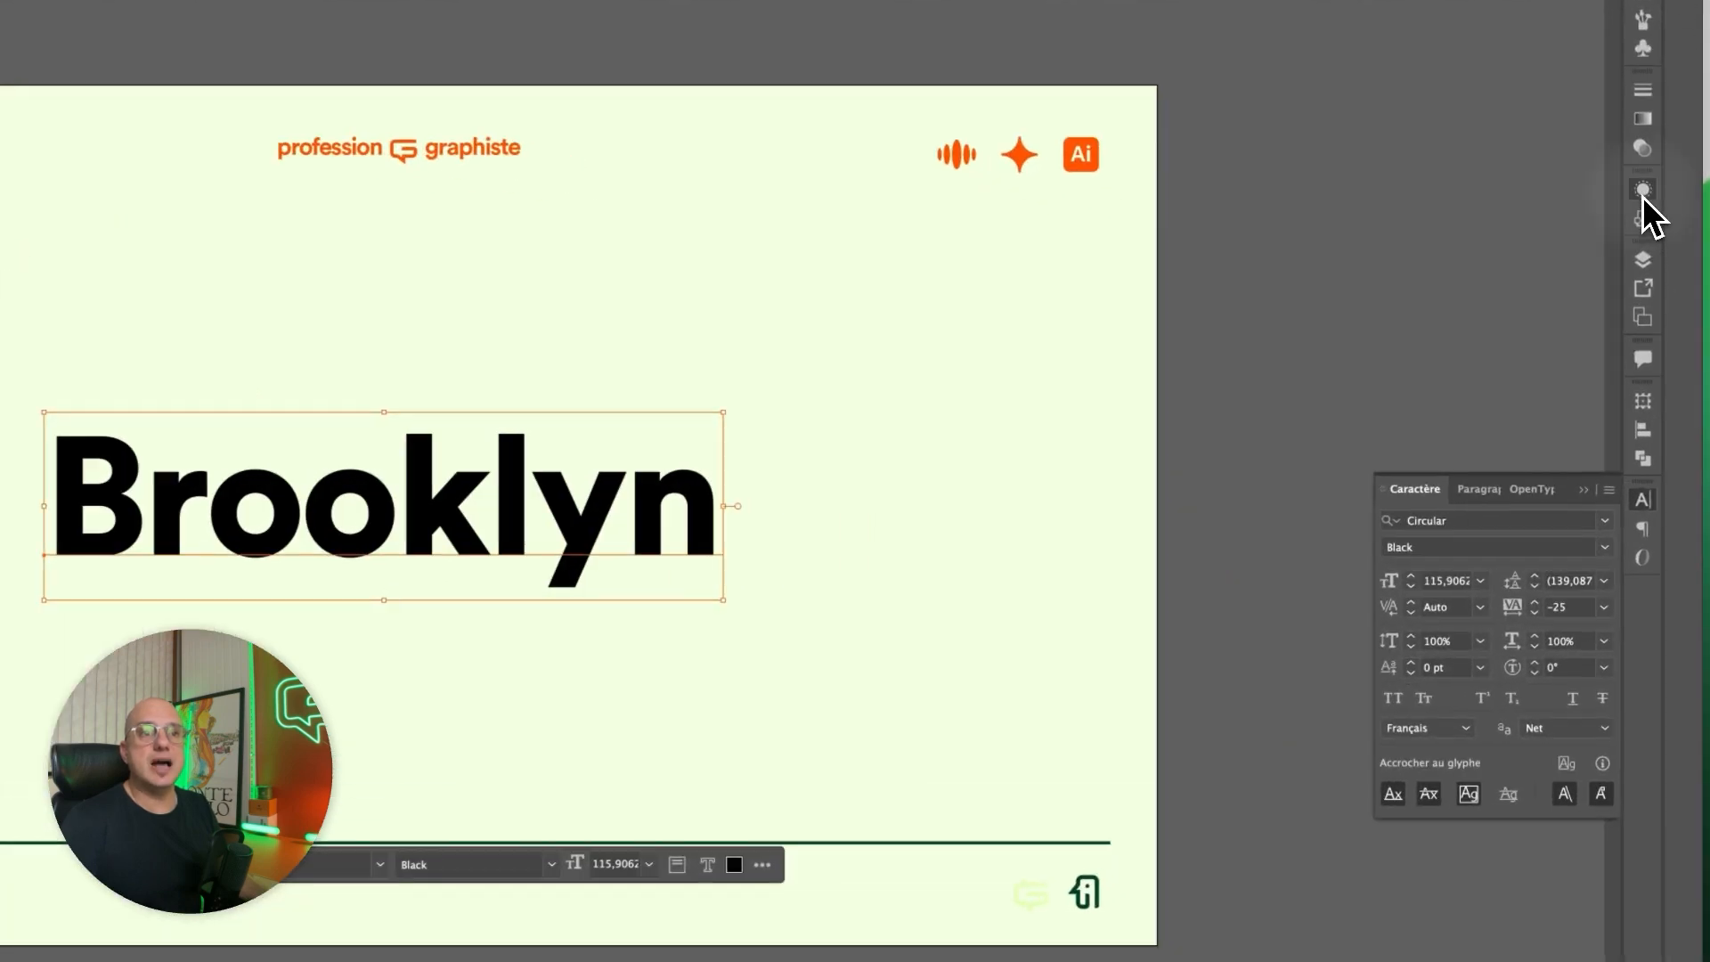
Add two stacked fills to the "Brooklyn" text object's appearance.
left_click(1656, 281)
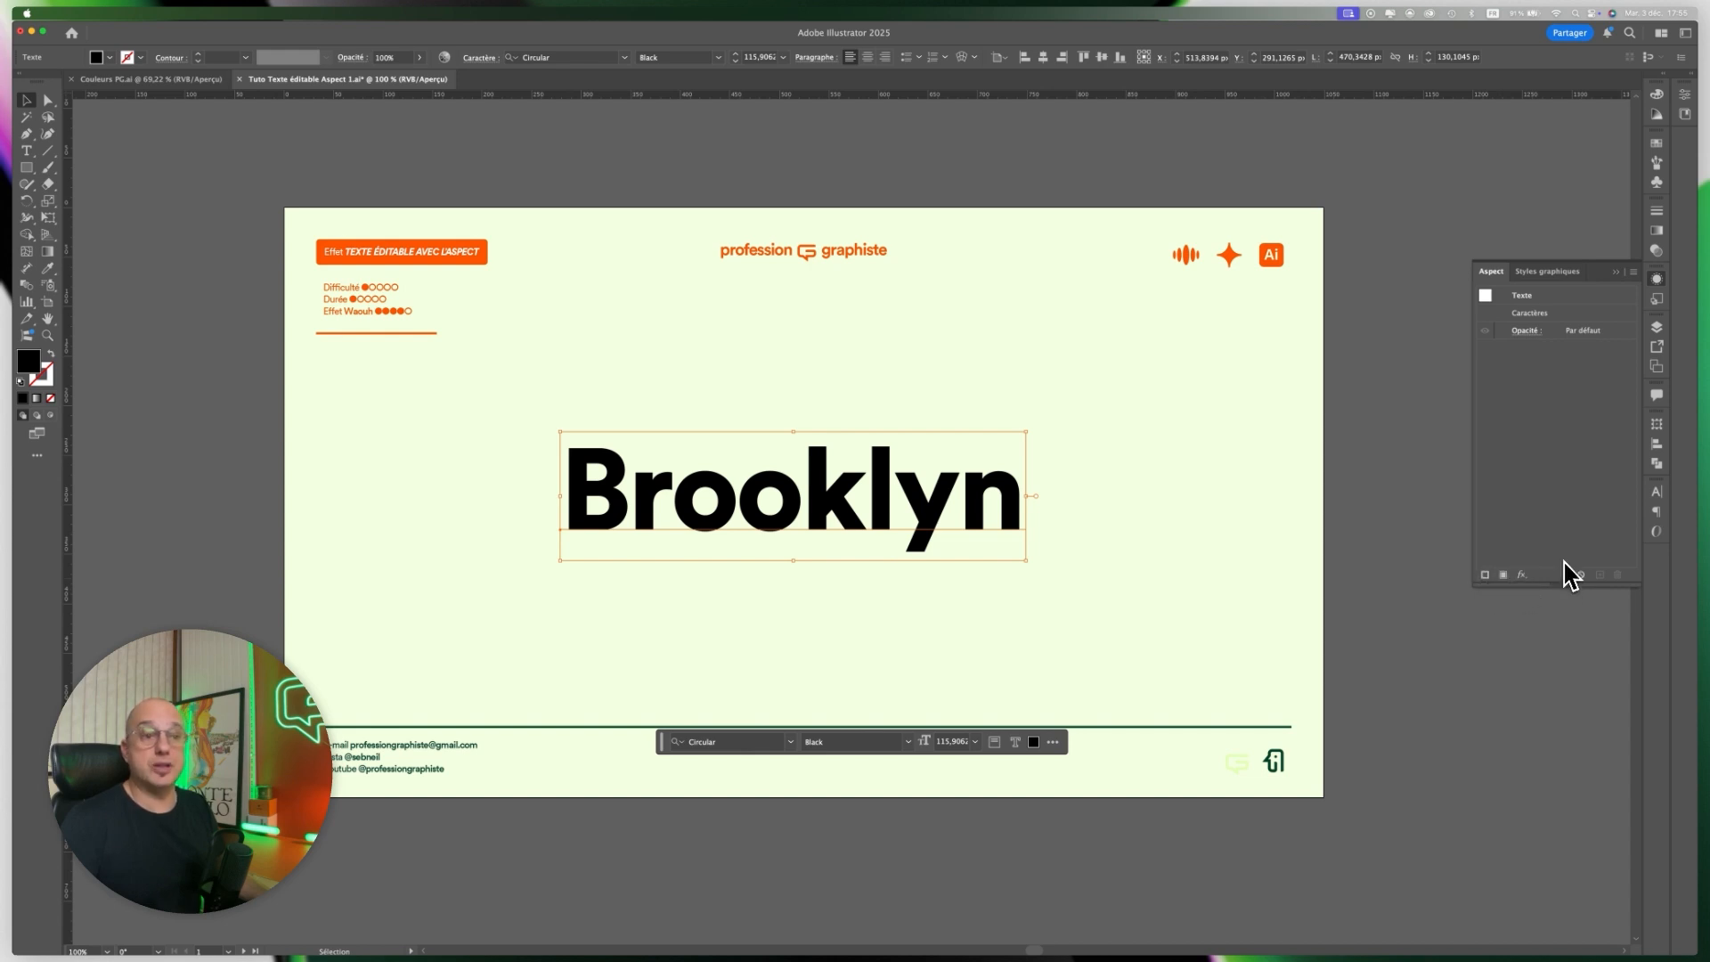
left_click(1504, 576)
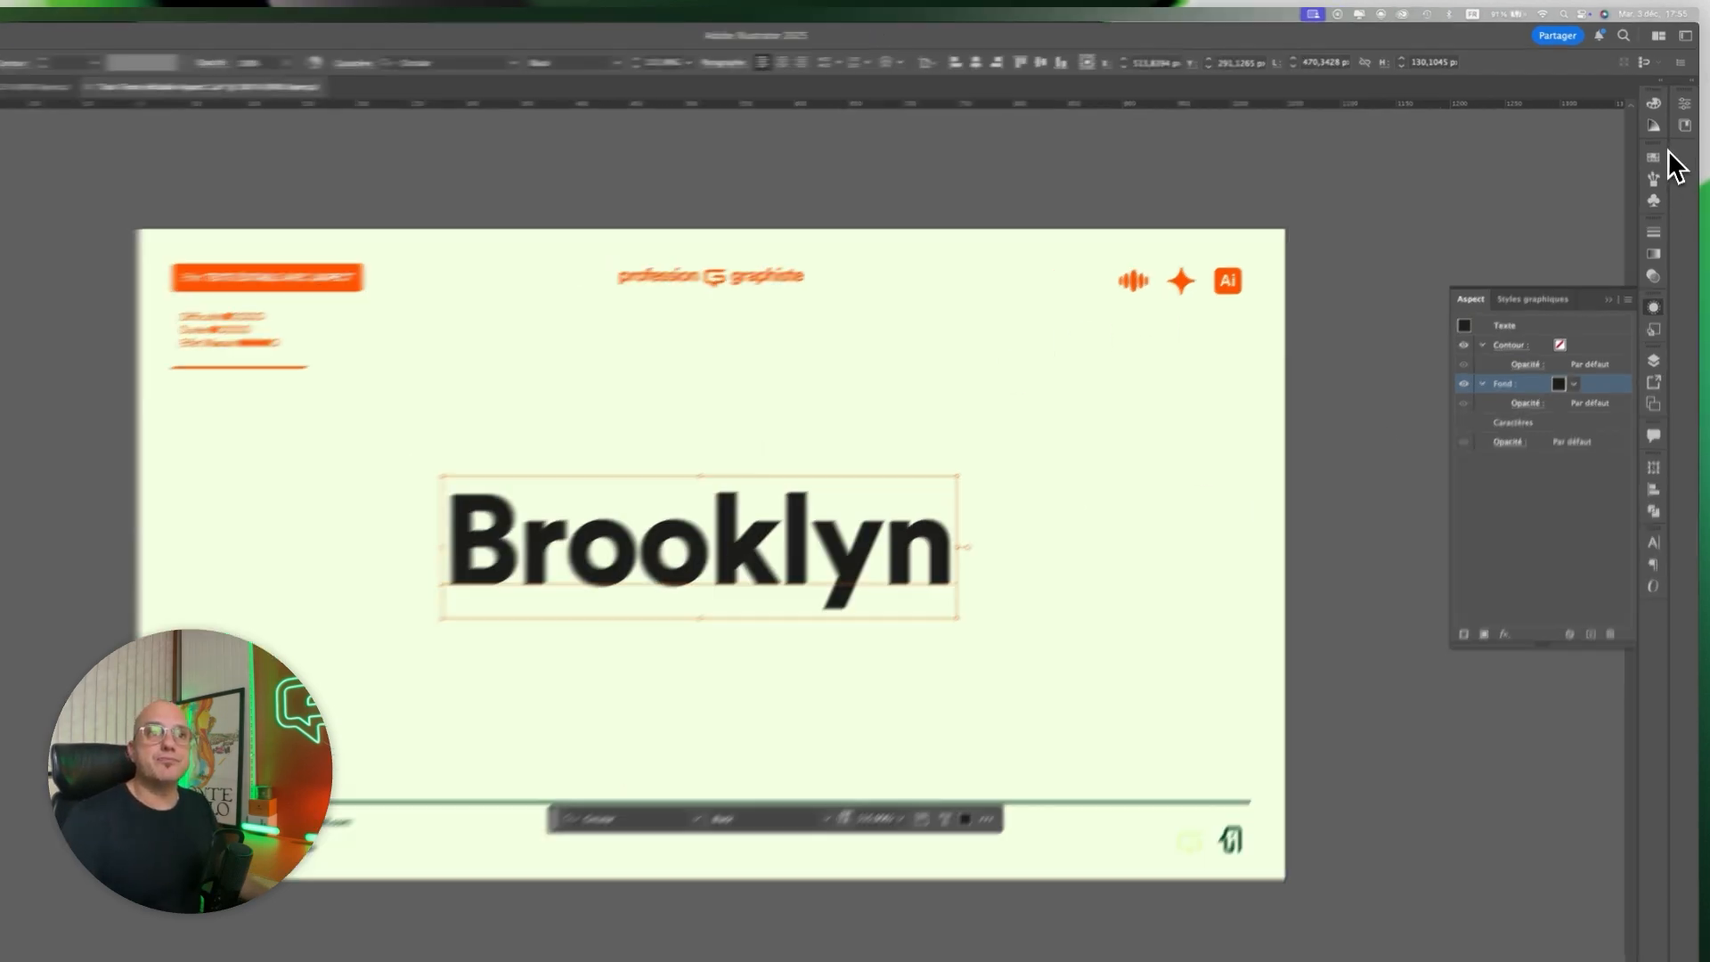
left_click(1653, 157)
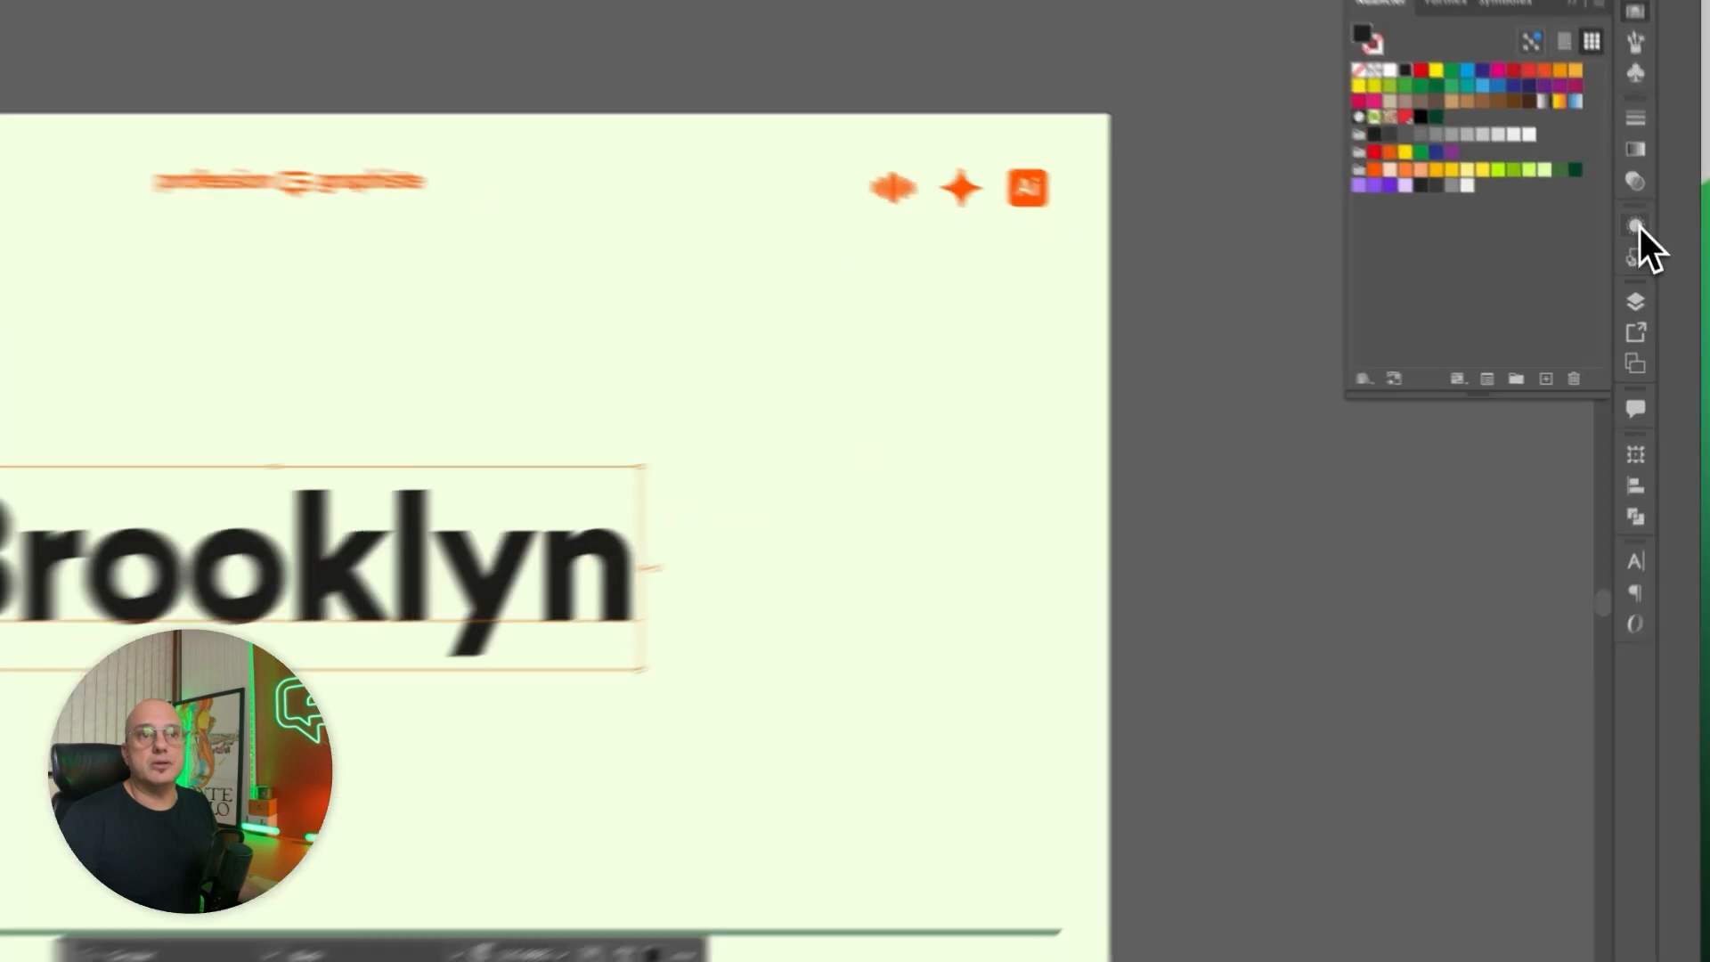
left_click(1656, 281)
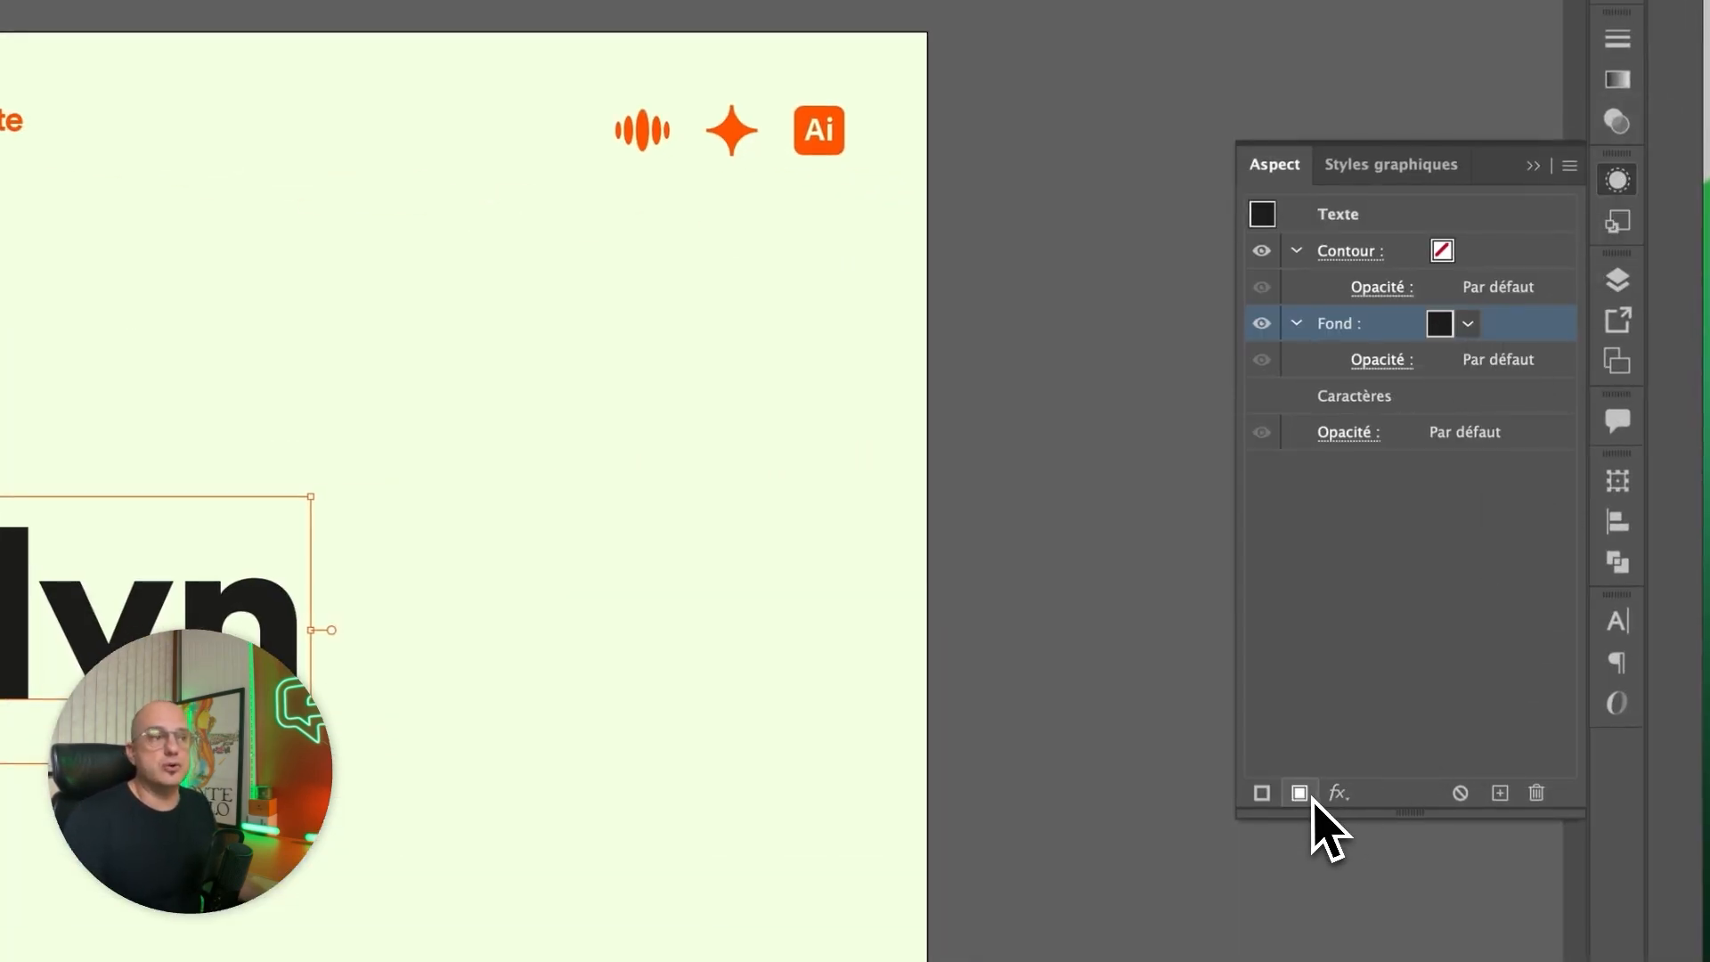
left_click(1299, 792)
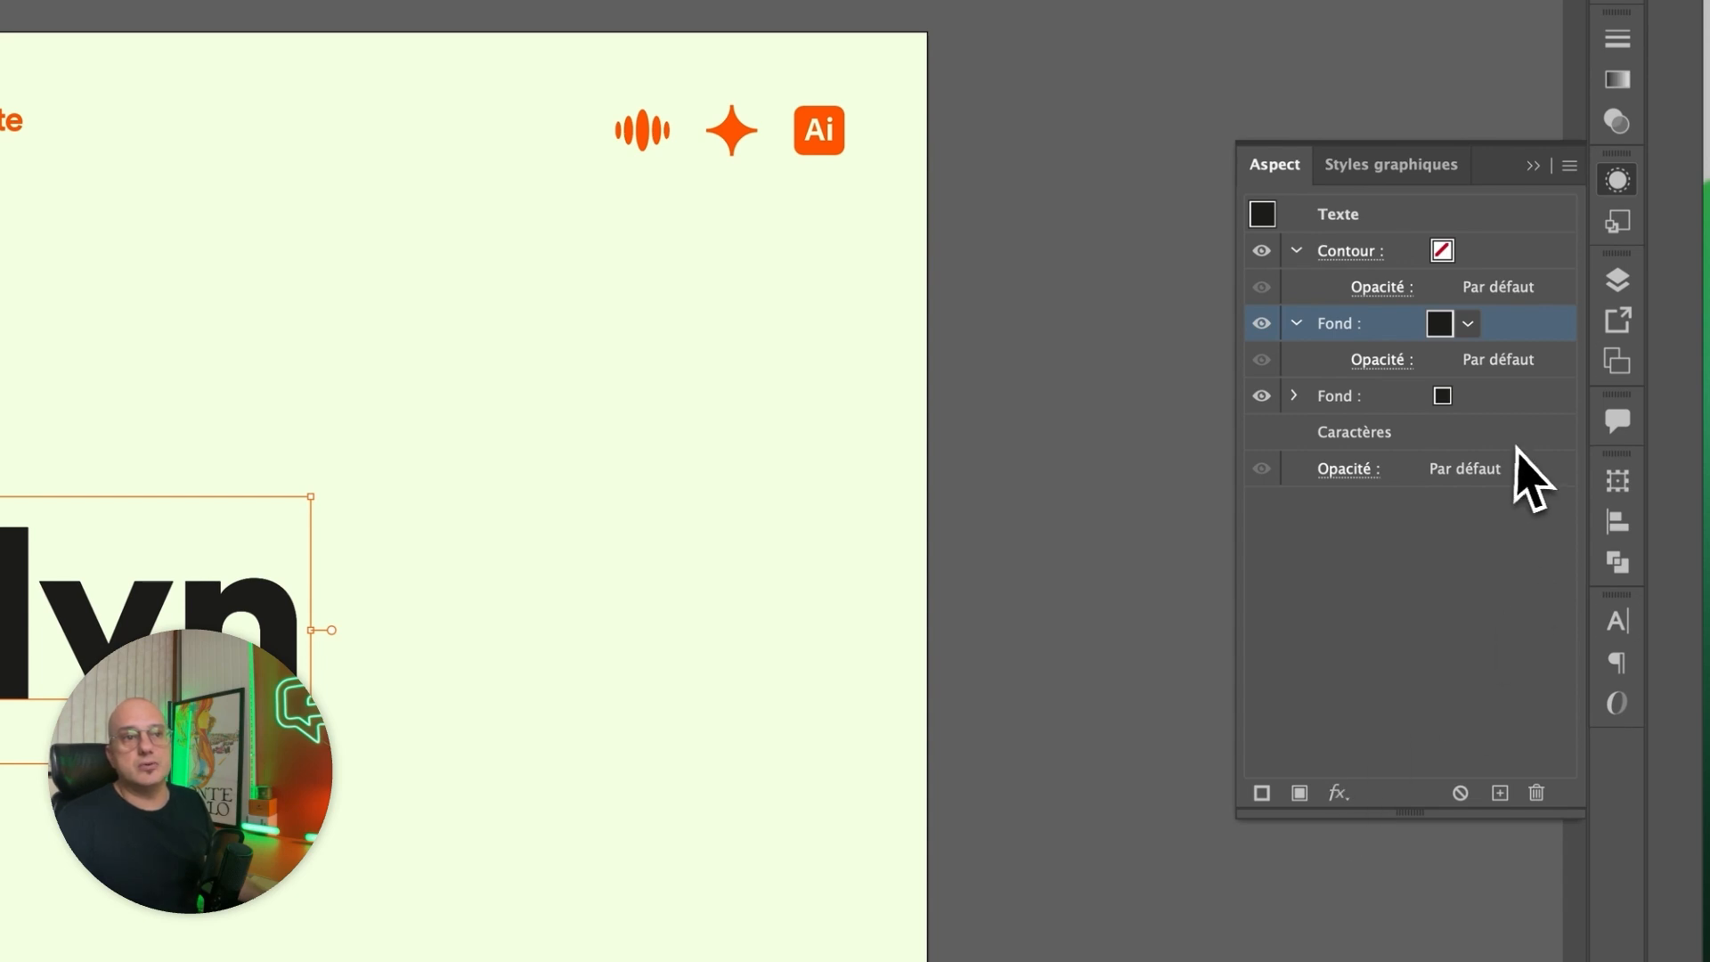
Colour the upper fill of the text with the pale green swatch.
left_click(1470, 325)
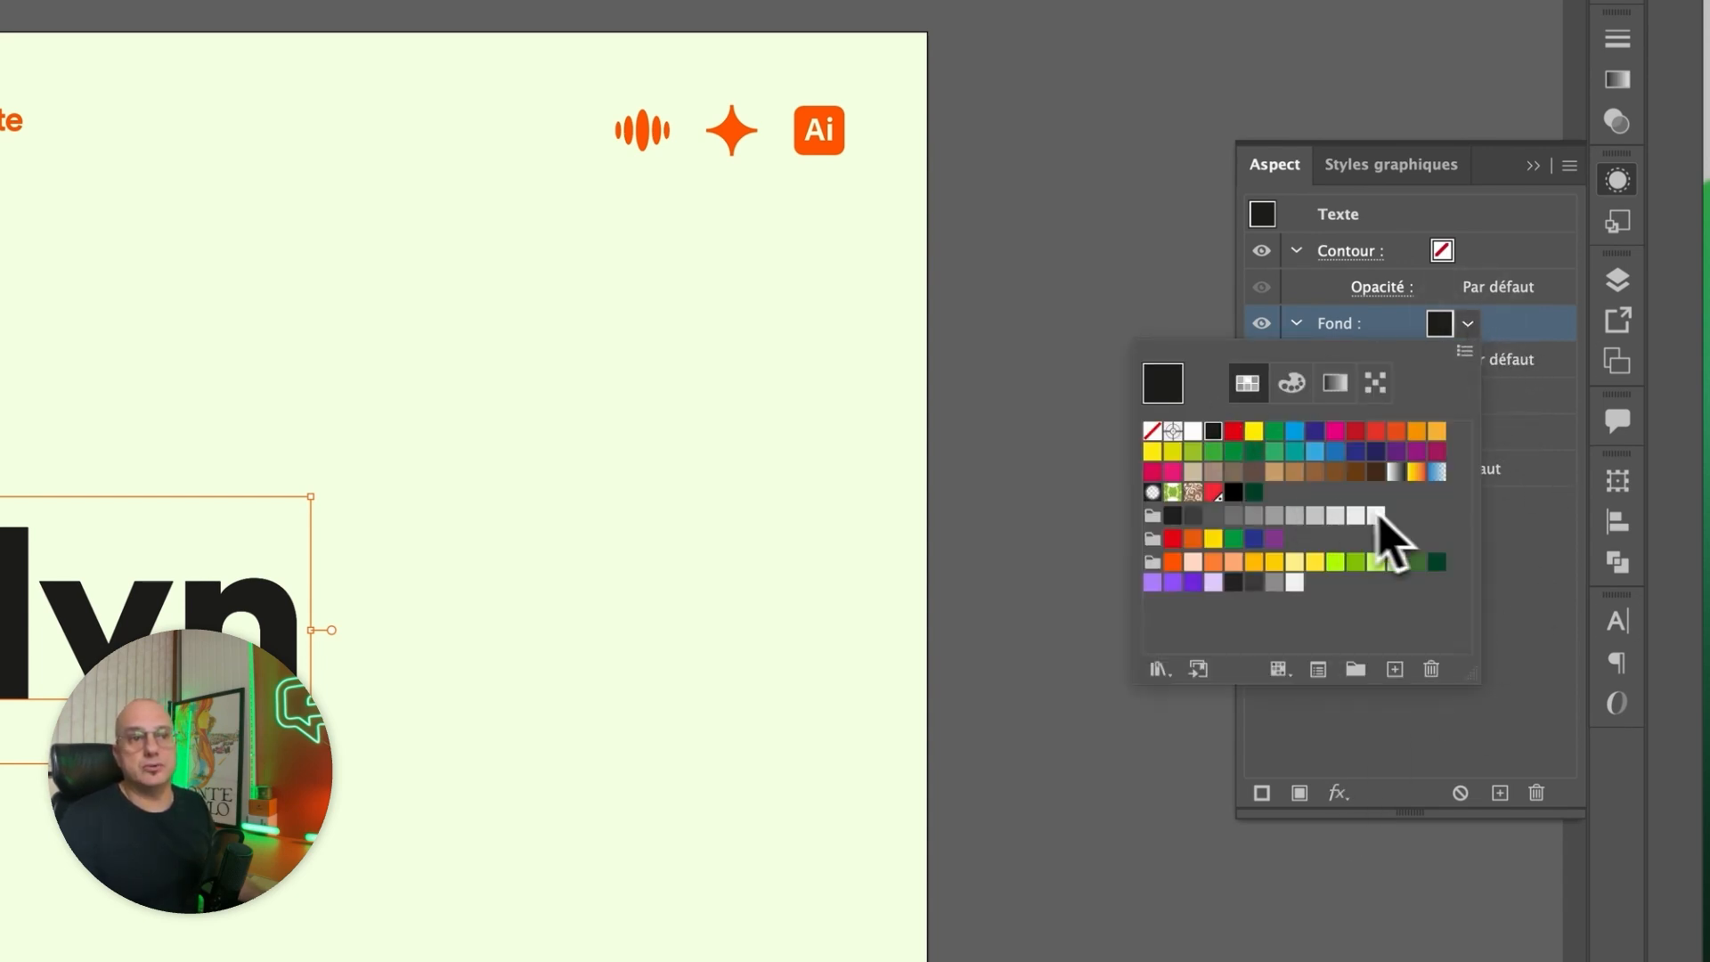
left_click(1396, 563)
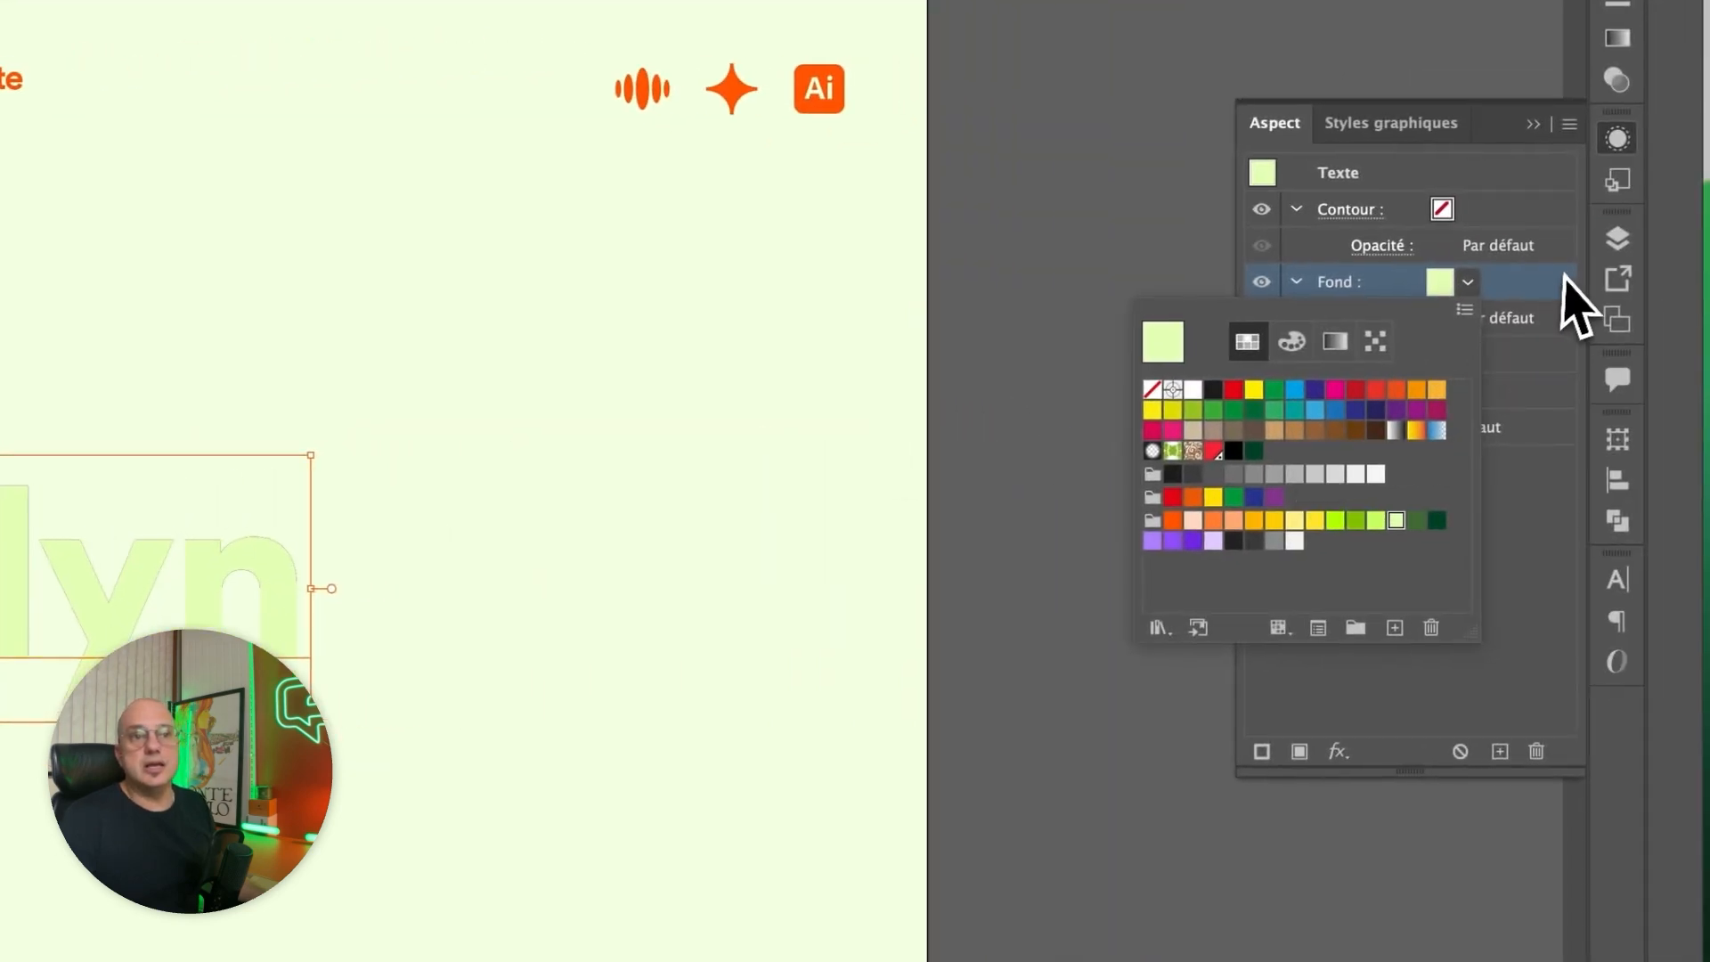
left_click(1581, 281)
Colour the lower fill of the text dark green and check it by temporarily hiding the upper fill.
left_click(1500, 361)
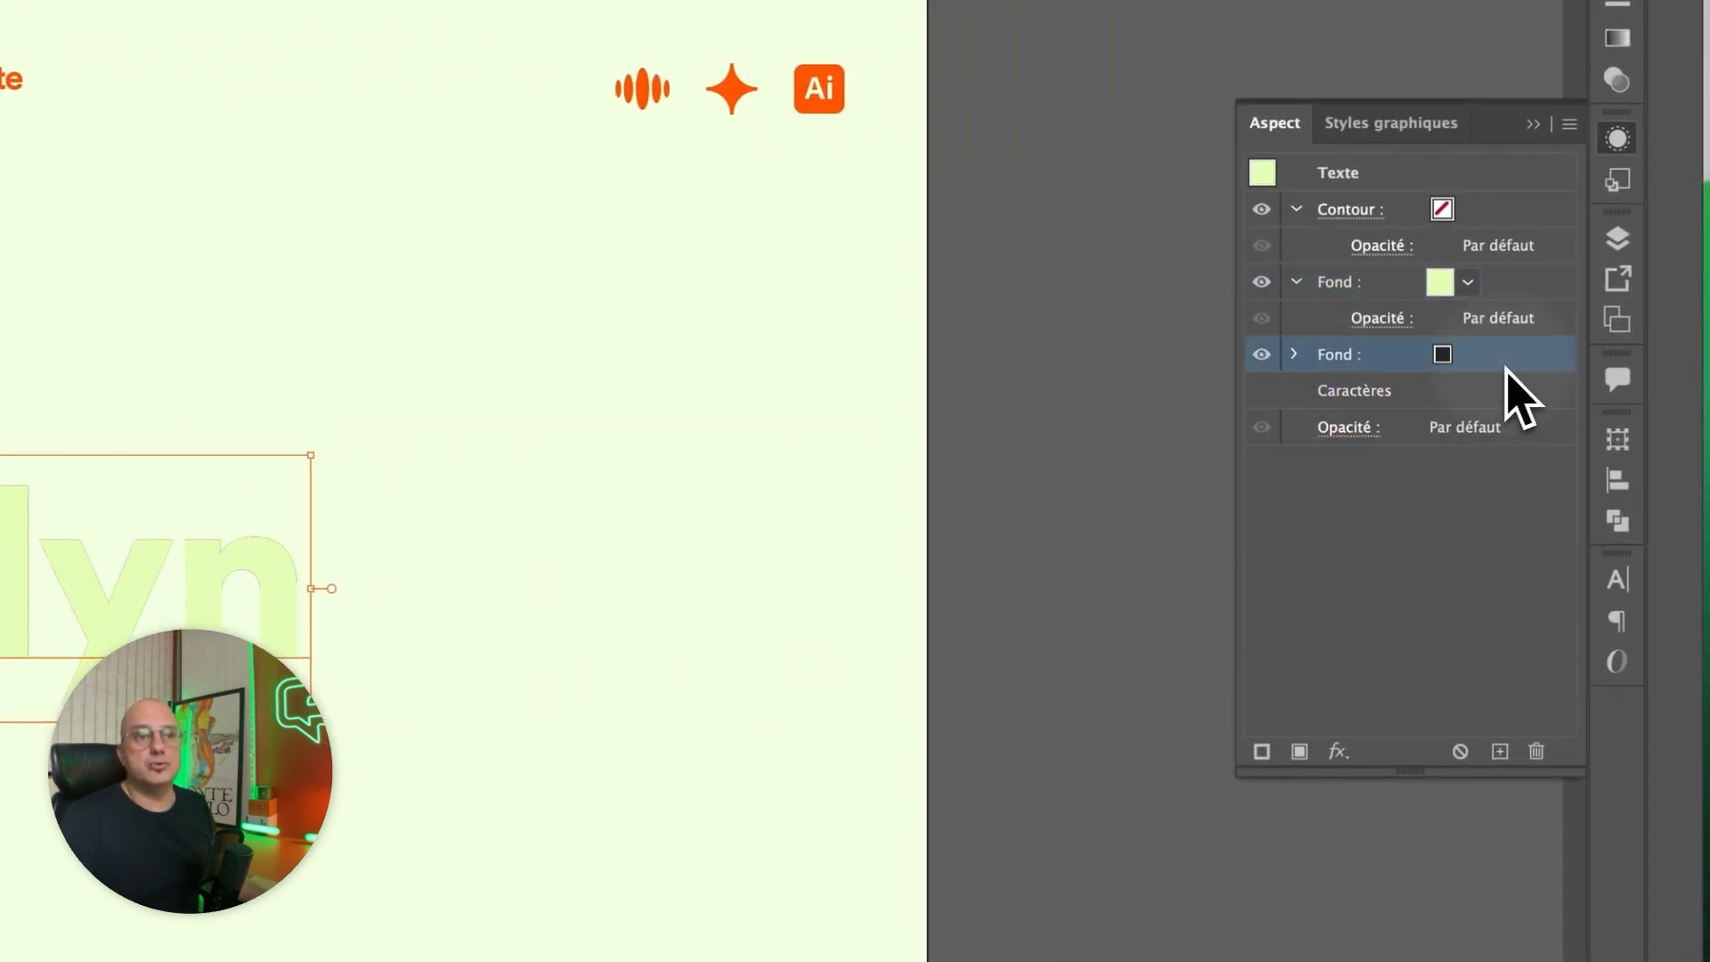
left_click(1468, 355)
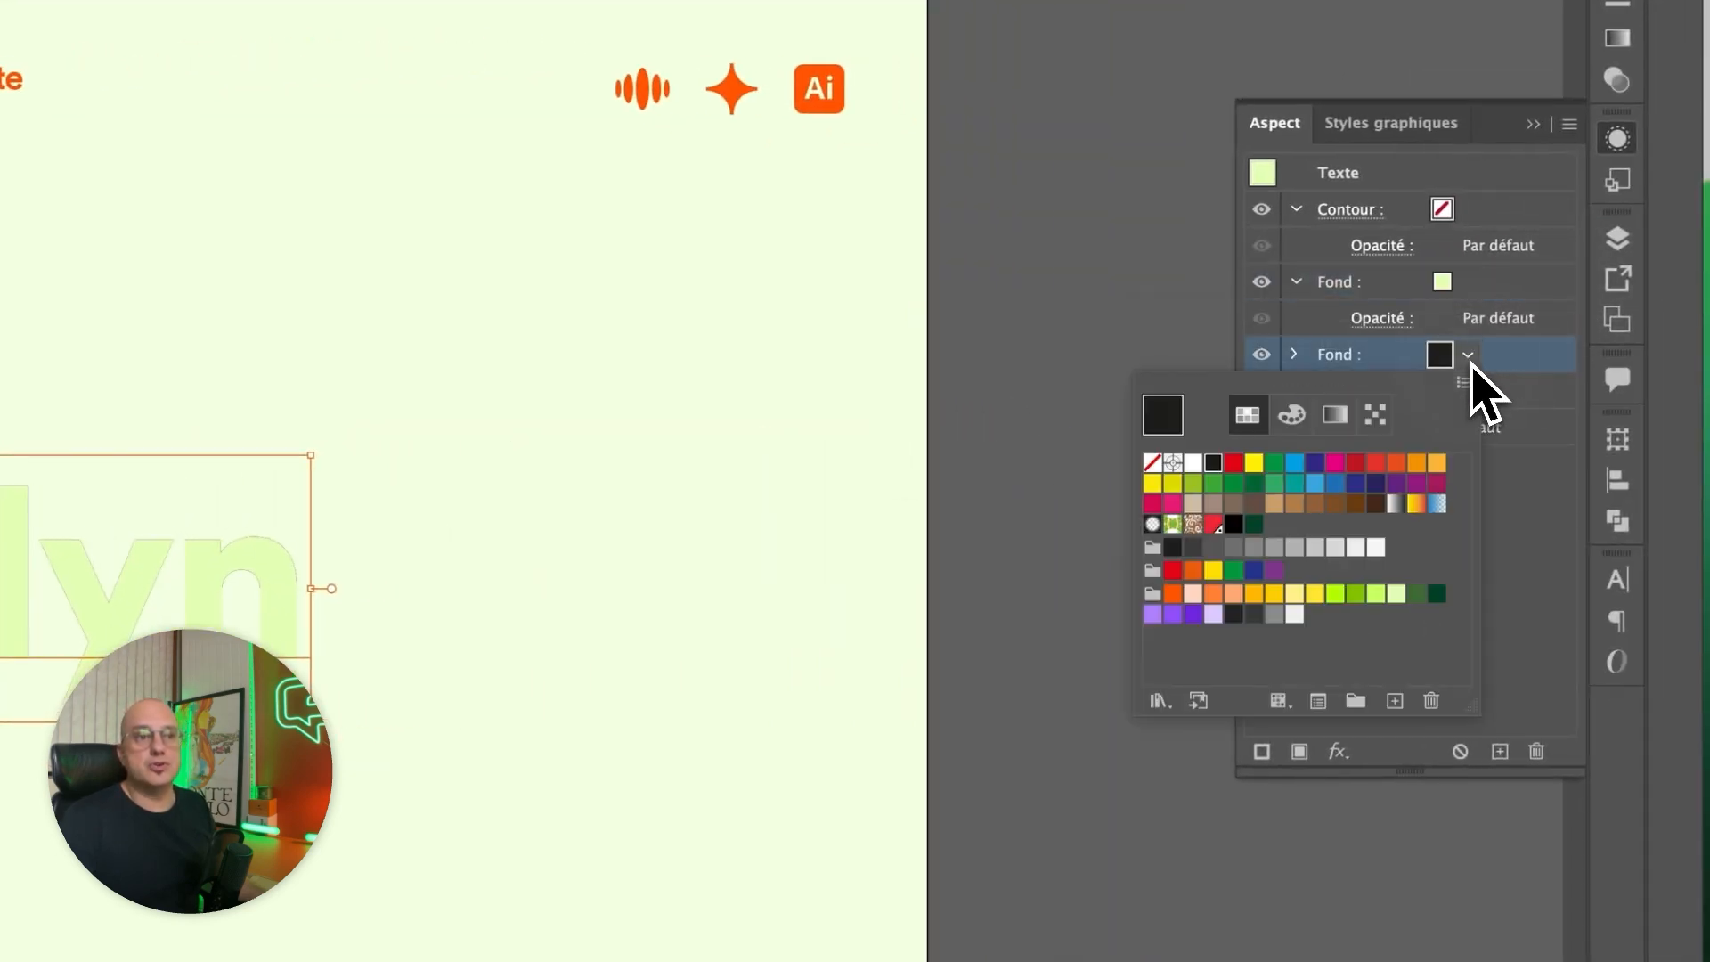
left_click(1437, 593)
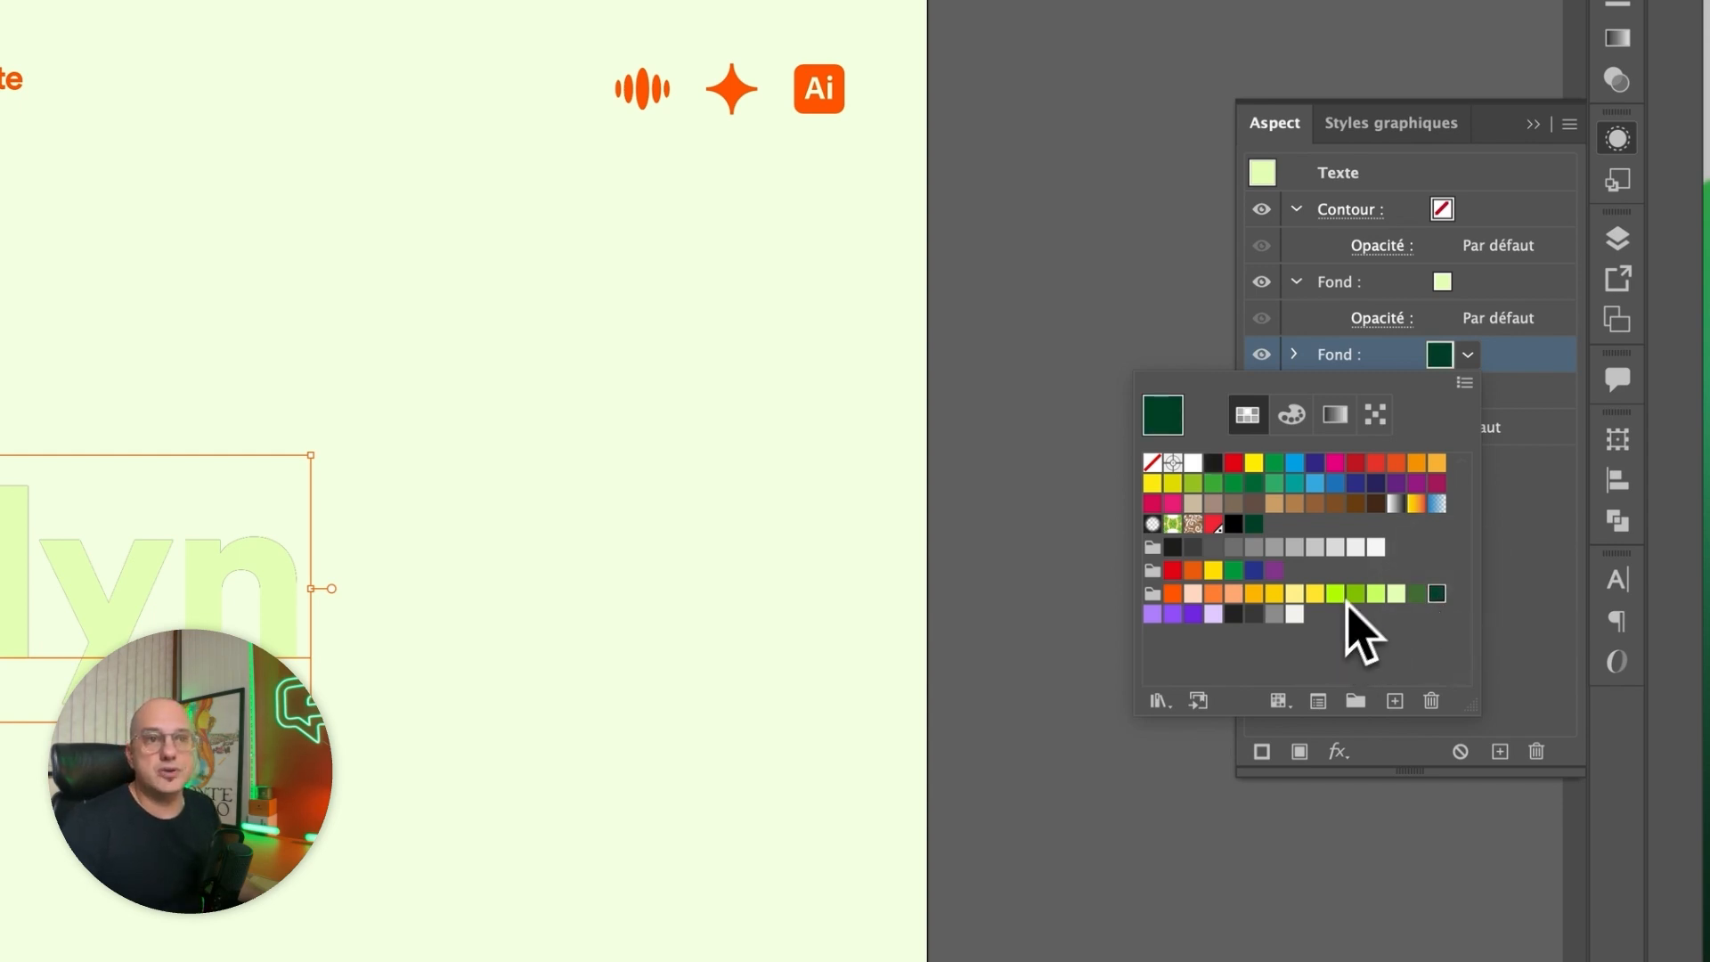
left_click(1571, 361)
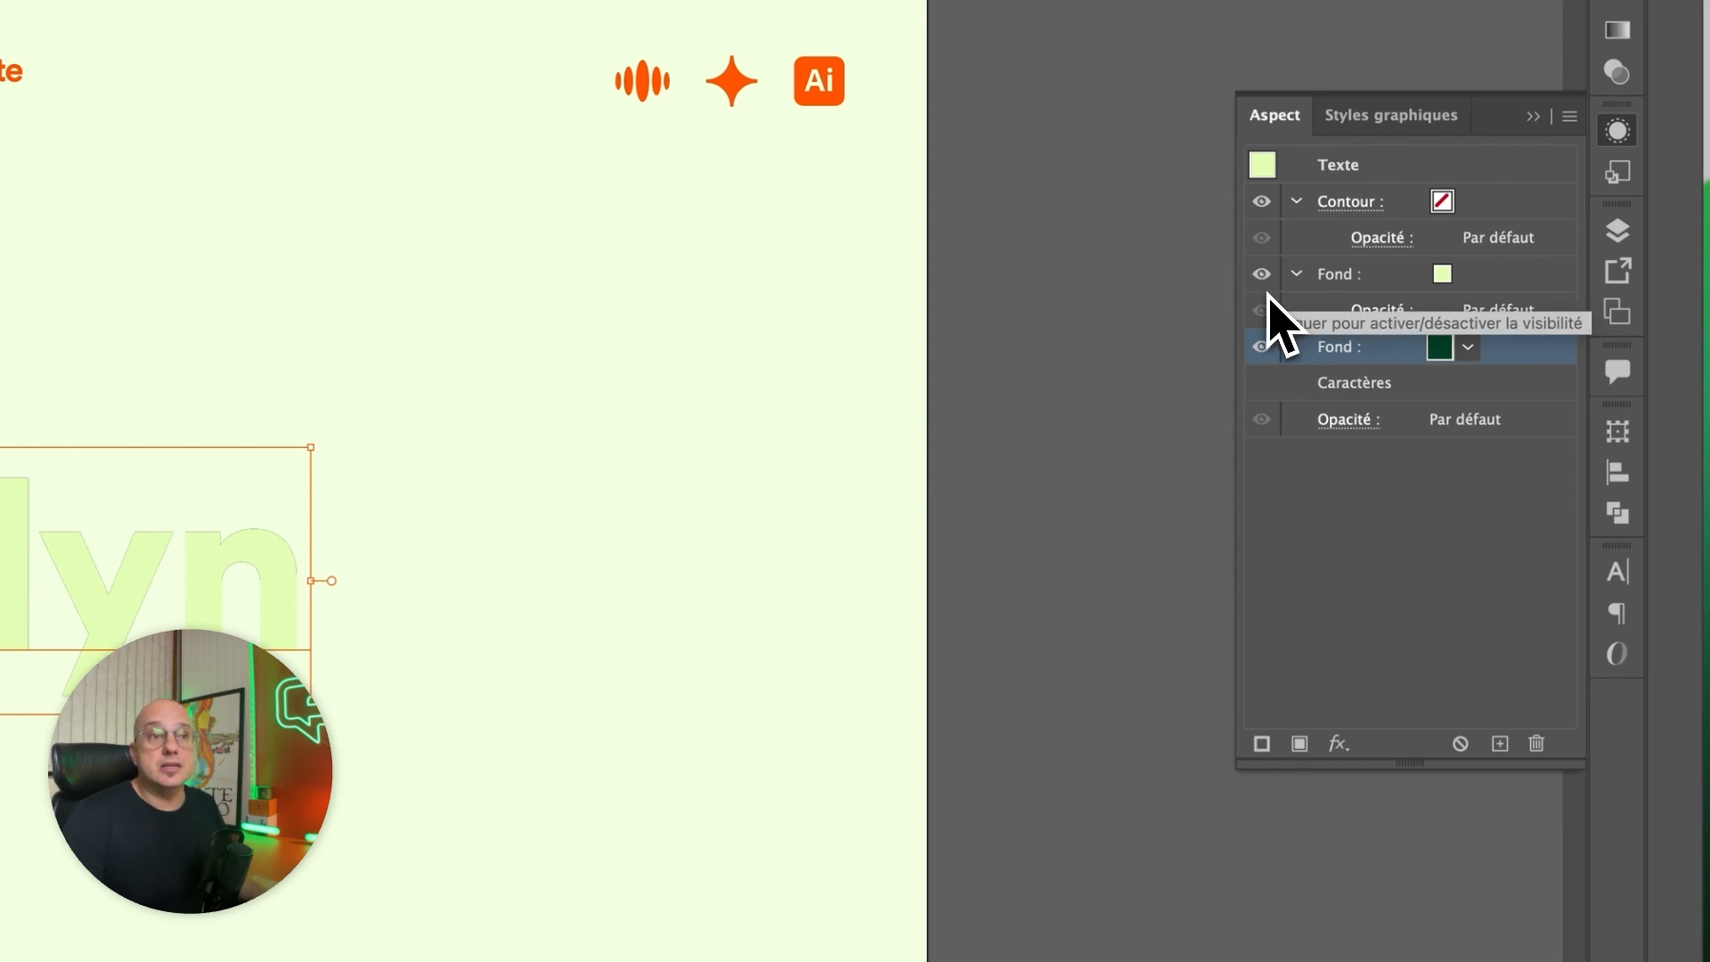
left_click(1261, 274)
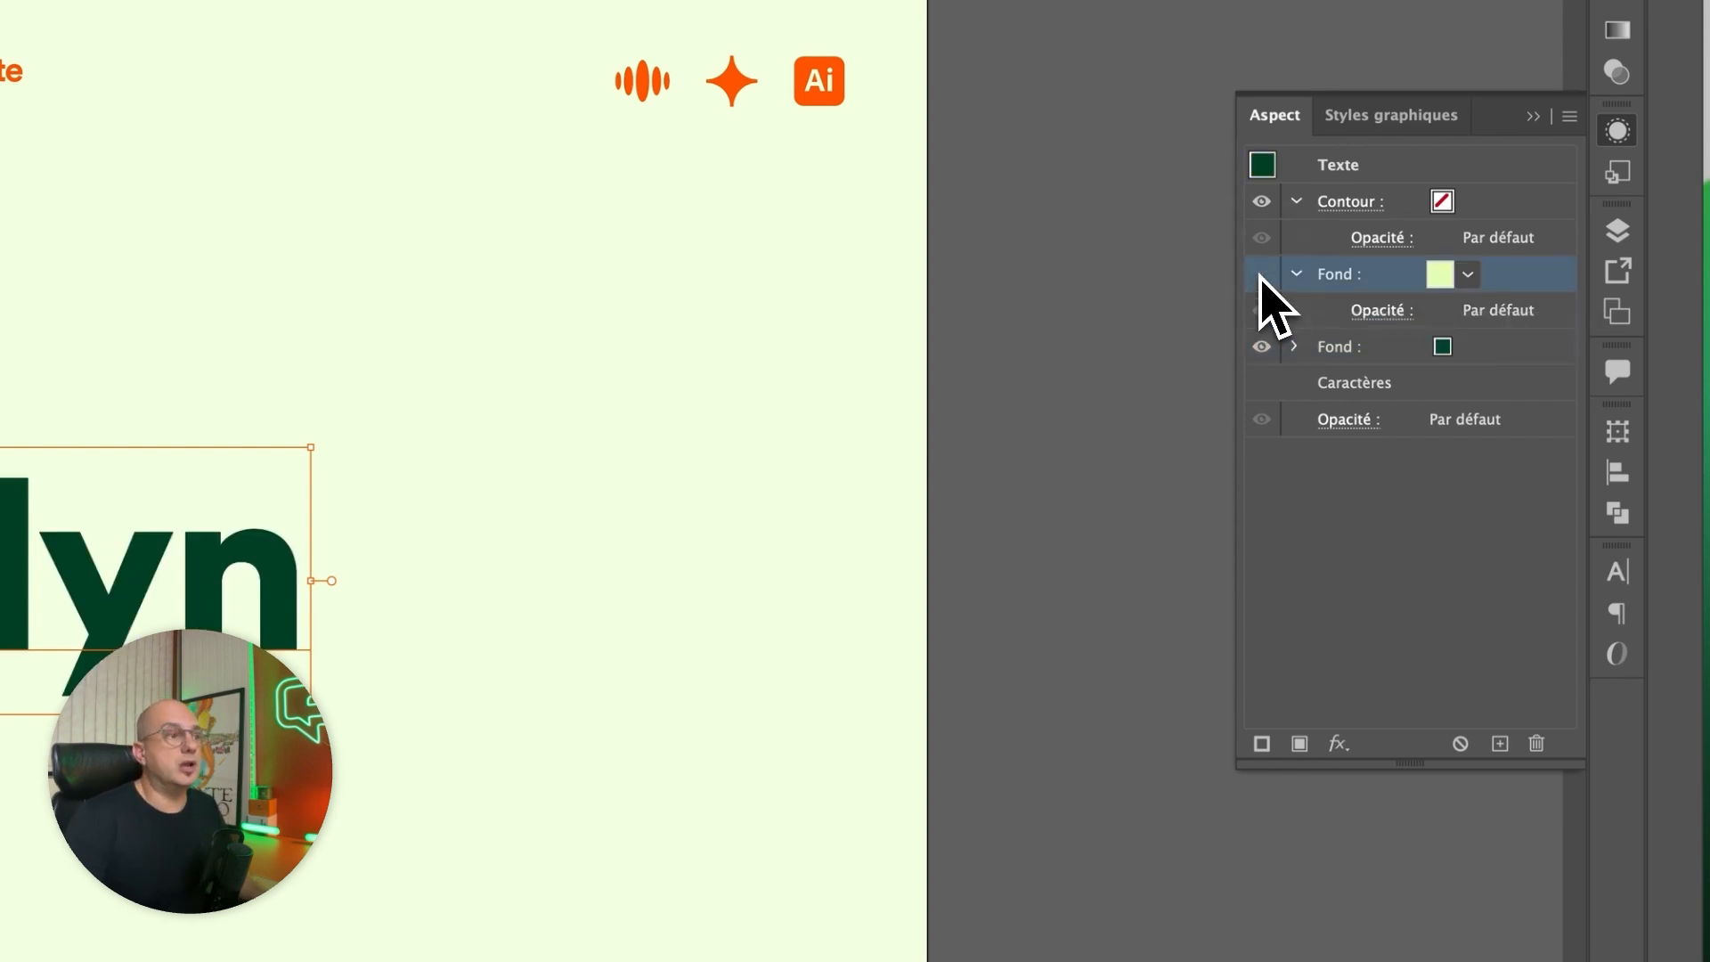
key("super+z")
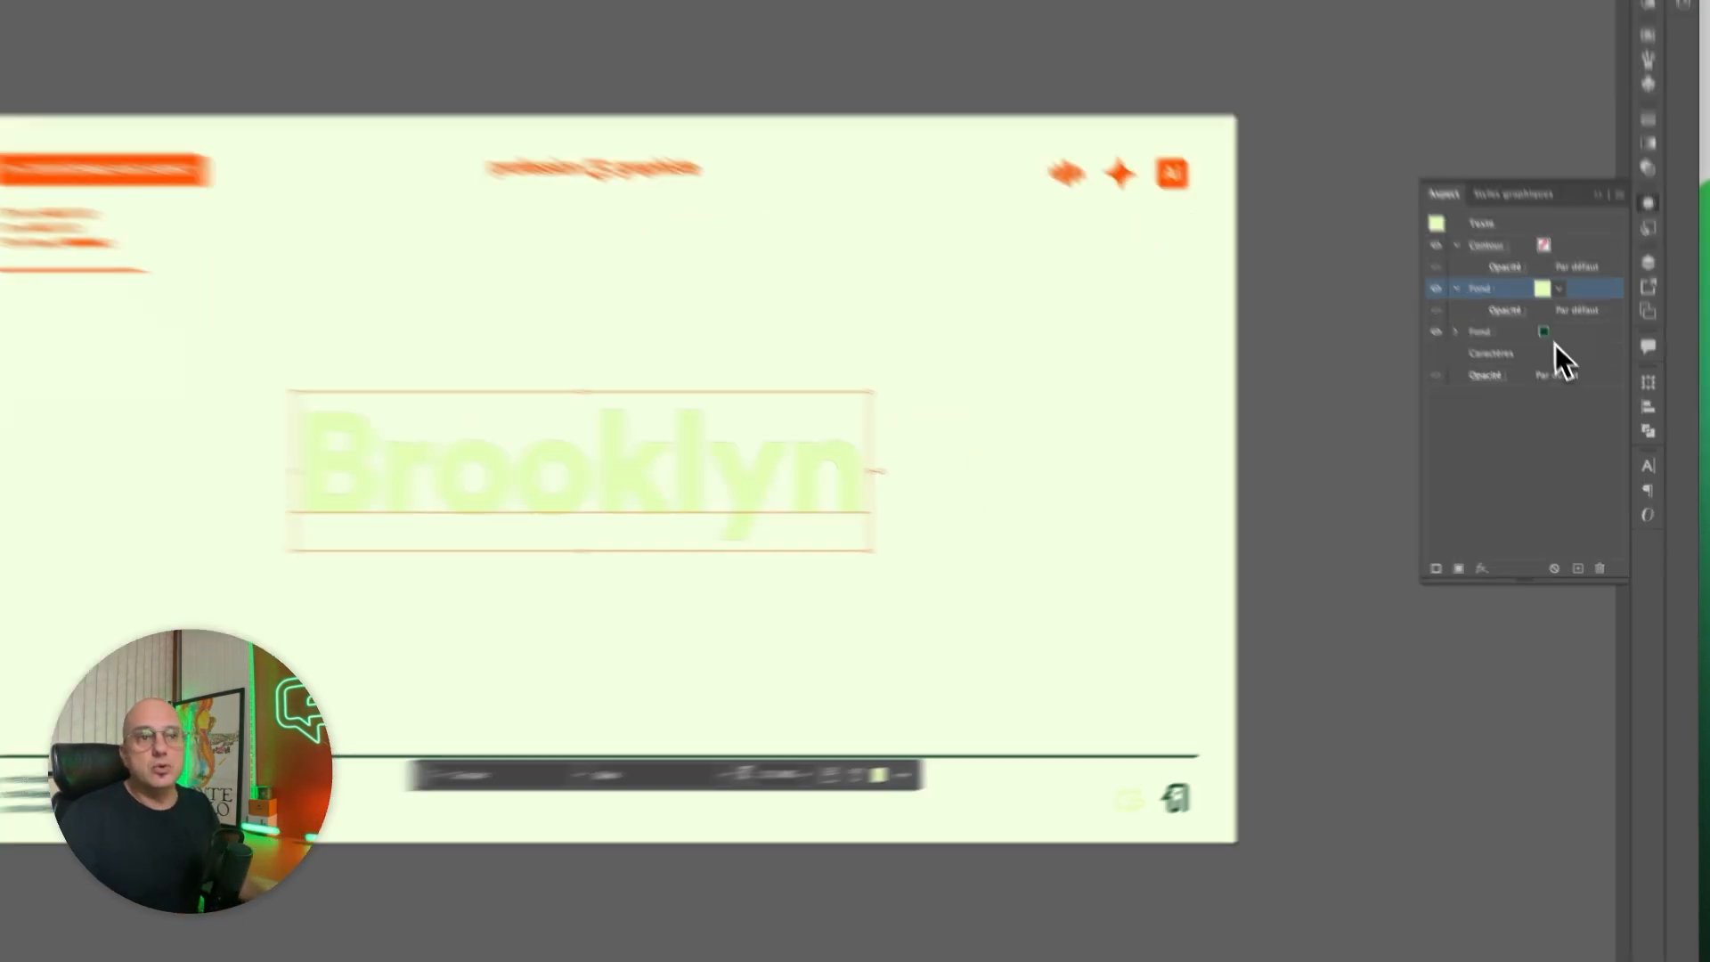
Apply an offset path effect (Décalage) of 6 px with Pointe joins to the text's lower dark green fill.
left_click(1607, 383)
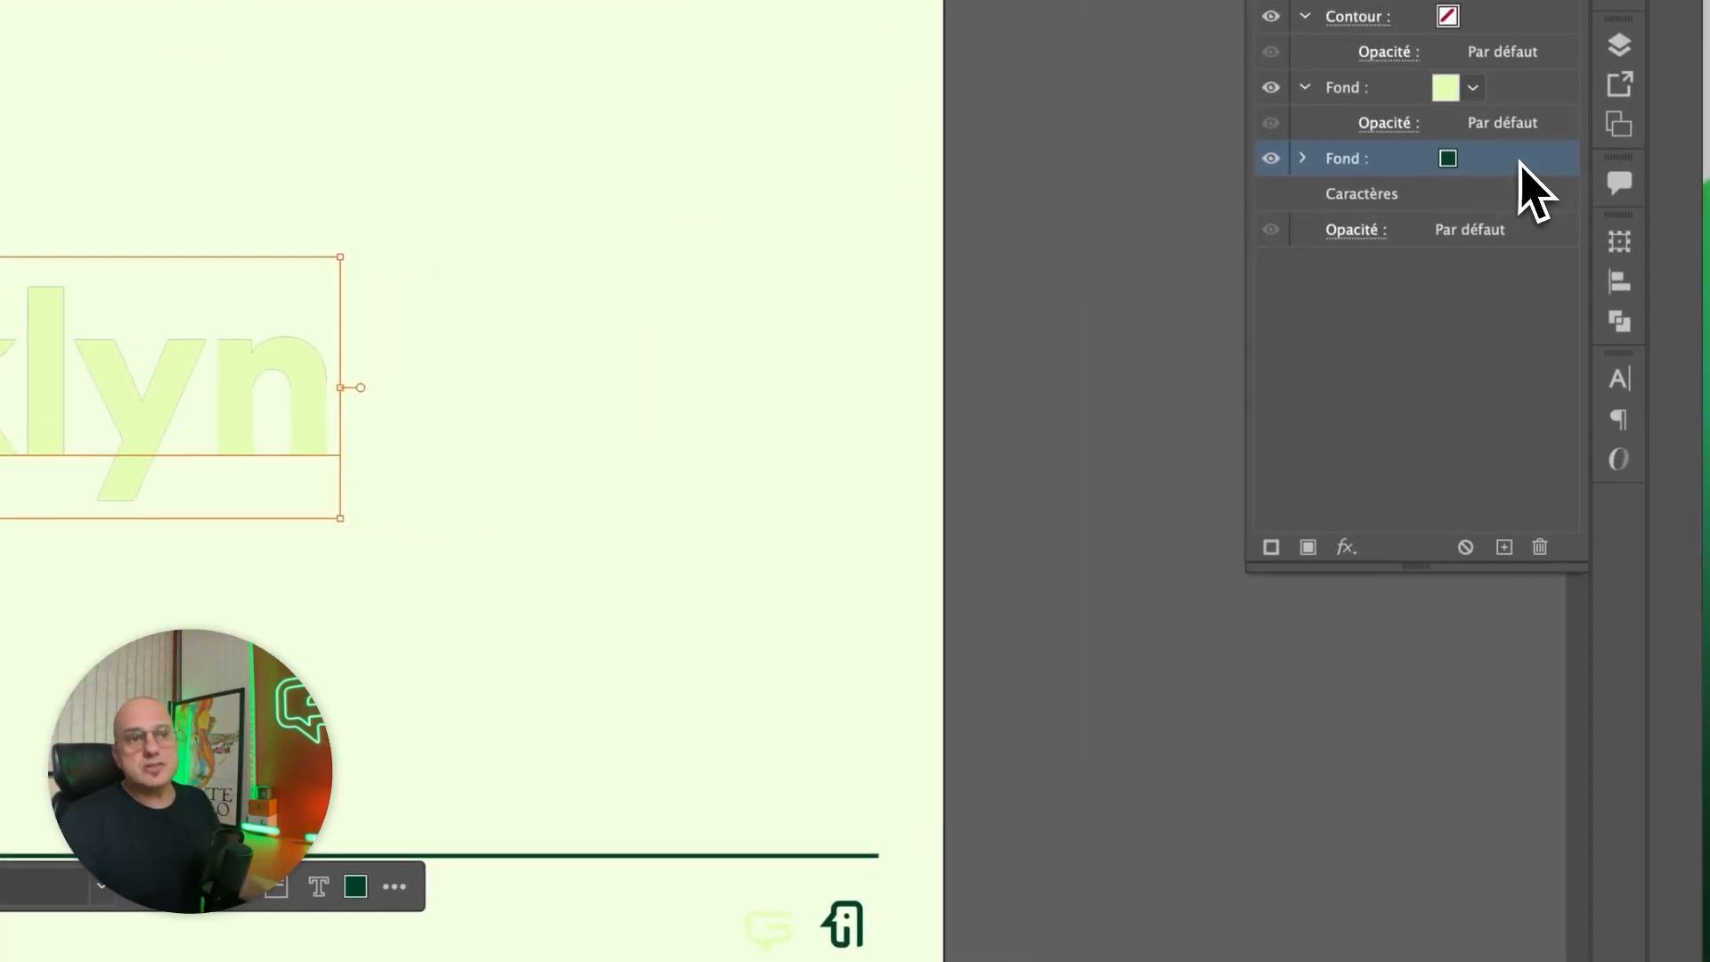
left_click(1344, 547)
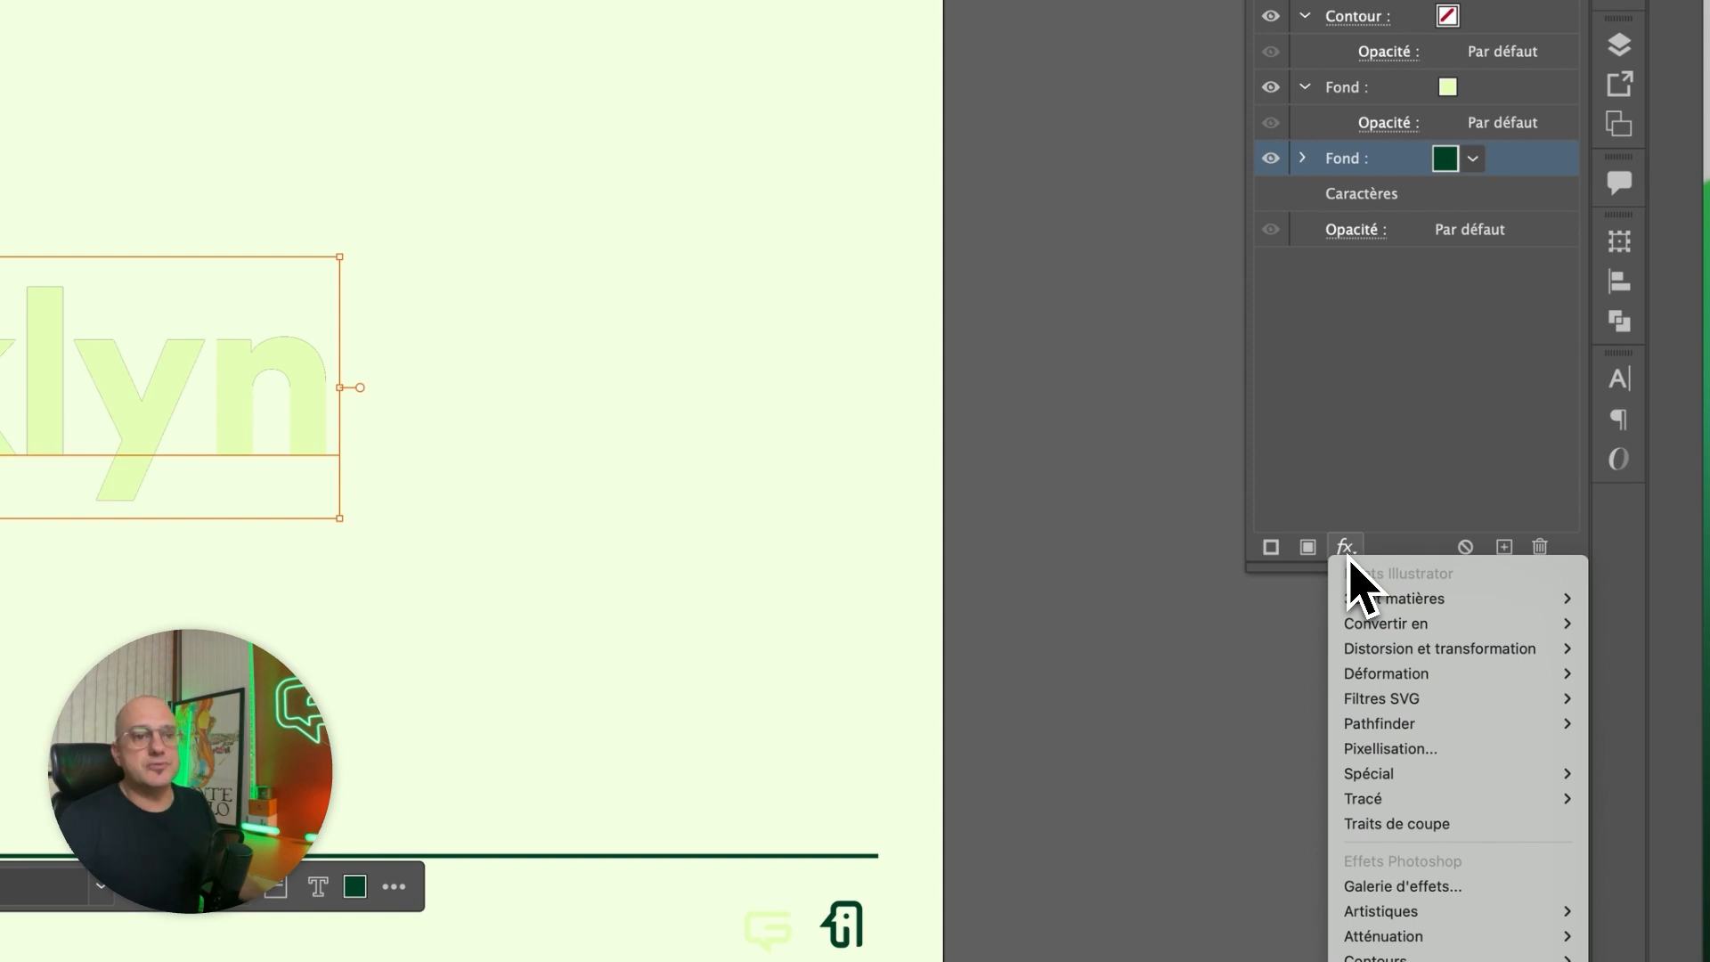
mouse_move(1487, 657)
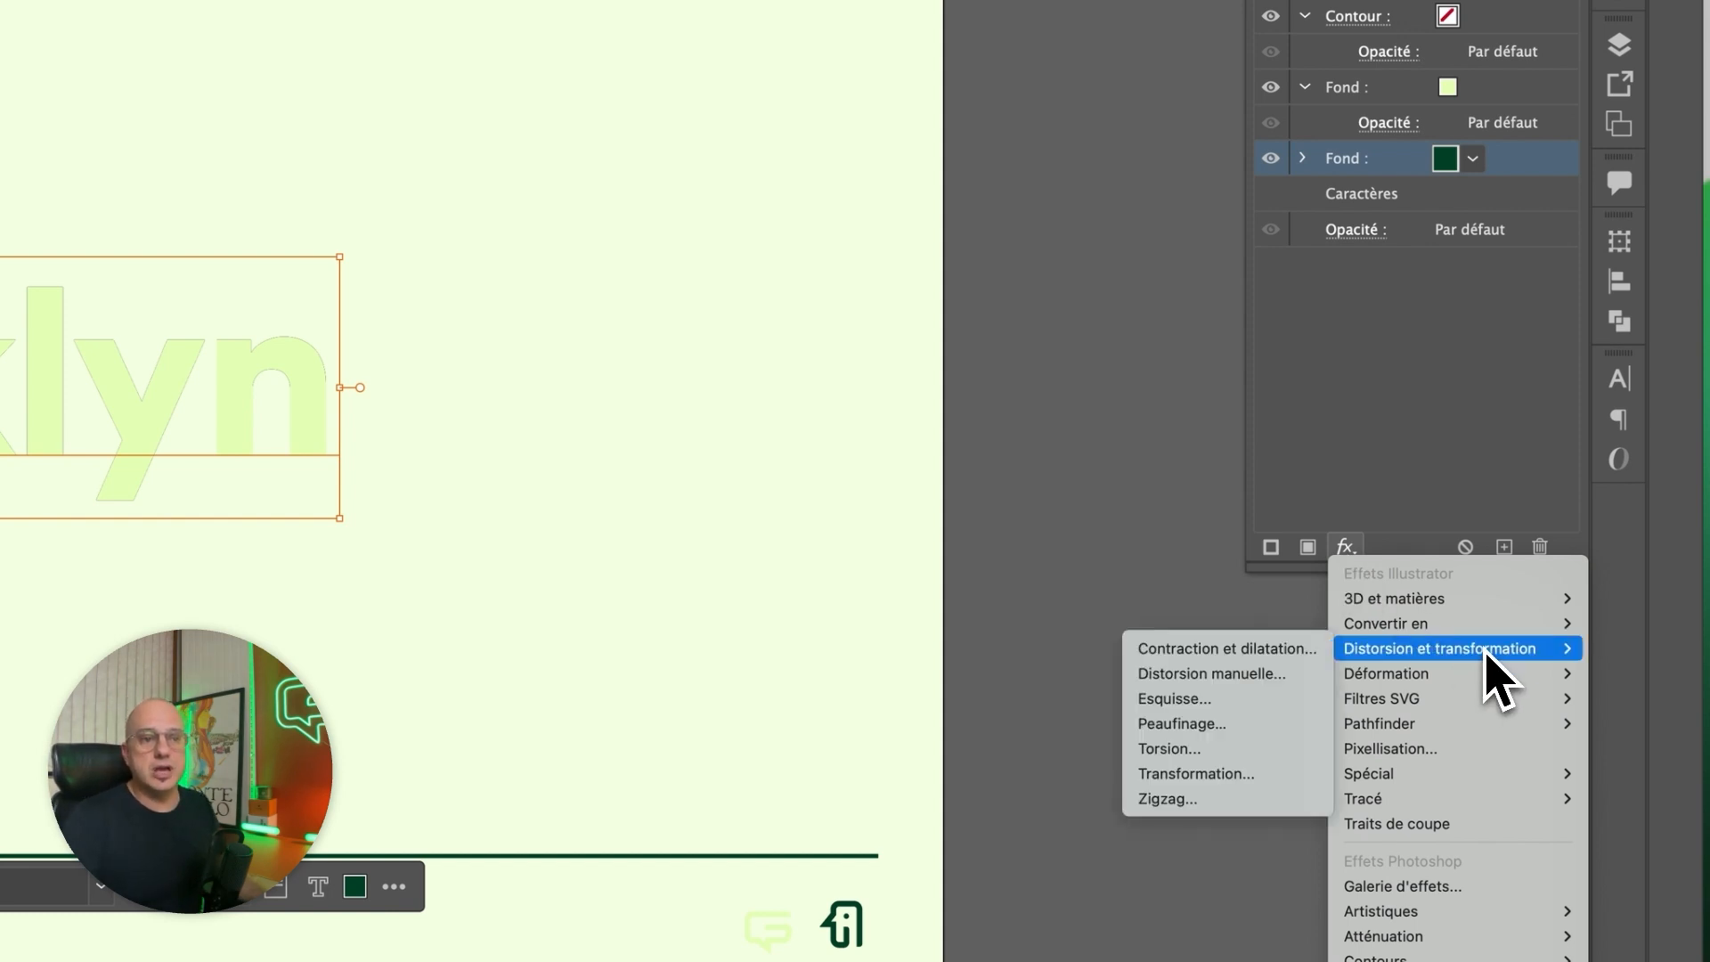
mouse_move(1386, 801)
left_click(1178, 798)
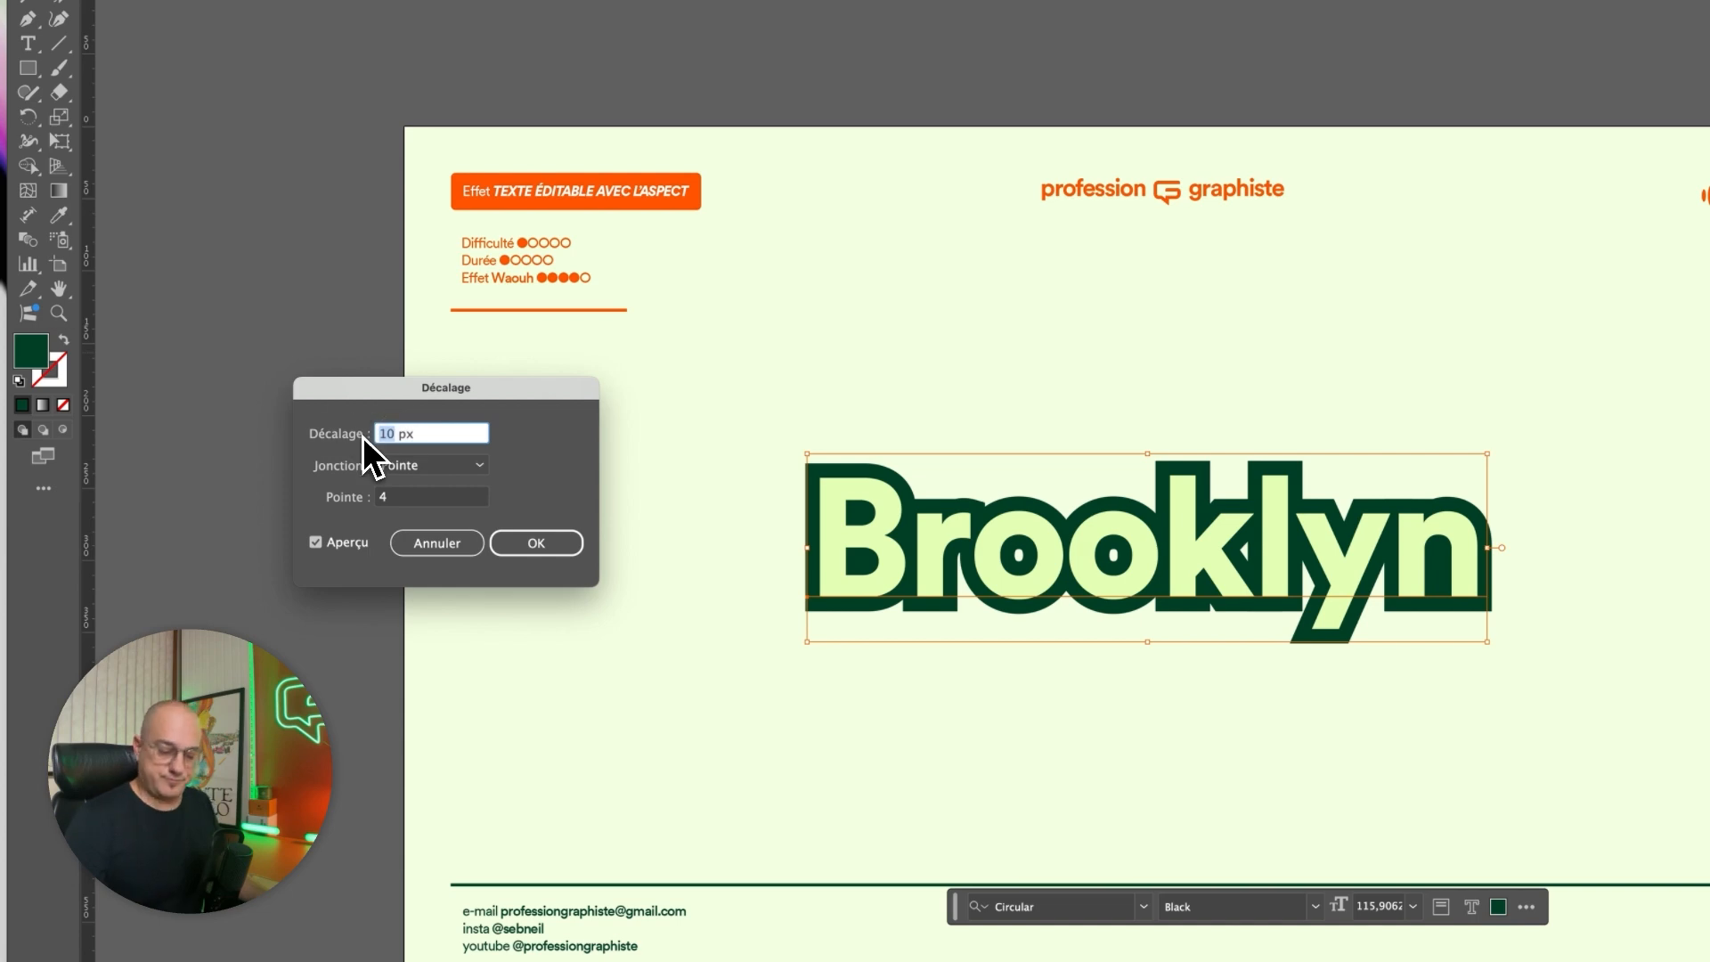
type("6")
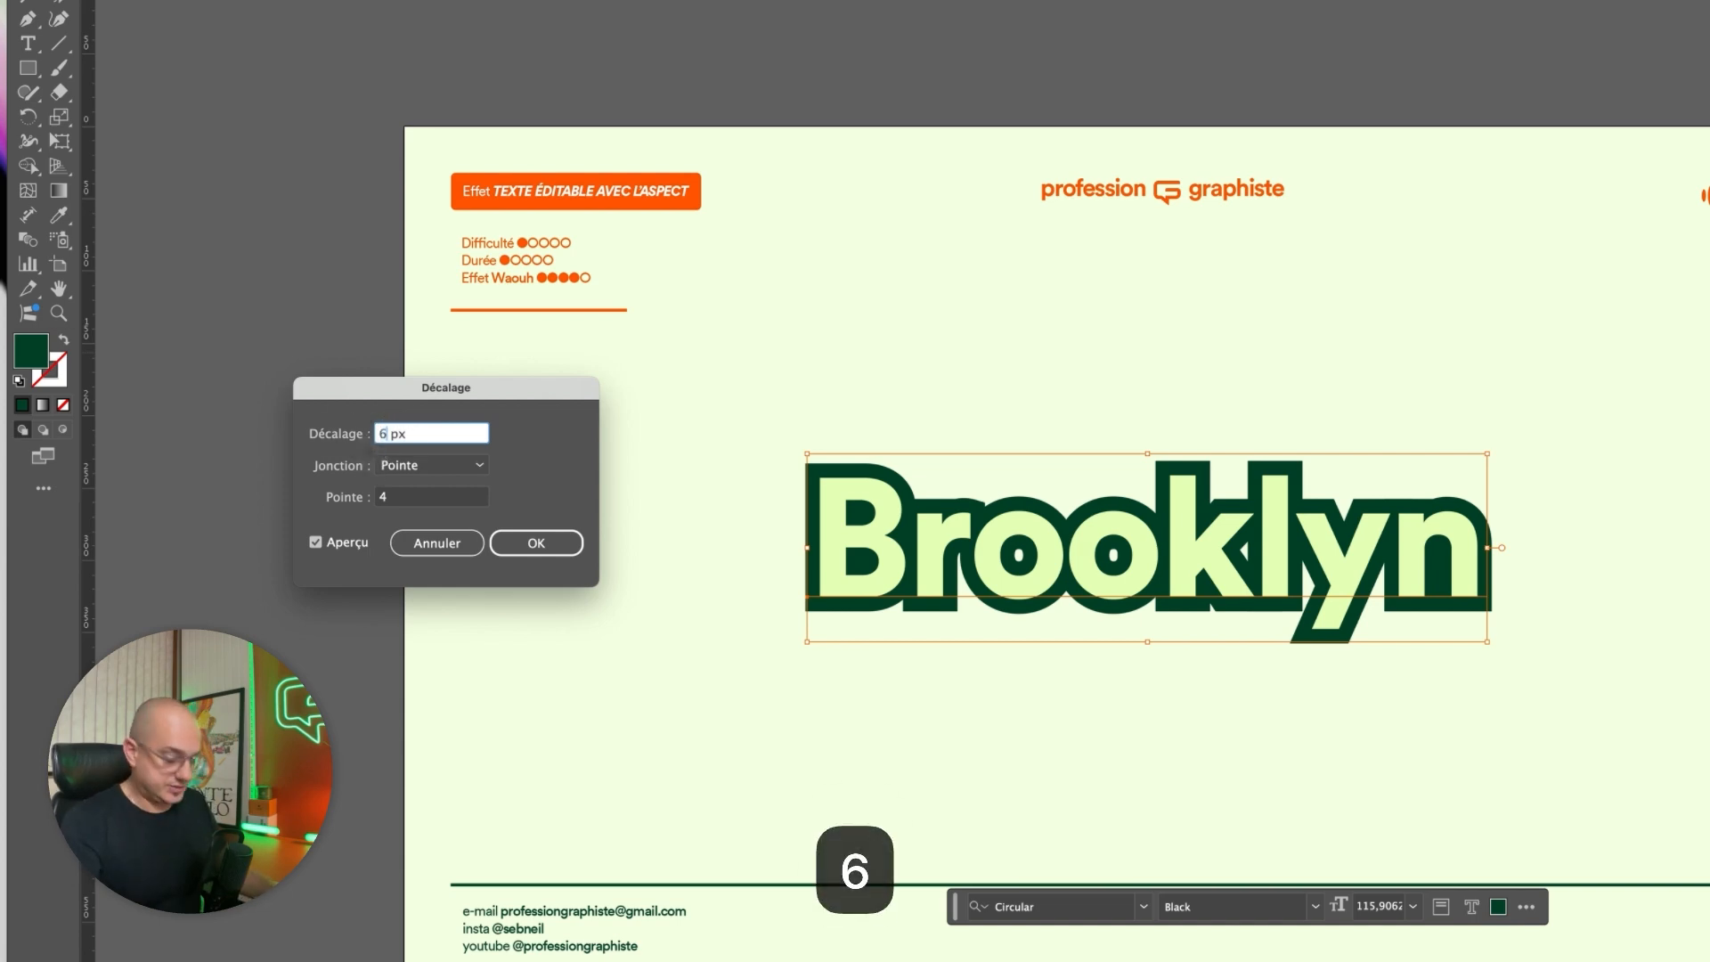
key("Tab")
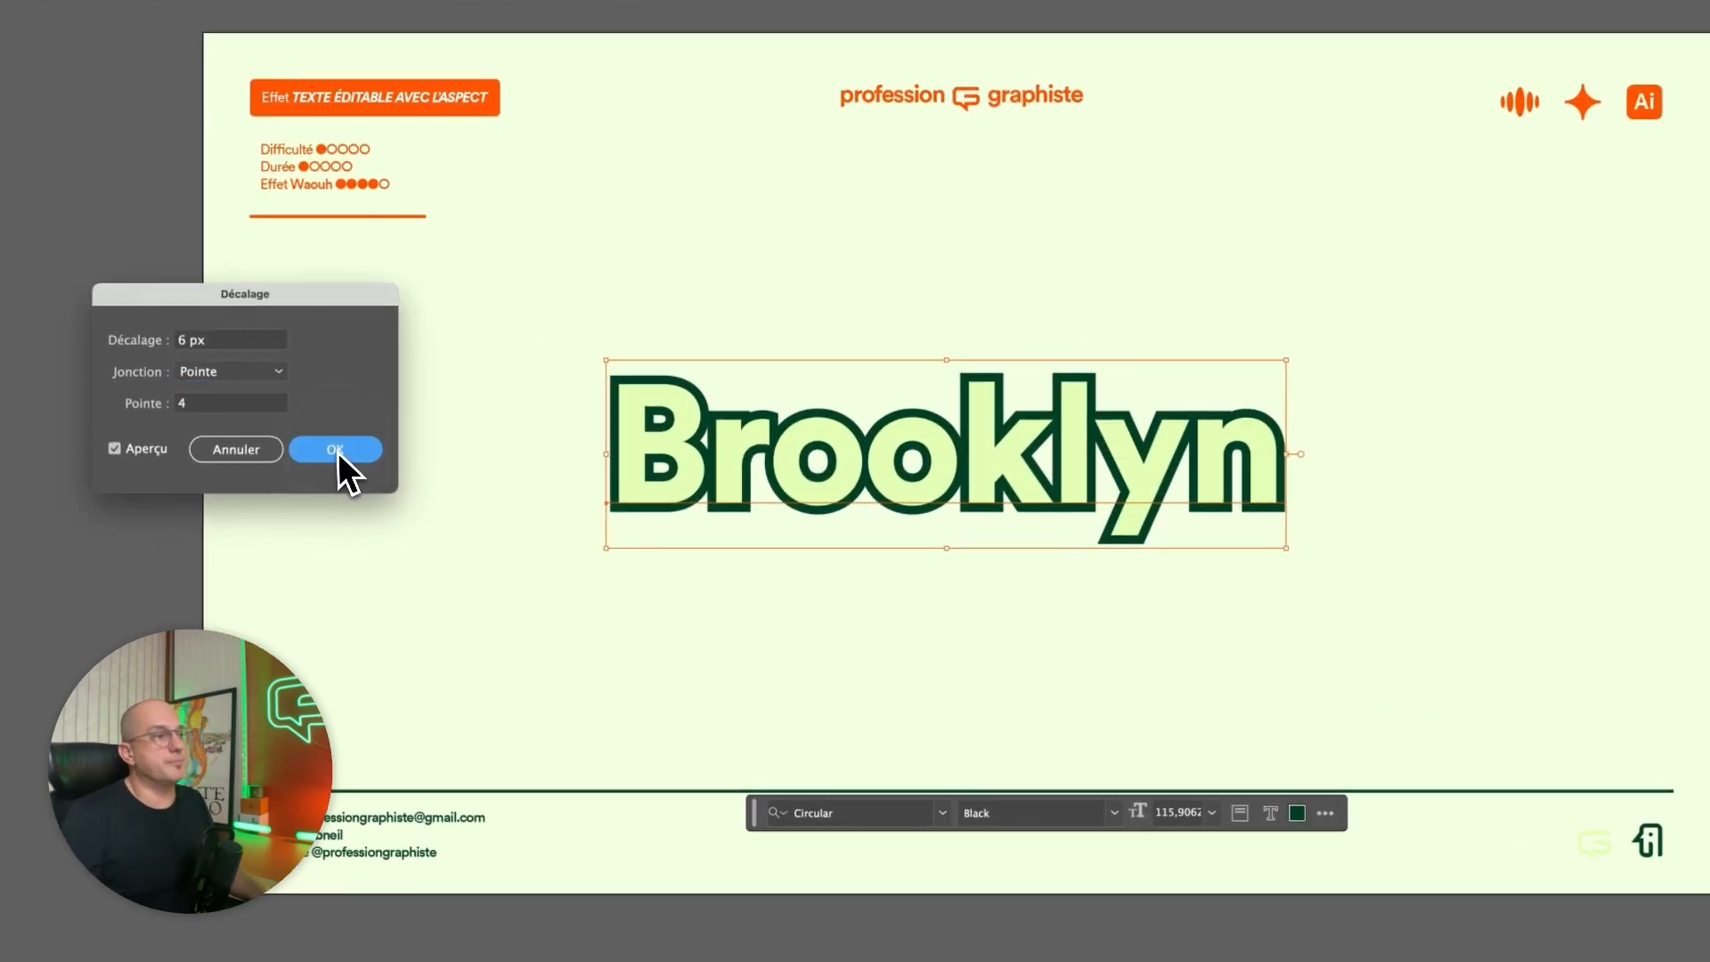
left_click(374, 493)
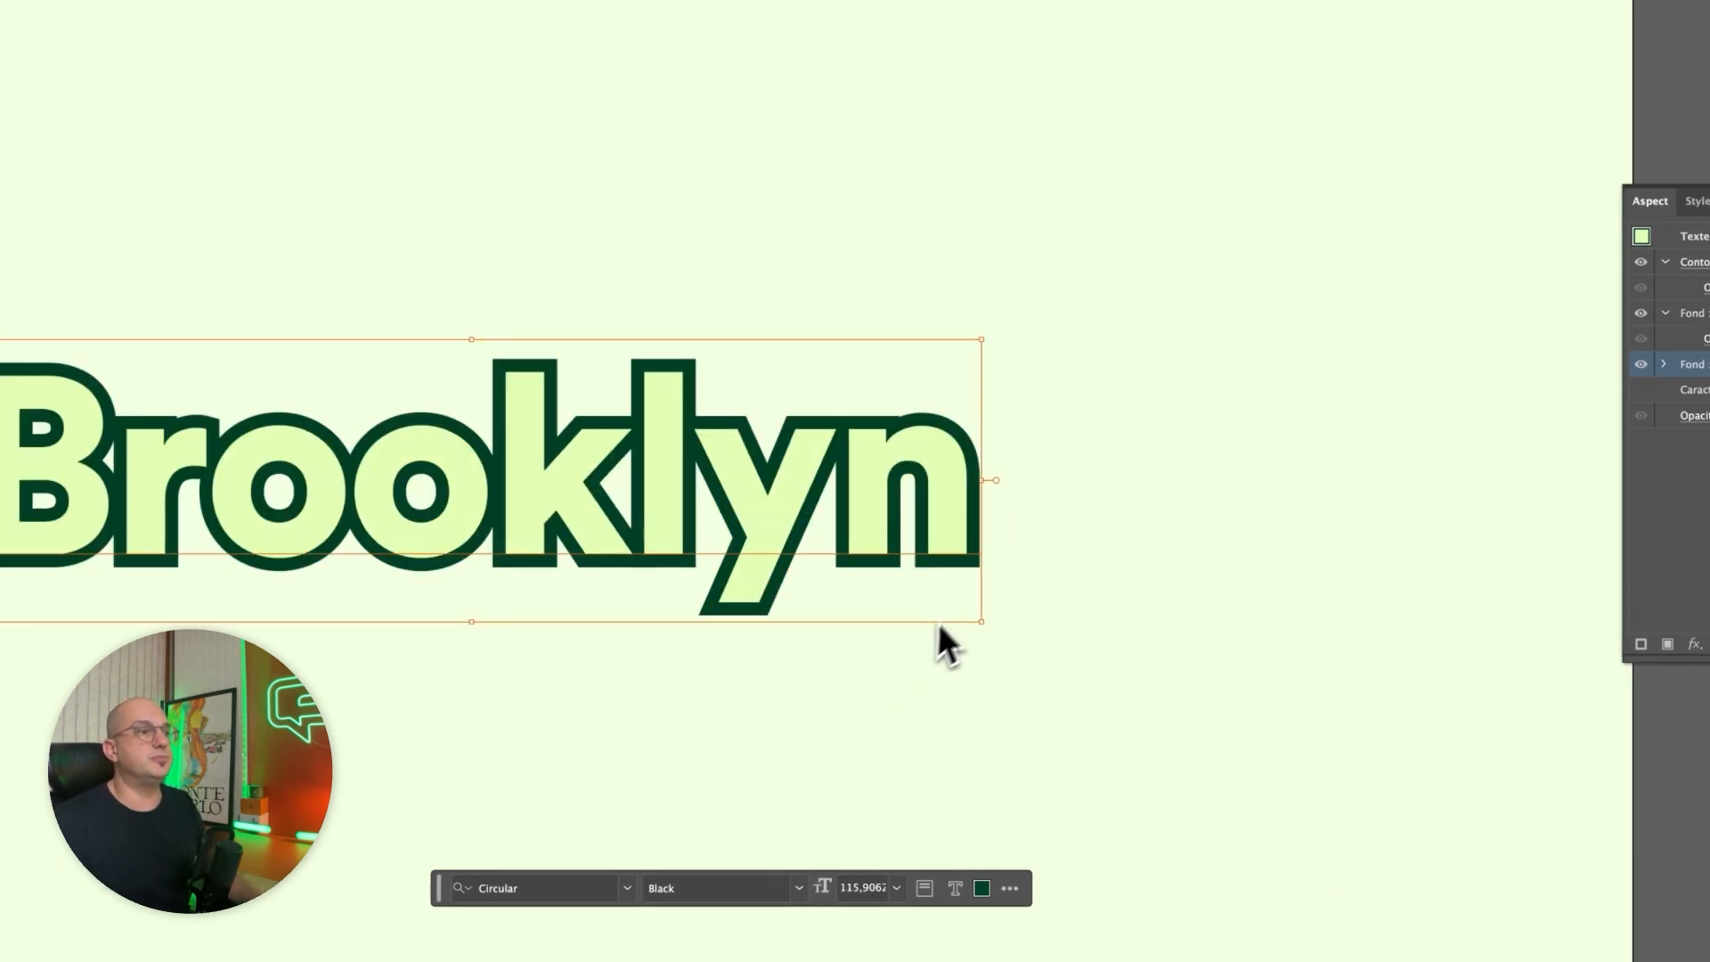
key("space")
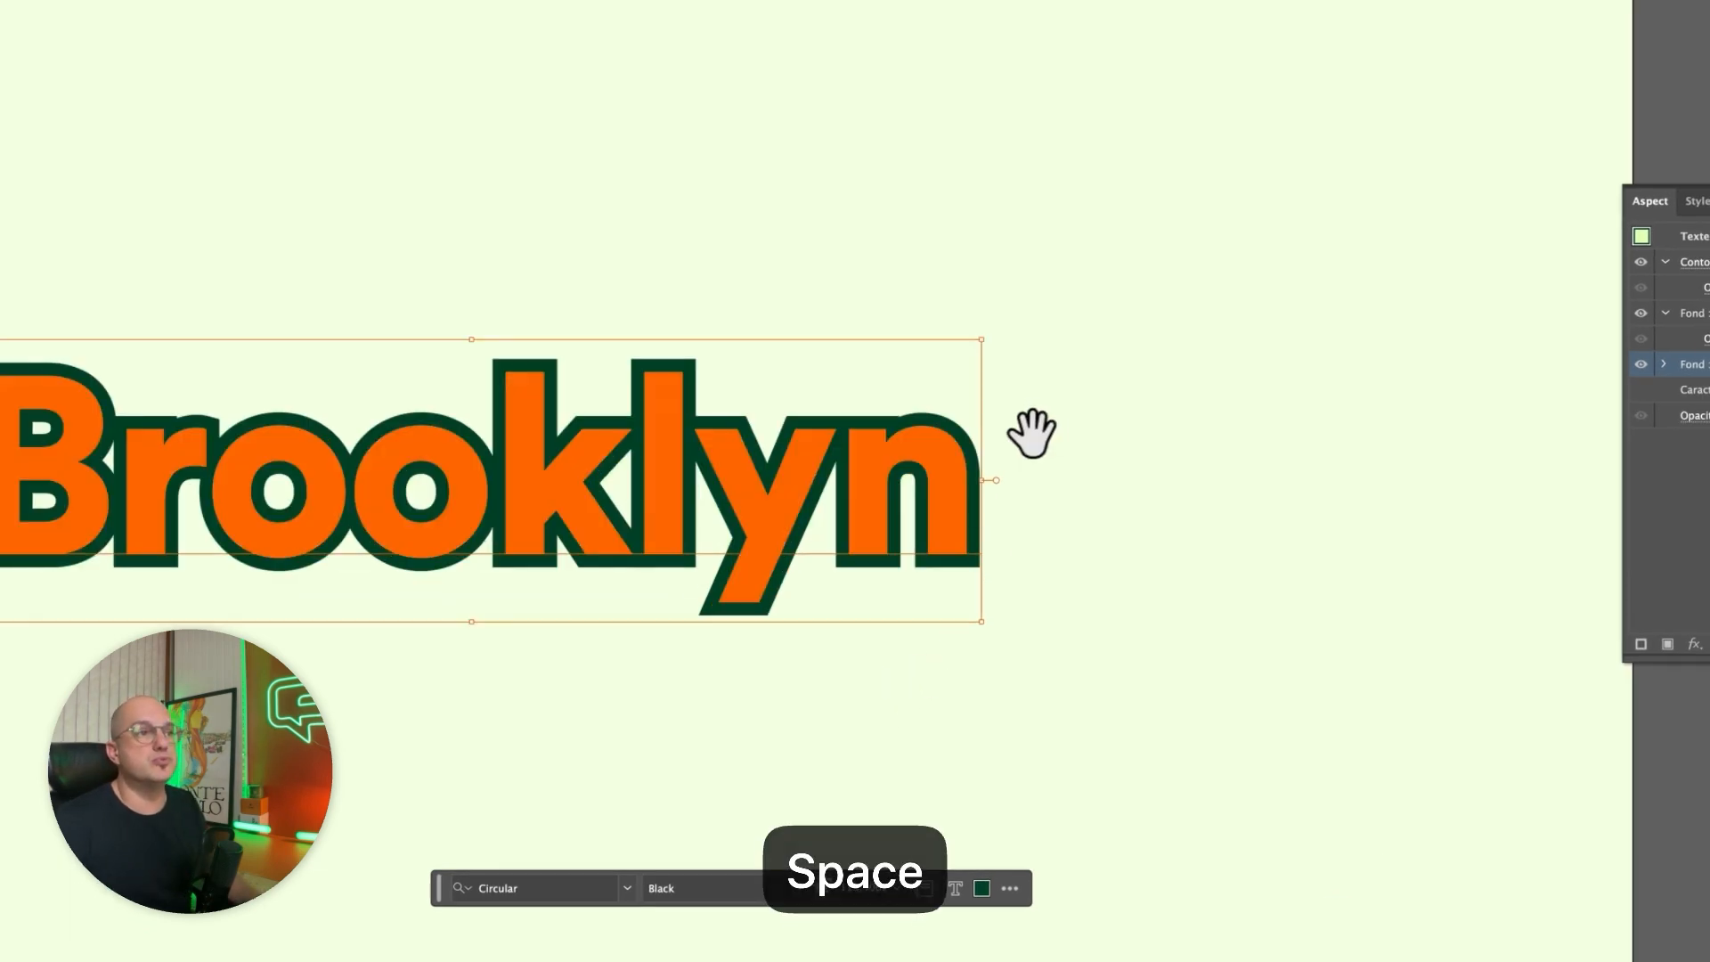
left_click_drag(1083, 431, 1309, 454)
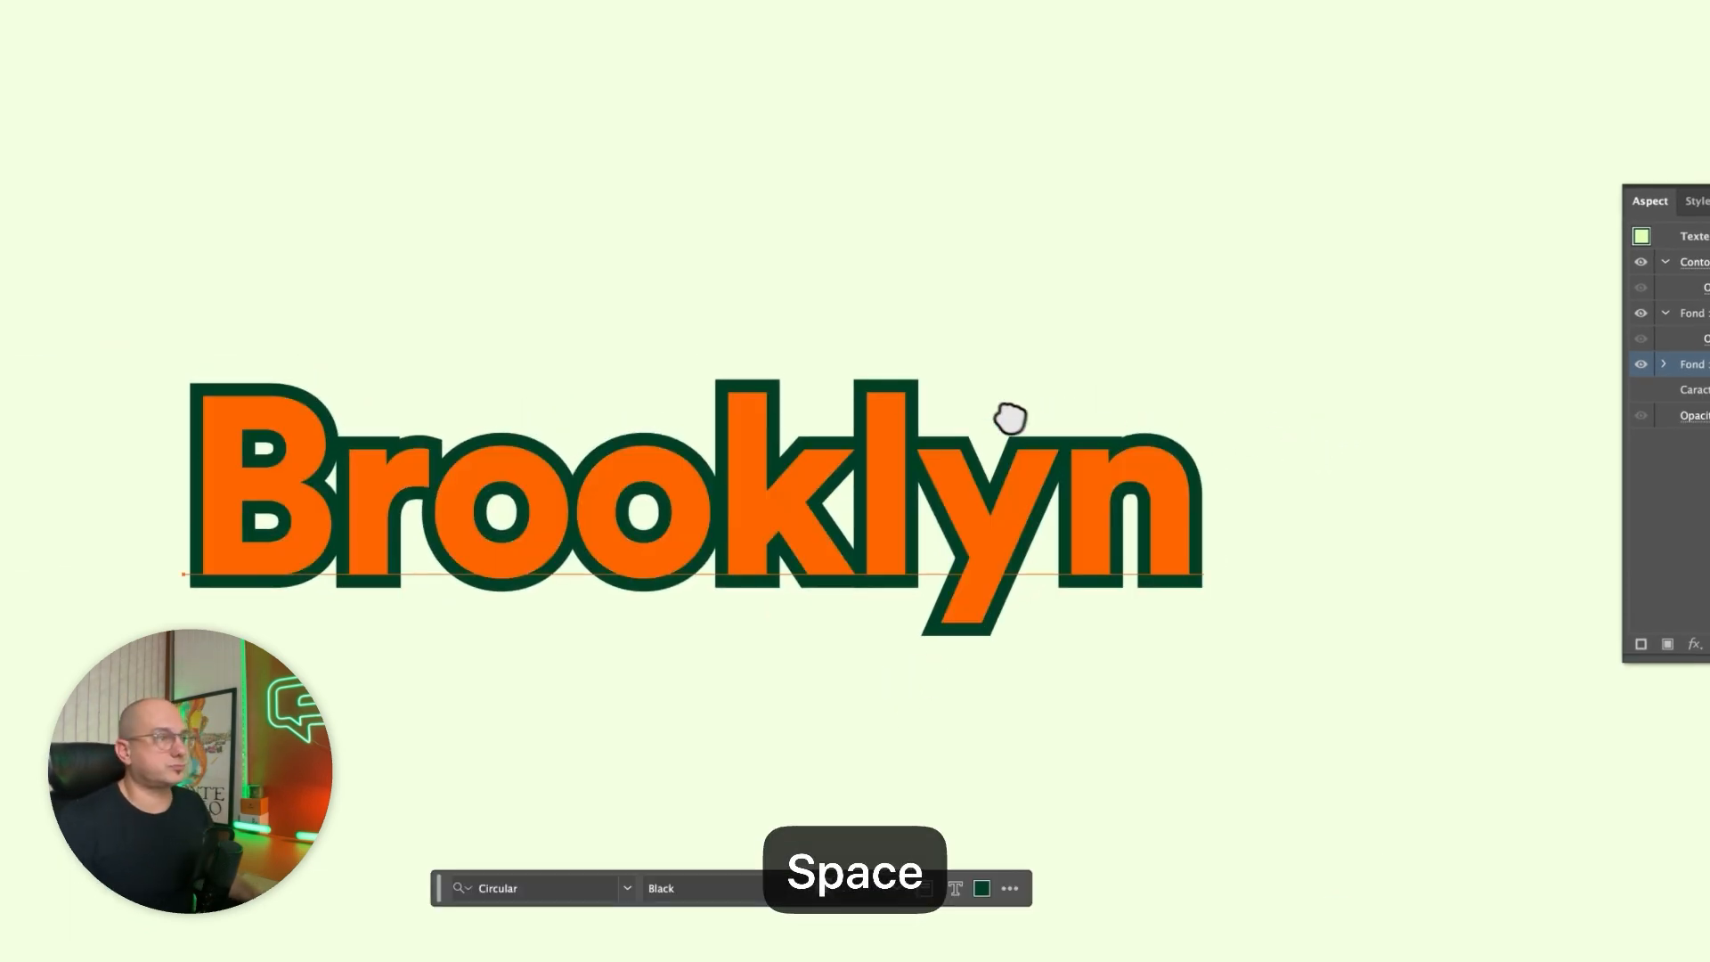
Start a Transformation effect on the lower dark green fill of the "Brooklyn" text.
left_click(582, 535)
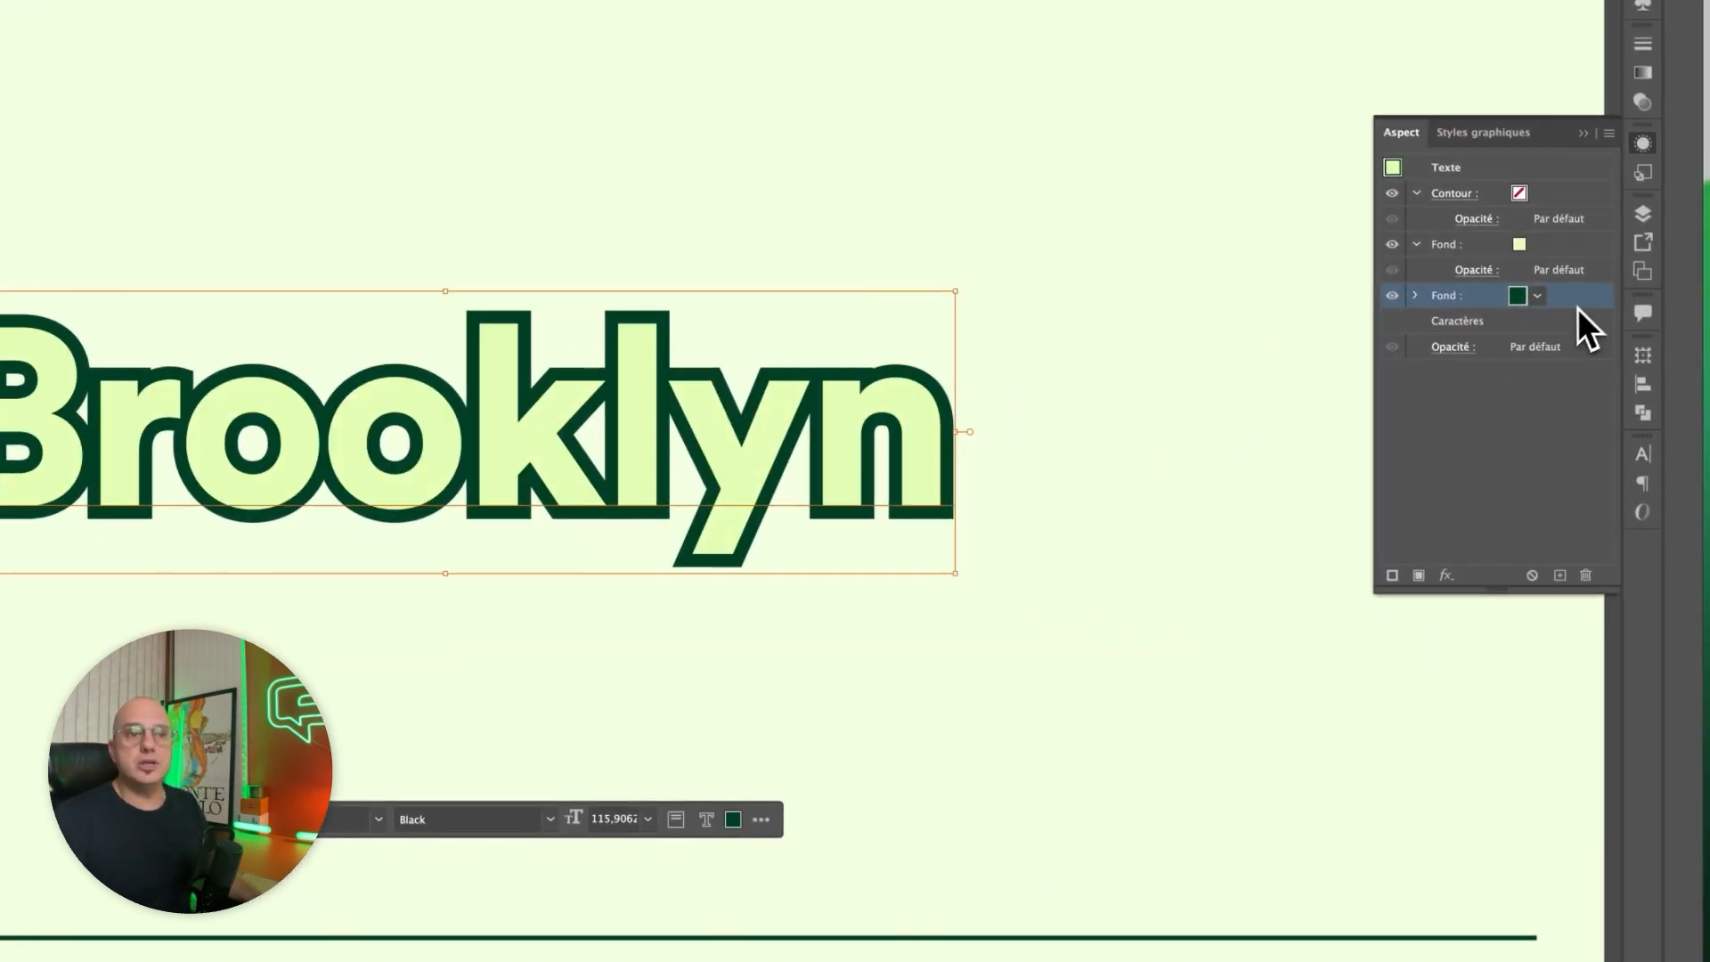
left_click(1443, 576)
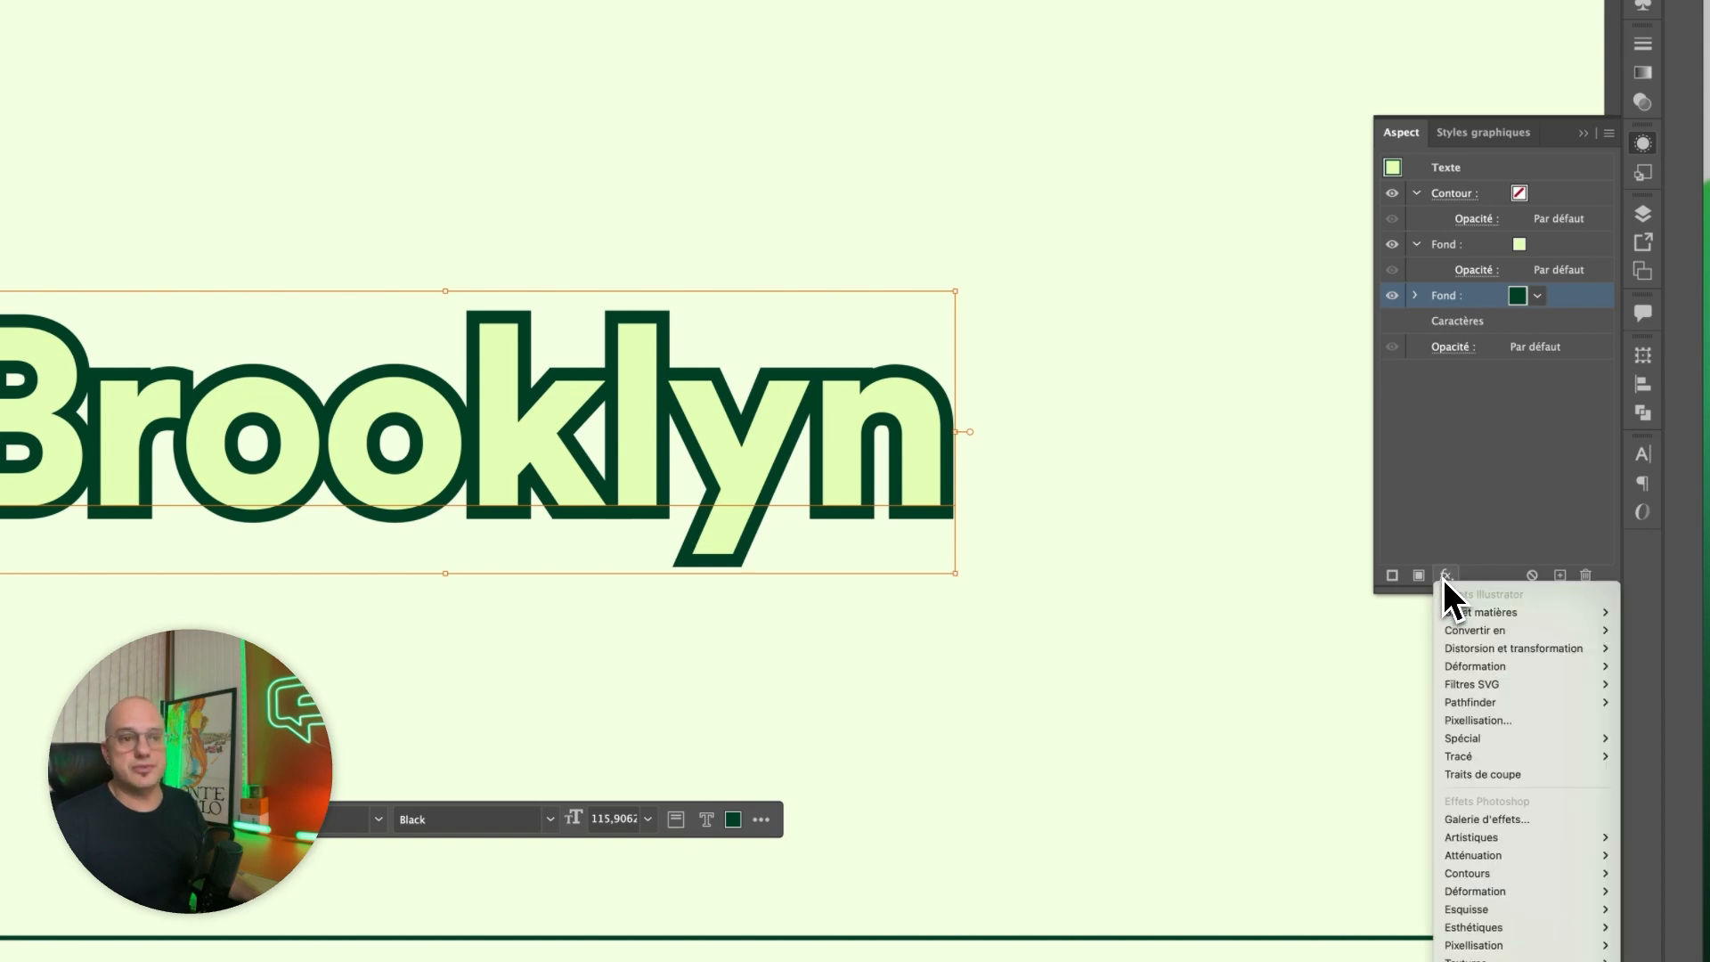
mouse_move(1503, 648)
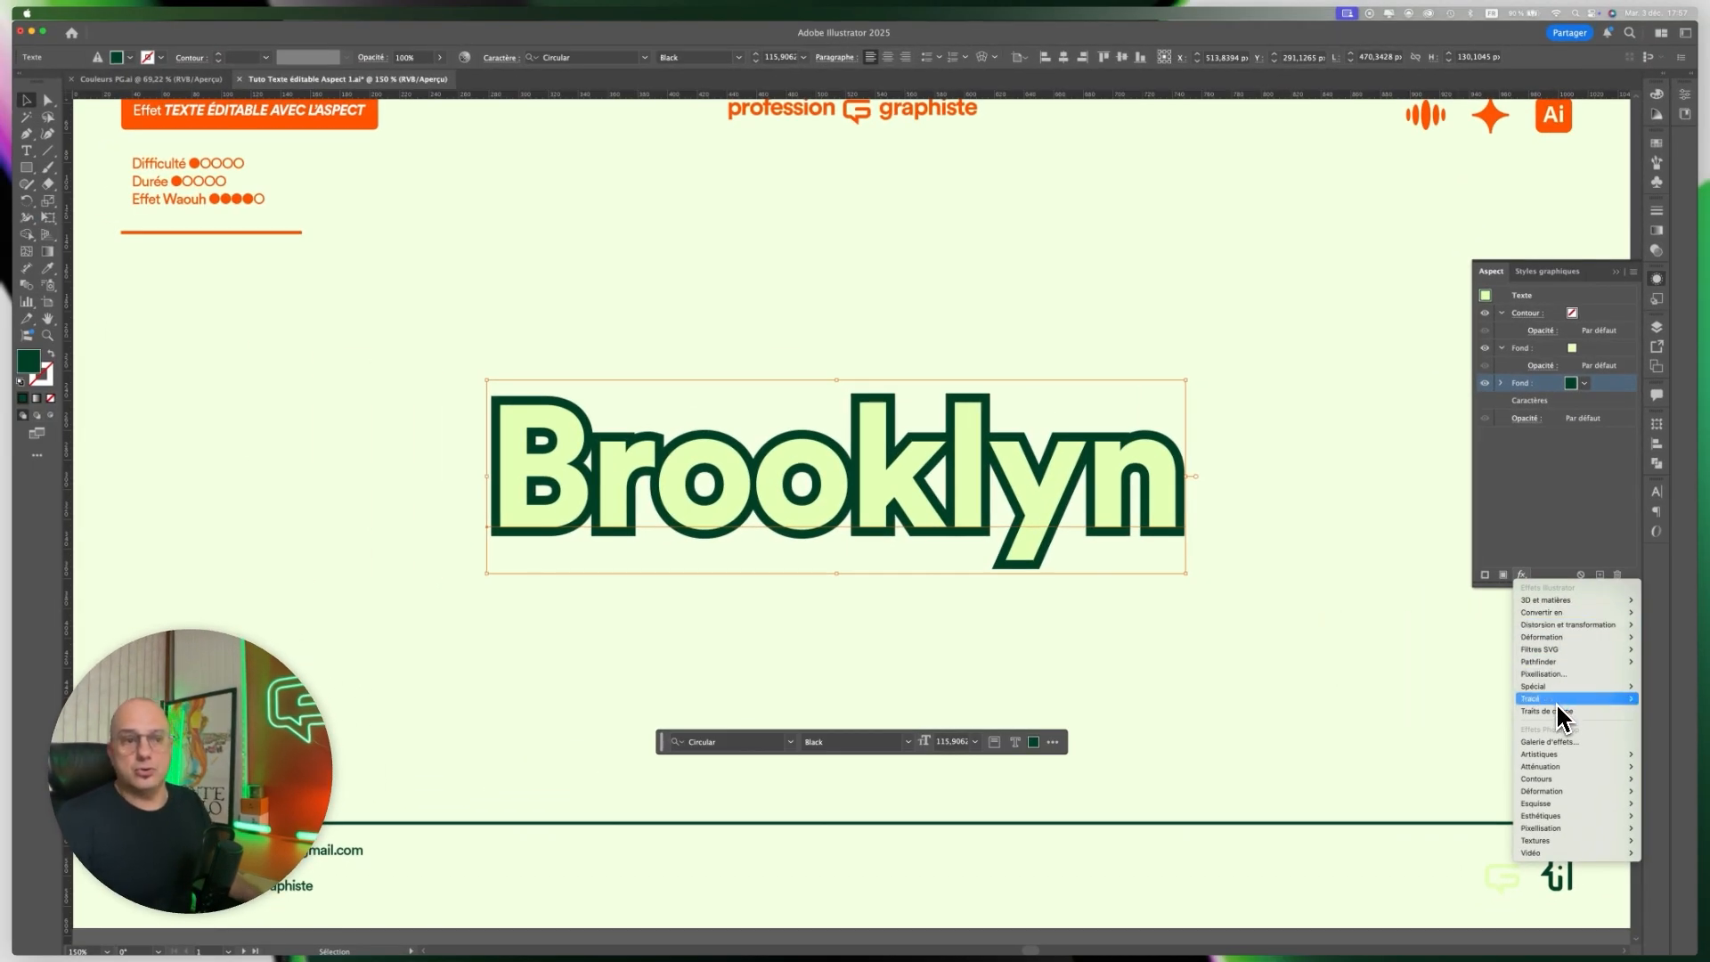
mouse_move(1556, 700)
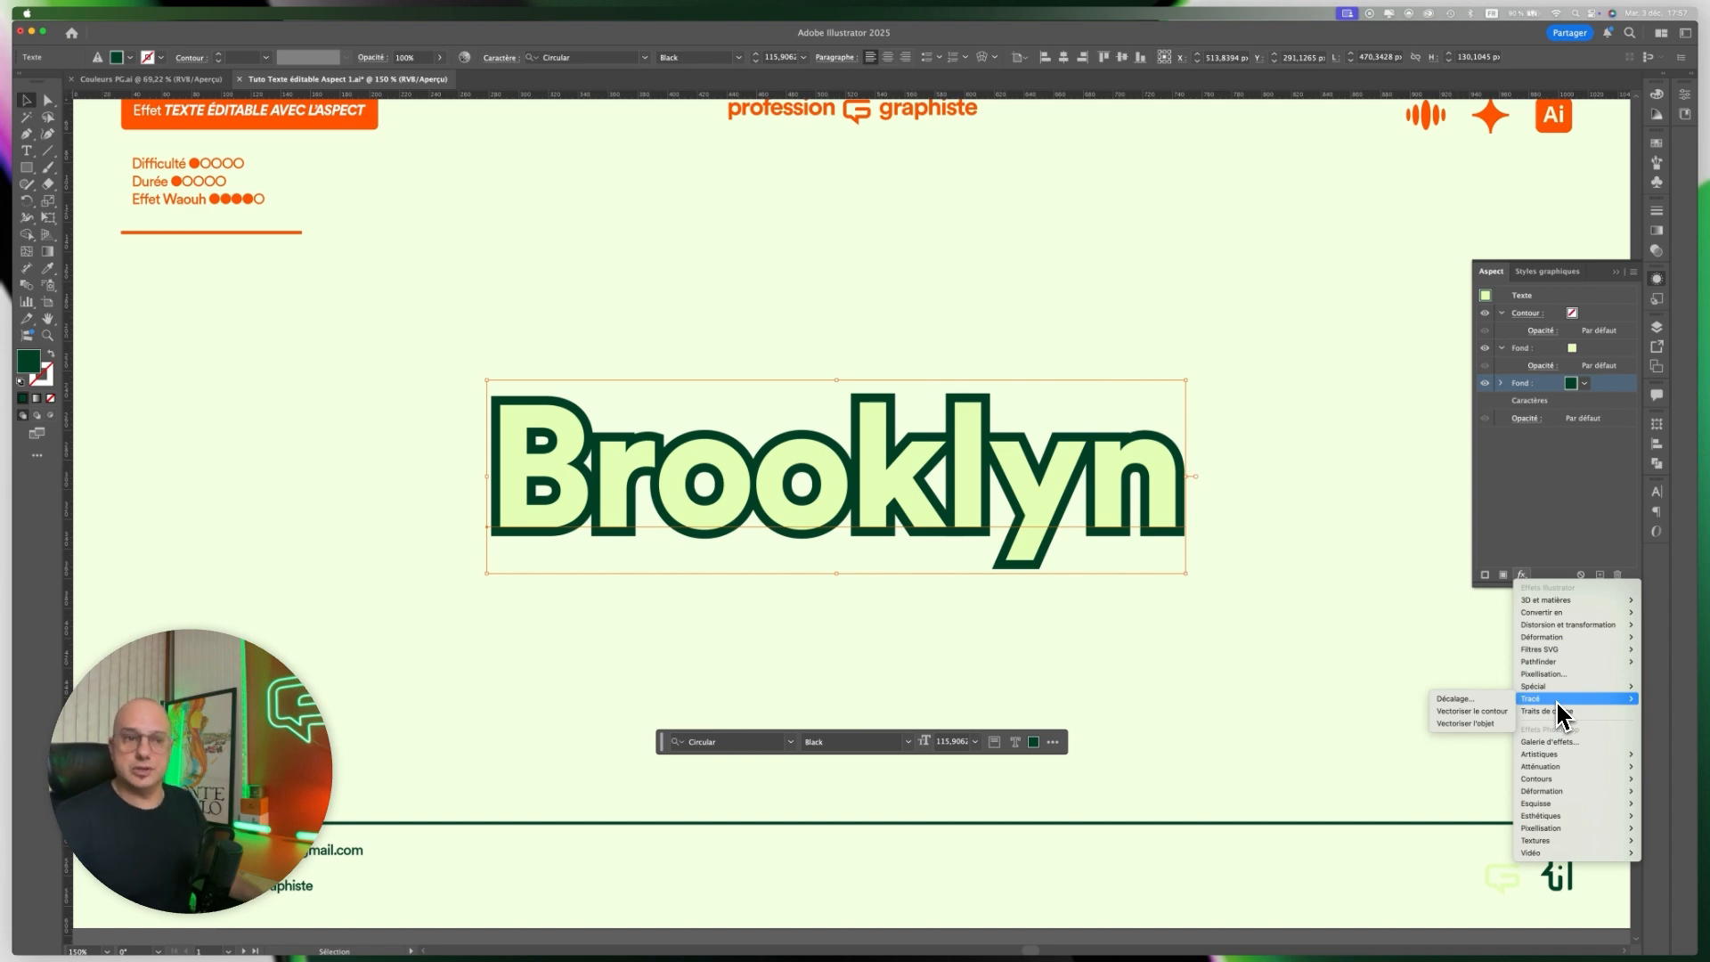
mouse_move(1568, 623)
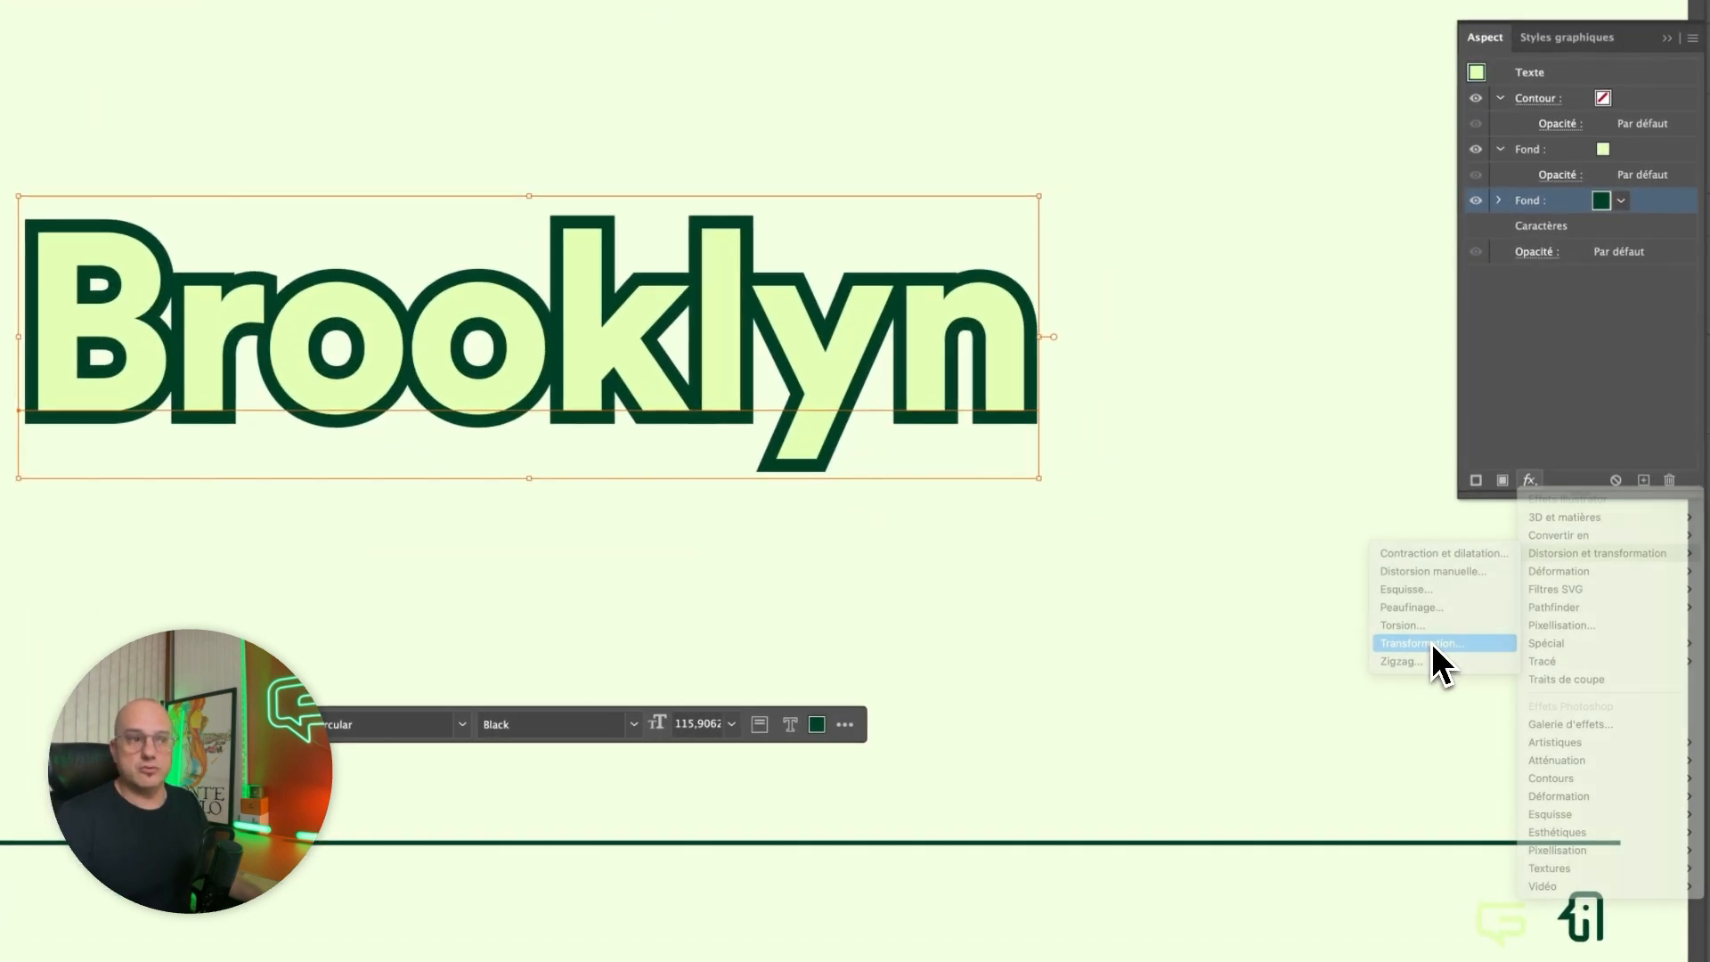
left_click(1456, 685)
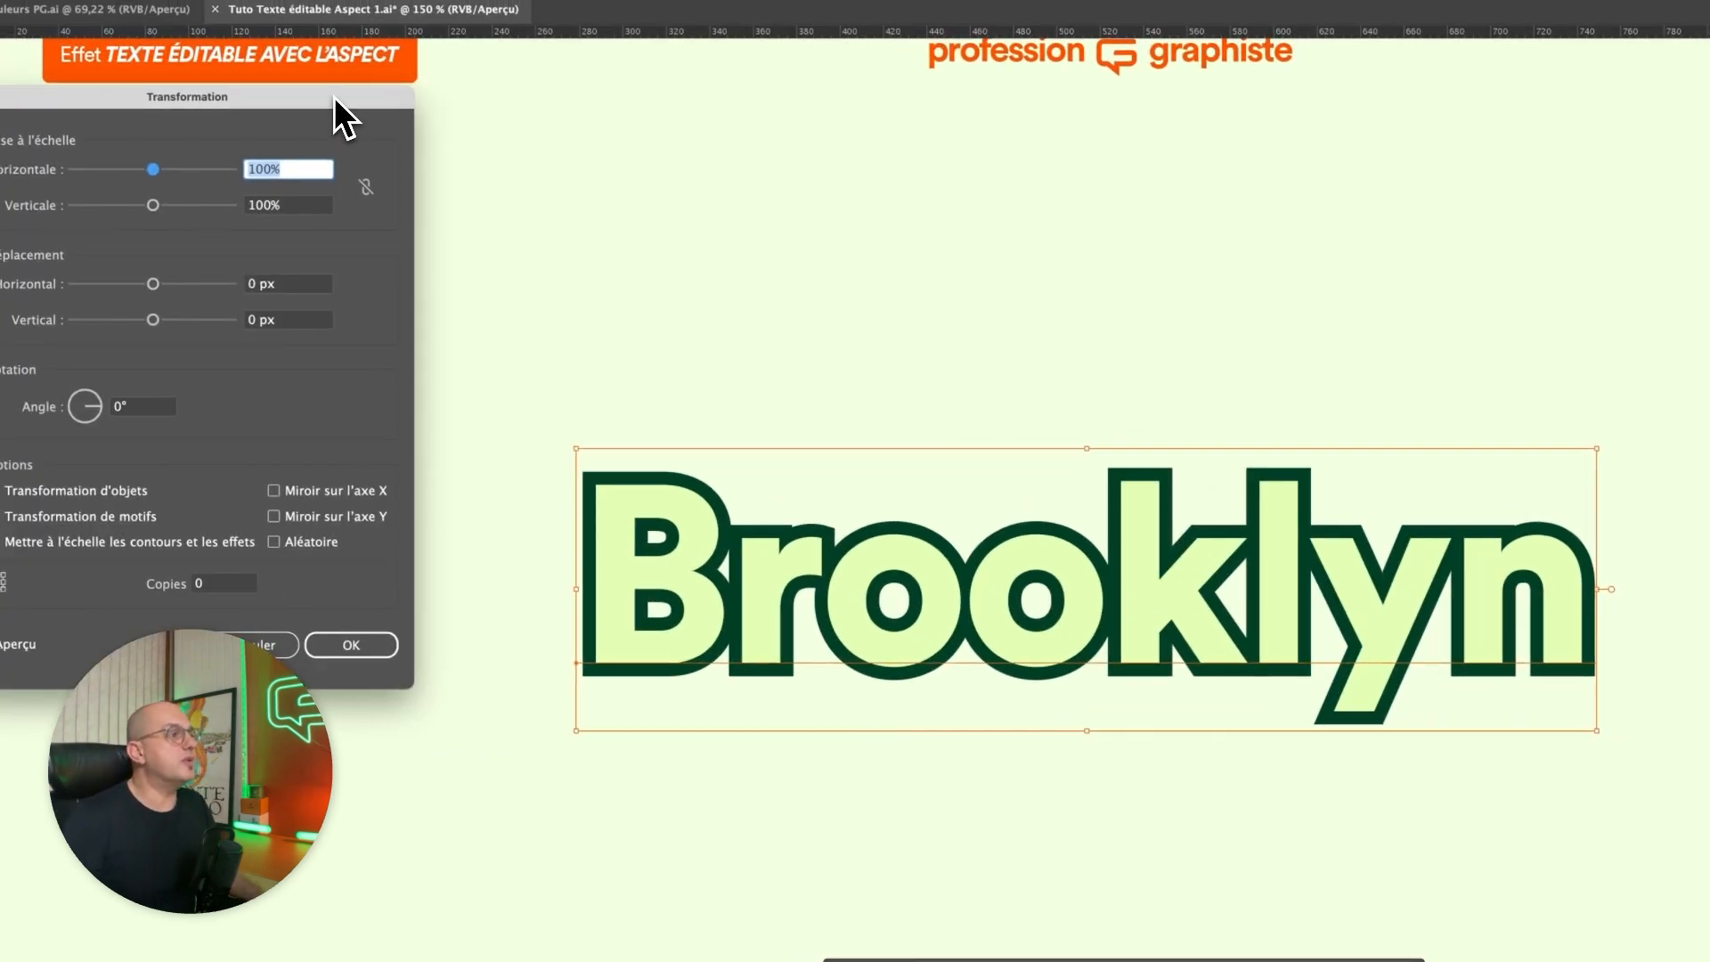
left_click_drag(518, 335, 477, 393)
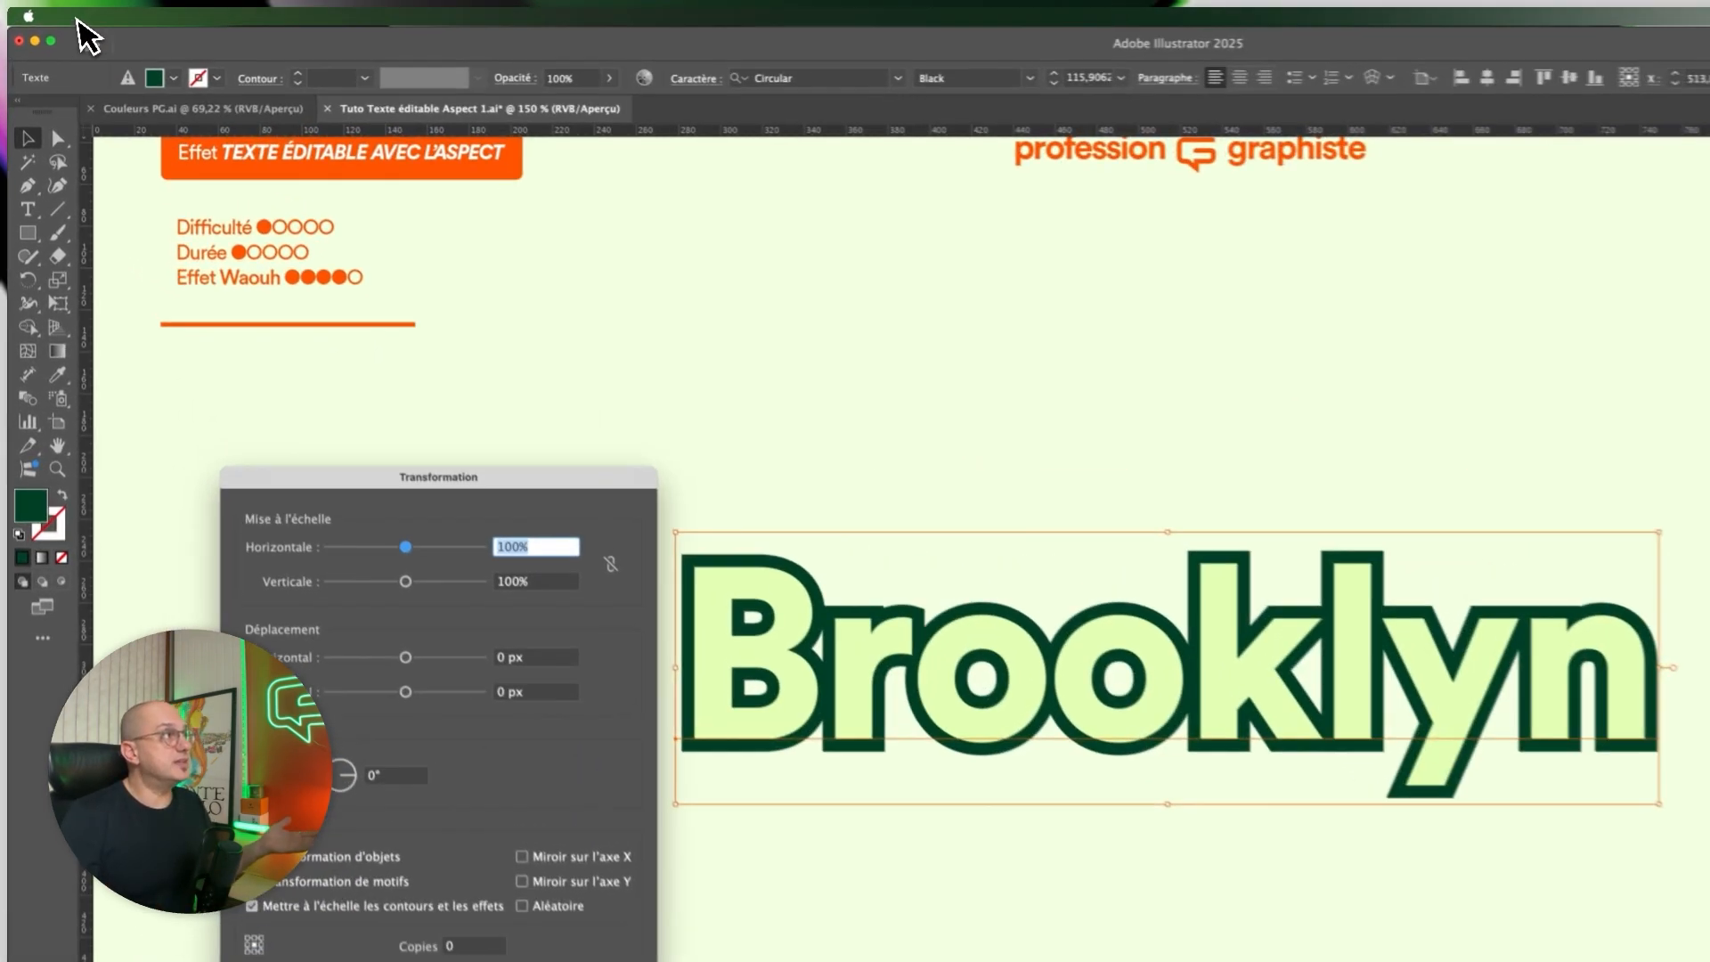
left_click(58, 9)
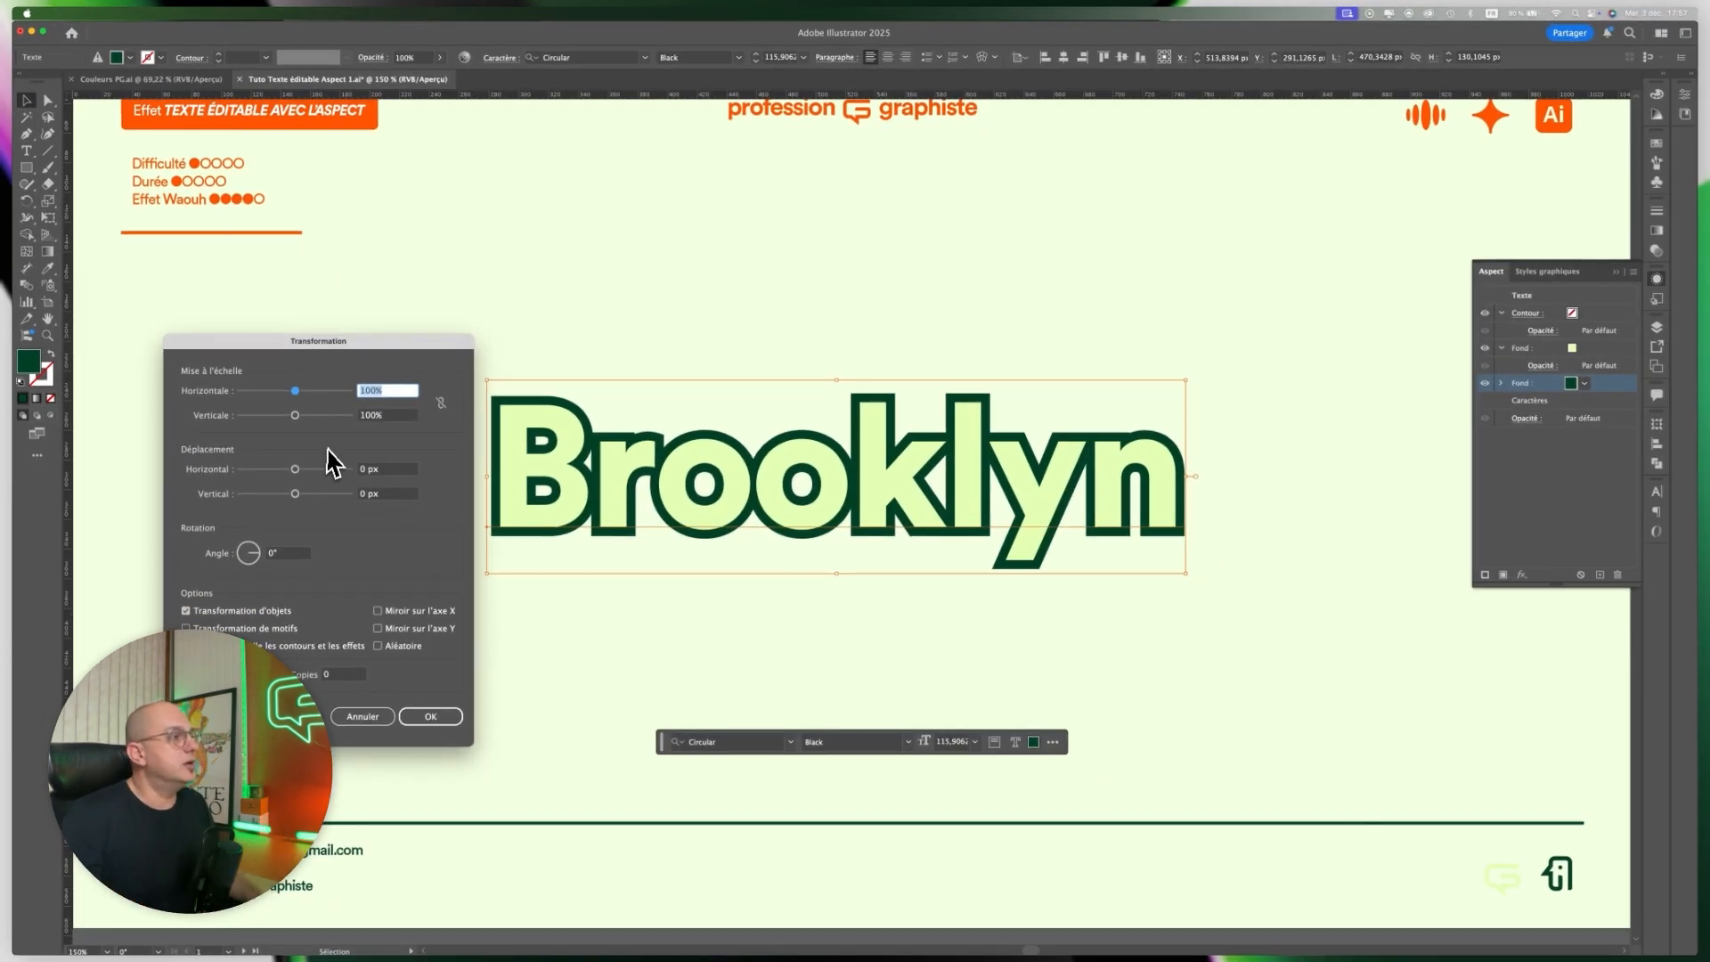
Give the Transformation effect a 1 px horizontal and 1 px vertical move with 10 copies, and apply it.
left_click(367, 471)
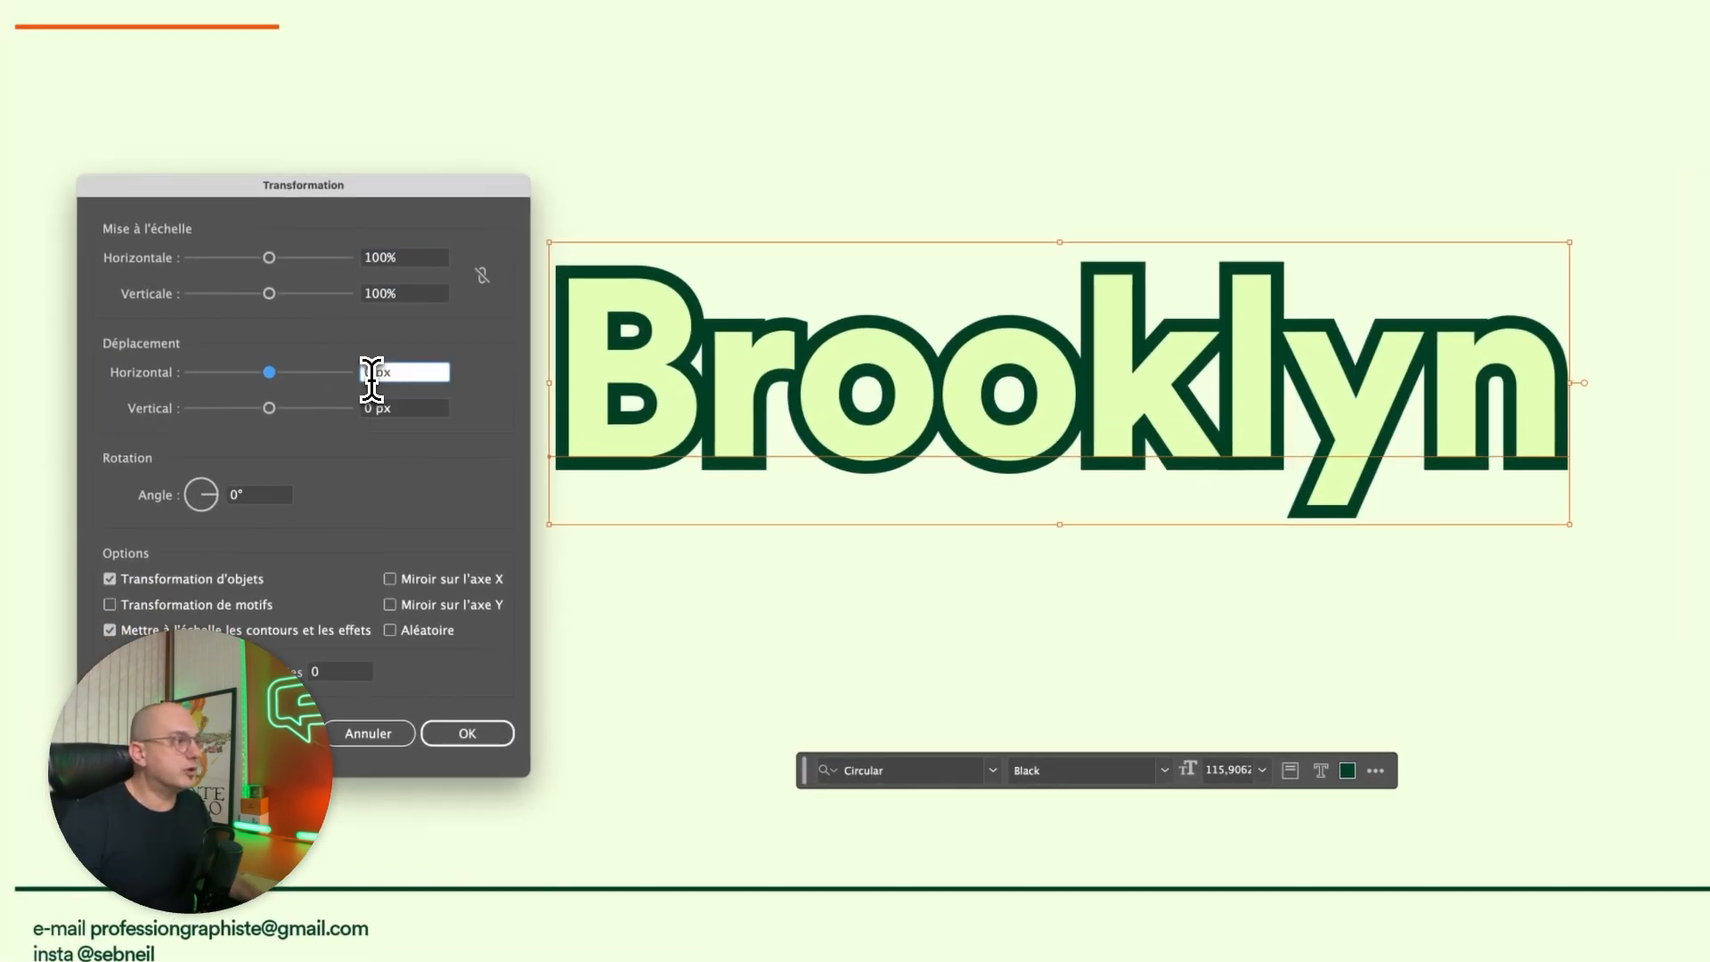
left_click_drag(372, 374, 358, 374)
type("1")
key("Tab")
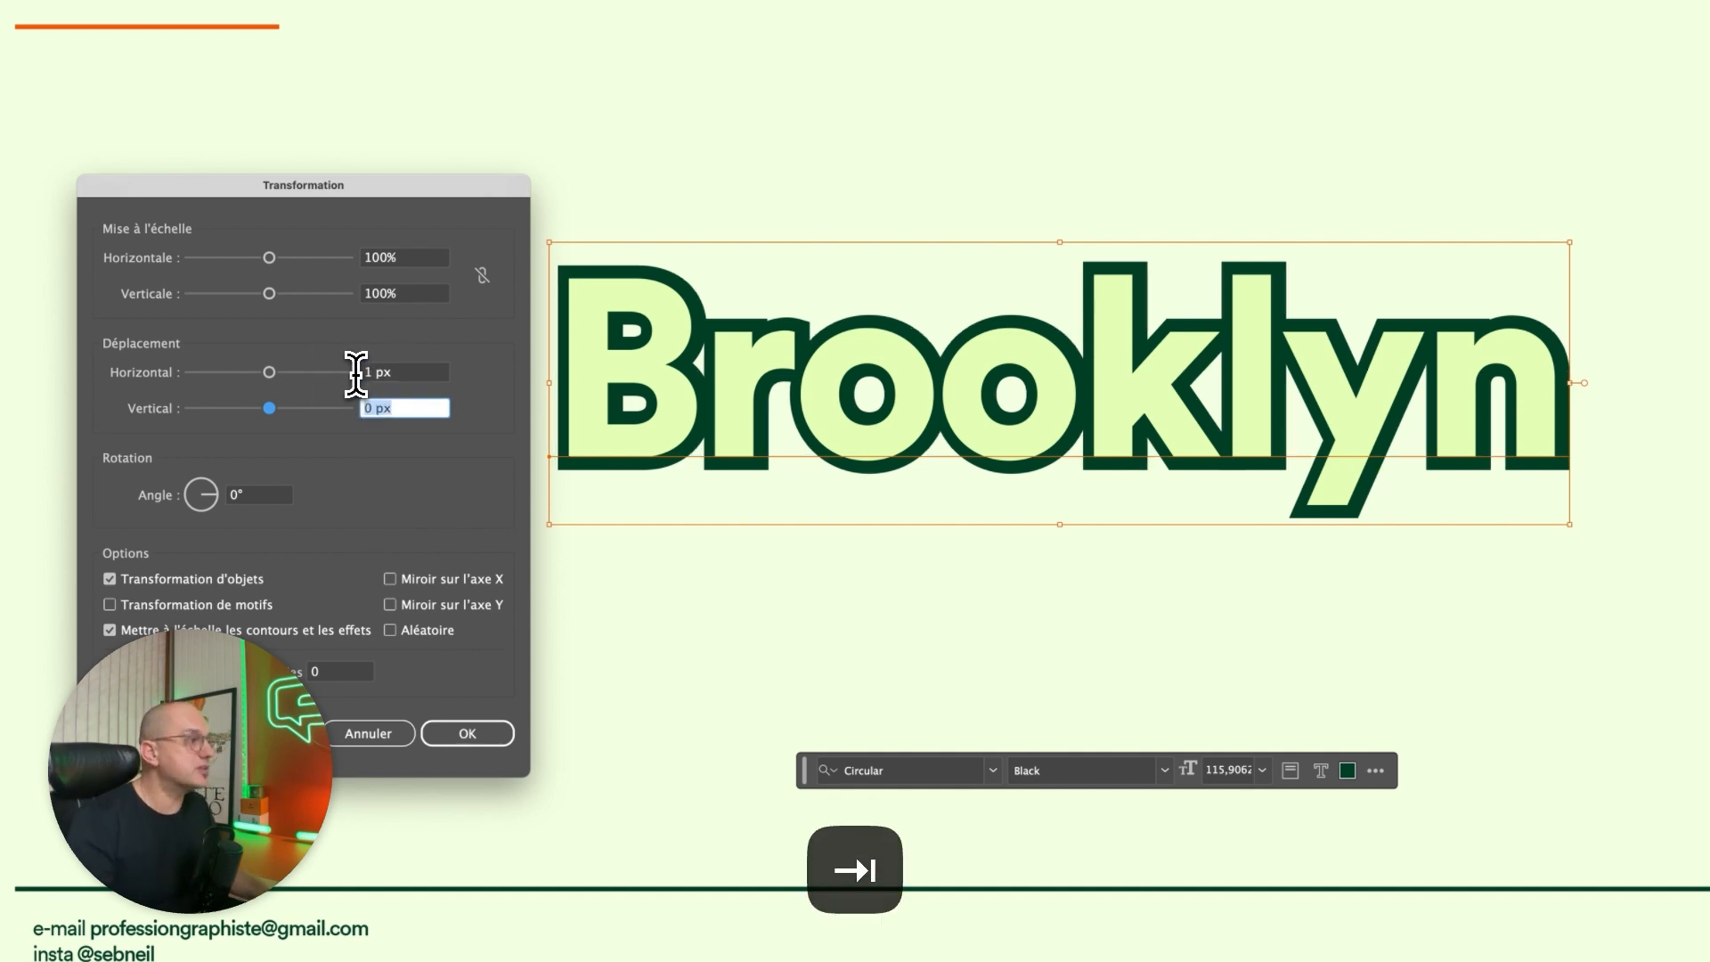
type("1")
key("Tab")
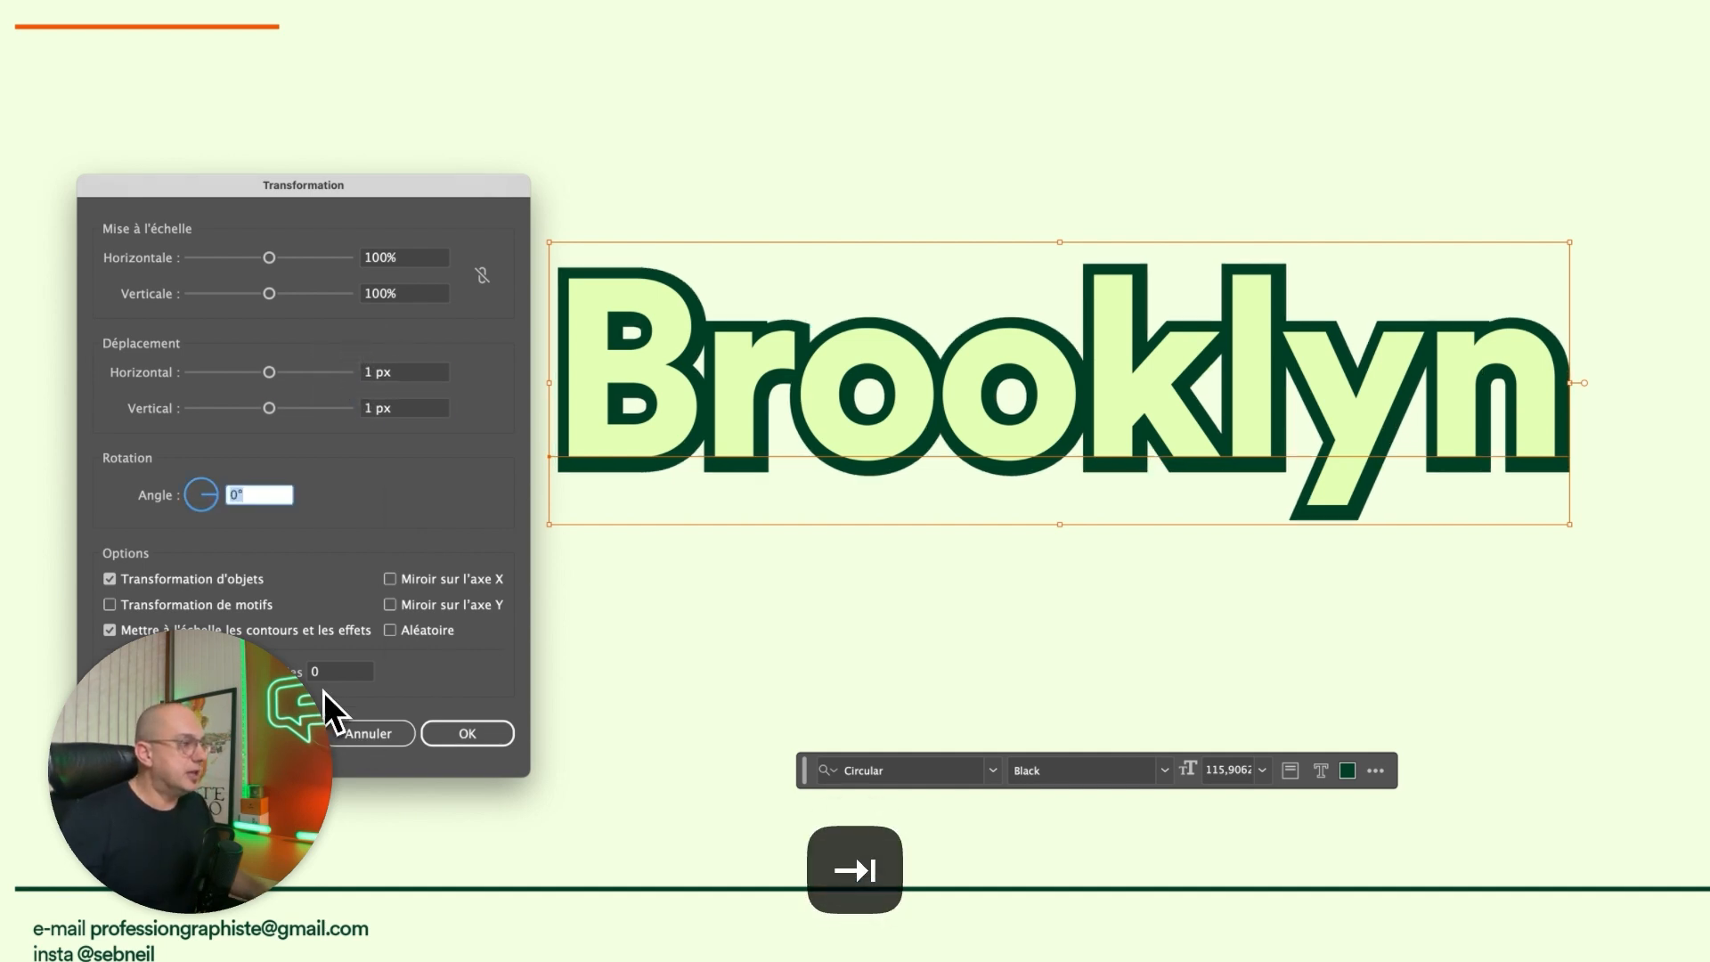
left_click_drag(322, 672, 307, 671)
type("10")
key("Tab")
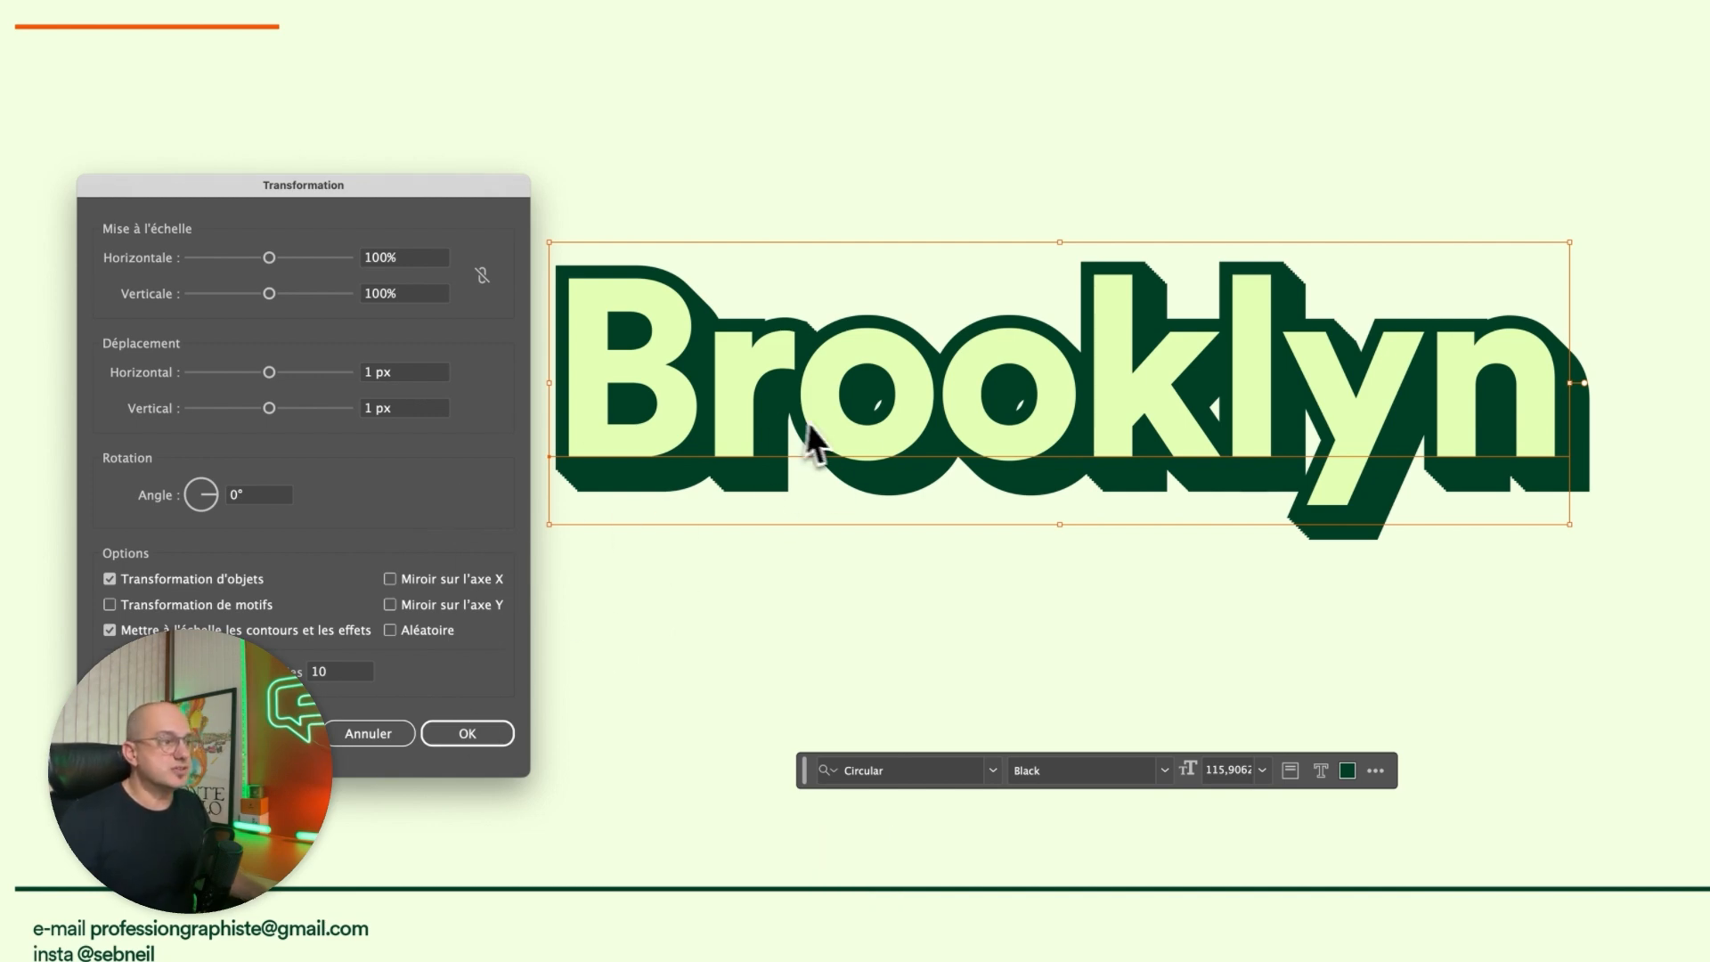
left_click(490, 739)
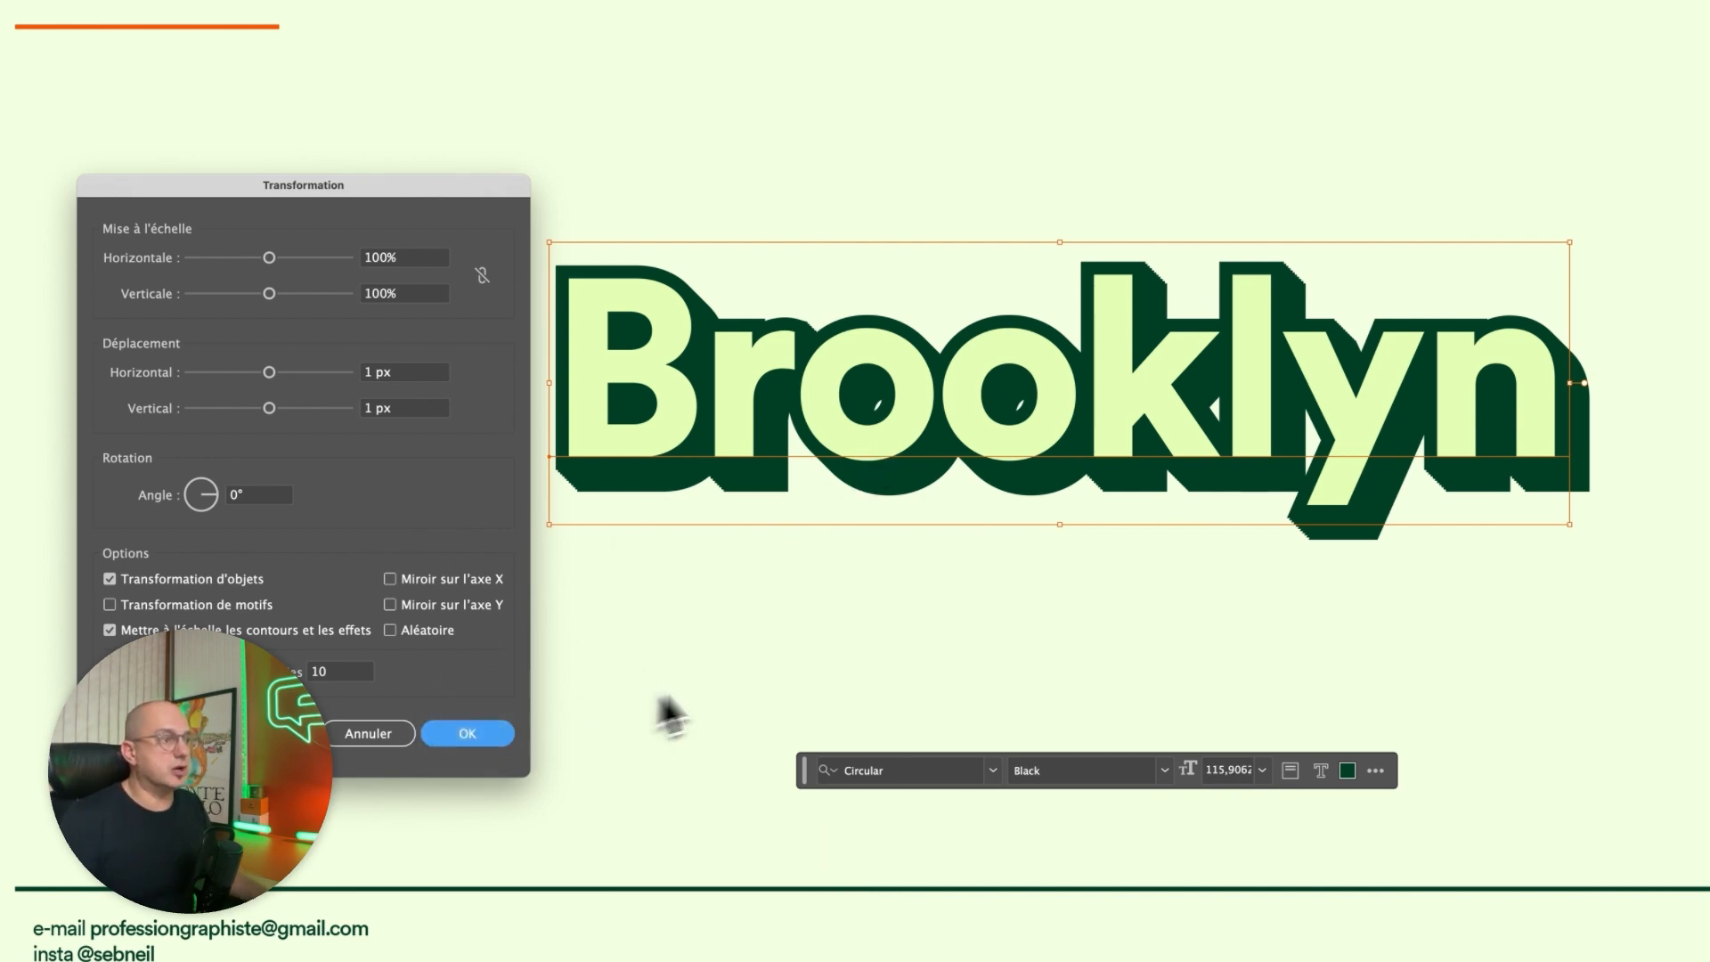
Examine the diagonal edges of the dark green extrusion around the letters up close.
scroll(709, 465, "up", 10)
left_click(709, 465)
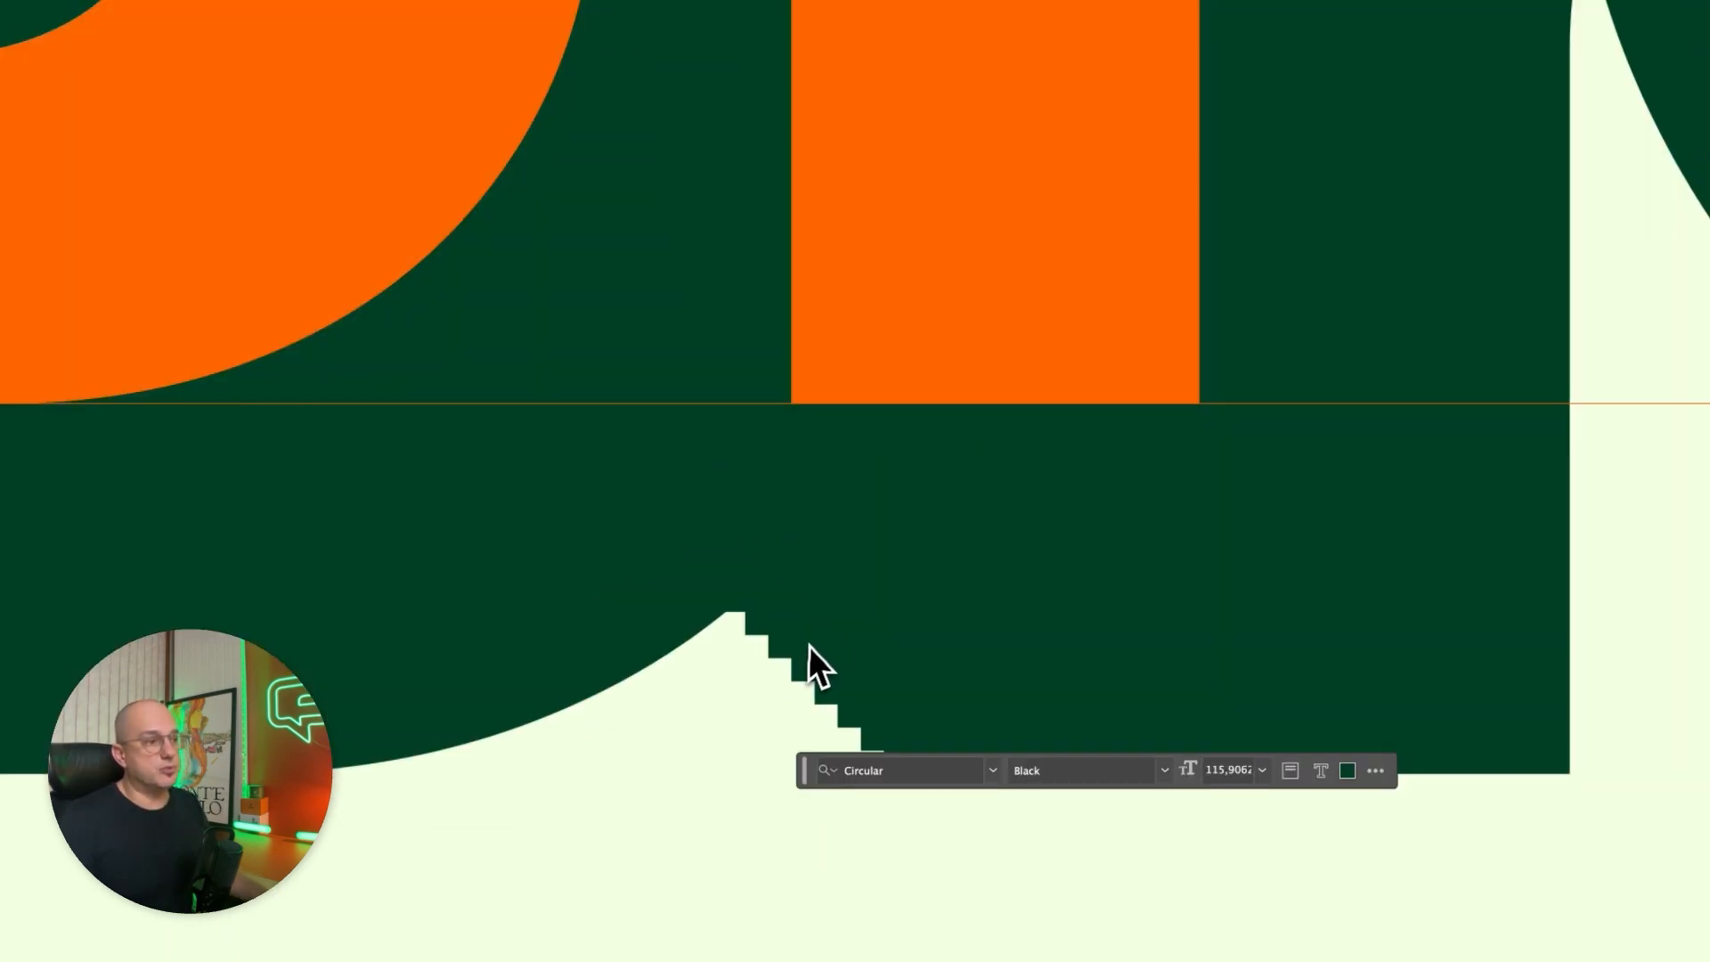
key("space")
left_click_drag(992, 599, 950, 295)
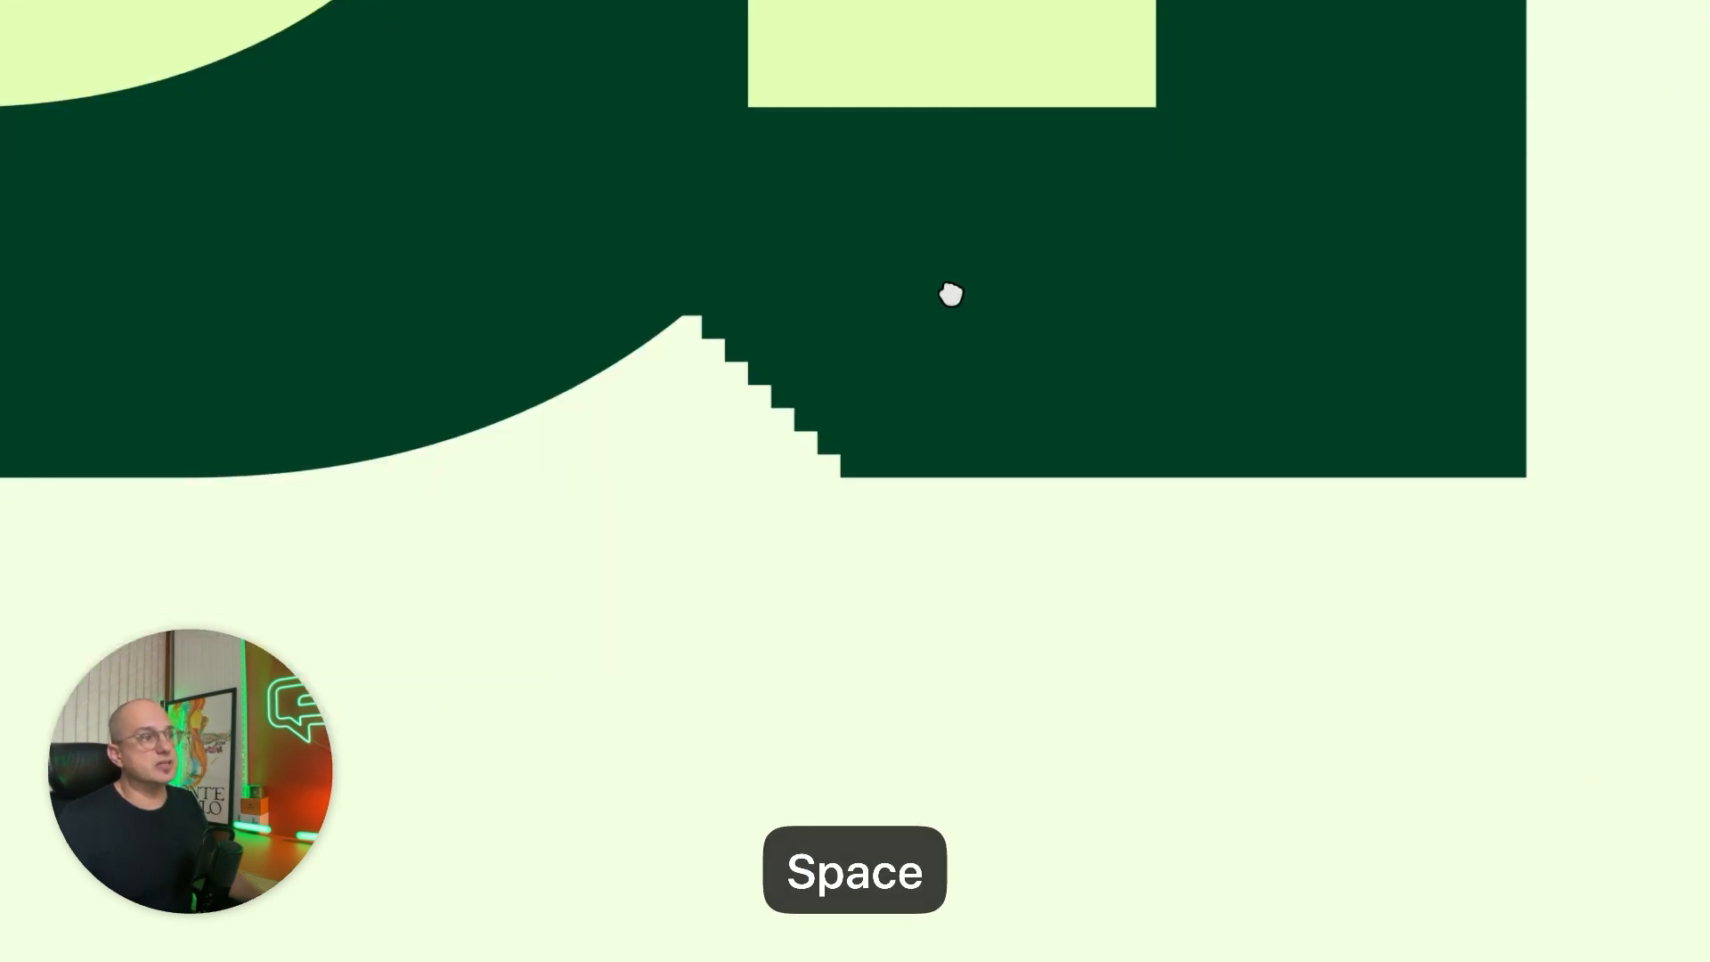
scroll(949, 292, "down", 2)
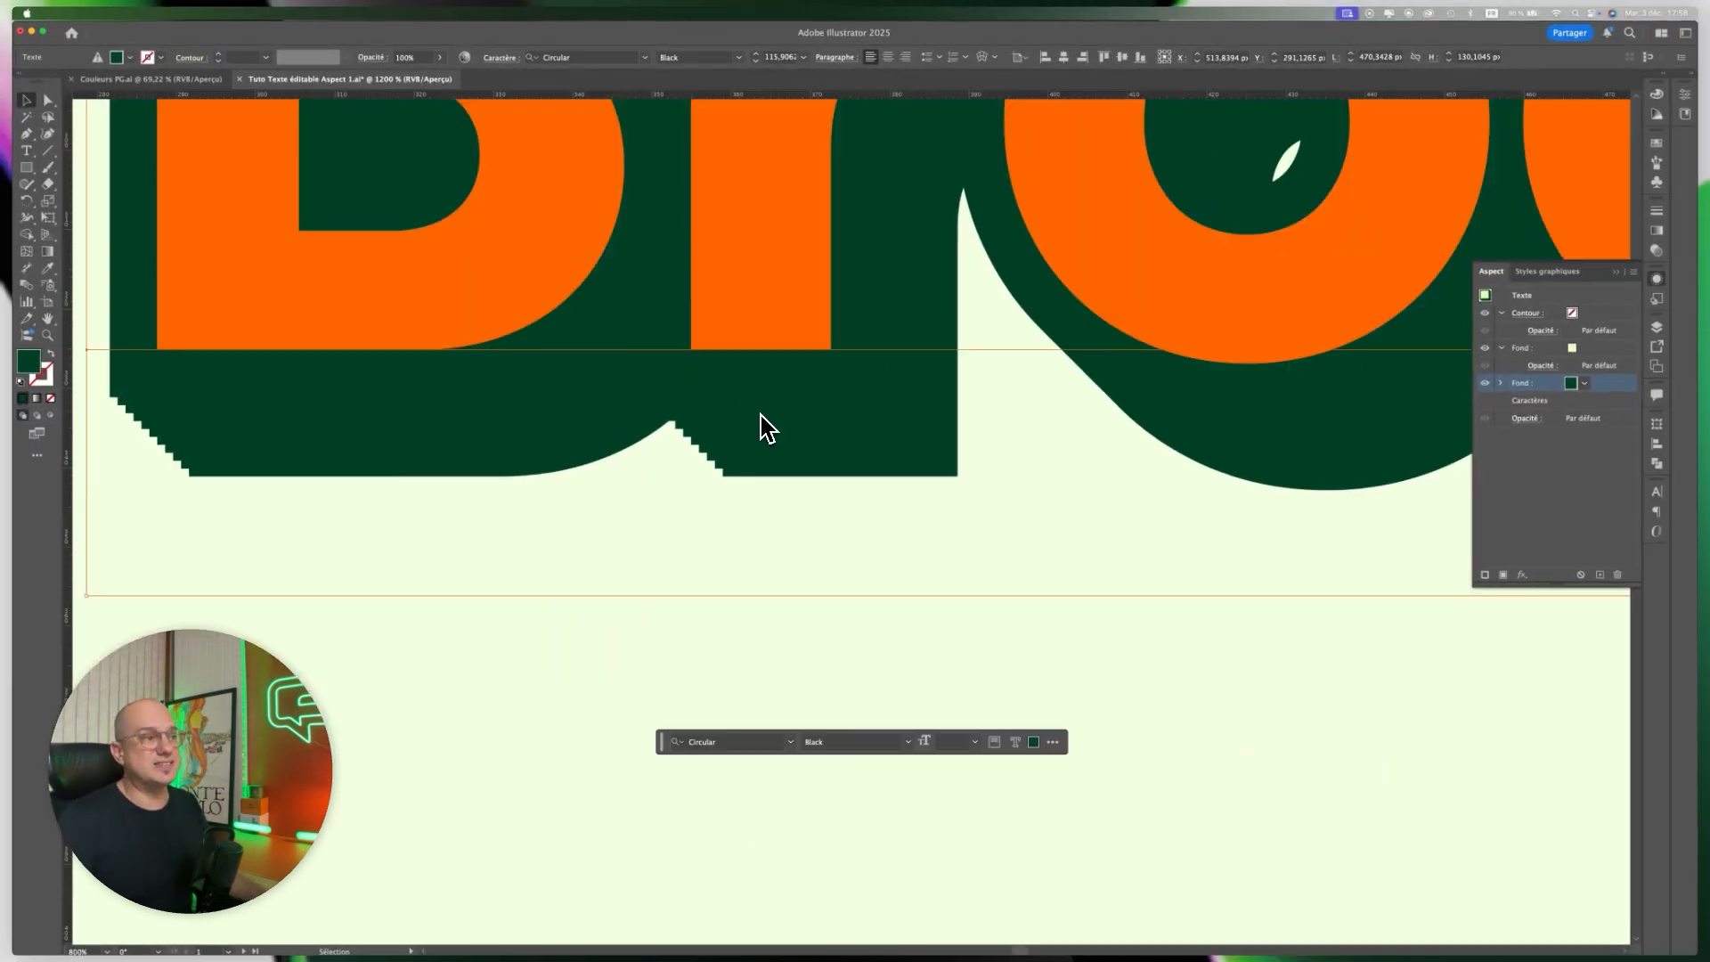
scroll(759, 429, "down", 5)
key("space")
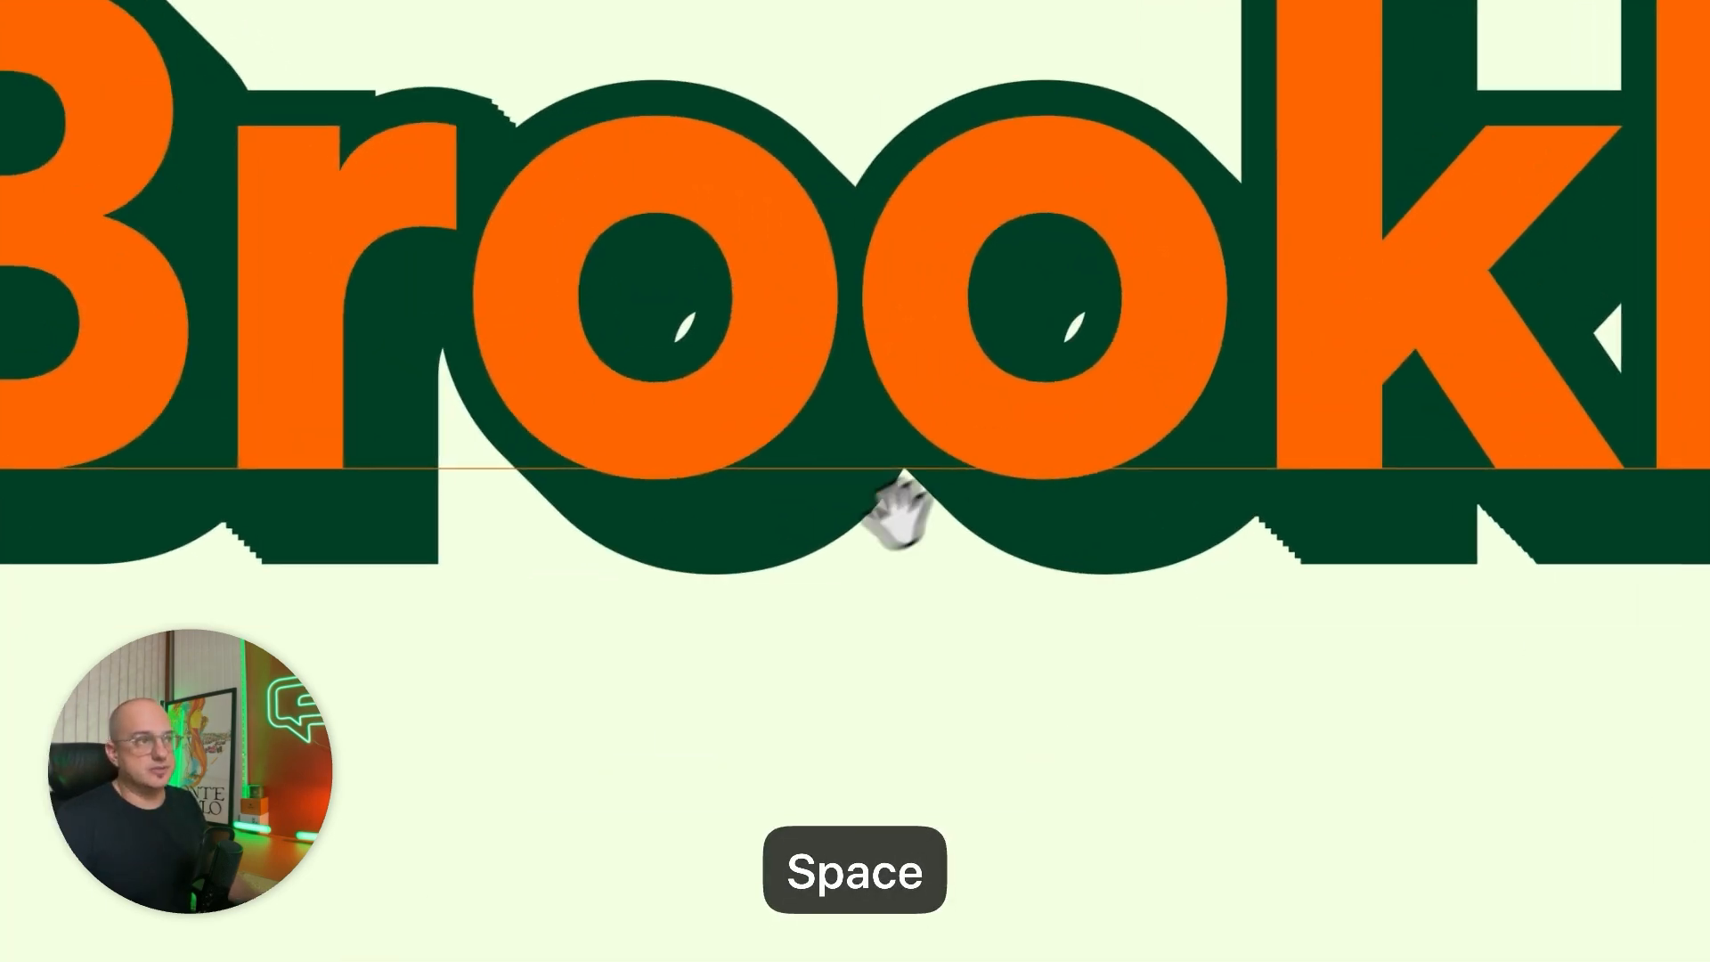
left_click_drag(899, 514, 600, 515)
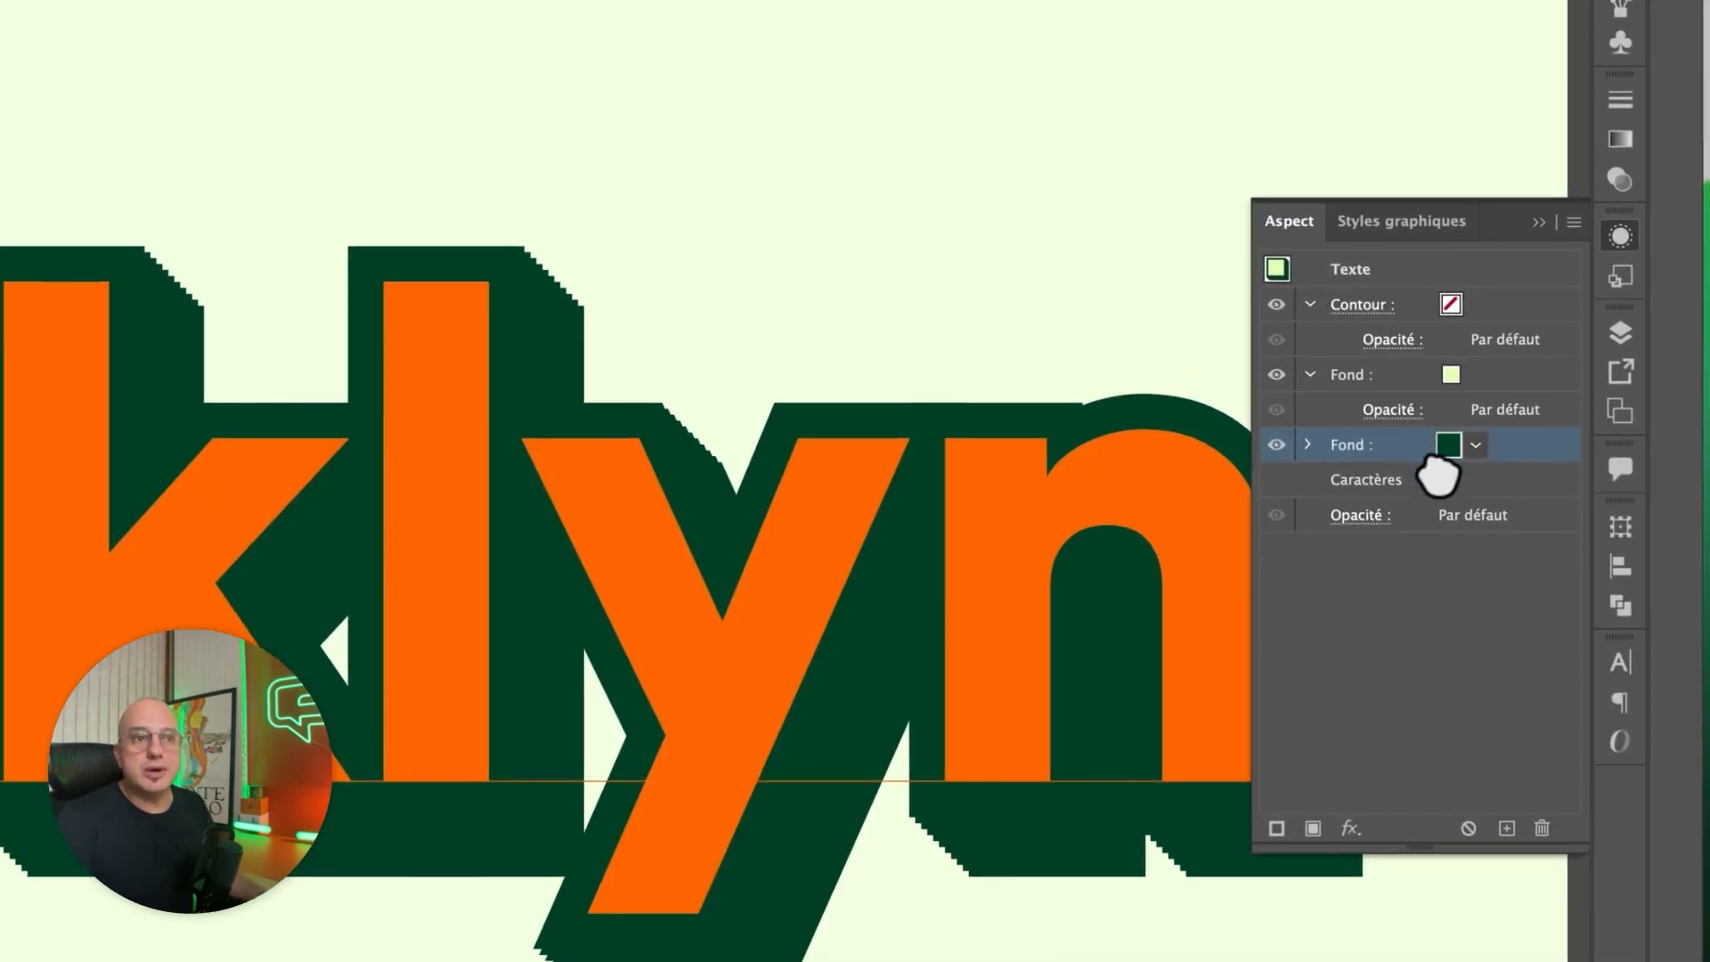
Reopen the dark green fill's Transformation effect and set its horizontal and vertical moves to 0,2 px.
left_click_drag(1435, 450, 1309, 456)
left_click(1309, 444)
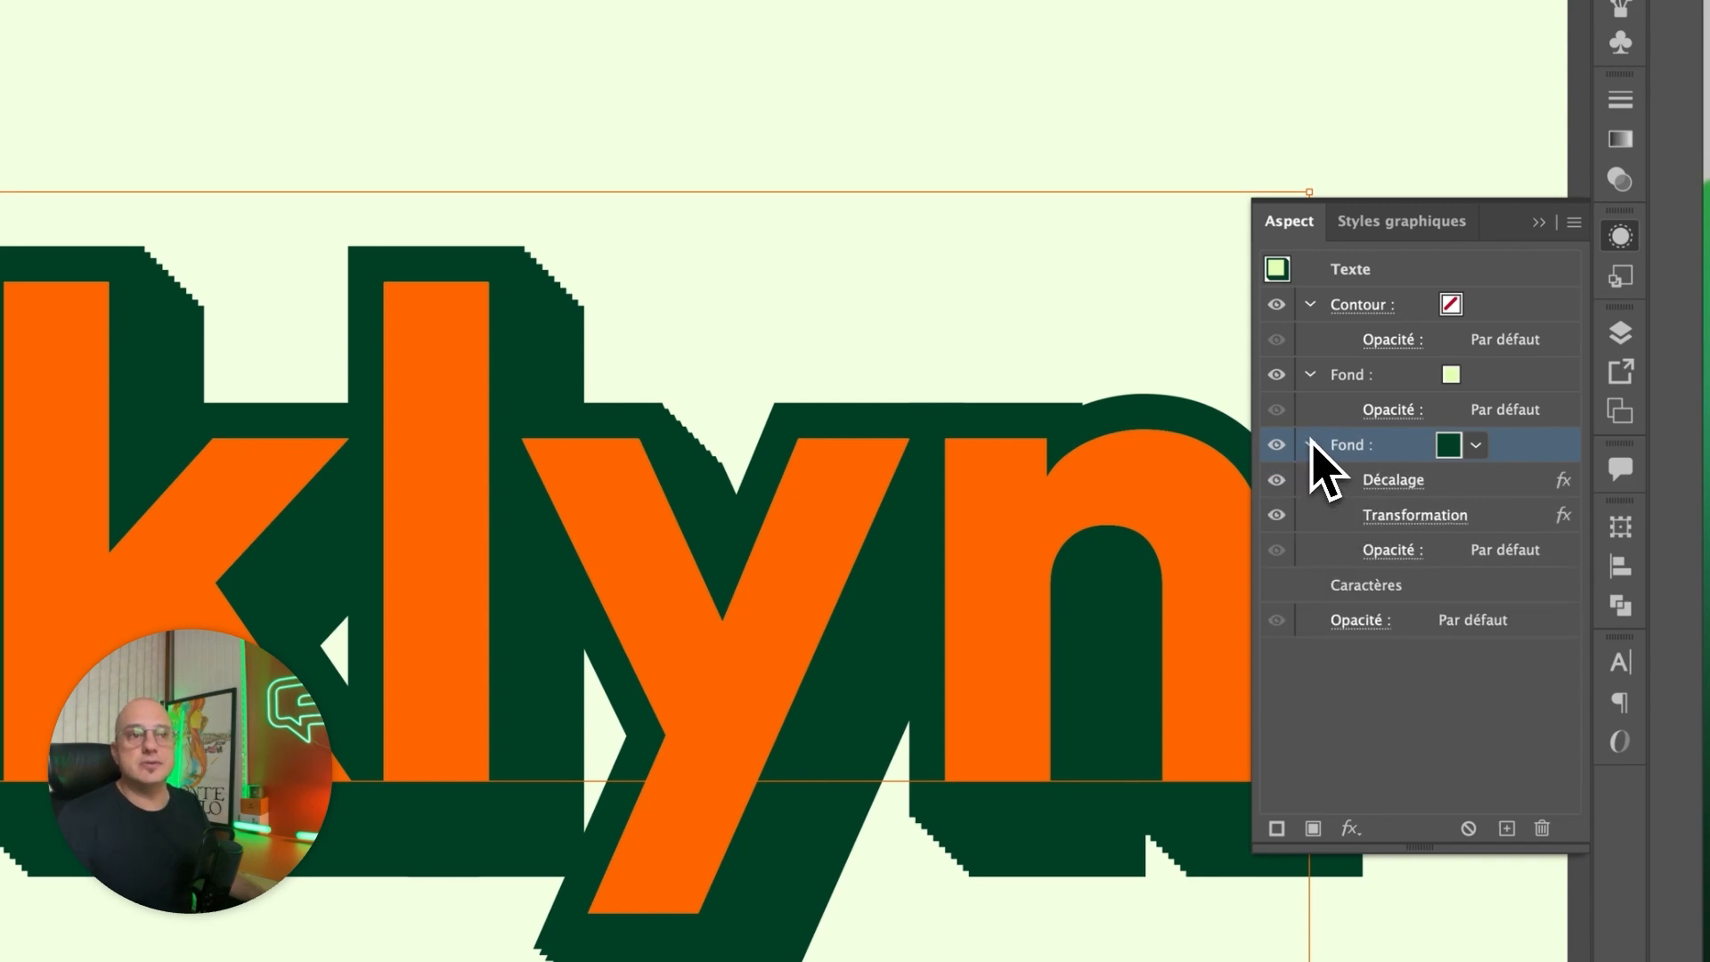
left_click(1434, 515)
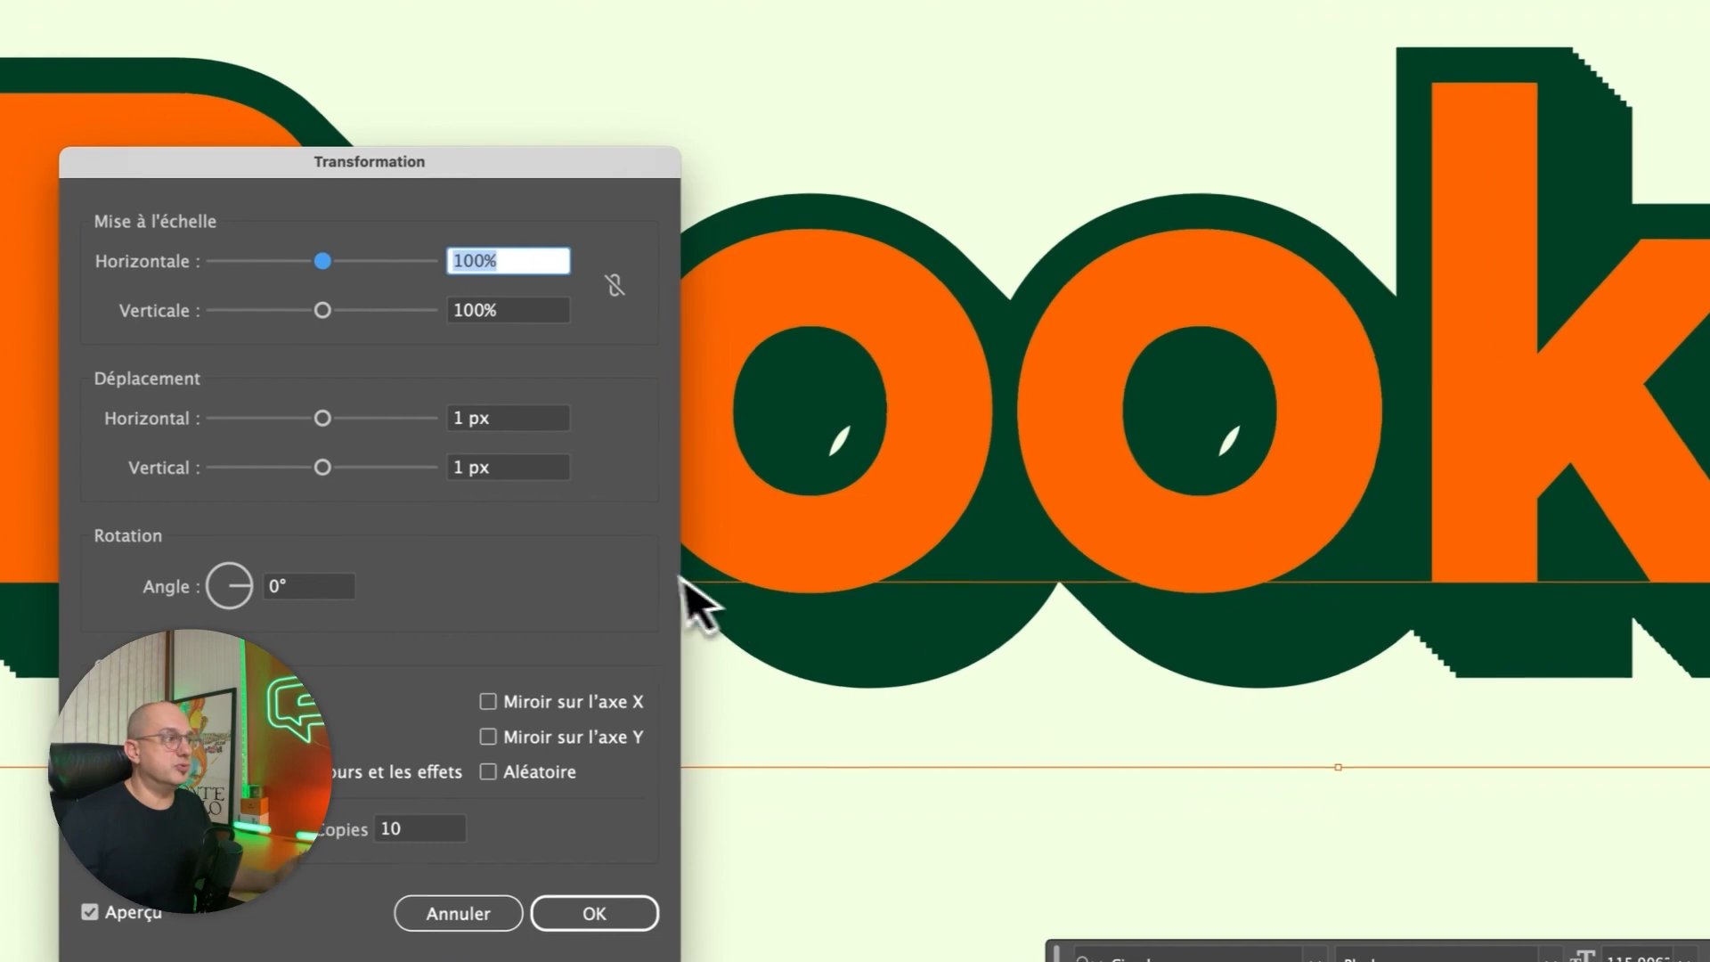
double_click(453, 424)
type("0,2")
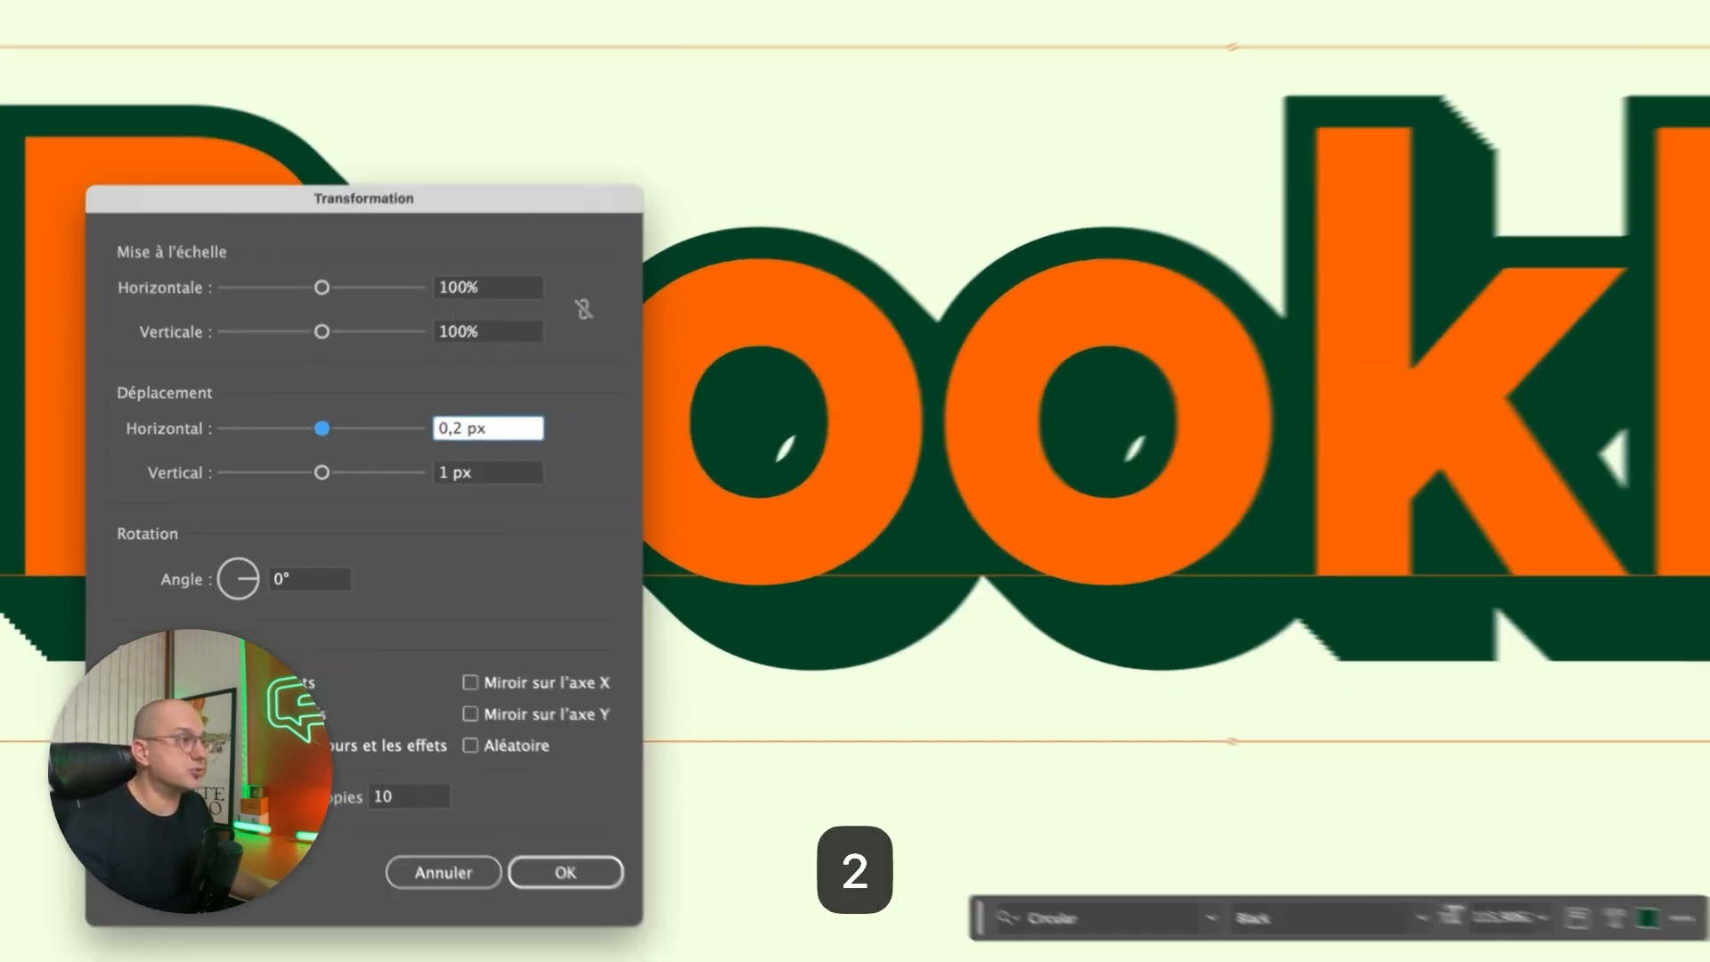
key("Tab")
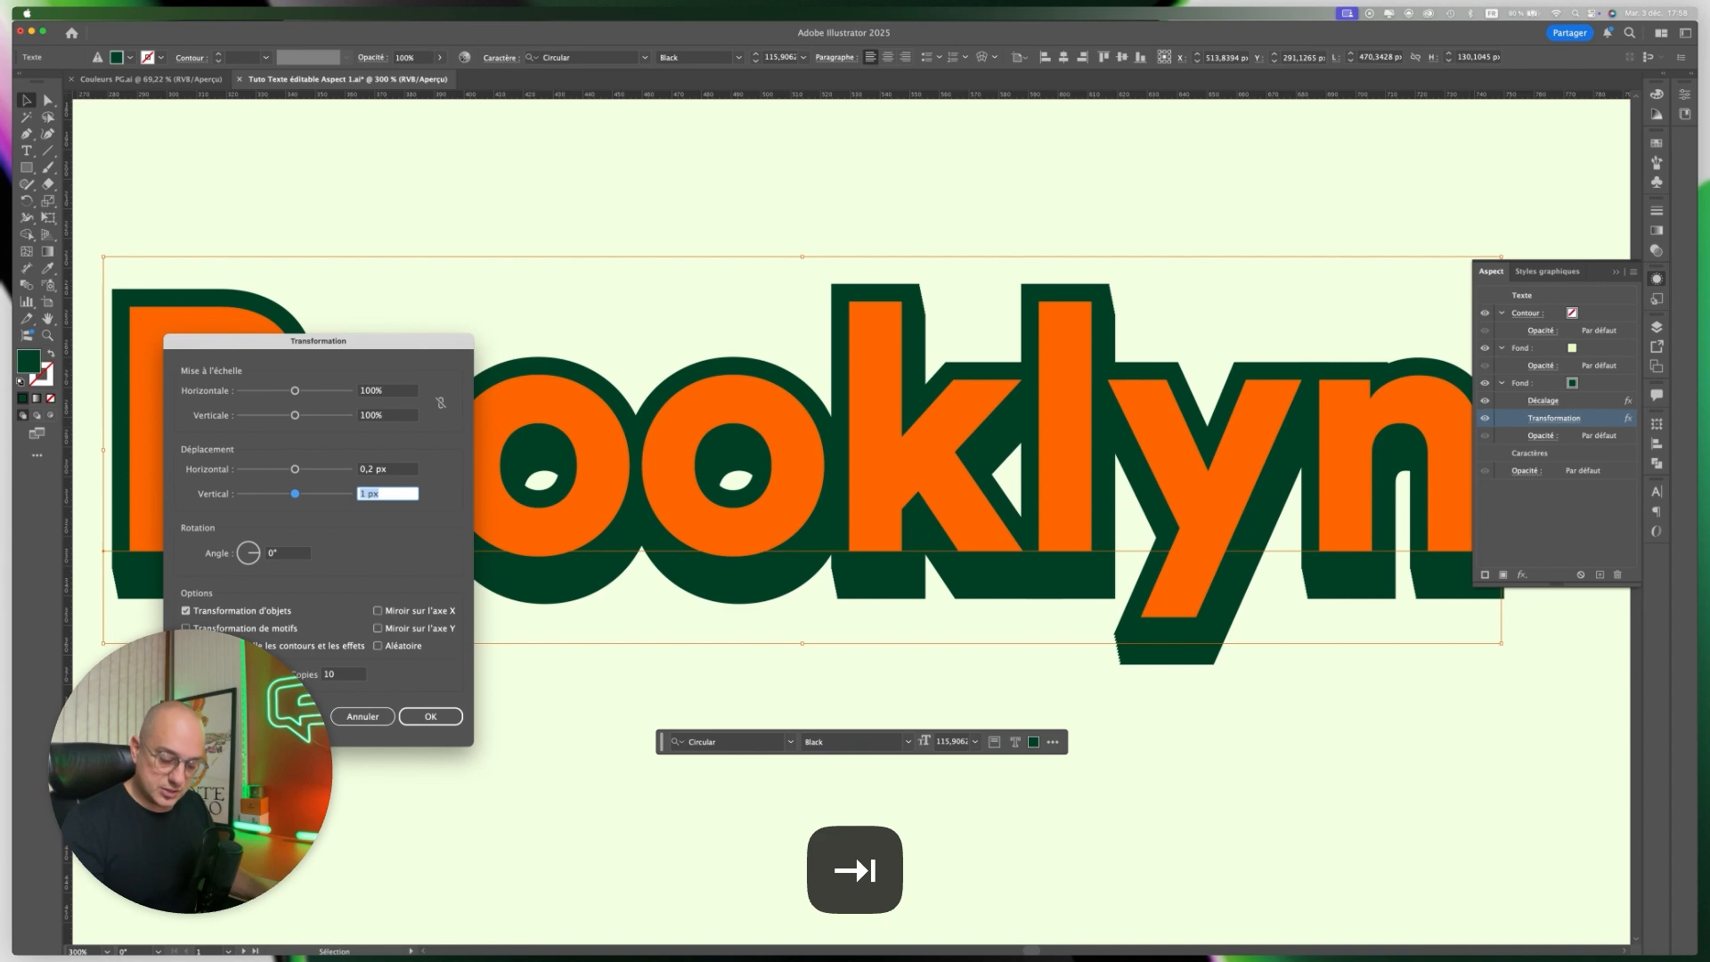
type("0,2")
key("Tab")
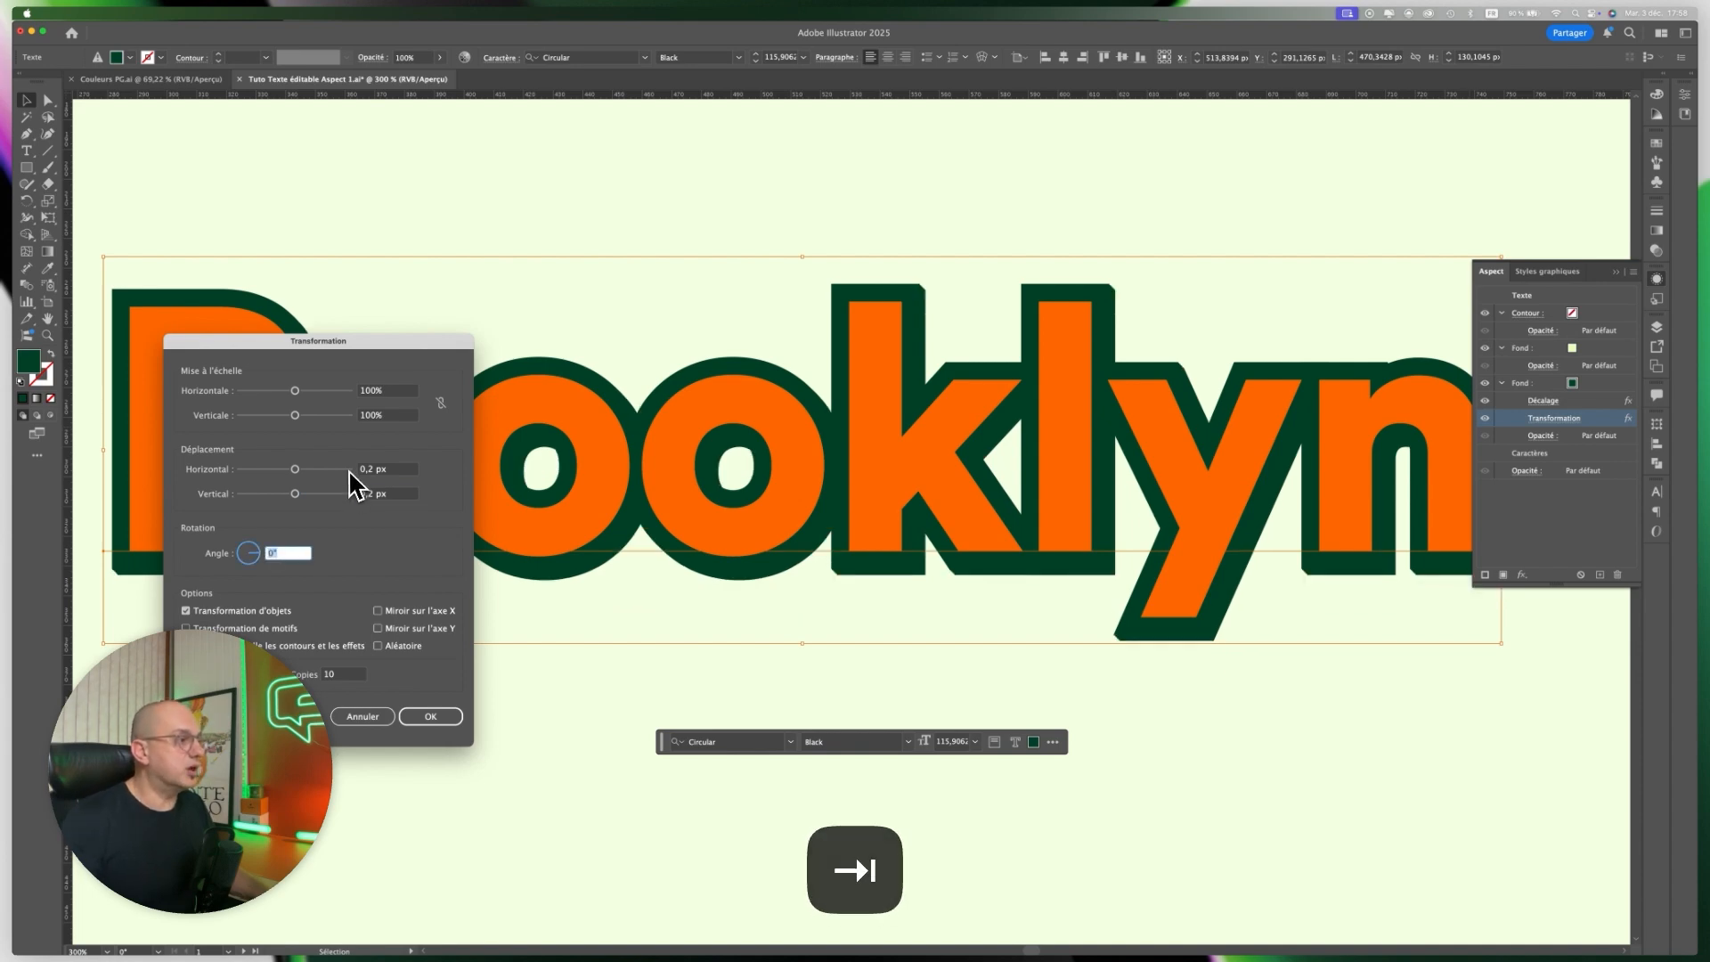
Try 50 copies in the dark green fill's Transformation effect.
double_click(336, 677)
type("50")
key("Tab")
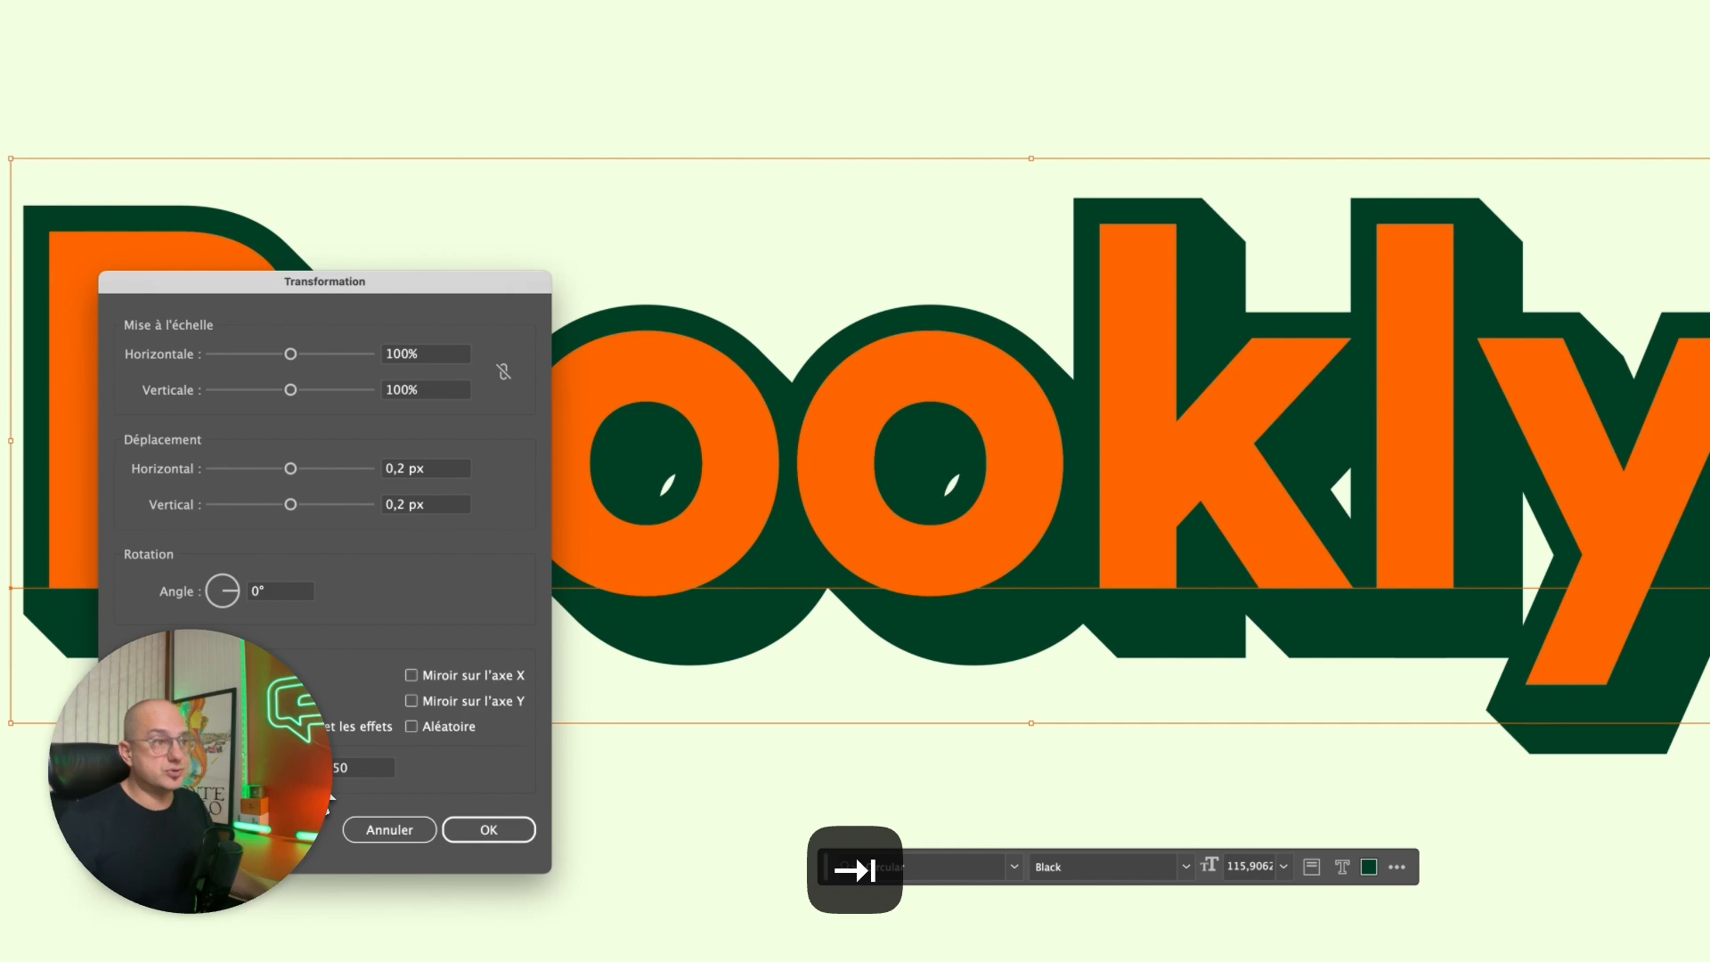
left_click_drag(489, 283, 879, 81)
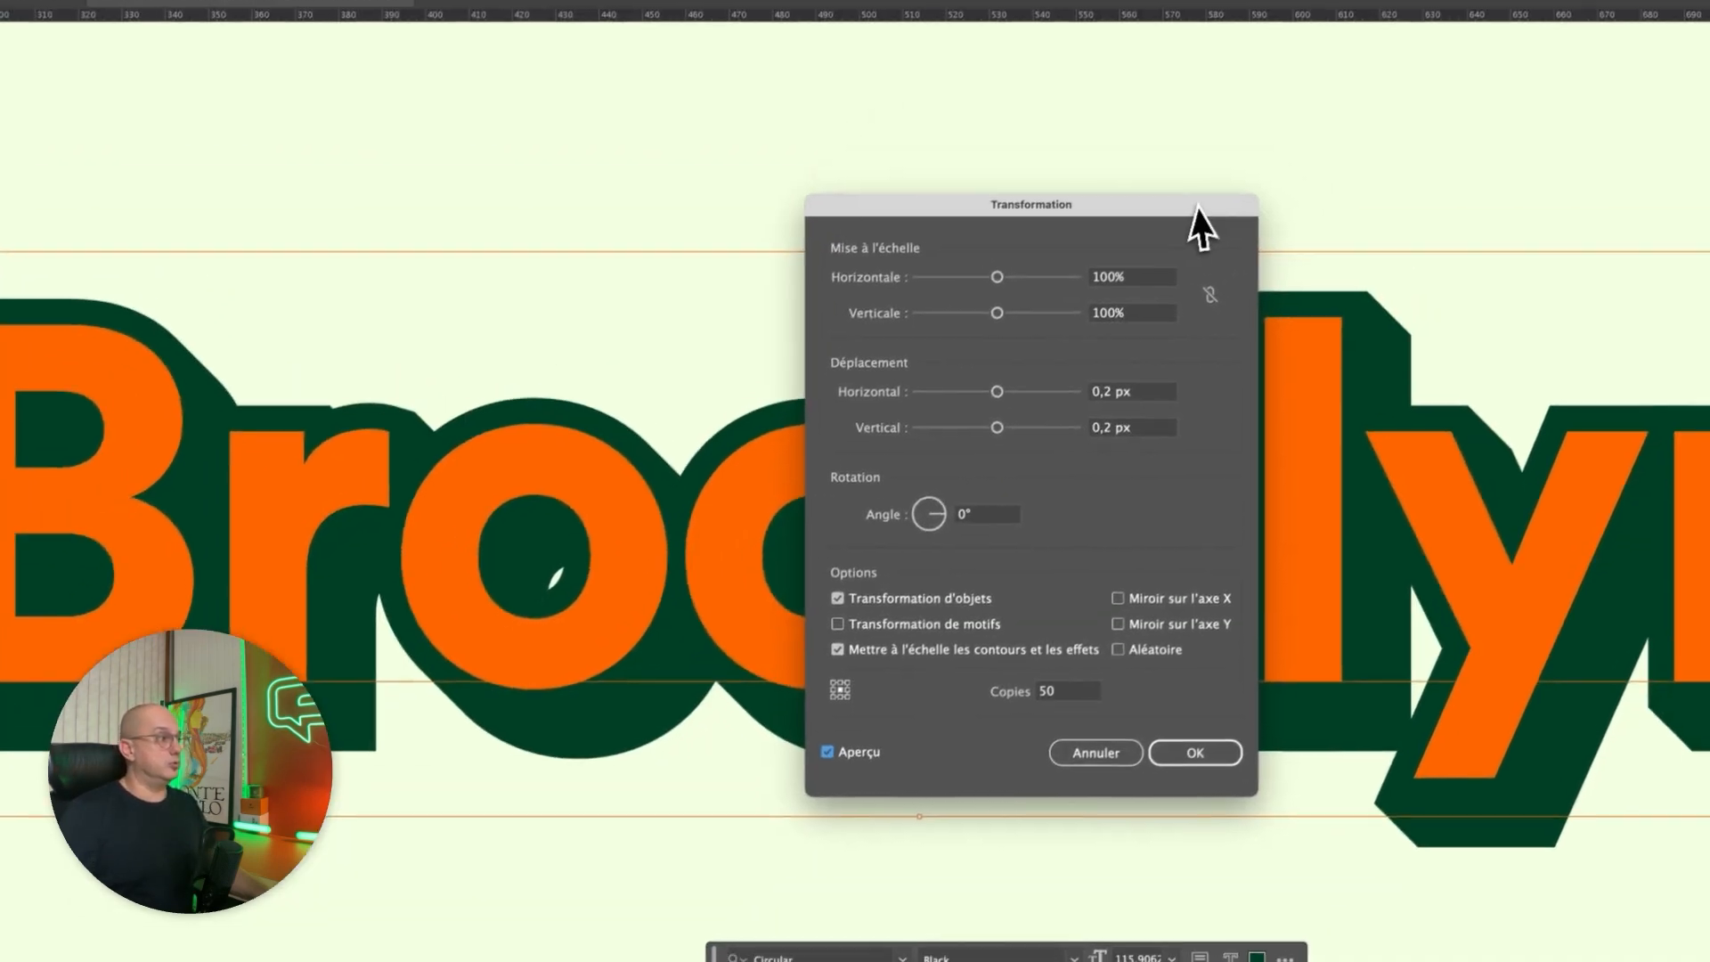
left_click_drag(760, 183, 481, 170)
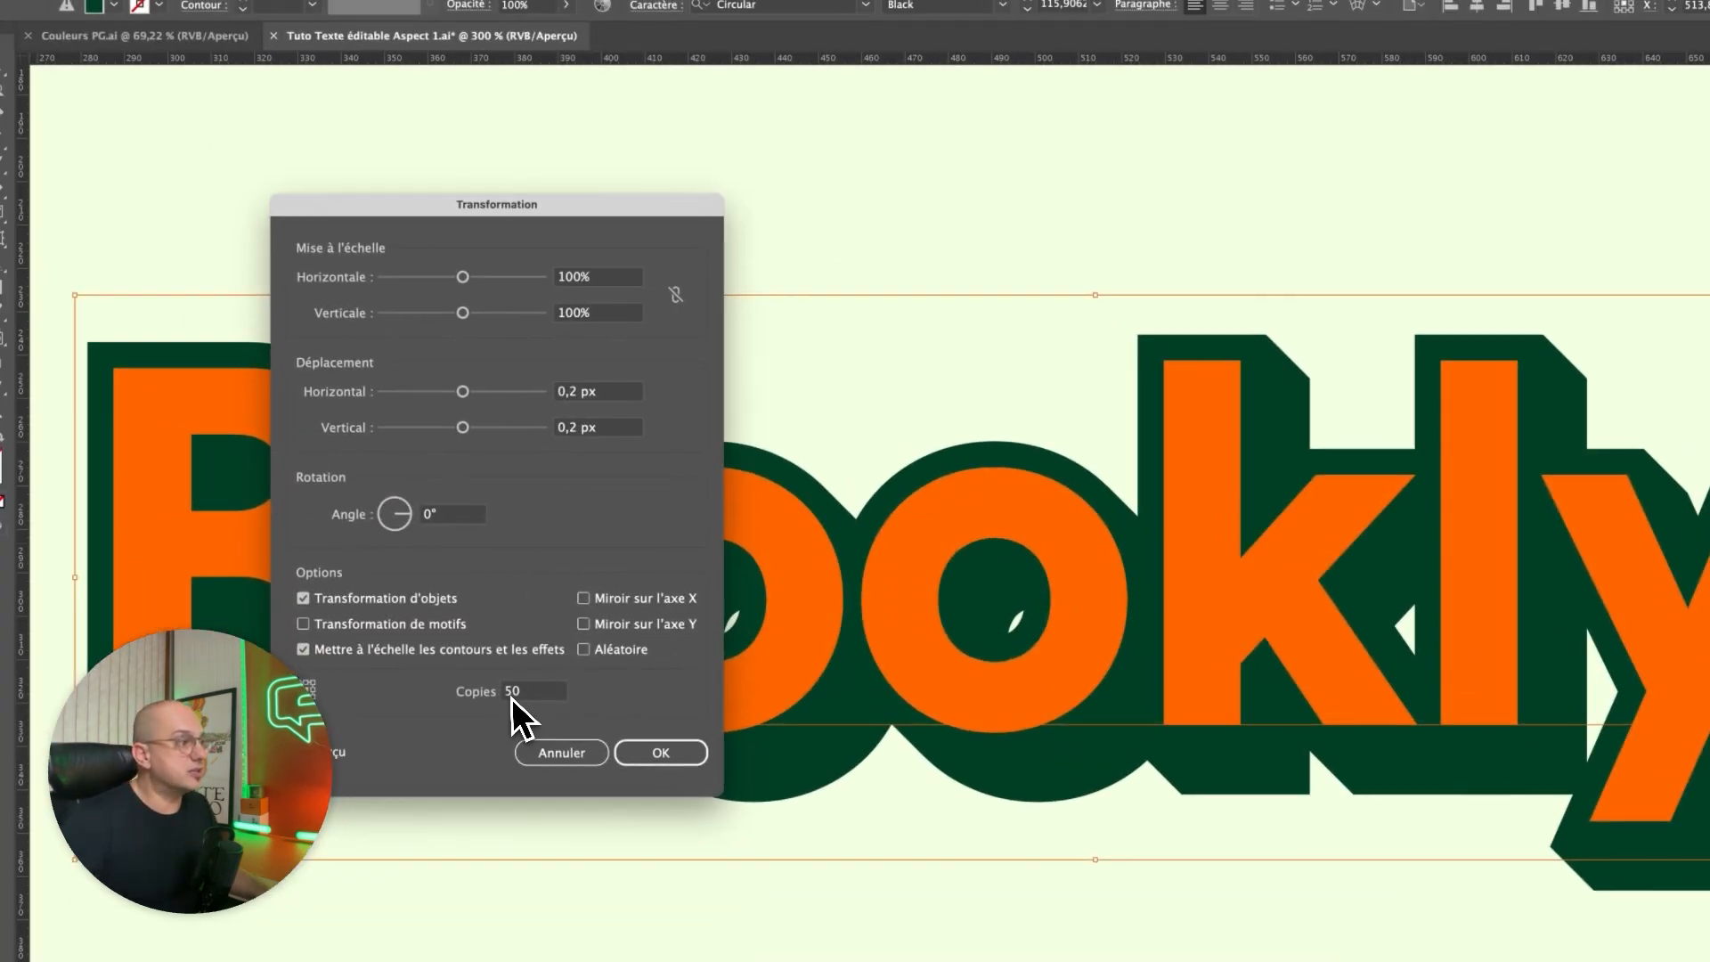
Set the Transformation effect's number of copies to 40 and apply the change.
double_click(322, 659)
type("40")
key("Tab")
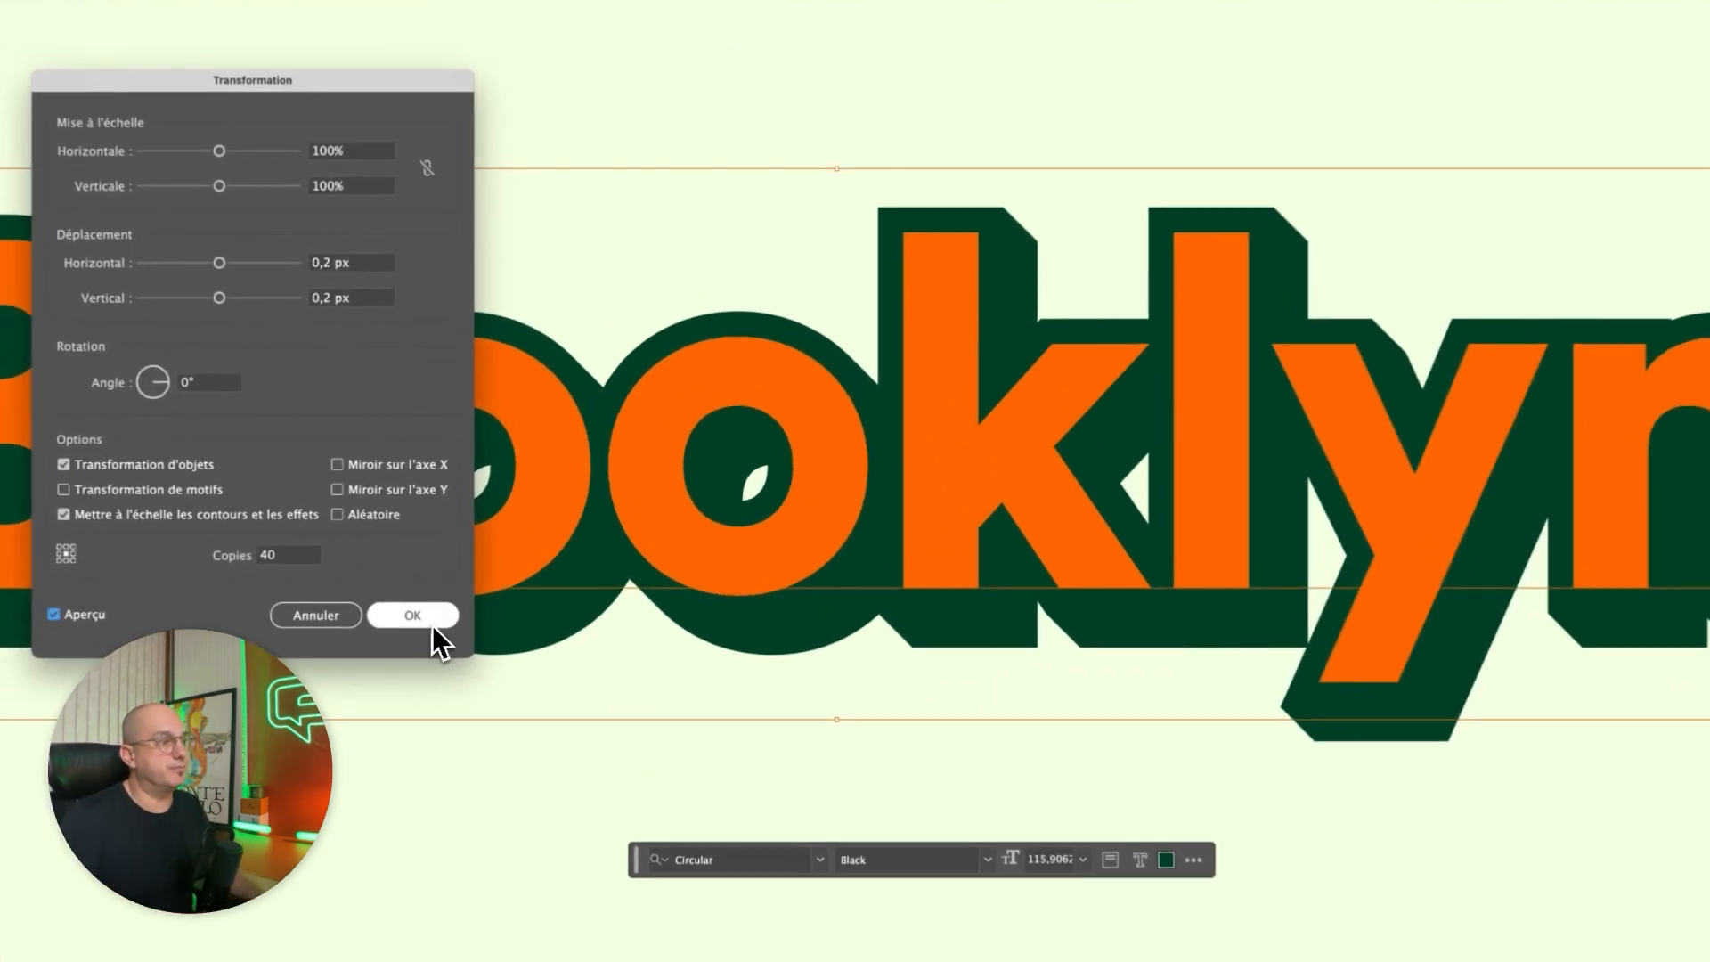
left_click(504, 570)
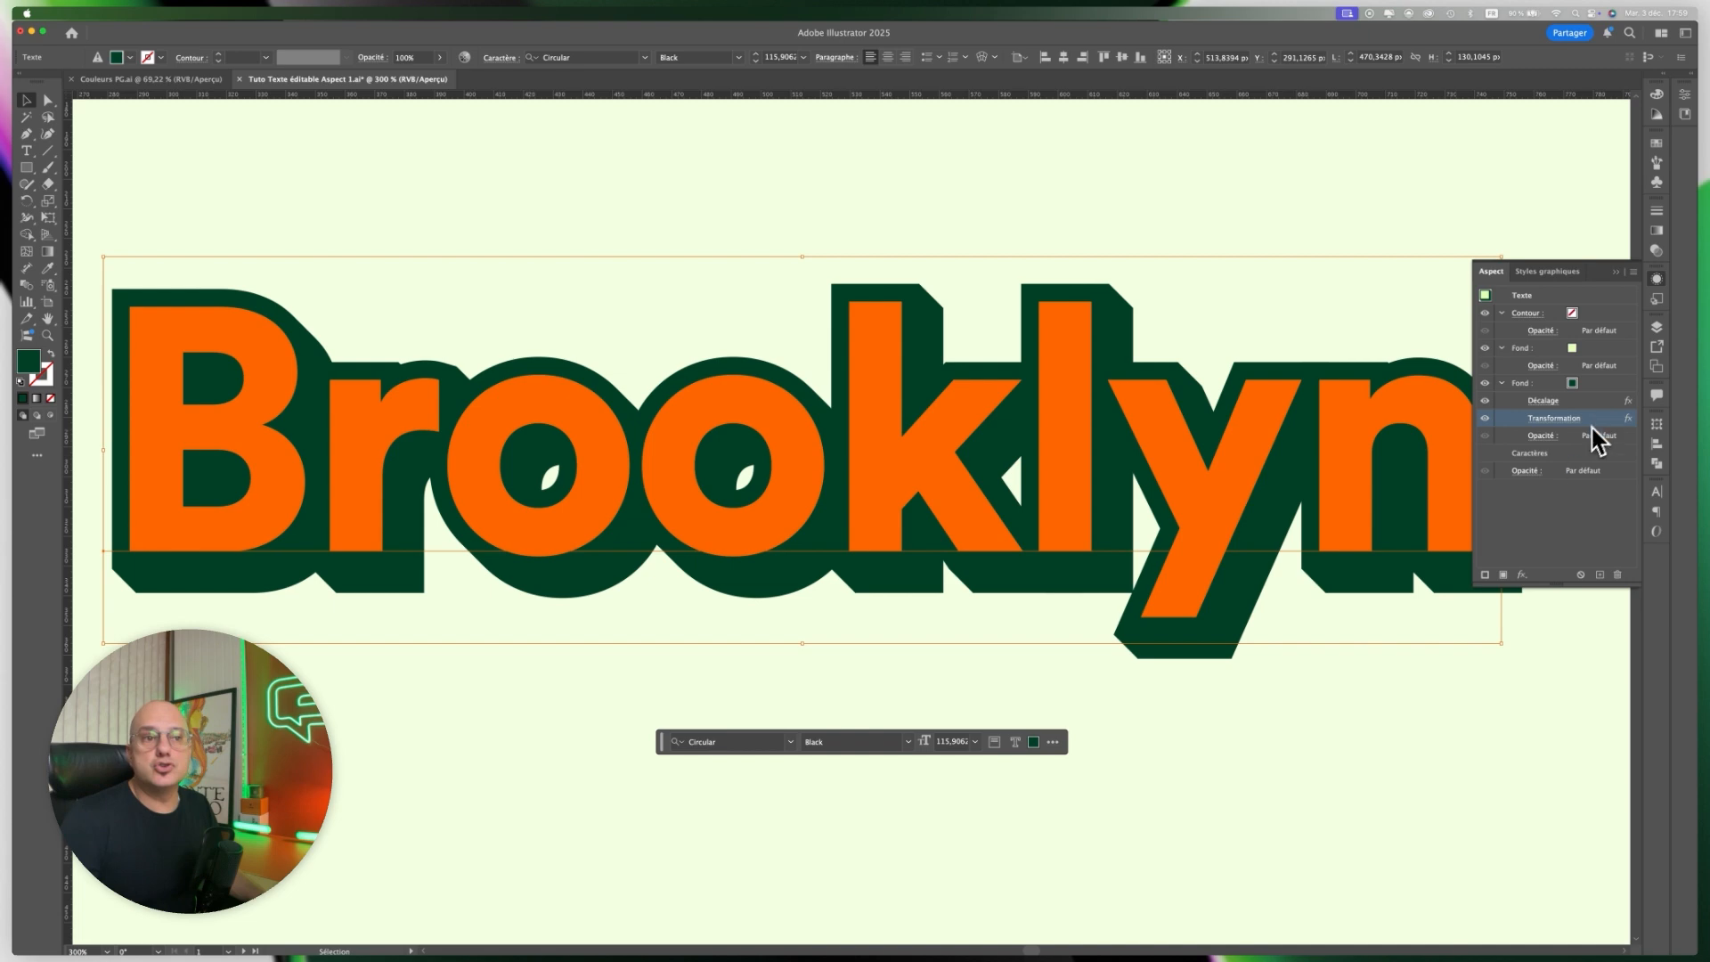
Collapse the dark green fill's effects and duplicate that fill within the text's appearance.
left_click(1503, 383)
left_click(1614, 386)
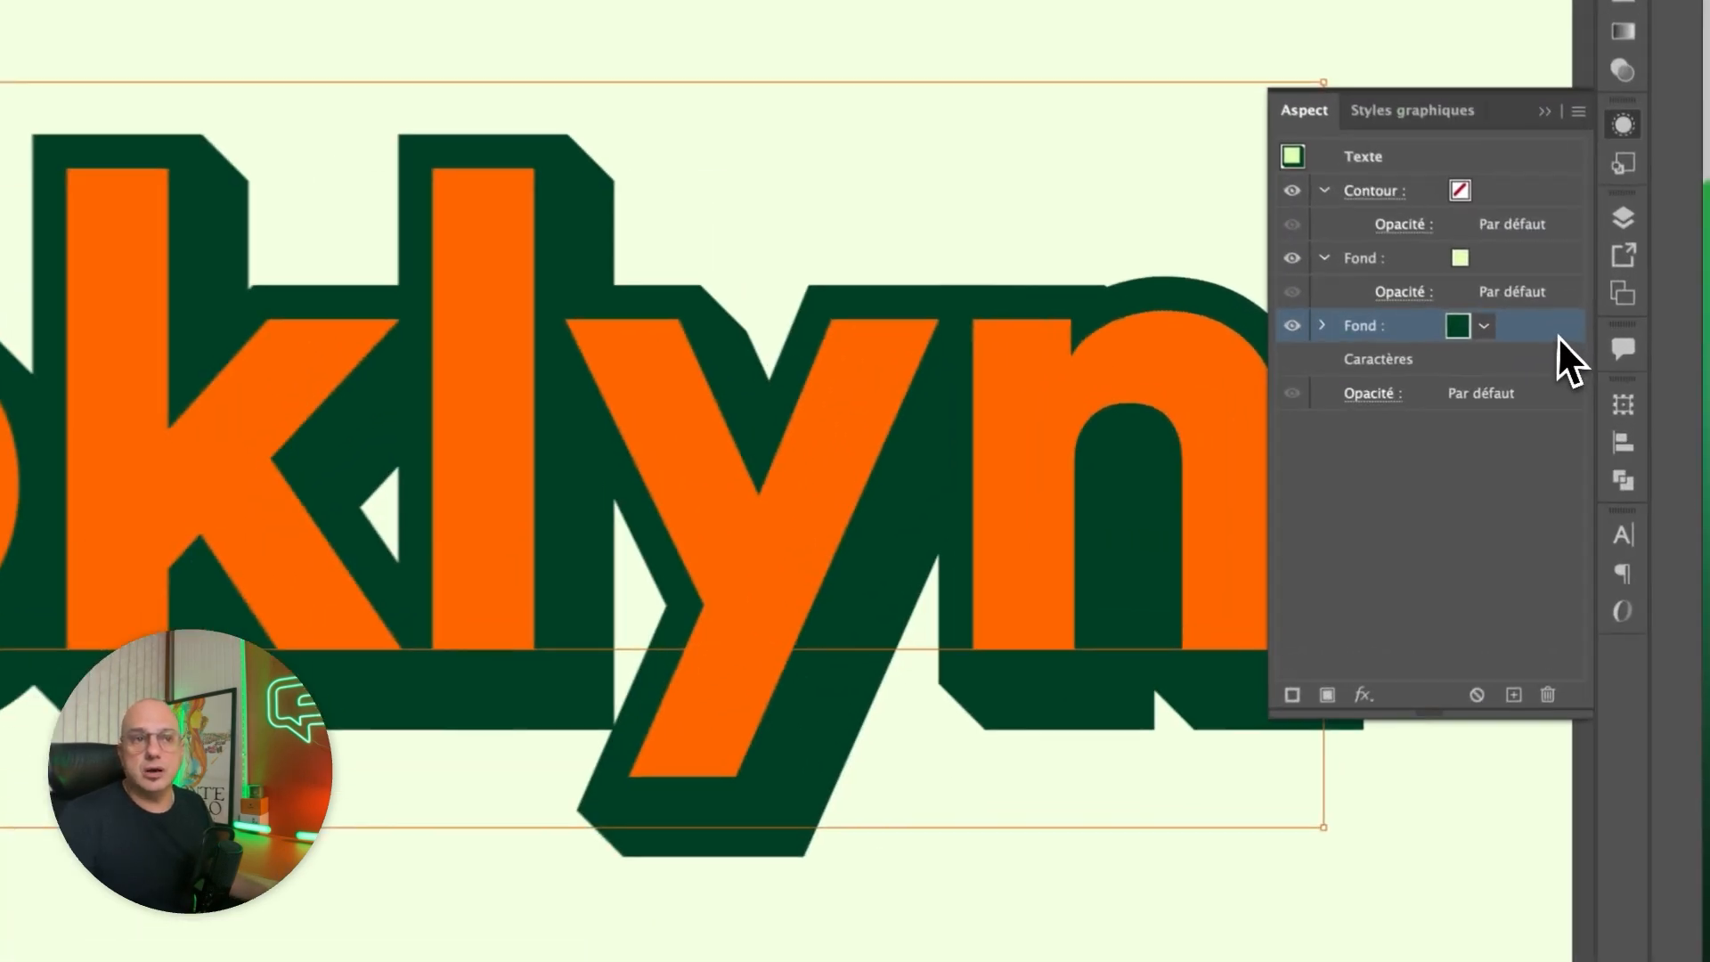
left_click_drag(1616, 387, 1602, 575)
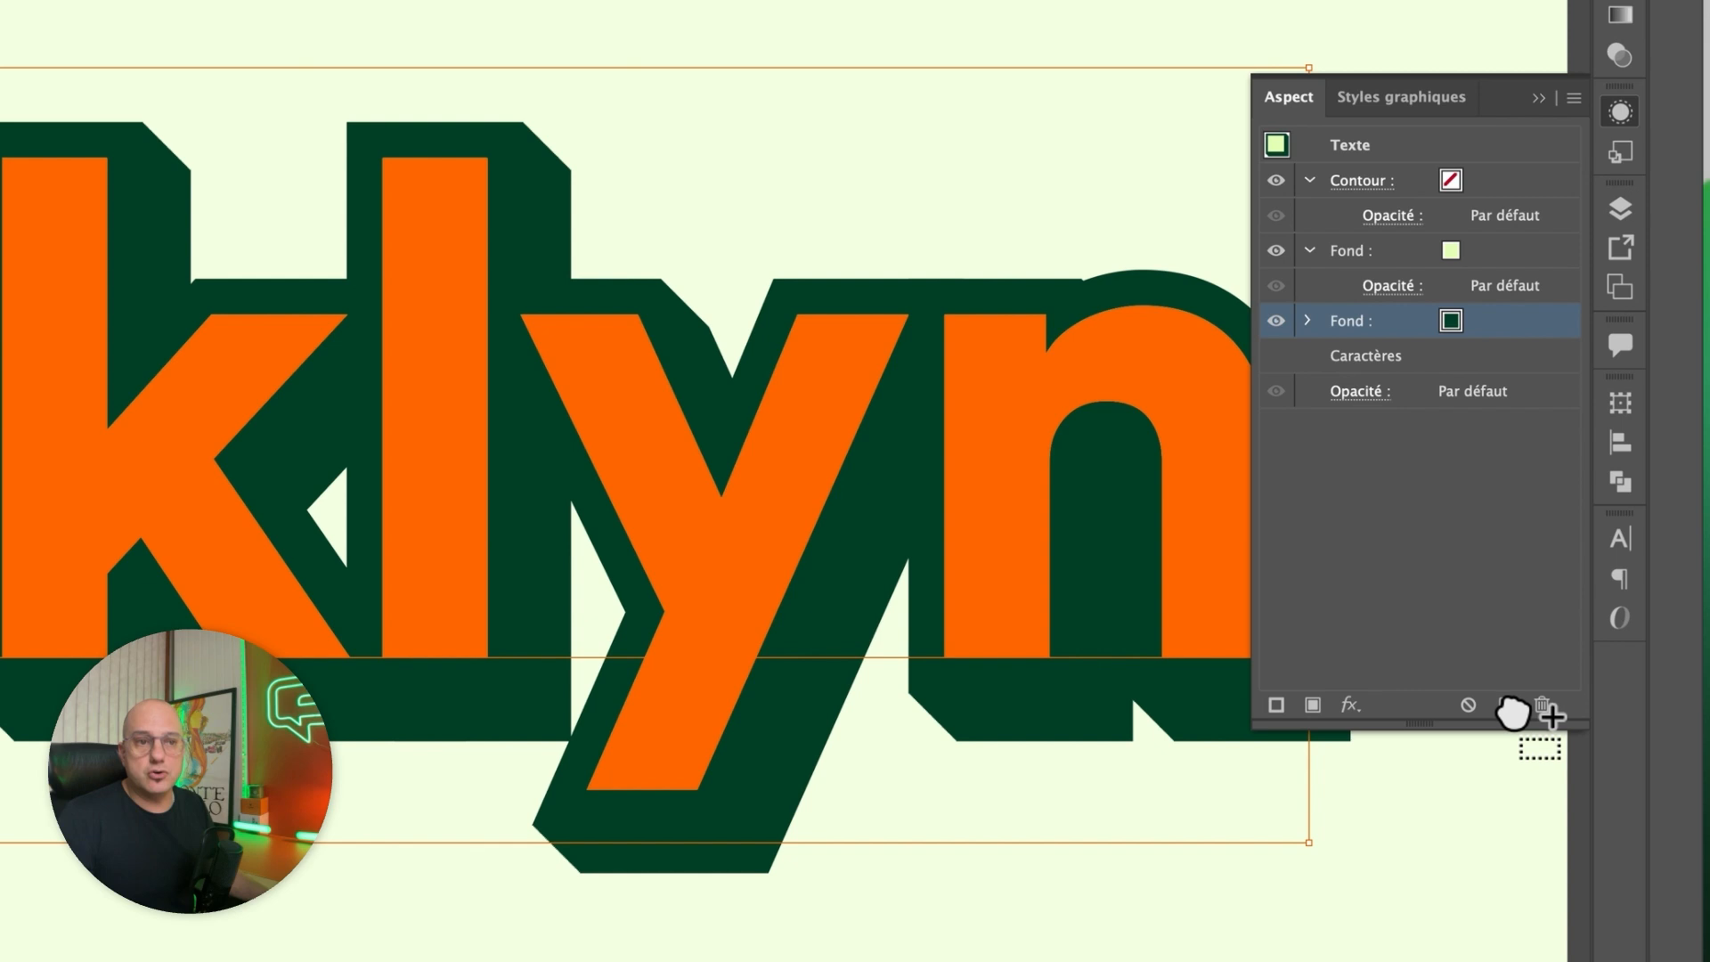
left_click_drag(1514, 713, 1514, 713)
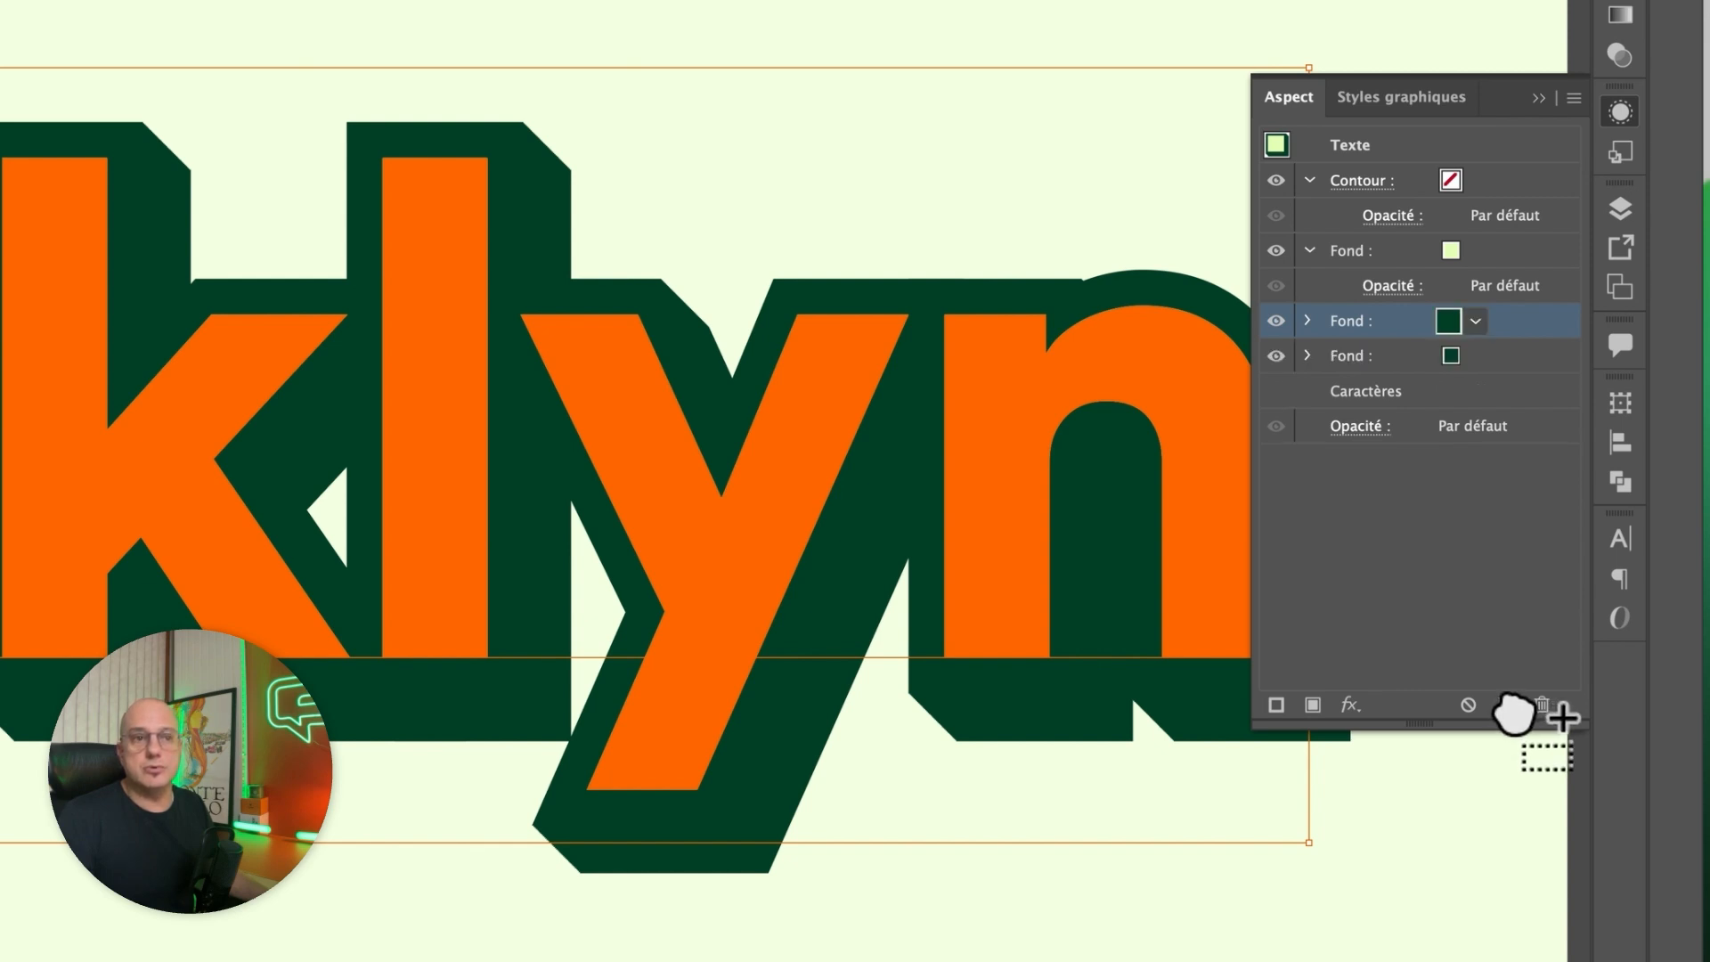
Colour the lowest of the two dark green fills with the medium green swatch.
left_click(1494, 358)
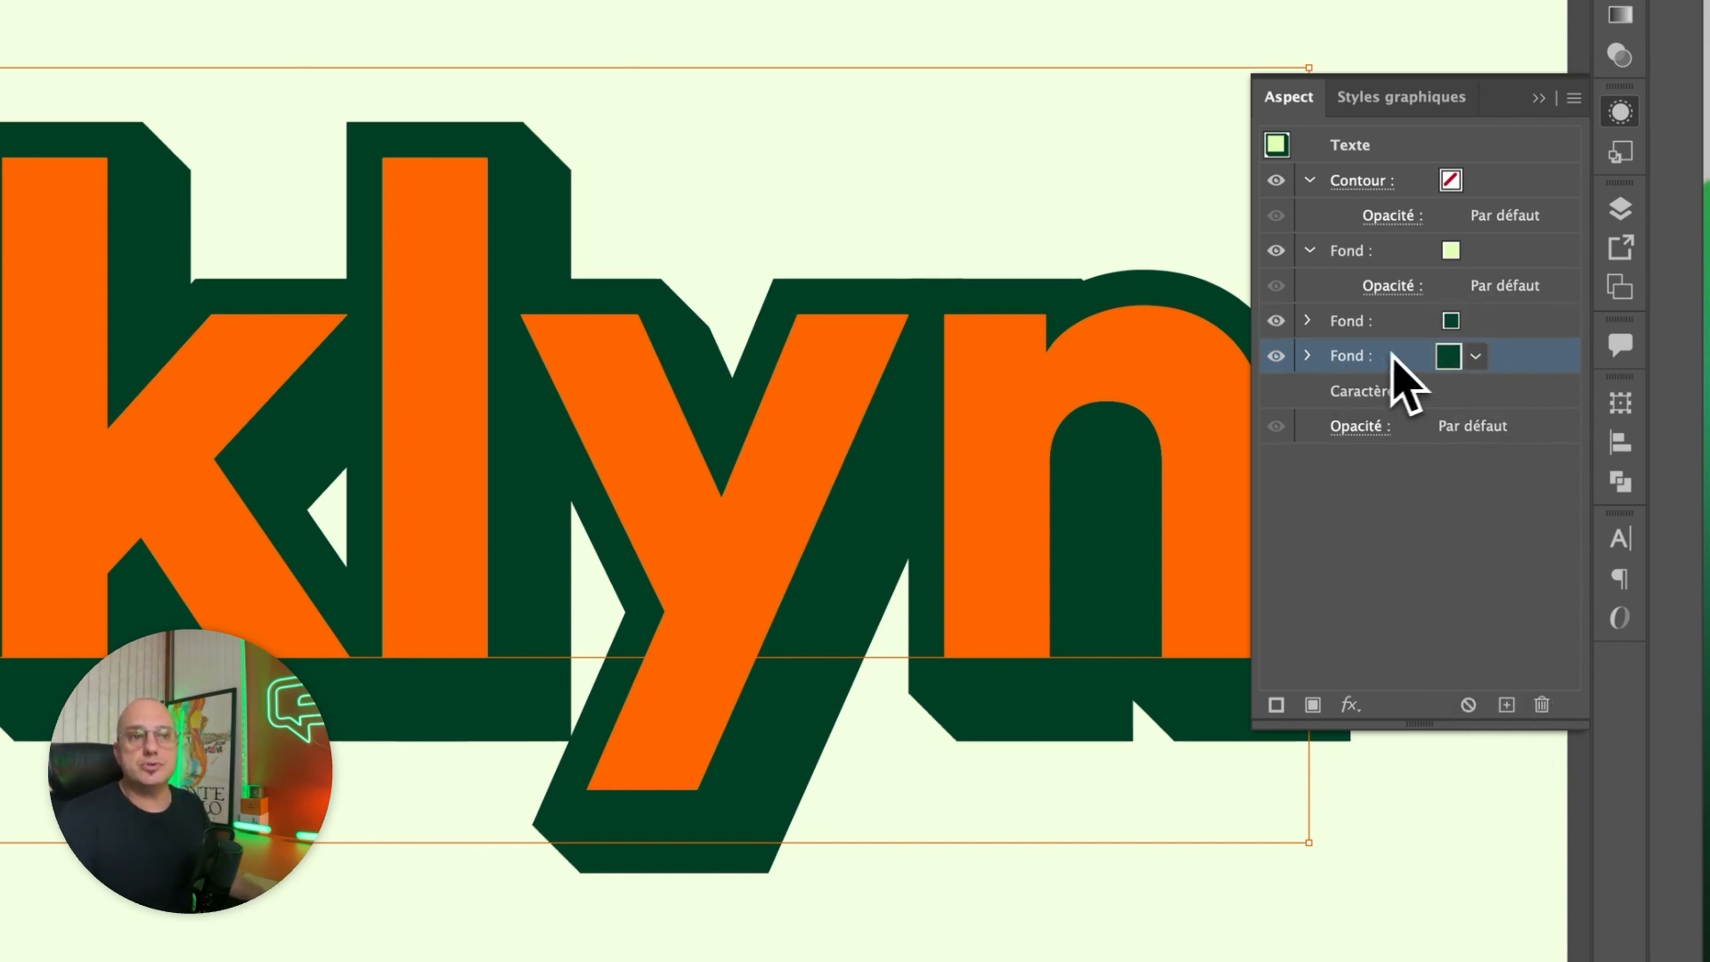
left_click(1476, 357)
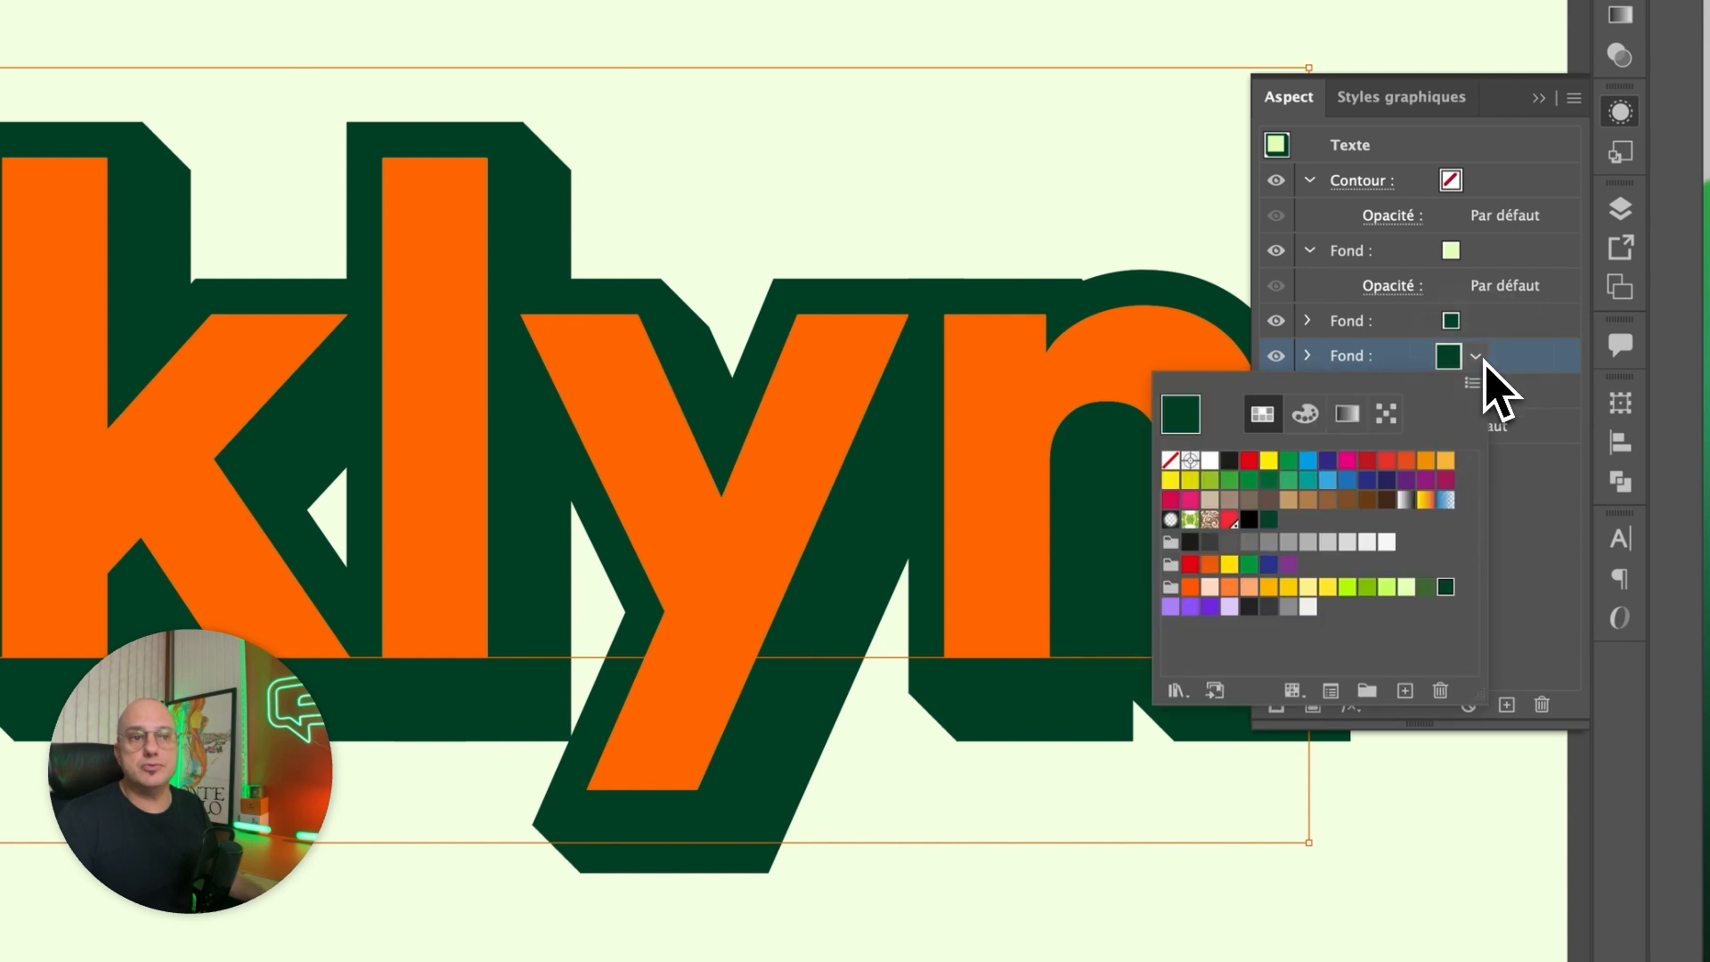
left_click(1426, 586)
left_click(1546, 366)
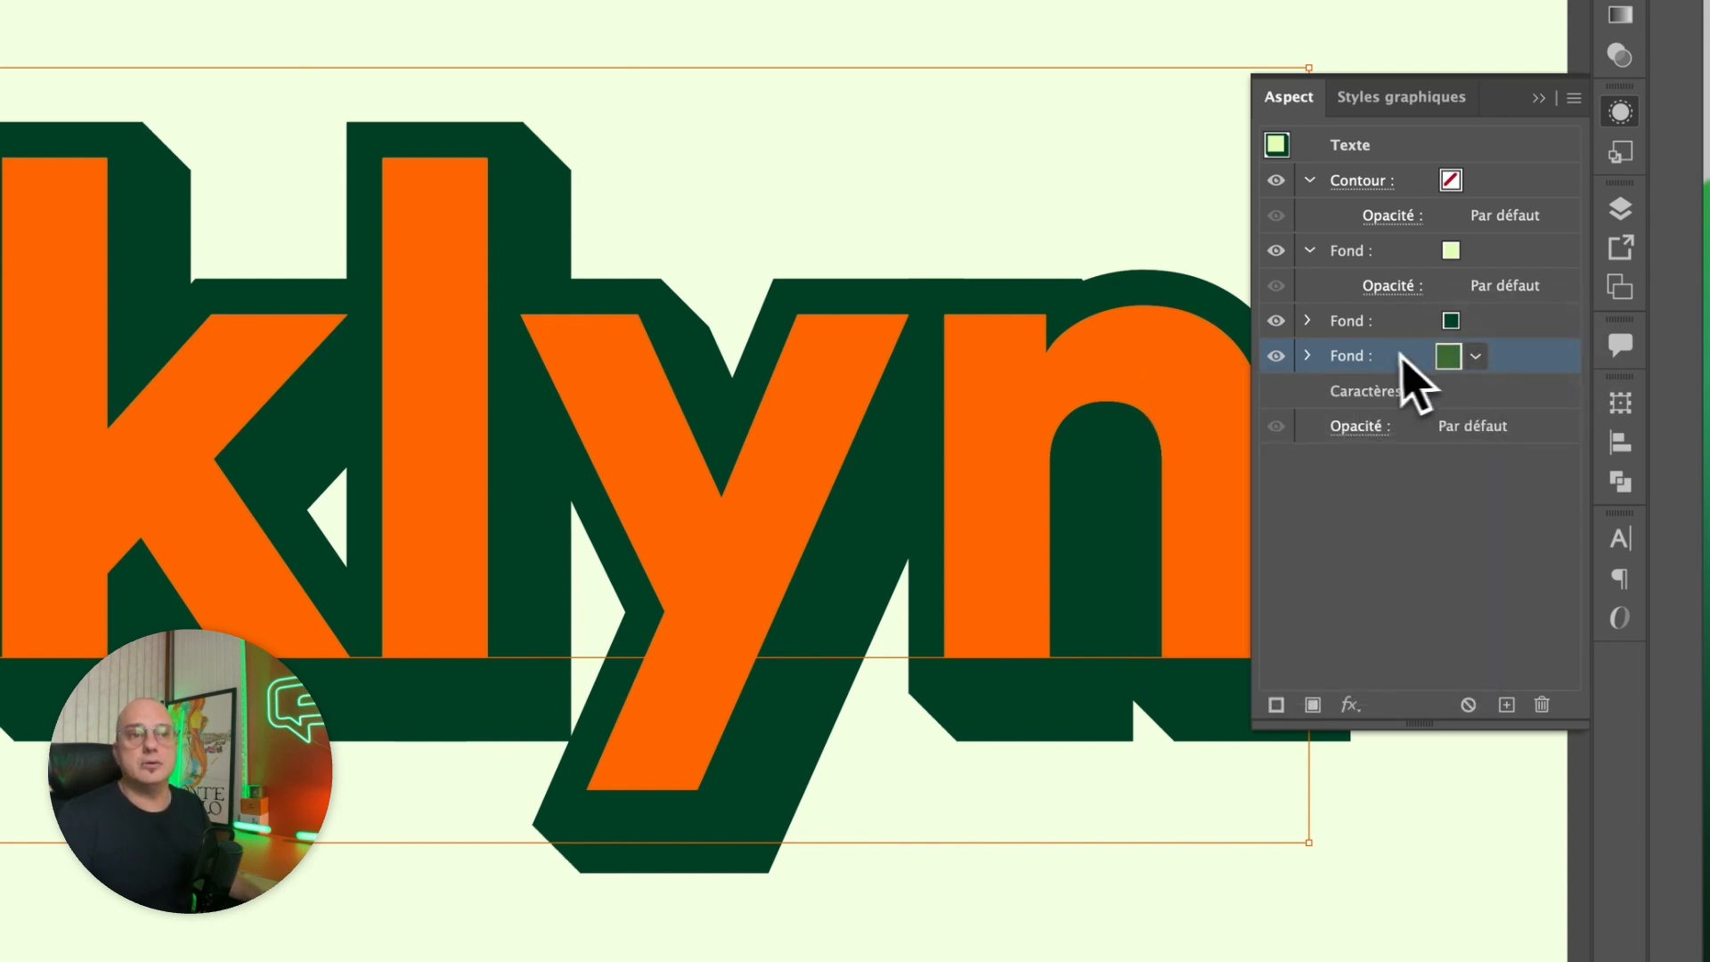
Set the number of copies in the medium green fill's Transformation effect to 86 and apply the change.
left_click(1307, 356)
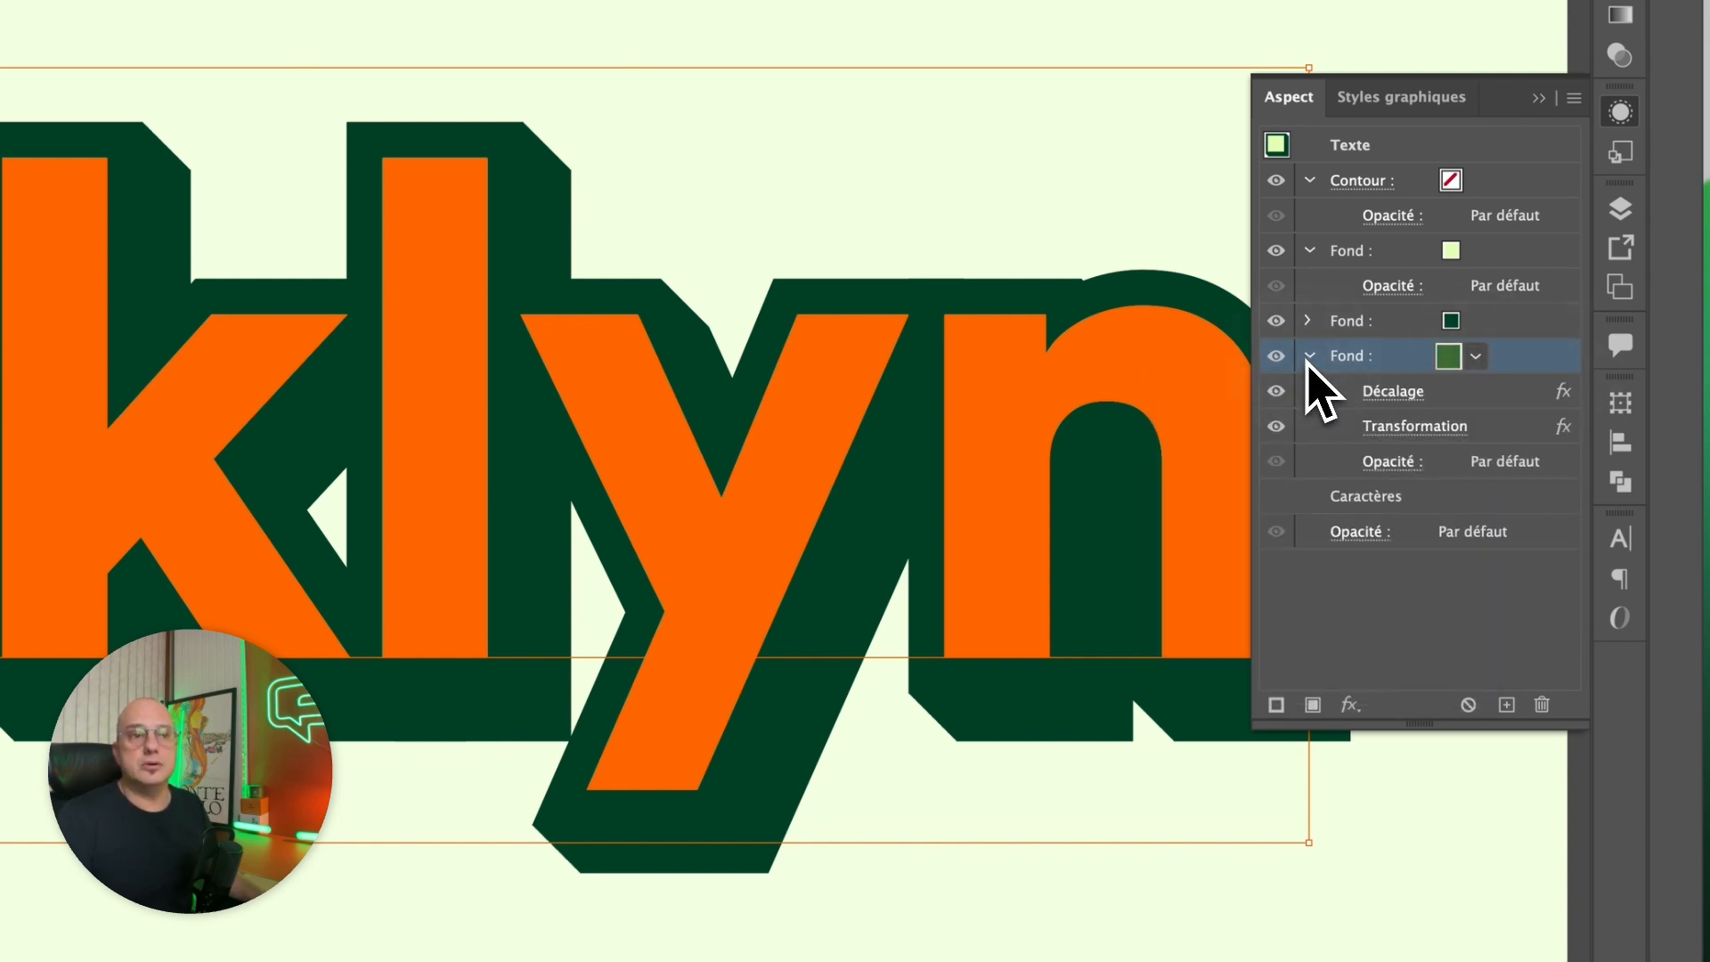
left_click(1429, 429)
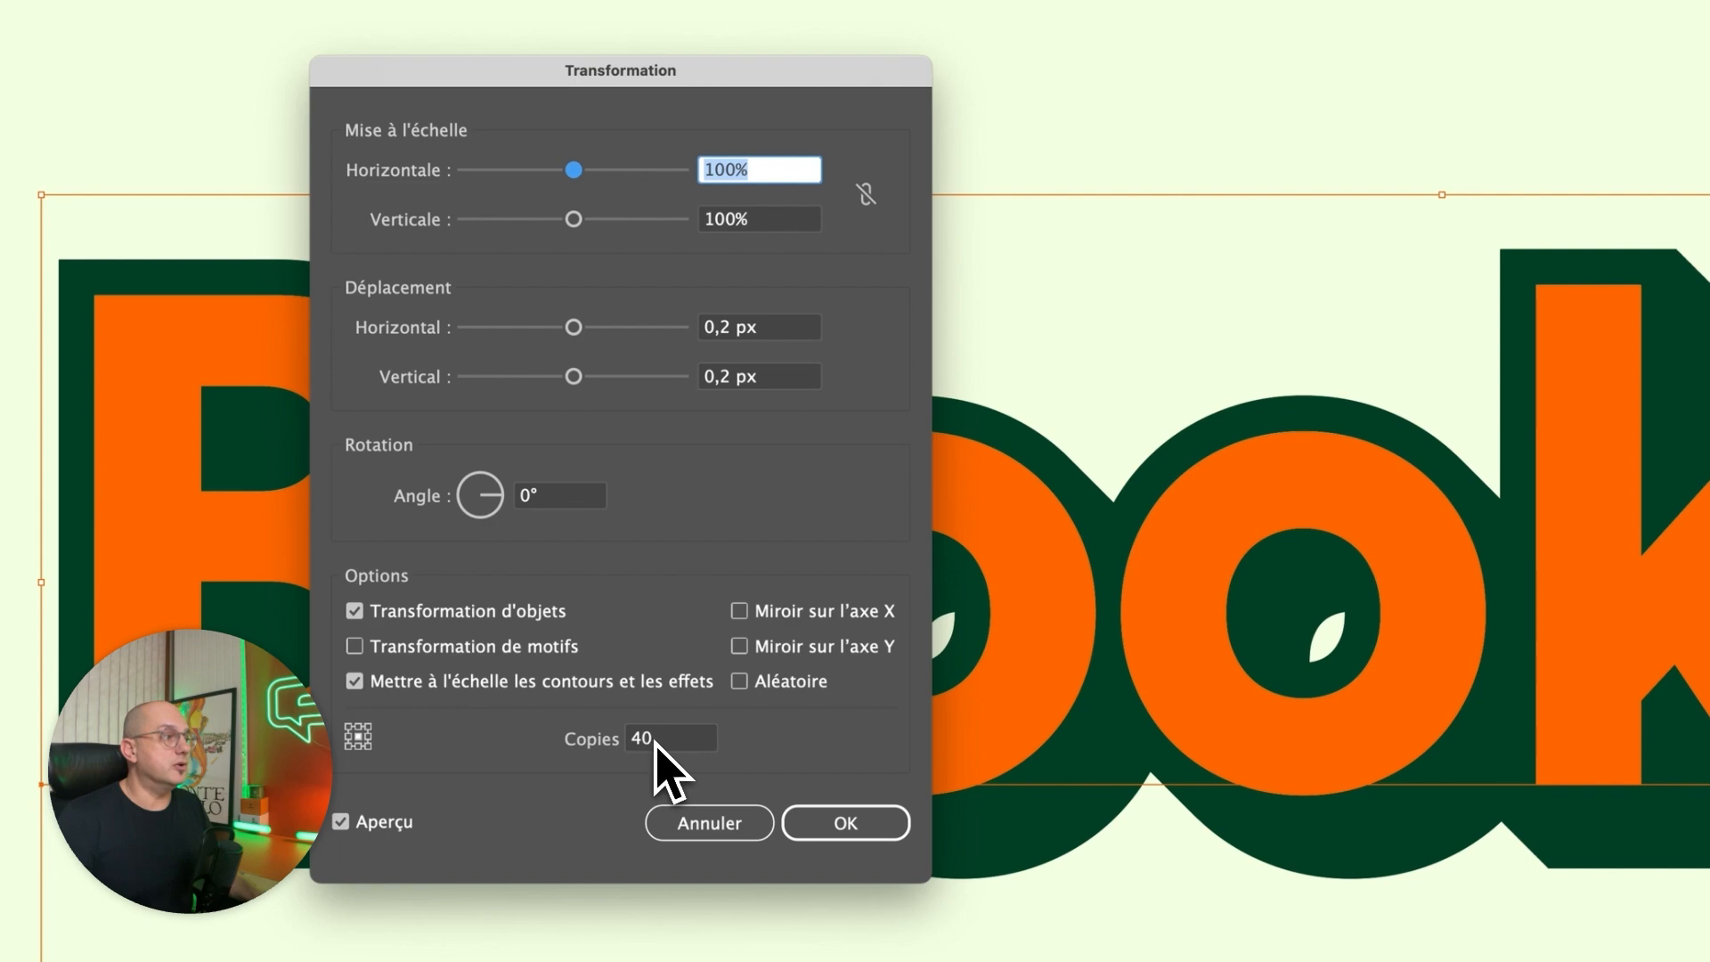
left_click(633, 740)
type("80")
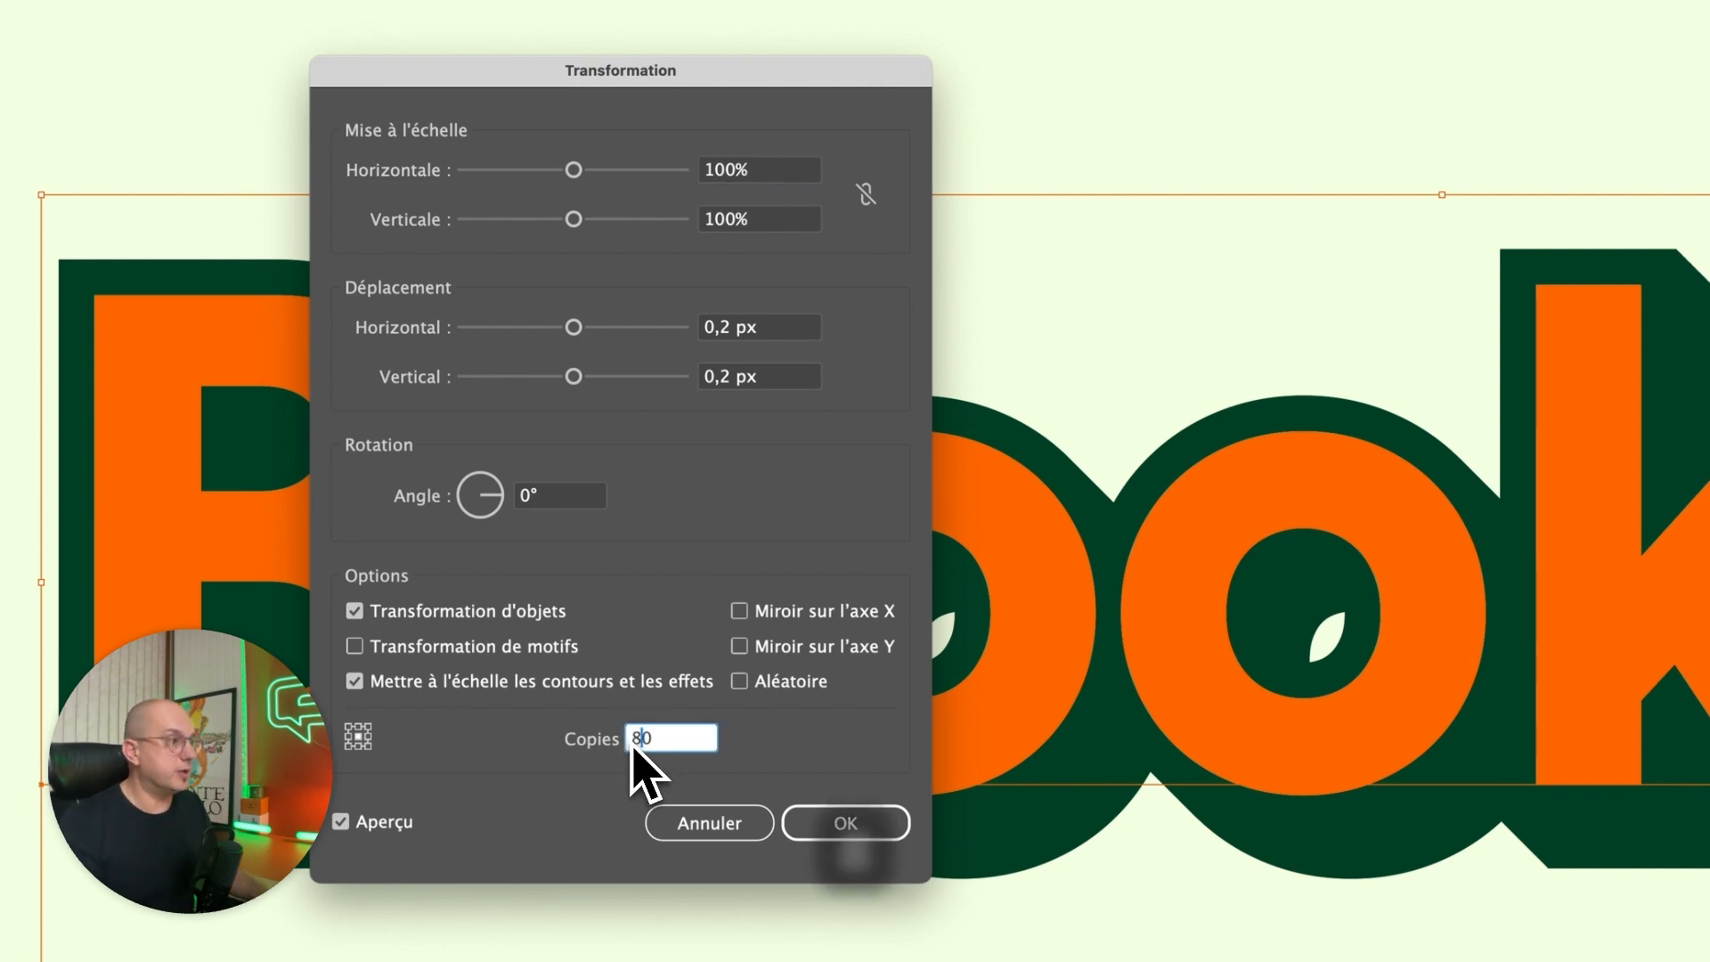
key("Tab")
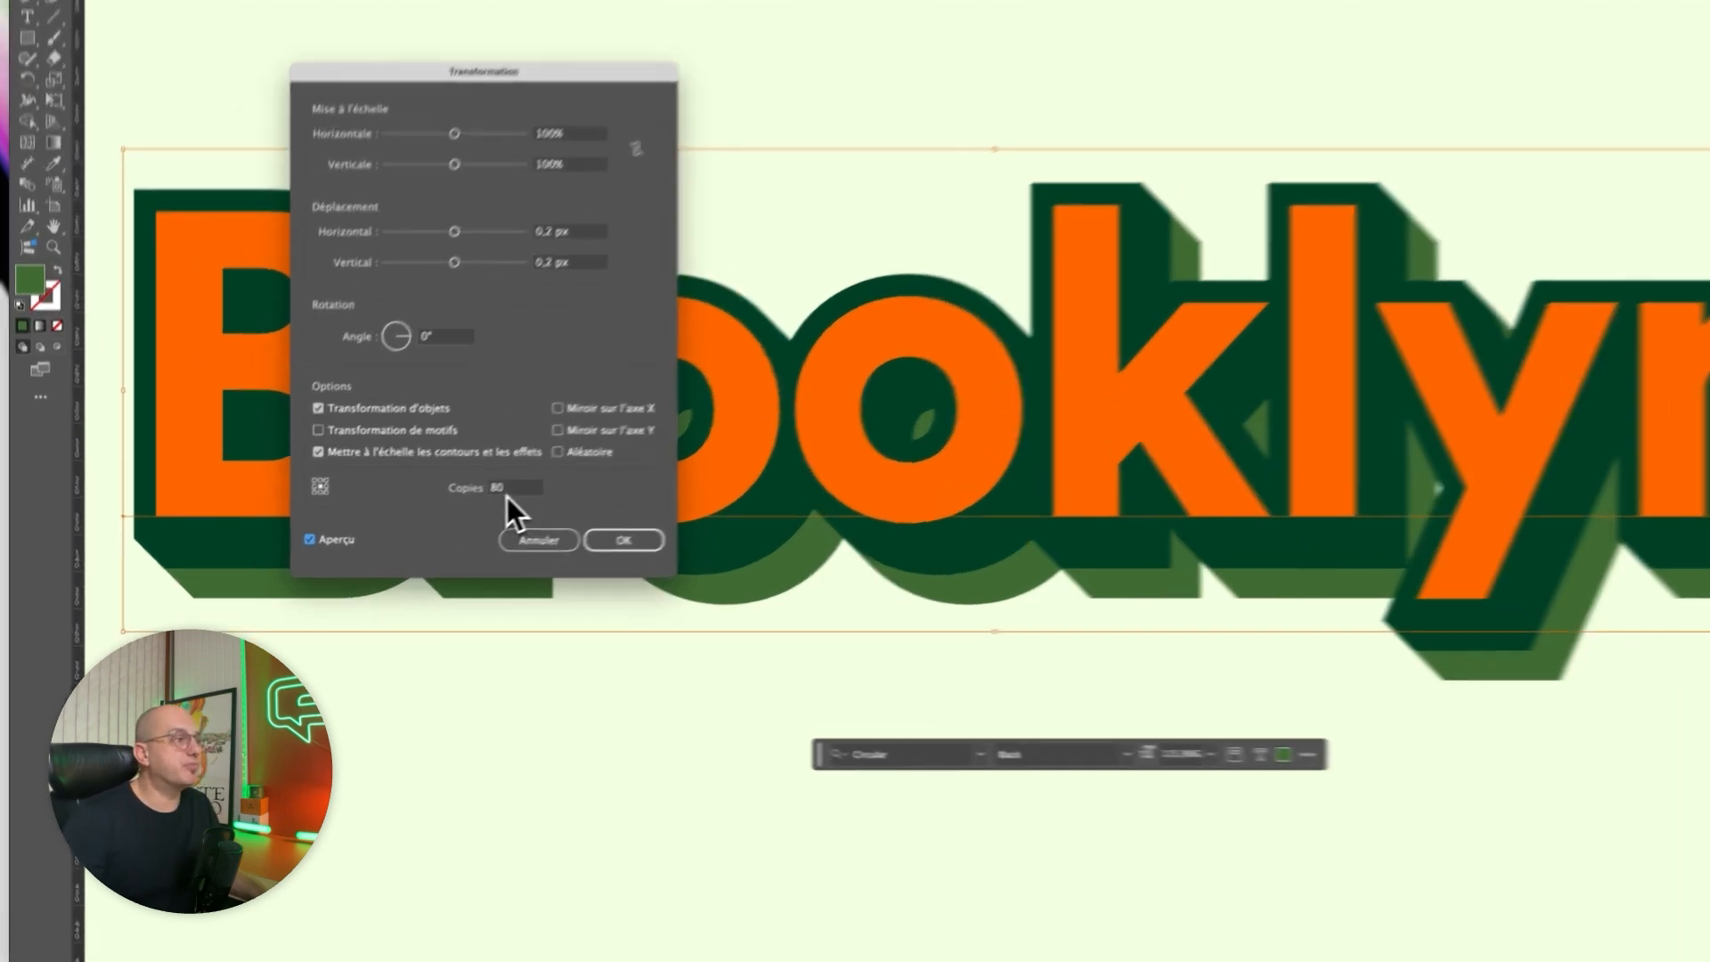
double_click(408, 528)
type("86")
key("Tab")
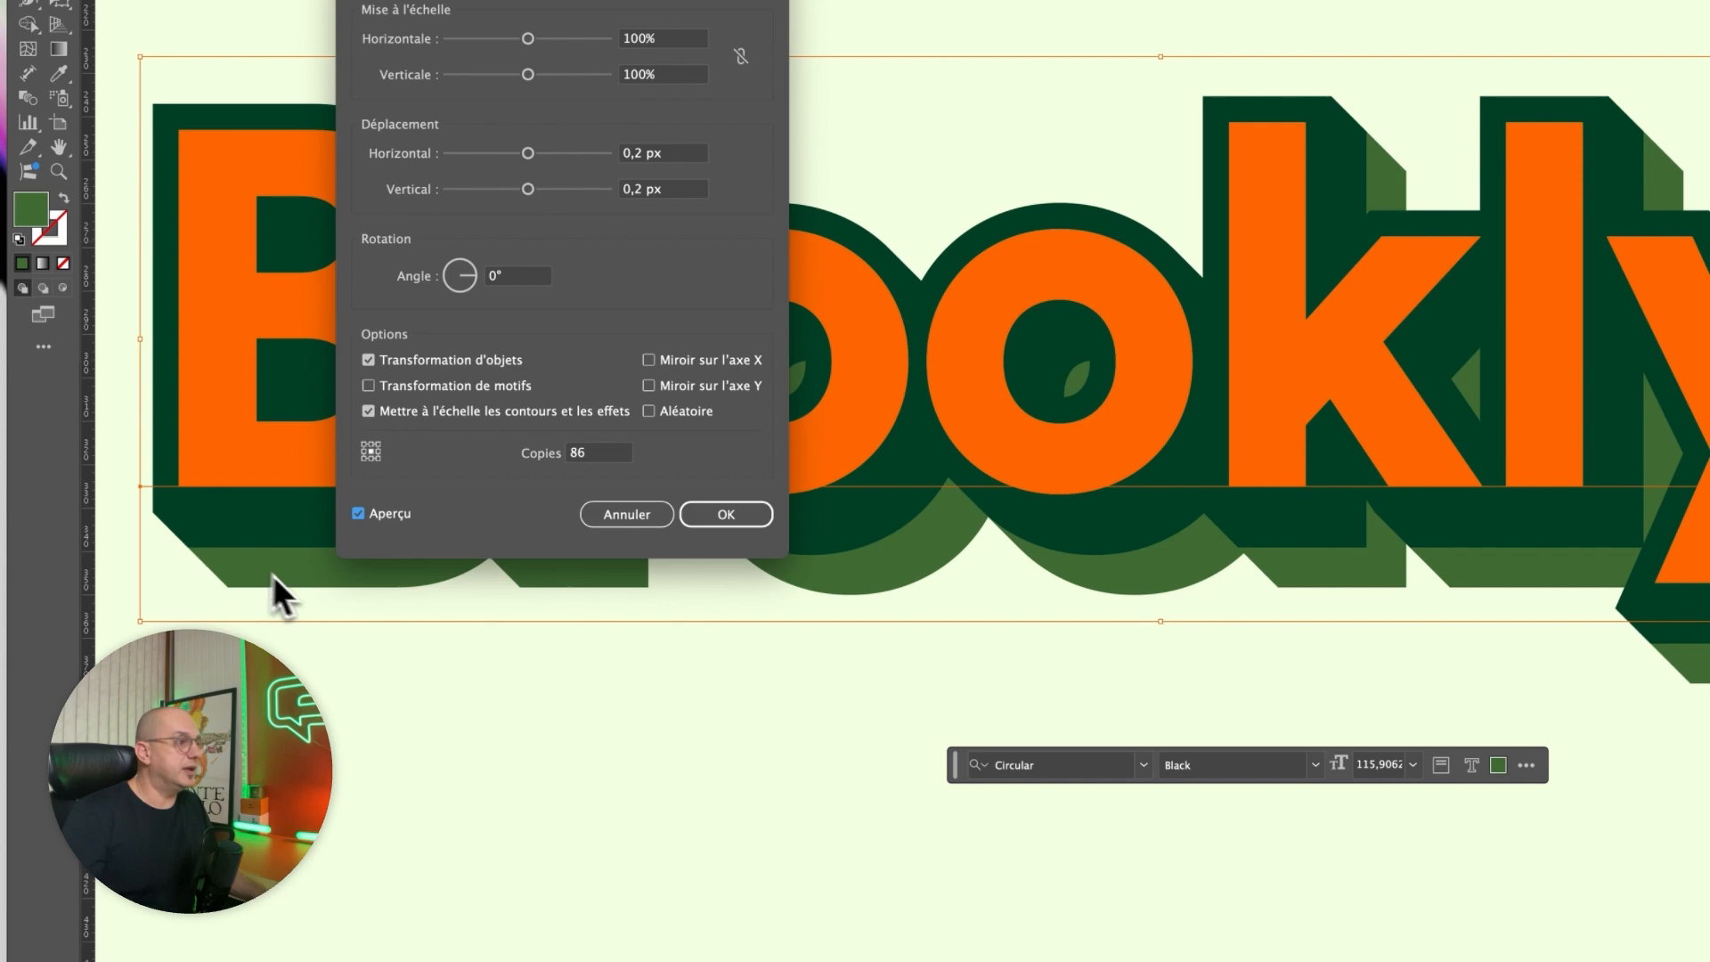
left_click(726, 515)
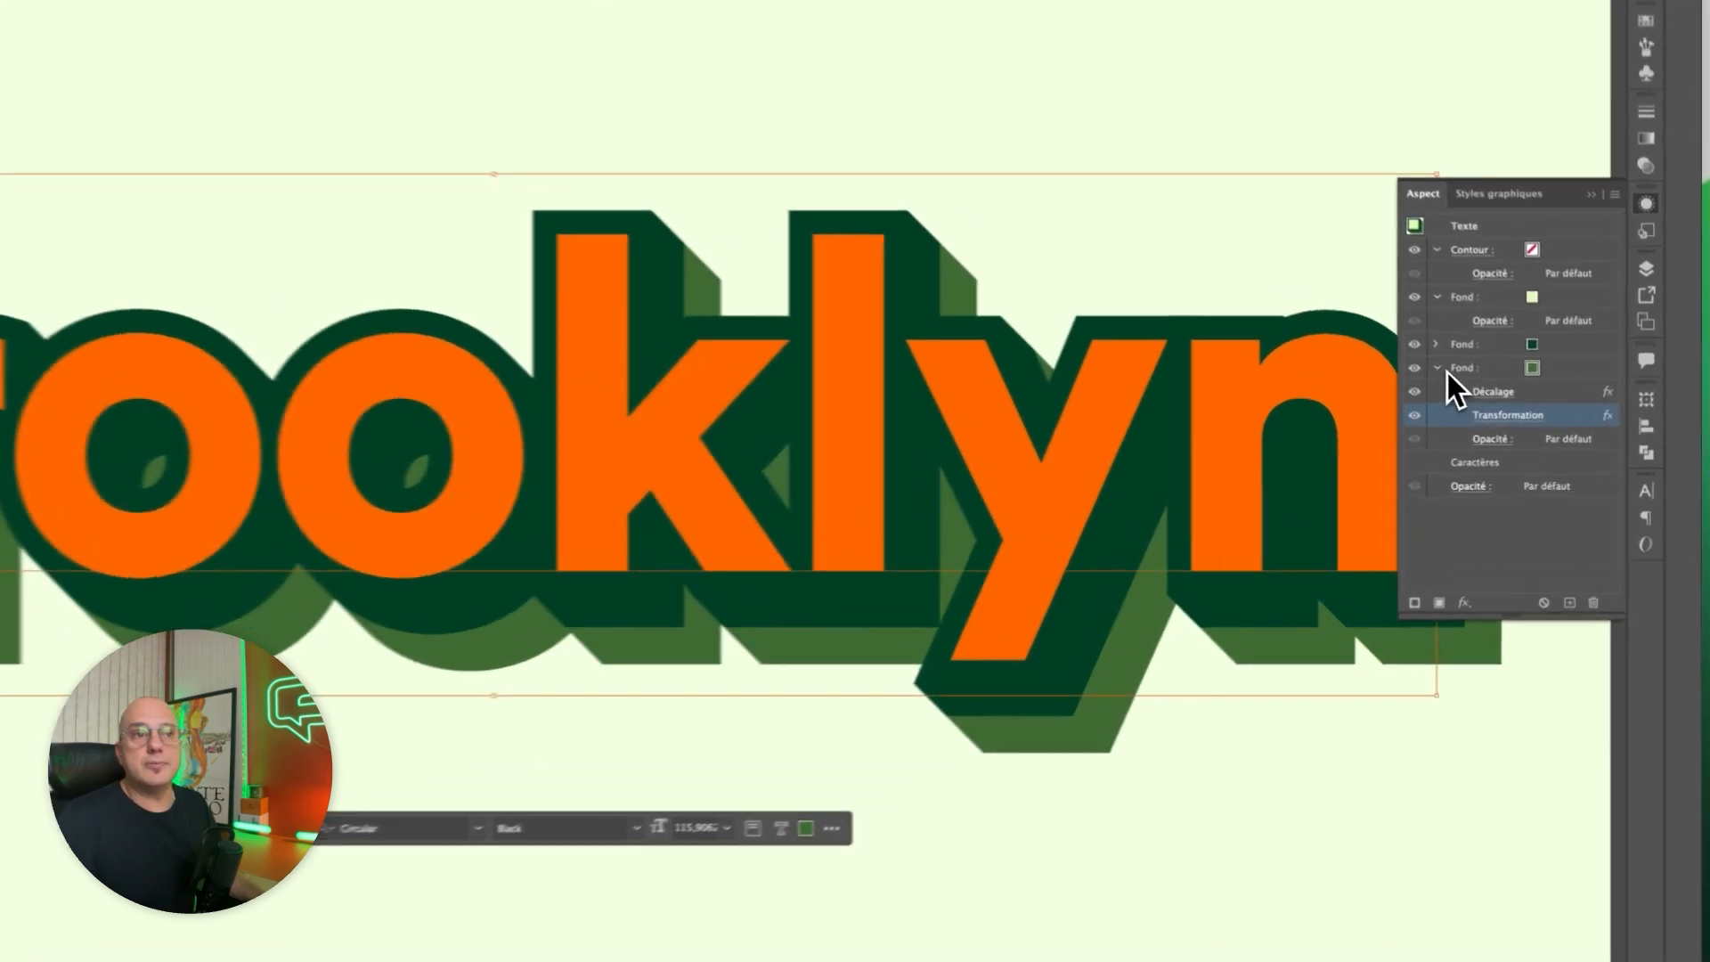
Duplicate the medium green fill within the text's appearance and colour the lower copy with the bright green swatch.
left_click(1501, 400)
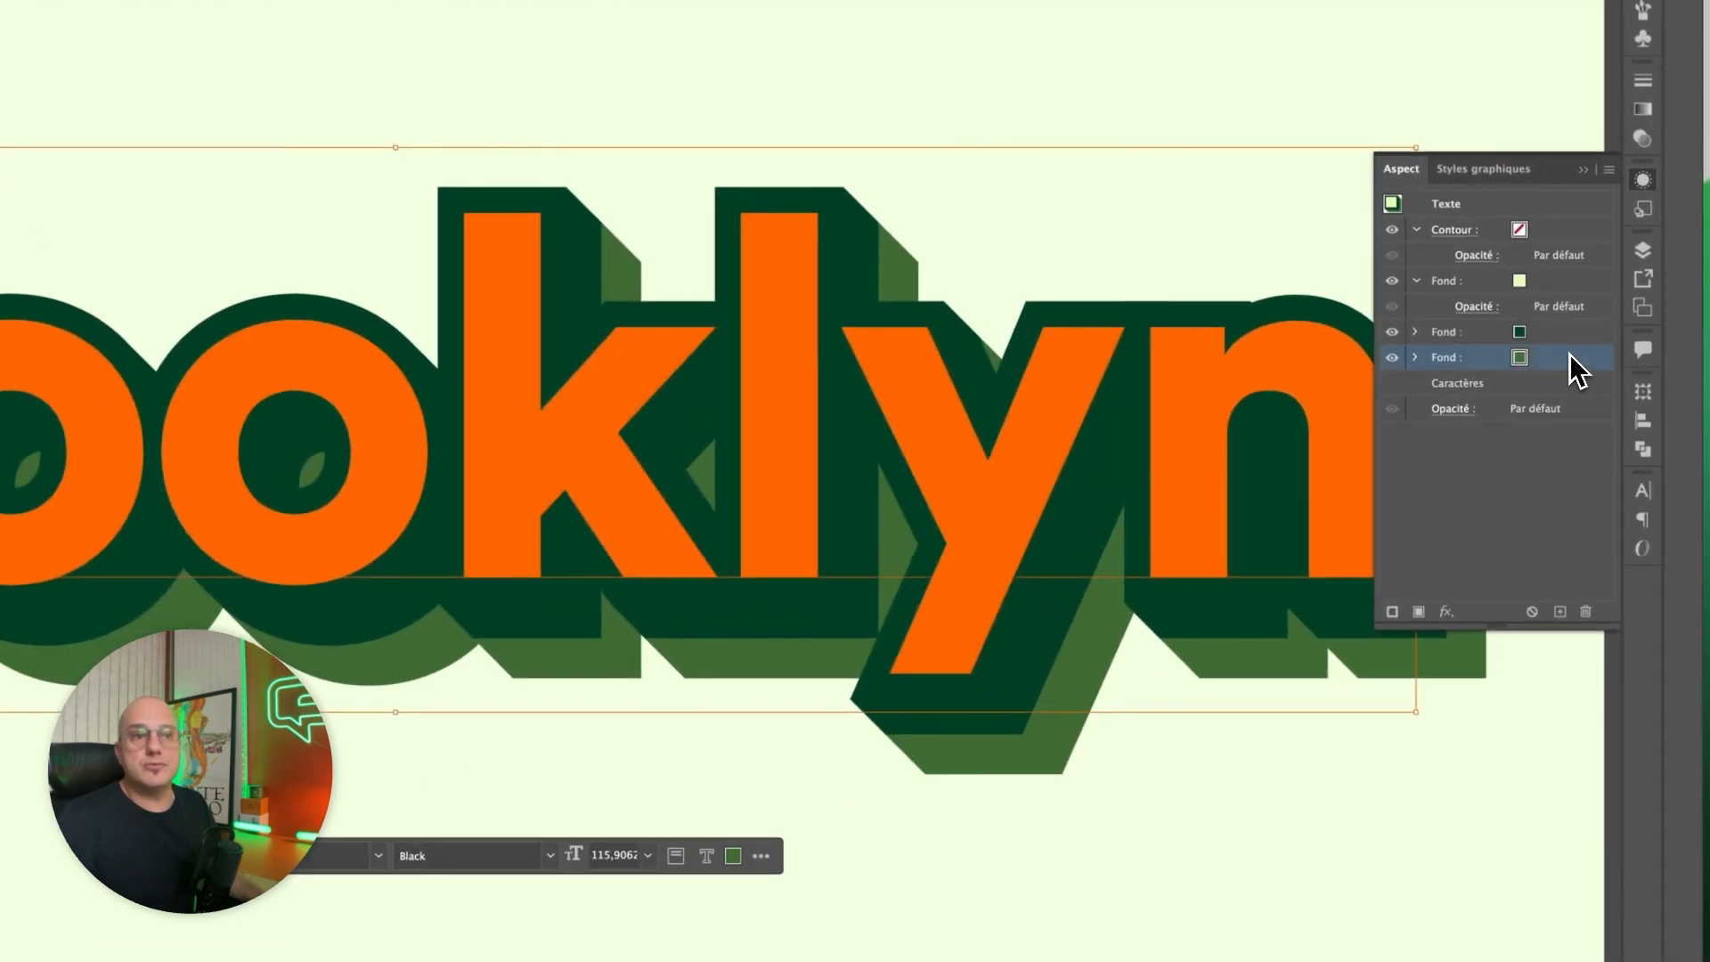
left_click_drag(1545, 590, 1568, 605)
left_click(1503, 384)
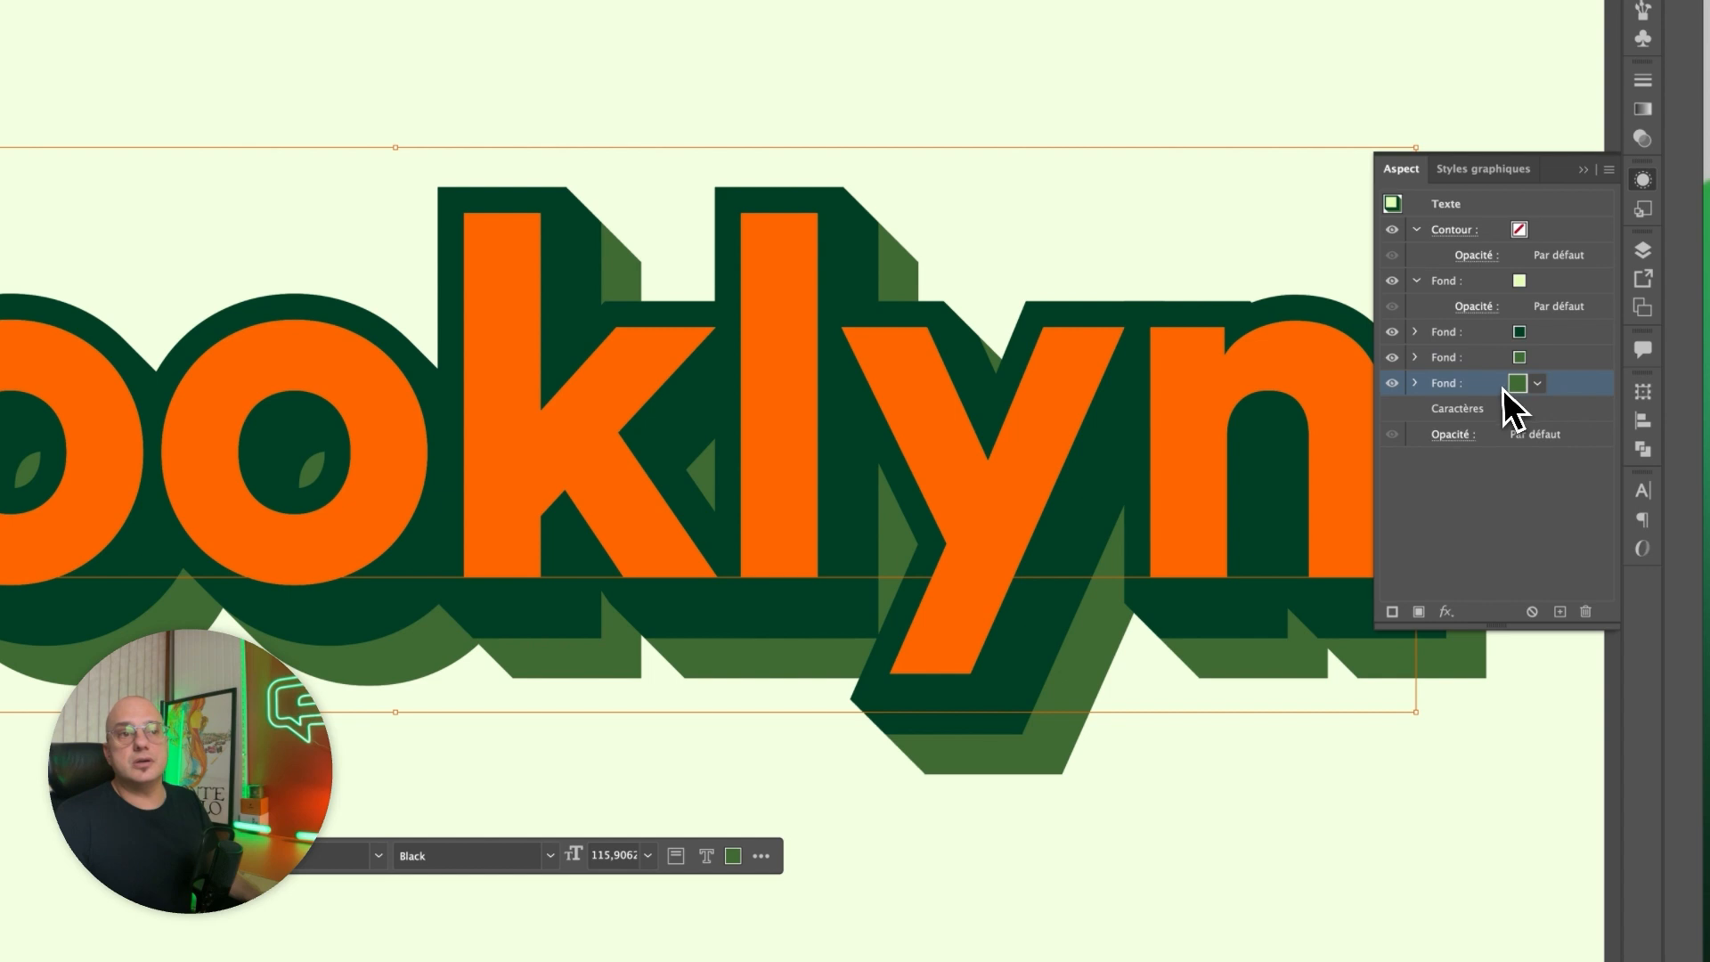
left_click(1538, 384)
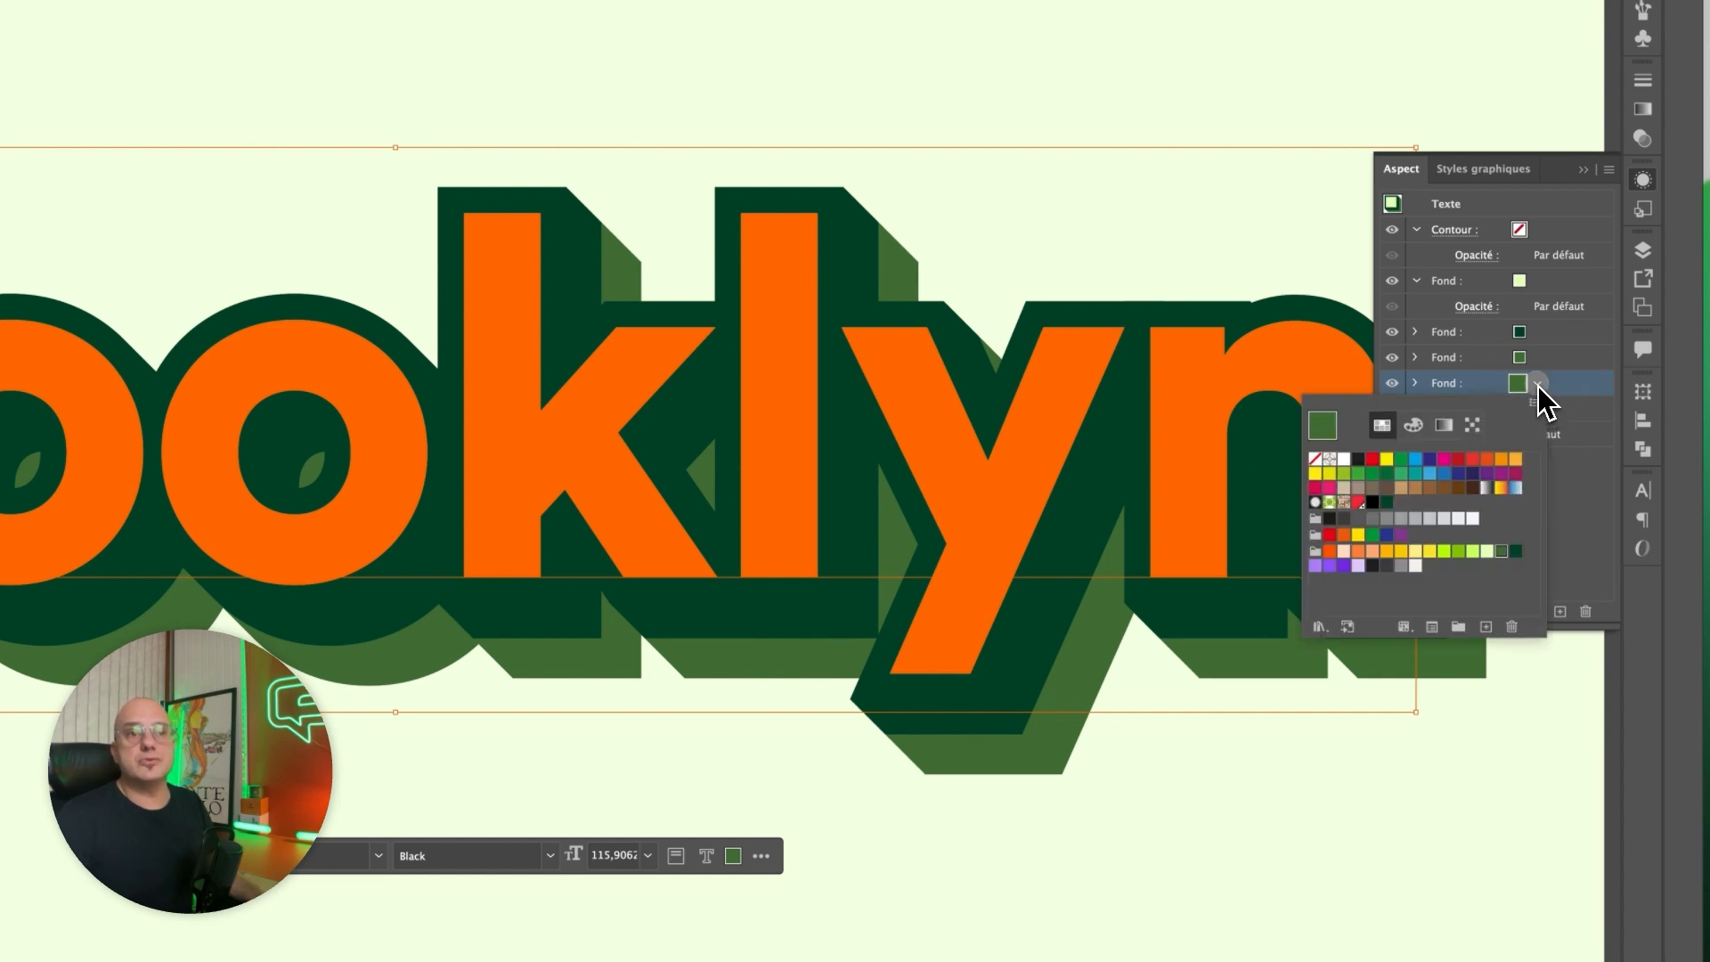
left_click(1458, 552)
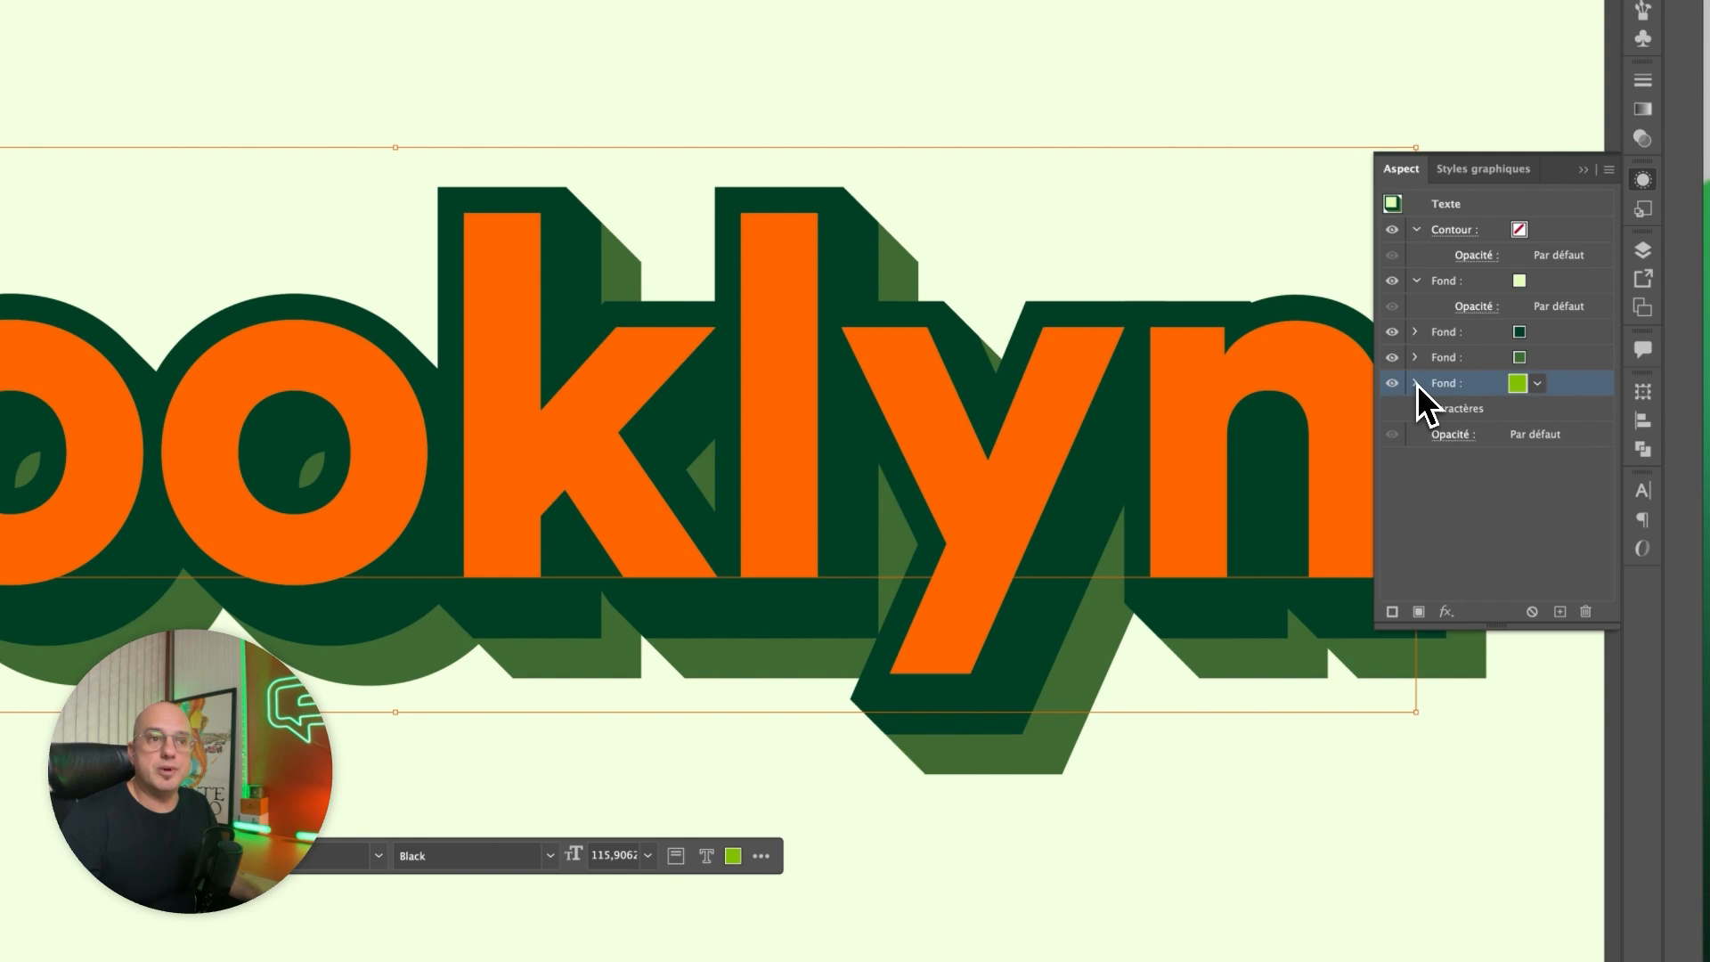
Set the number of copies in the bright green fill's Transformation effect to 132 and apply the change.
left_click(1417, 383)
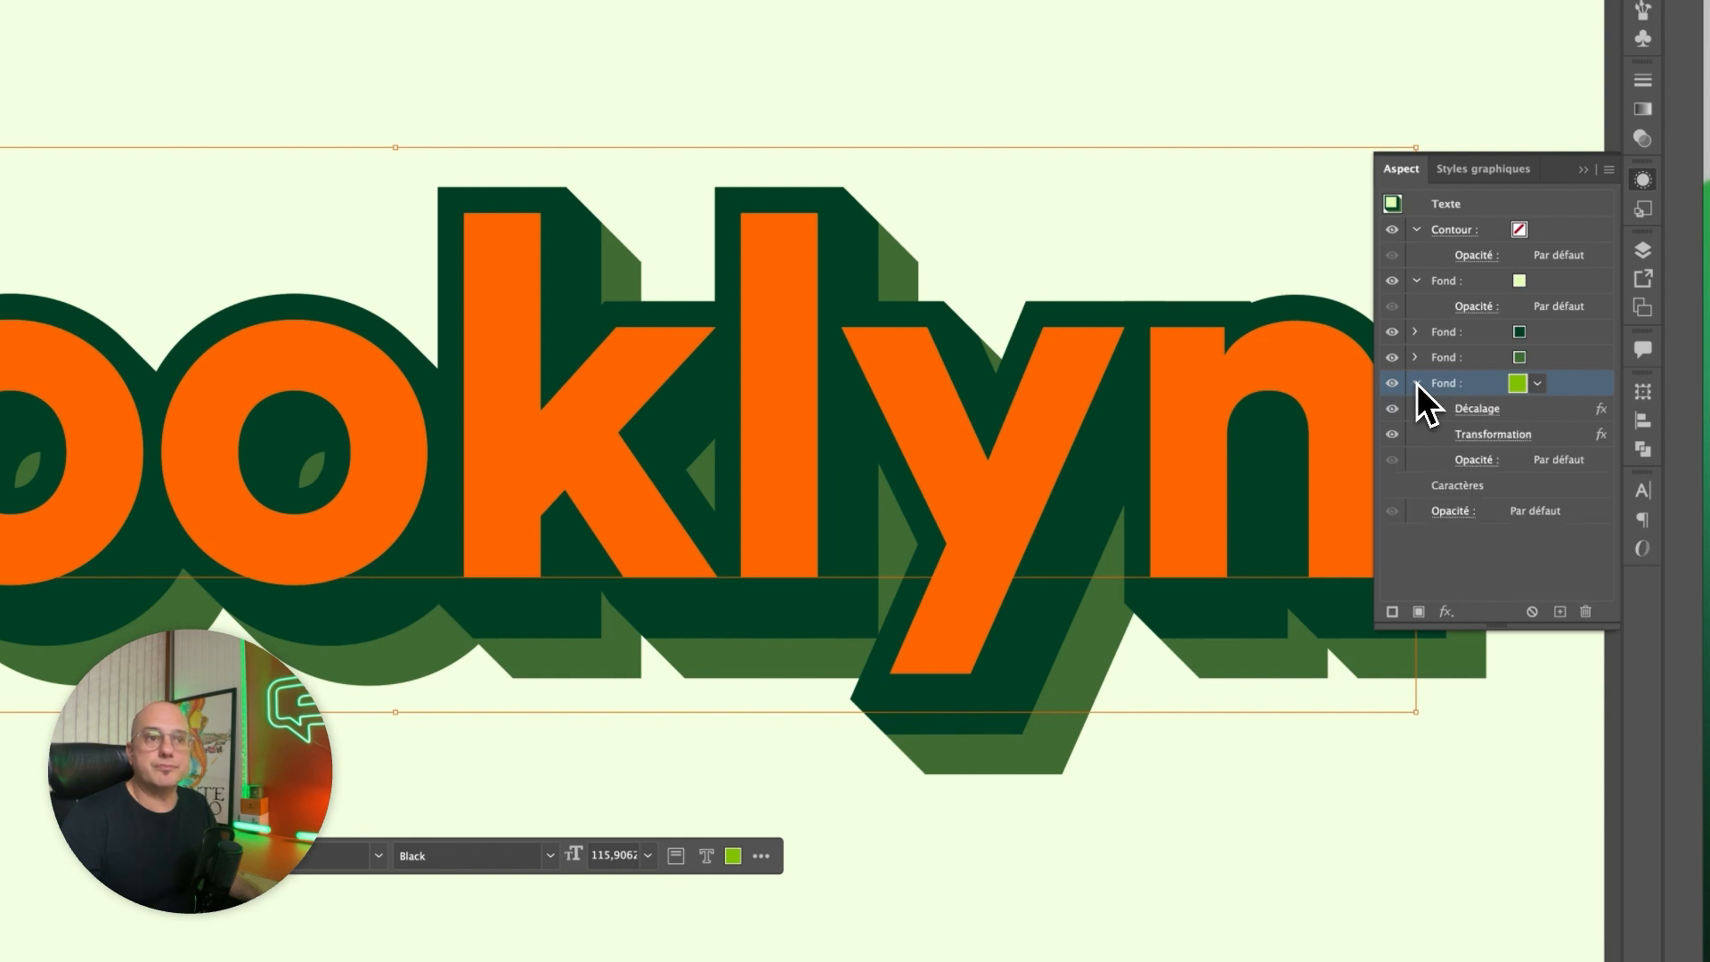
left_click(1496, 435)
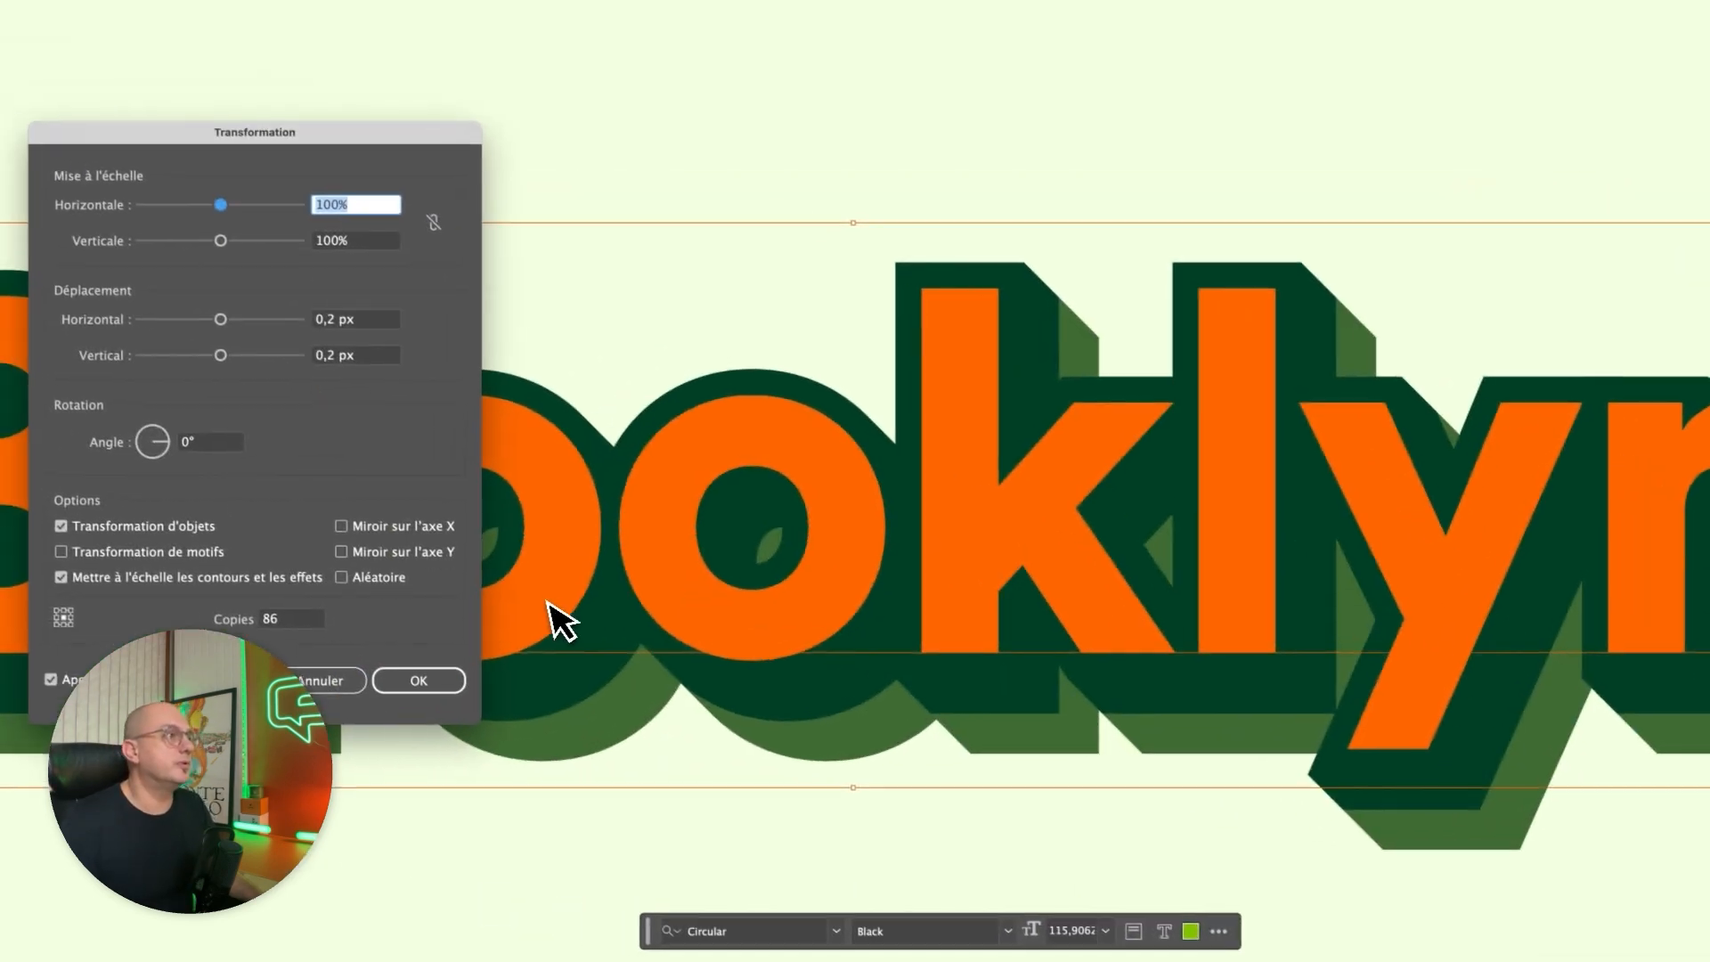
key("Tab")
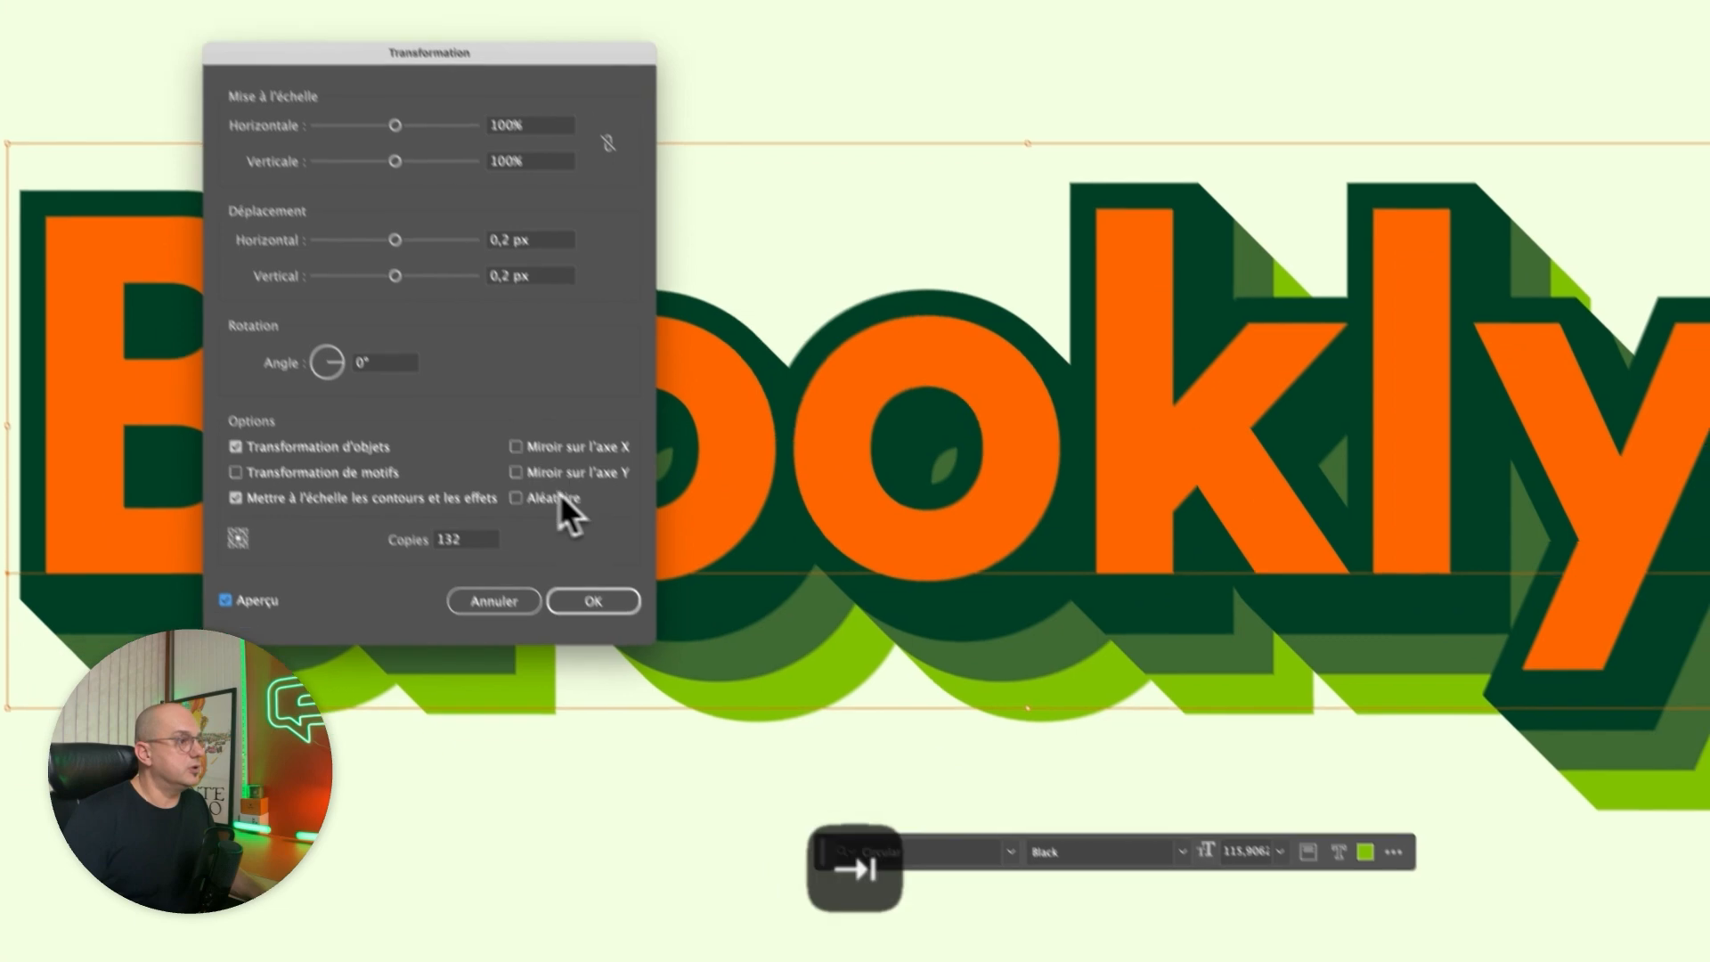
left_click(593, 601)
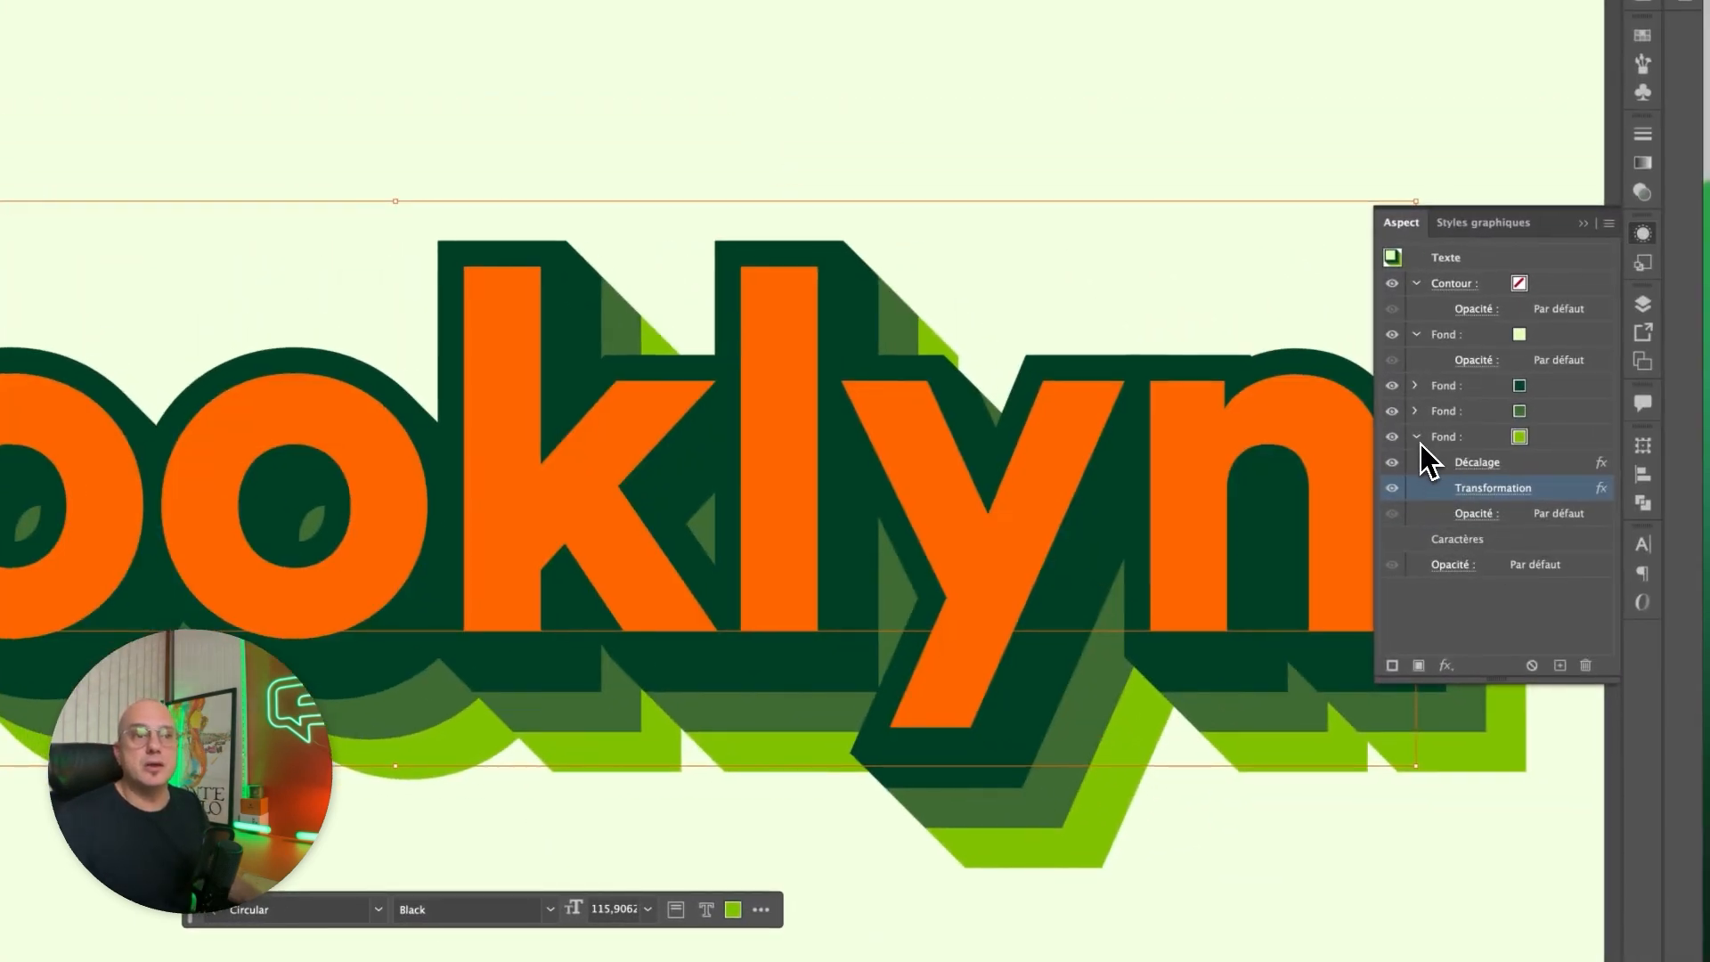
Collapse the bright green fill's effects, duplicate that fill and colour the lower copy white.
left_click(1417, 437)
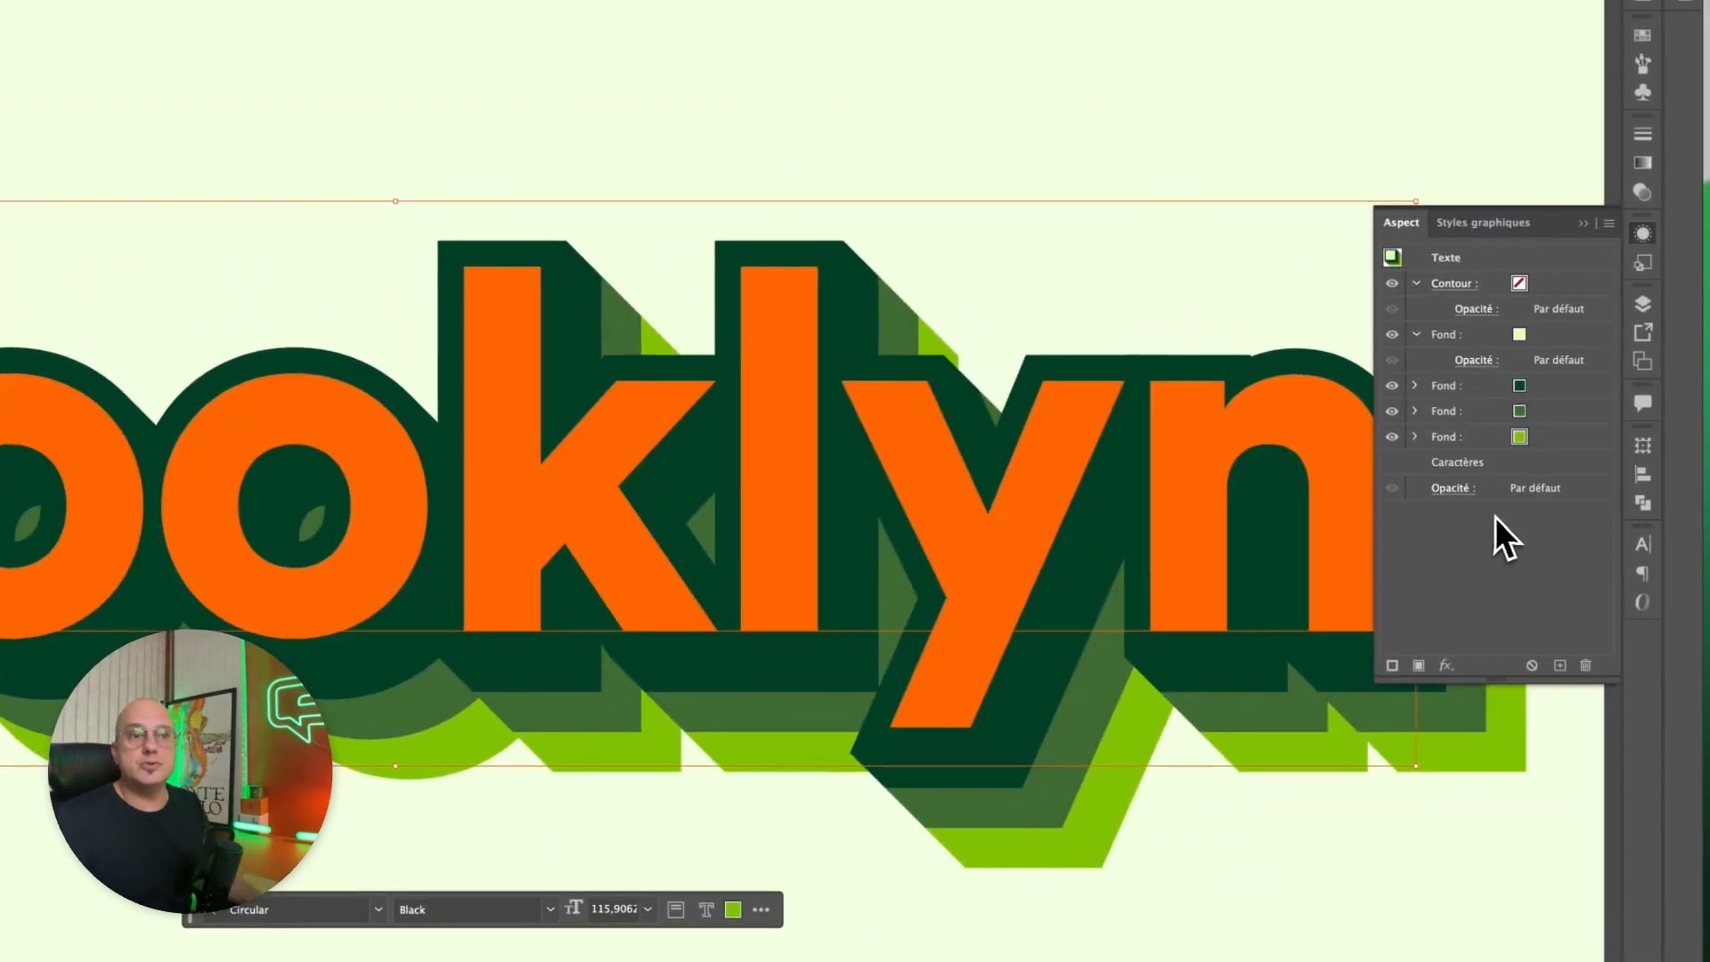
left_click_drag(1567, 446, 1562, 665)
left_click(1566, 463)
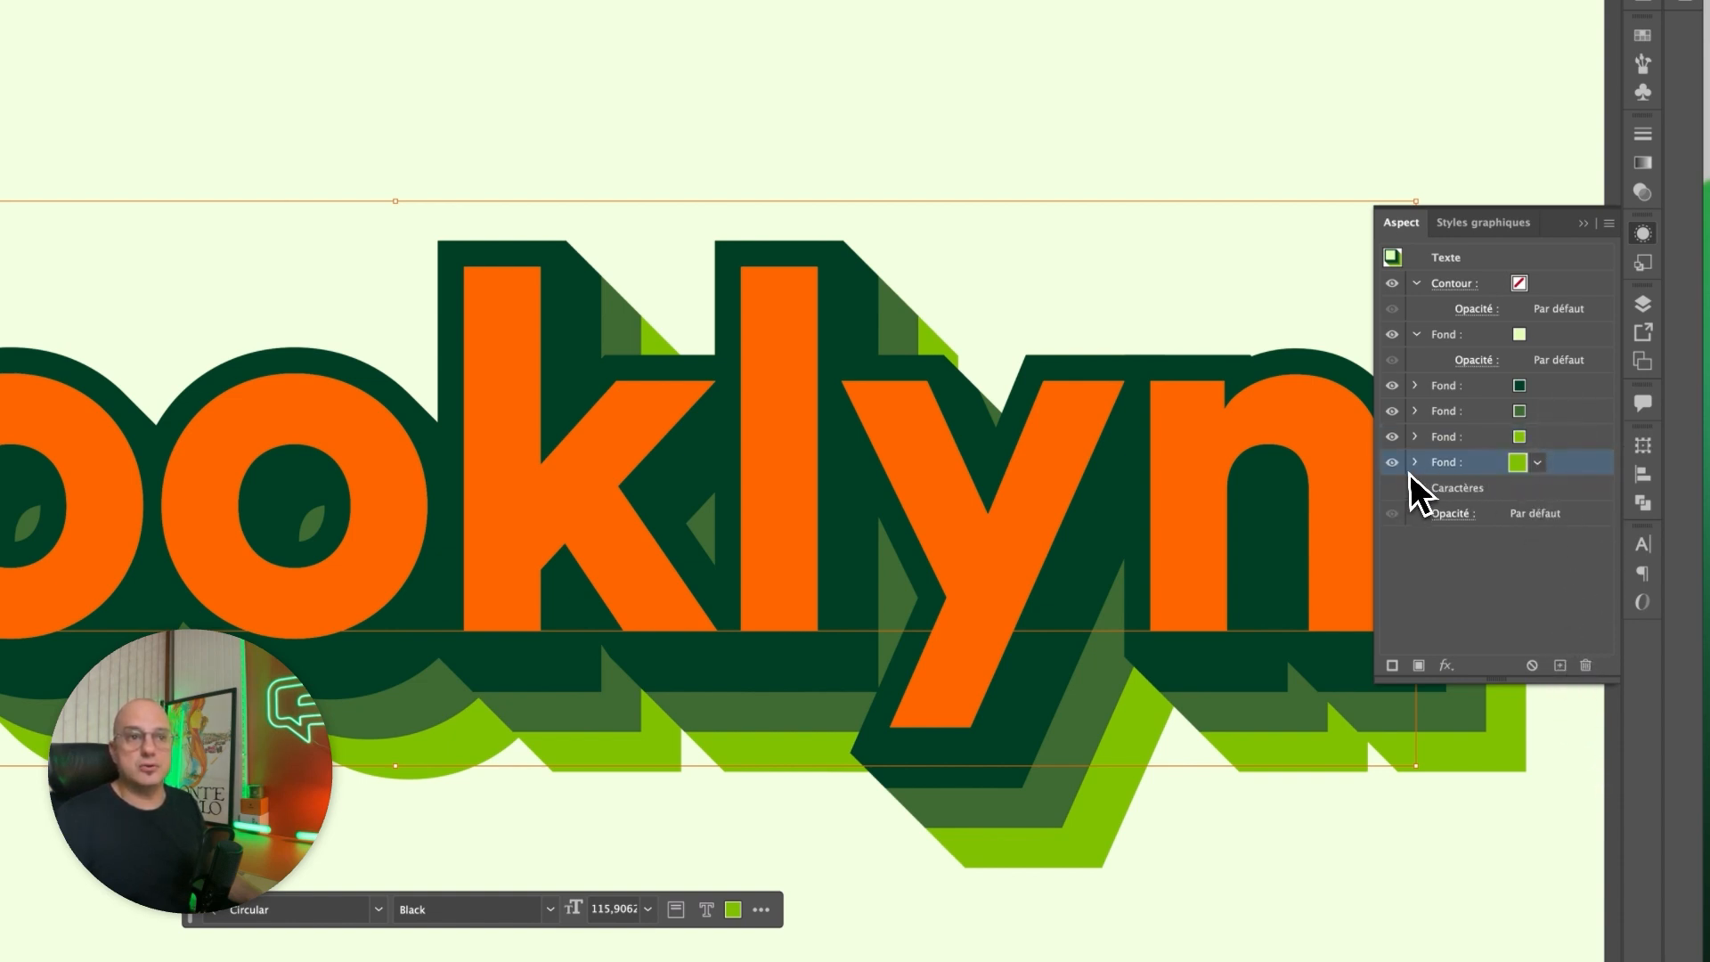
left_click(1539, 463)
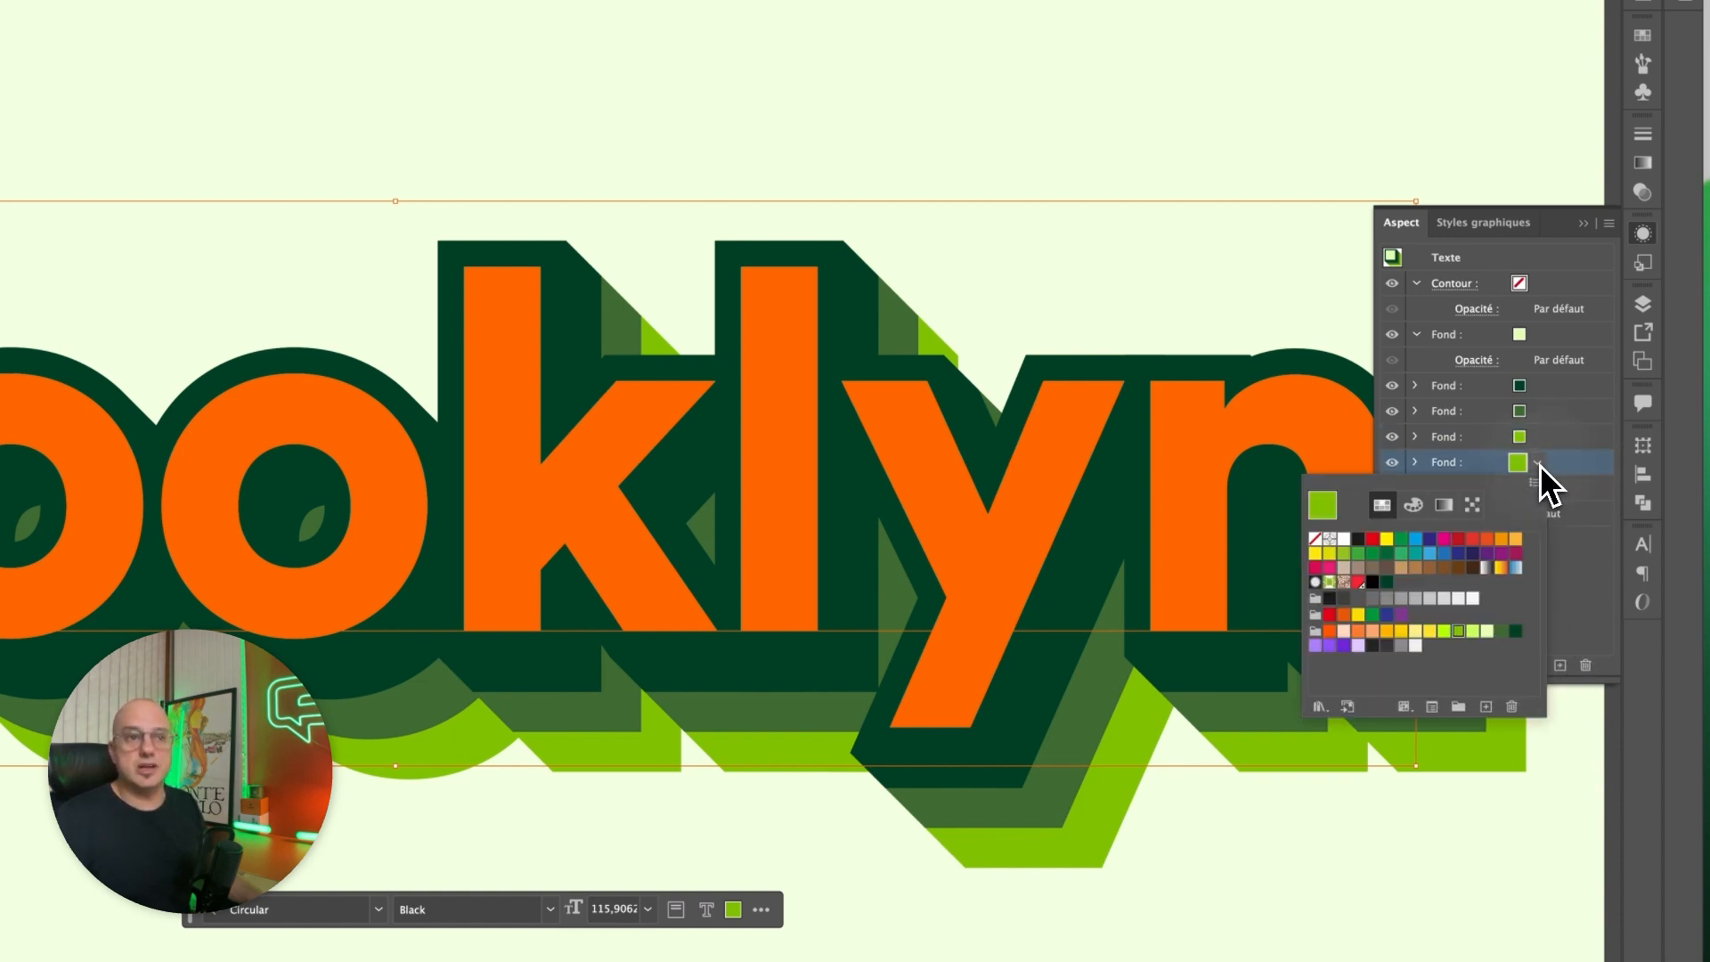
left_click(1344, 540)
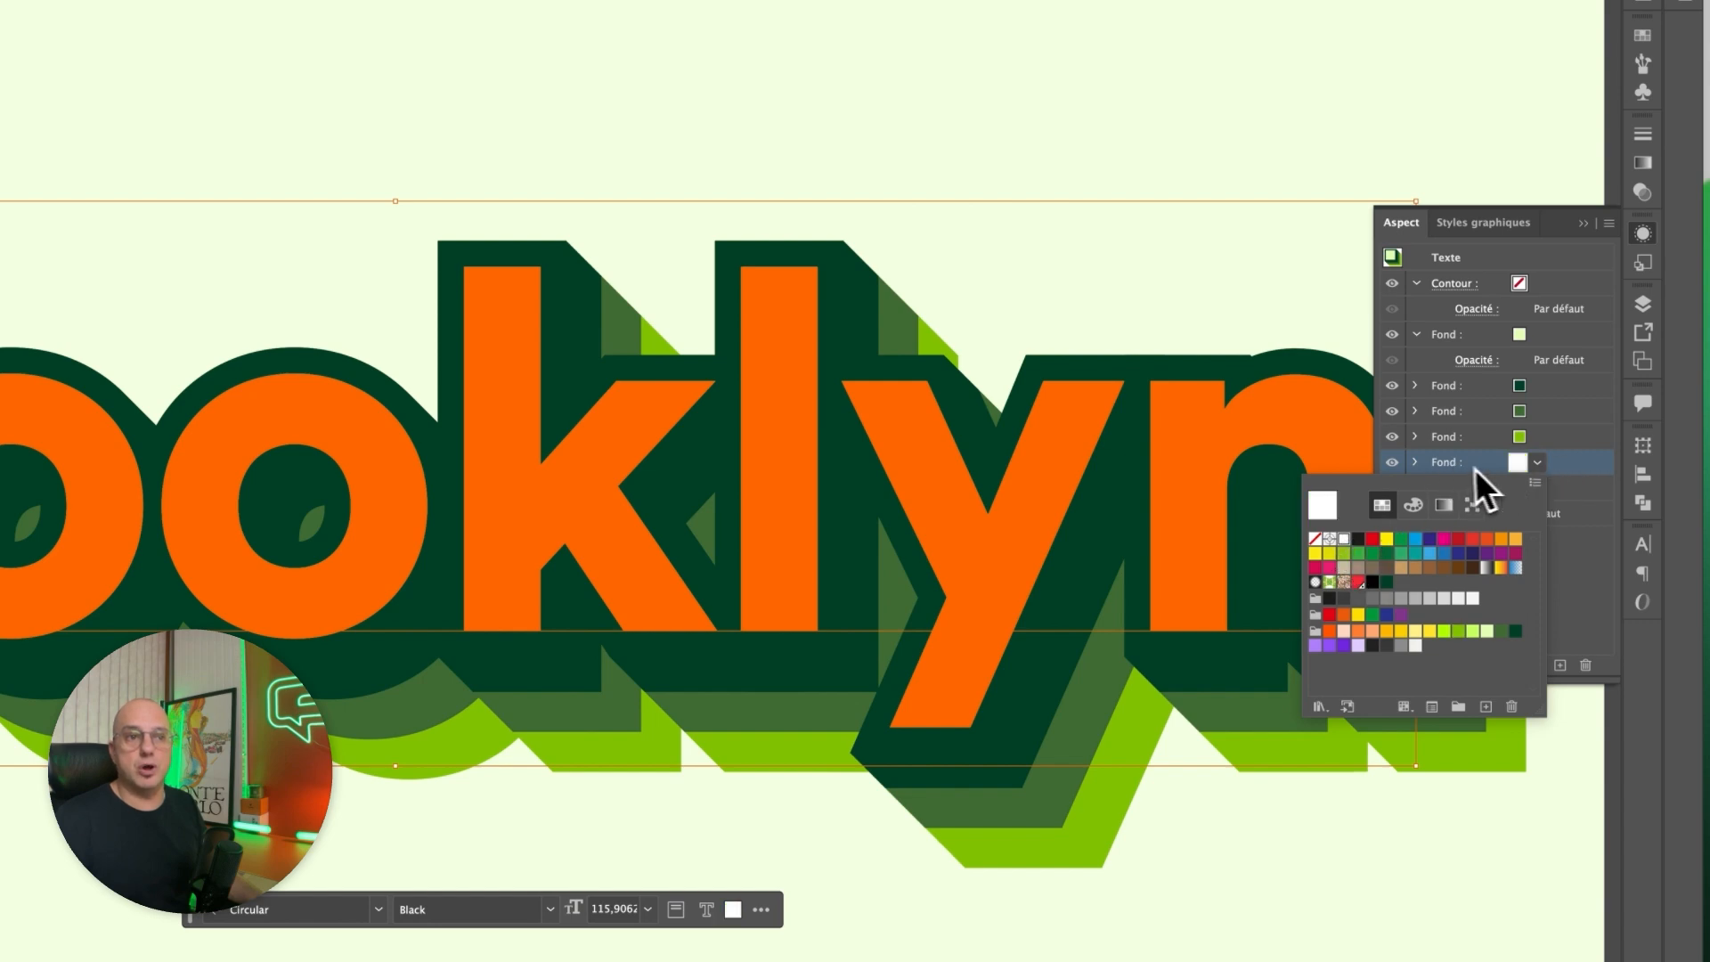
left_click(1419, 464)
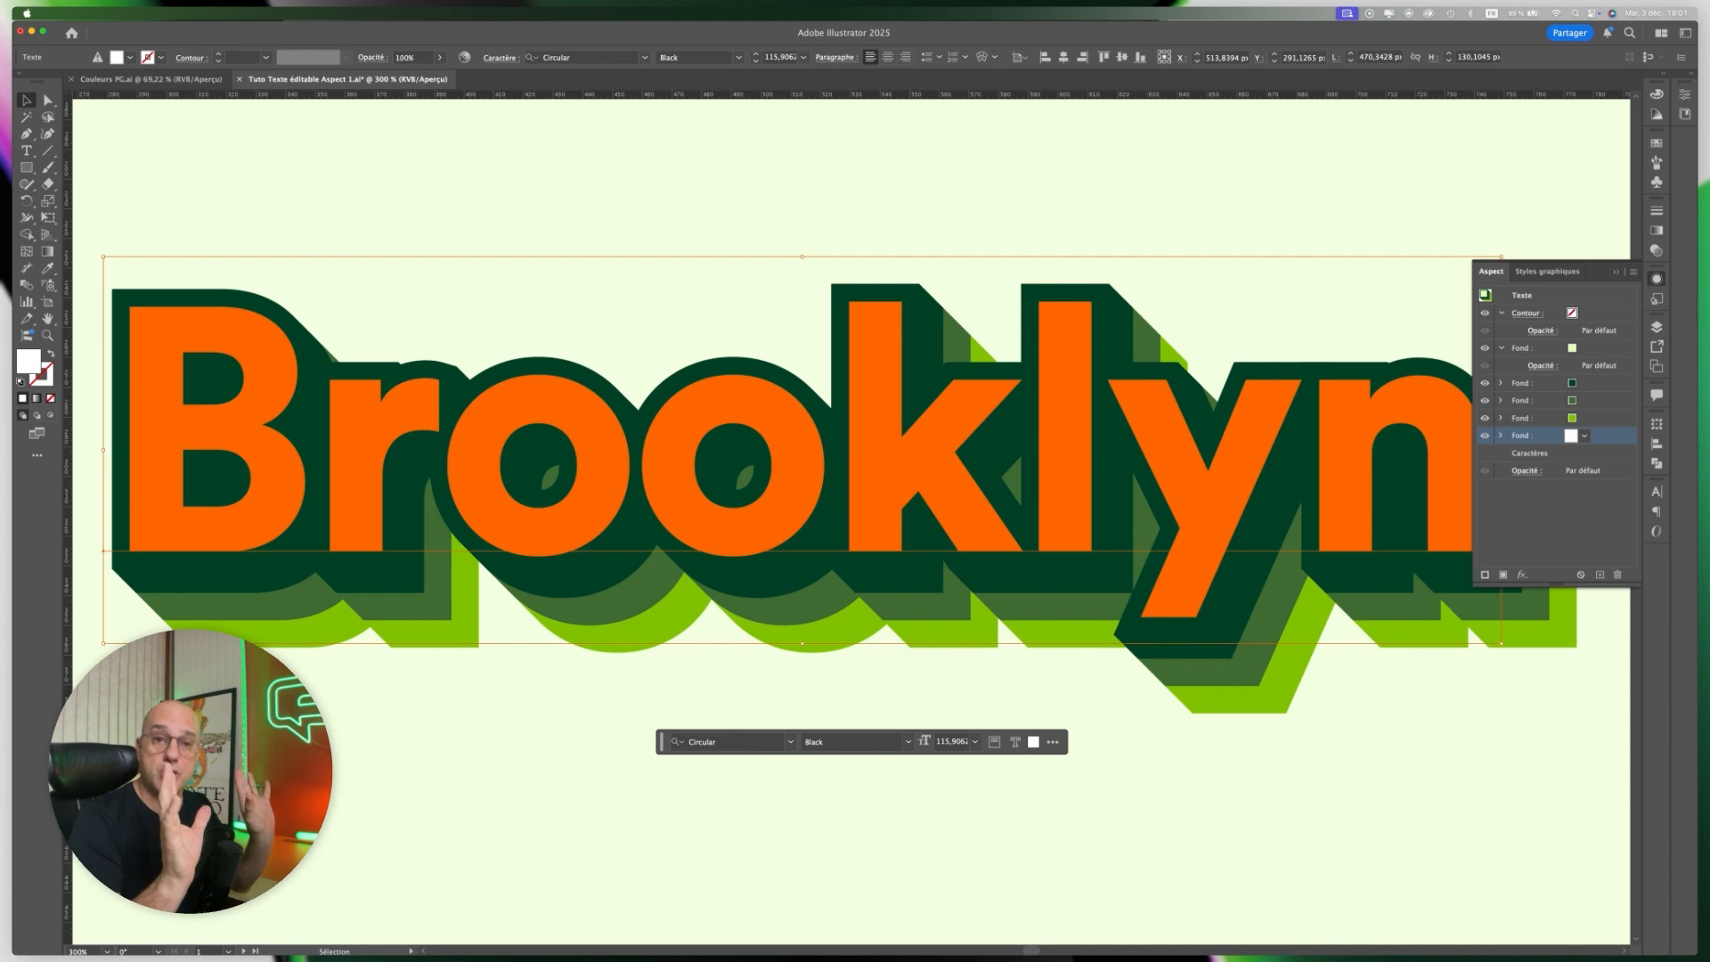
Set the offset in the white fill's Décalage effect to 8 px and apply the change.
left_click(1502, 436)
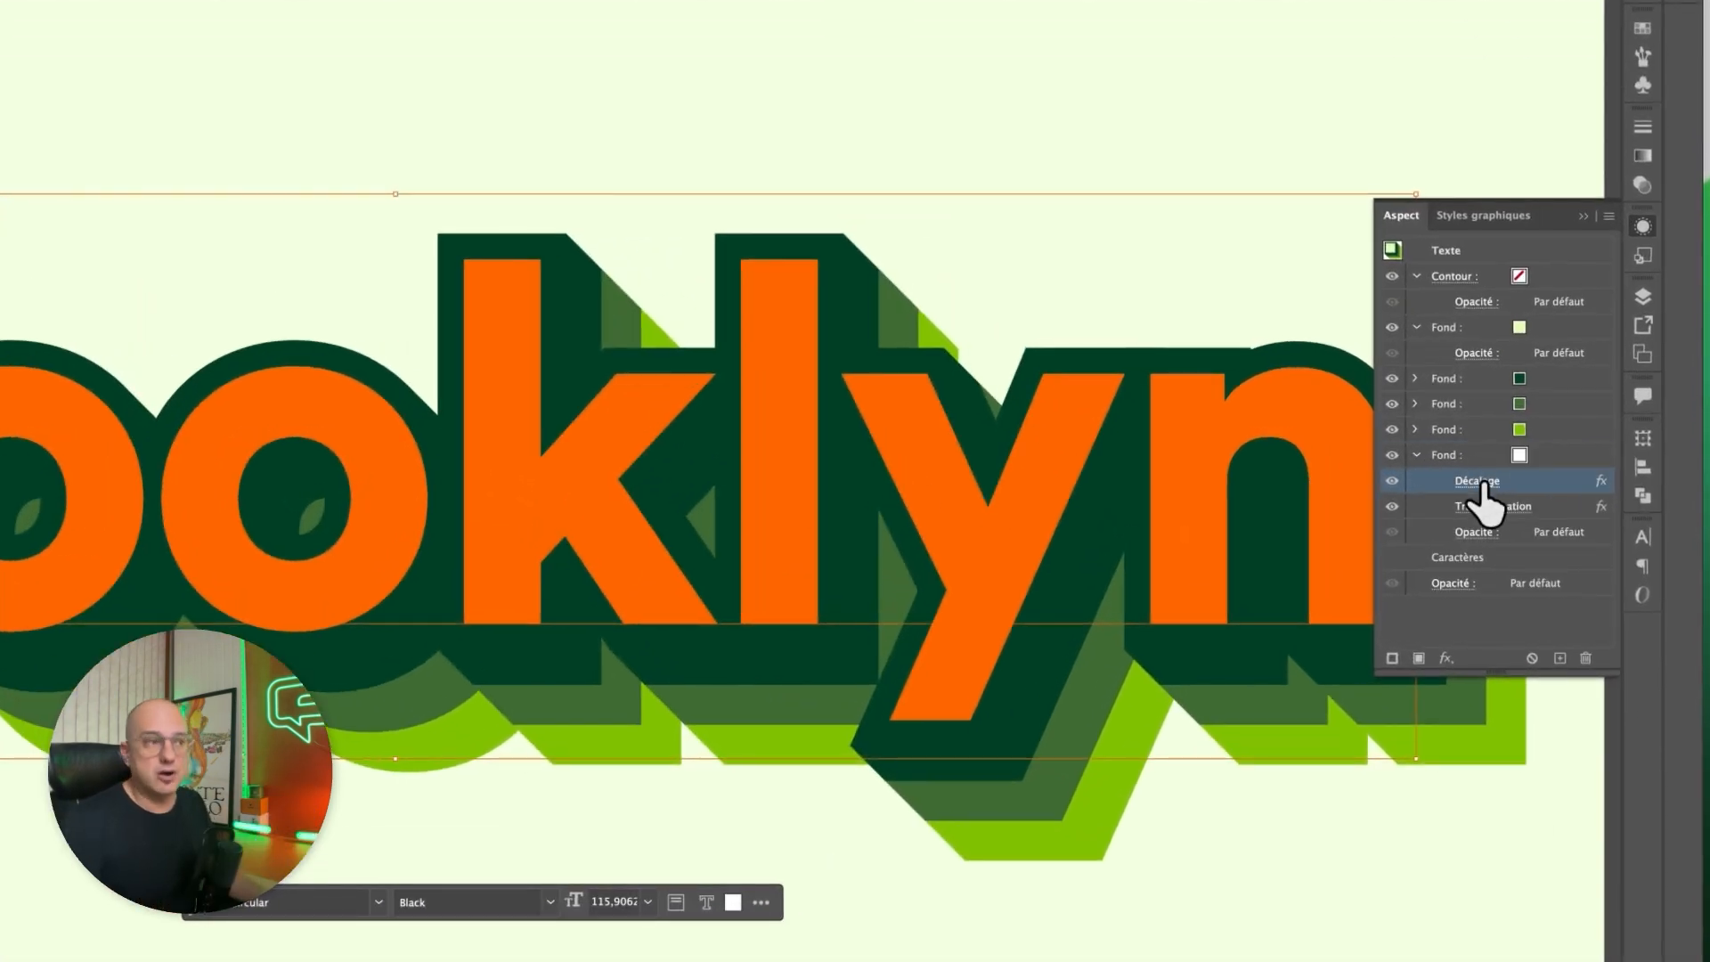
left_click(1543, 453)
left_click(188, 464)
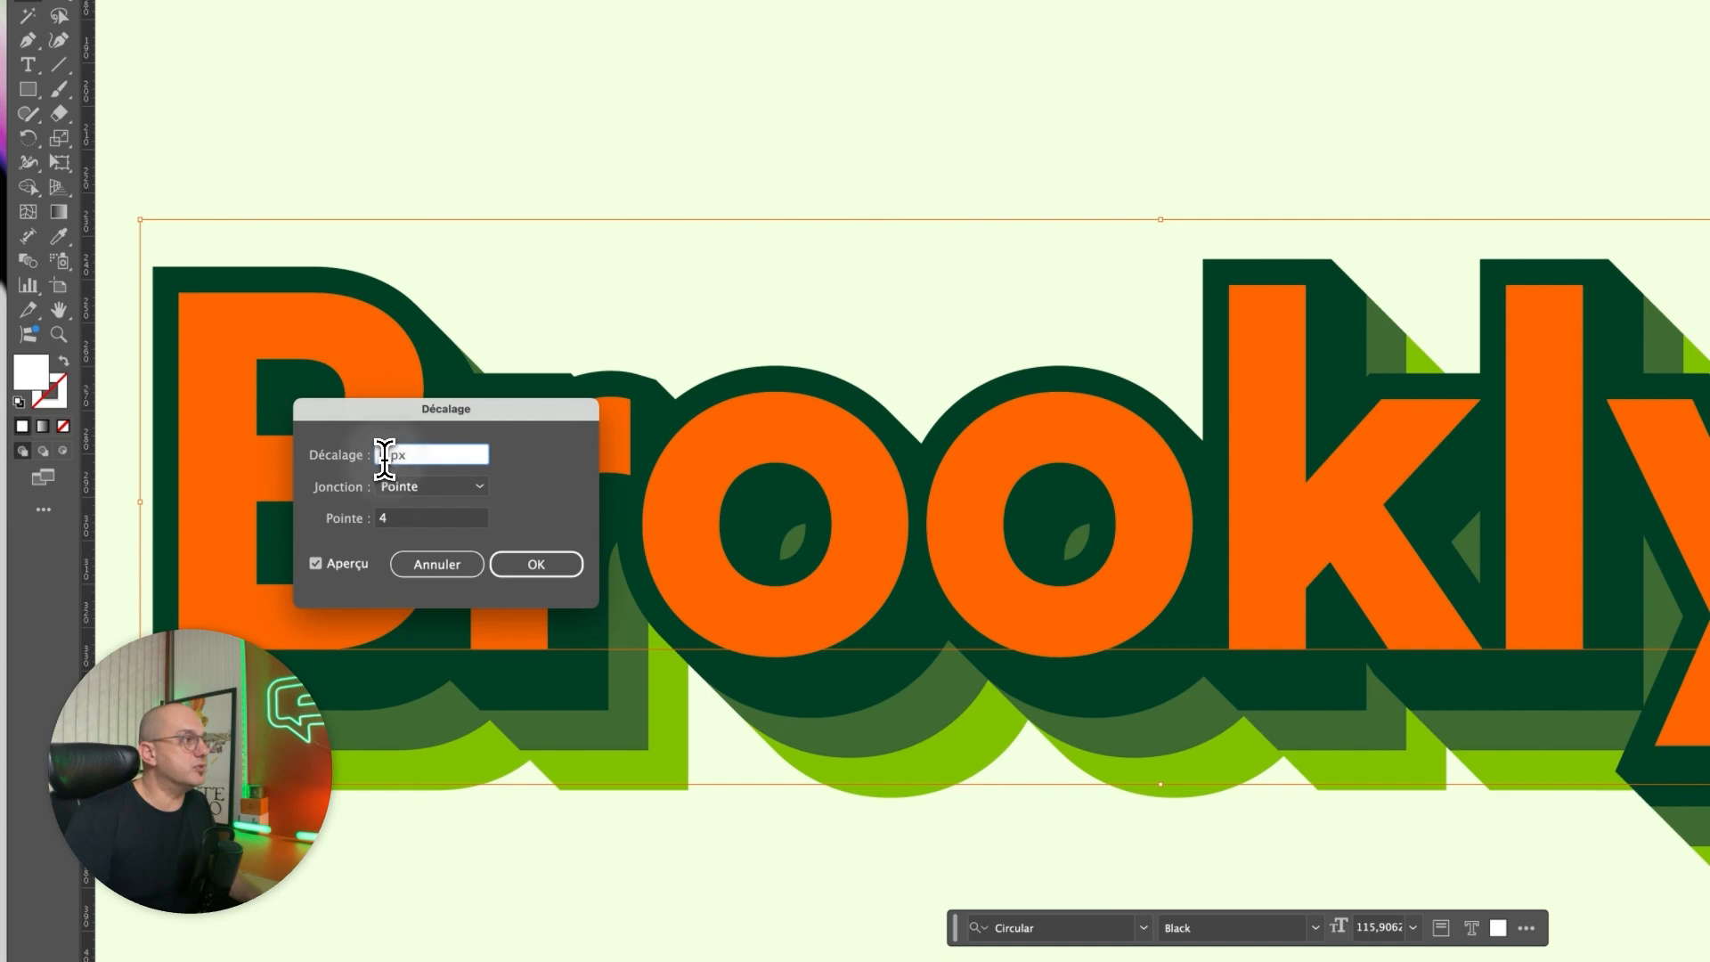
type("8")
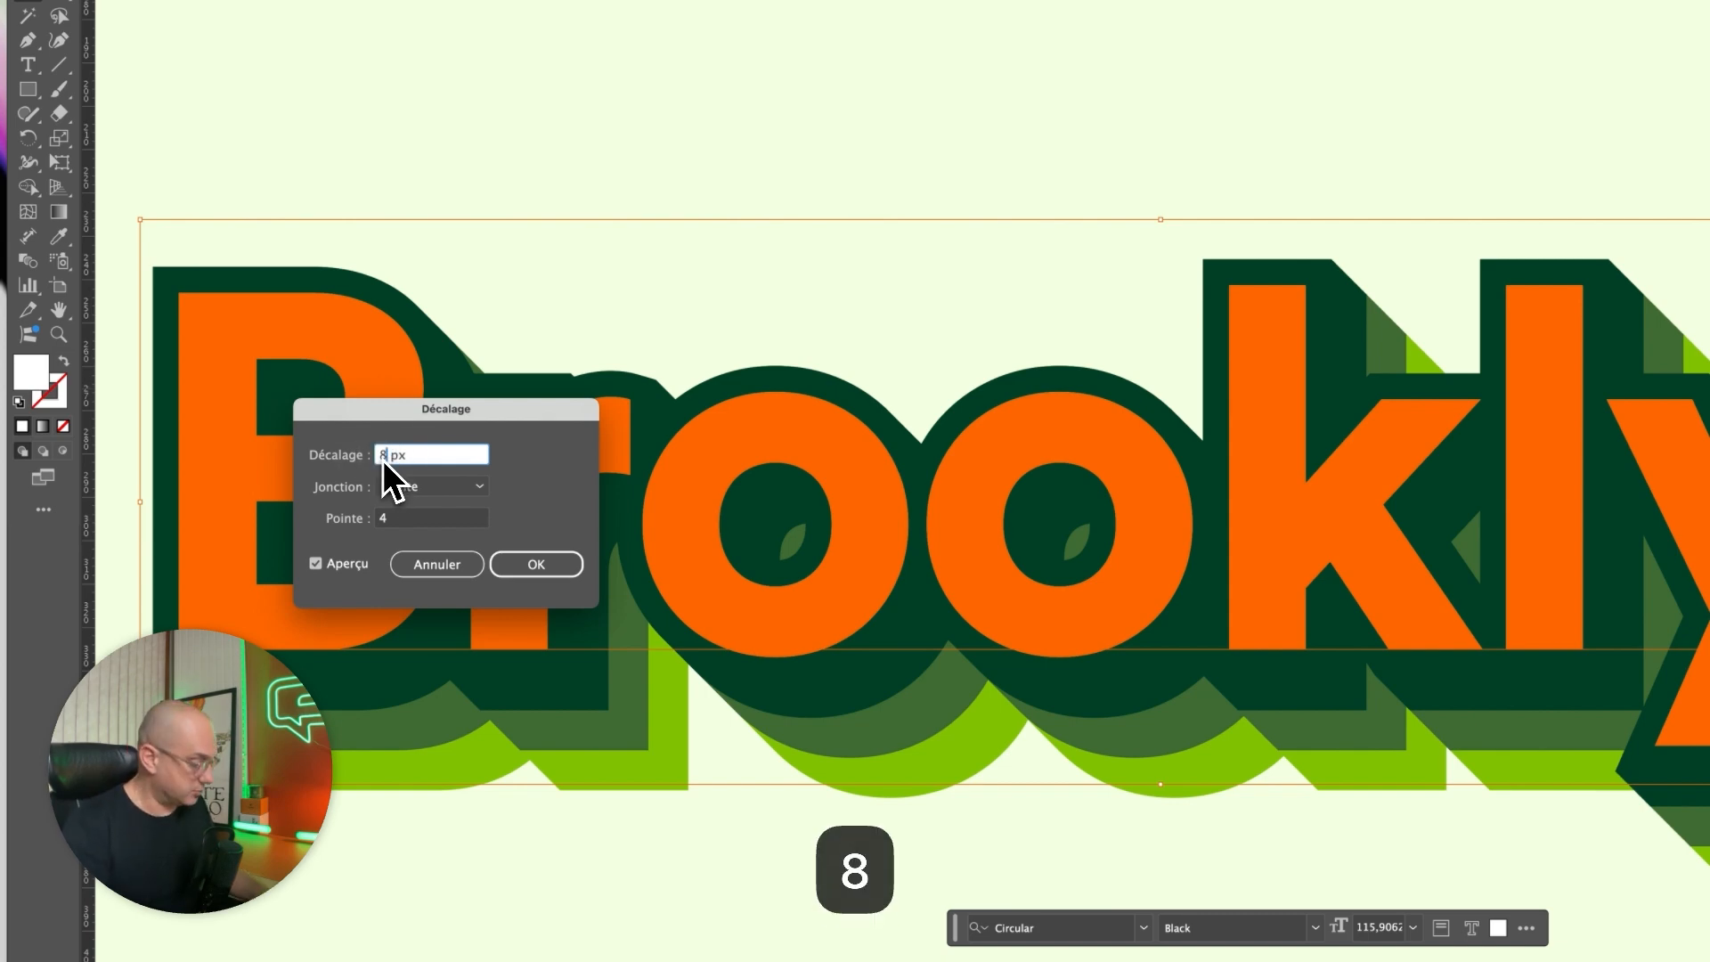
key("Tab")
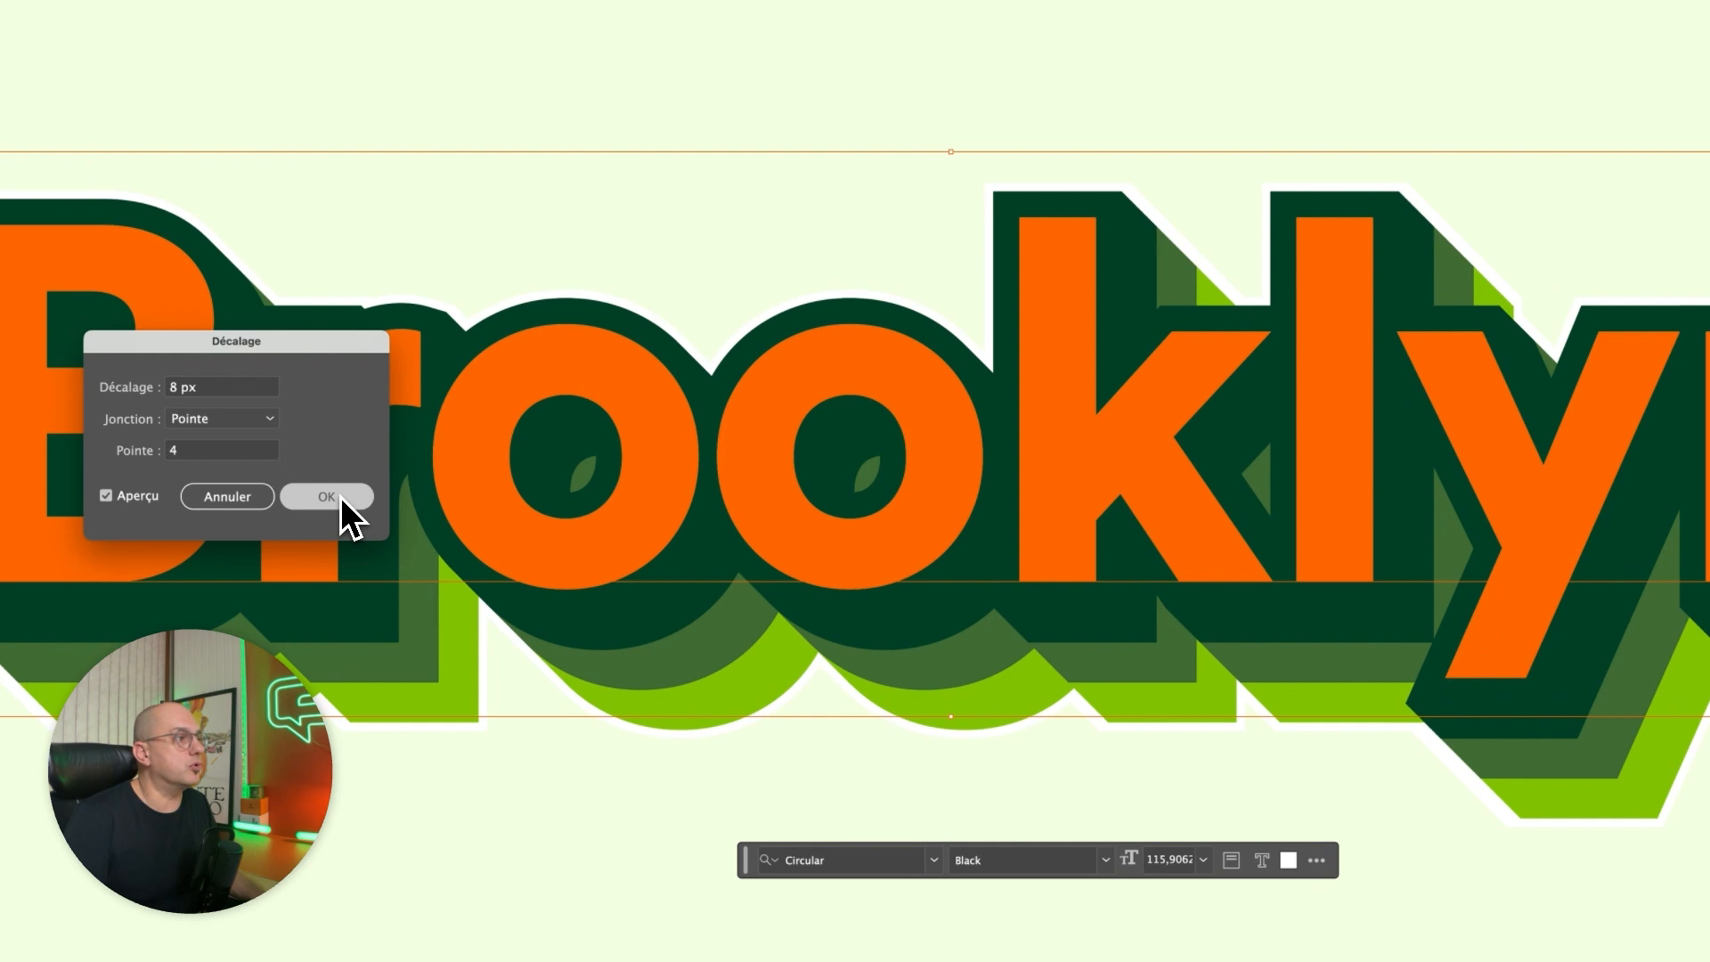
left_click(341, 496)
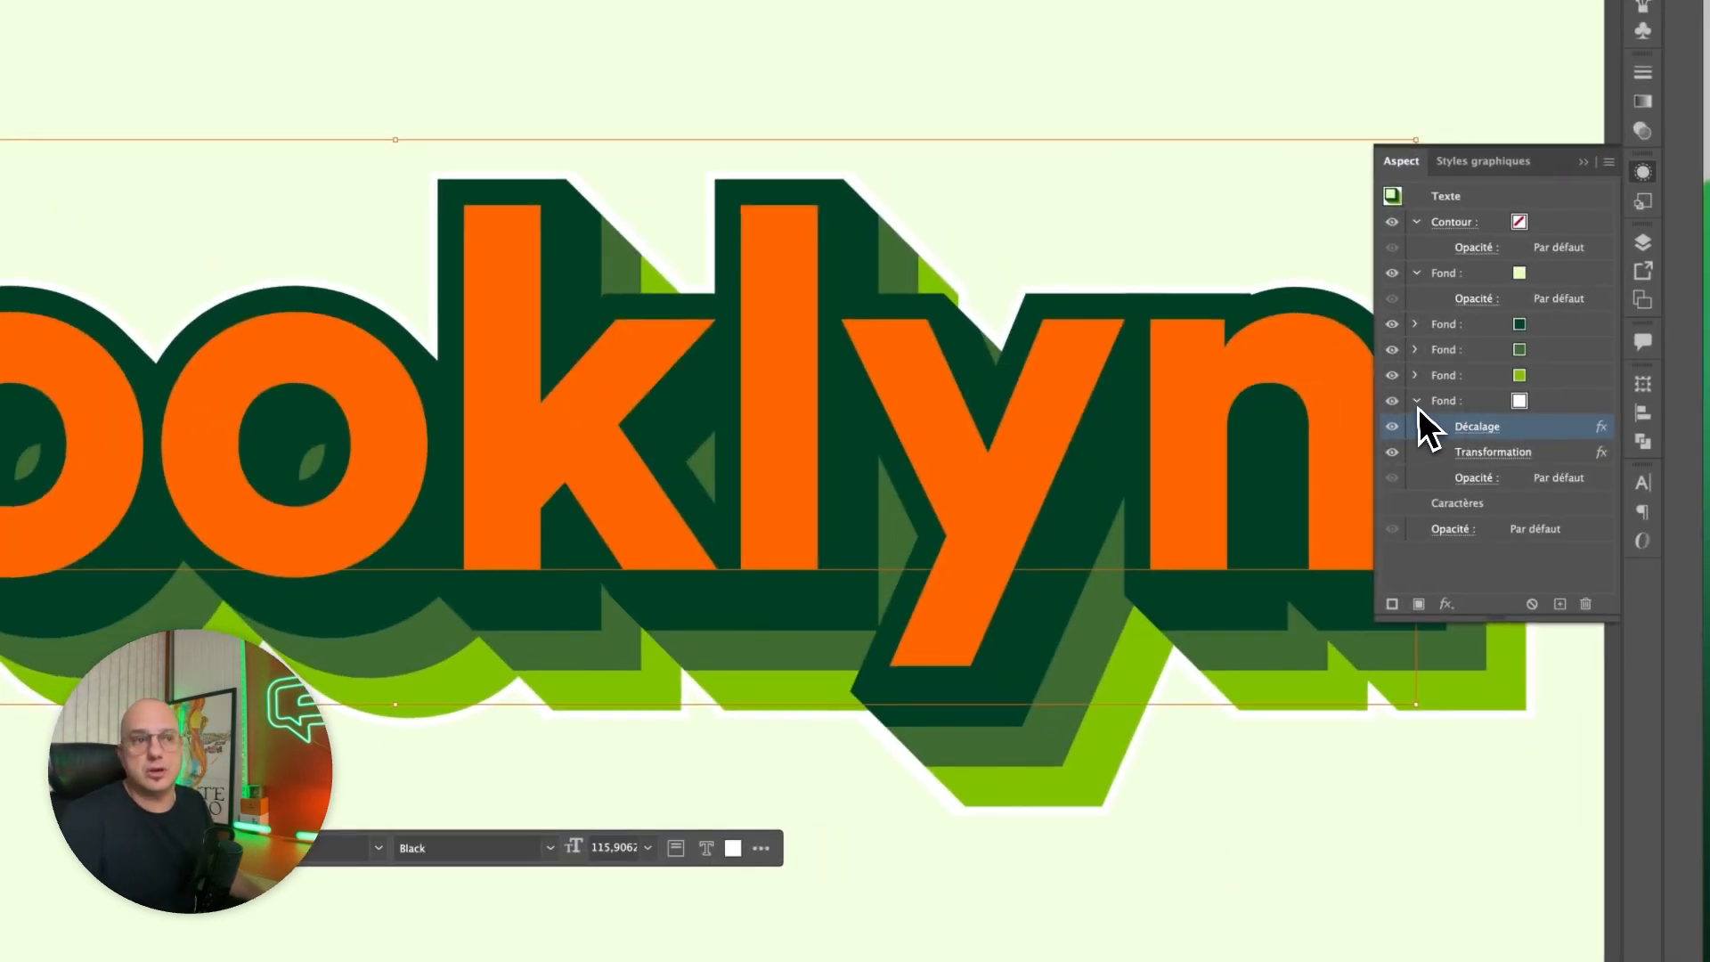
Collapse the white fill's effects, duplicate that fill and colour the lower copy with the lime green swatch.
left_click(1416, 402)
left_click(1562, 405)
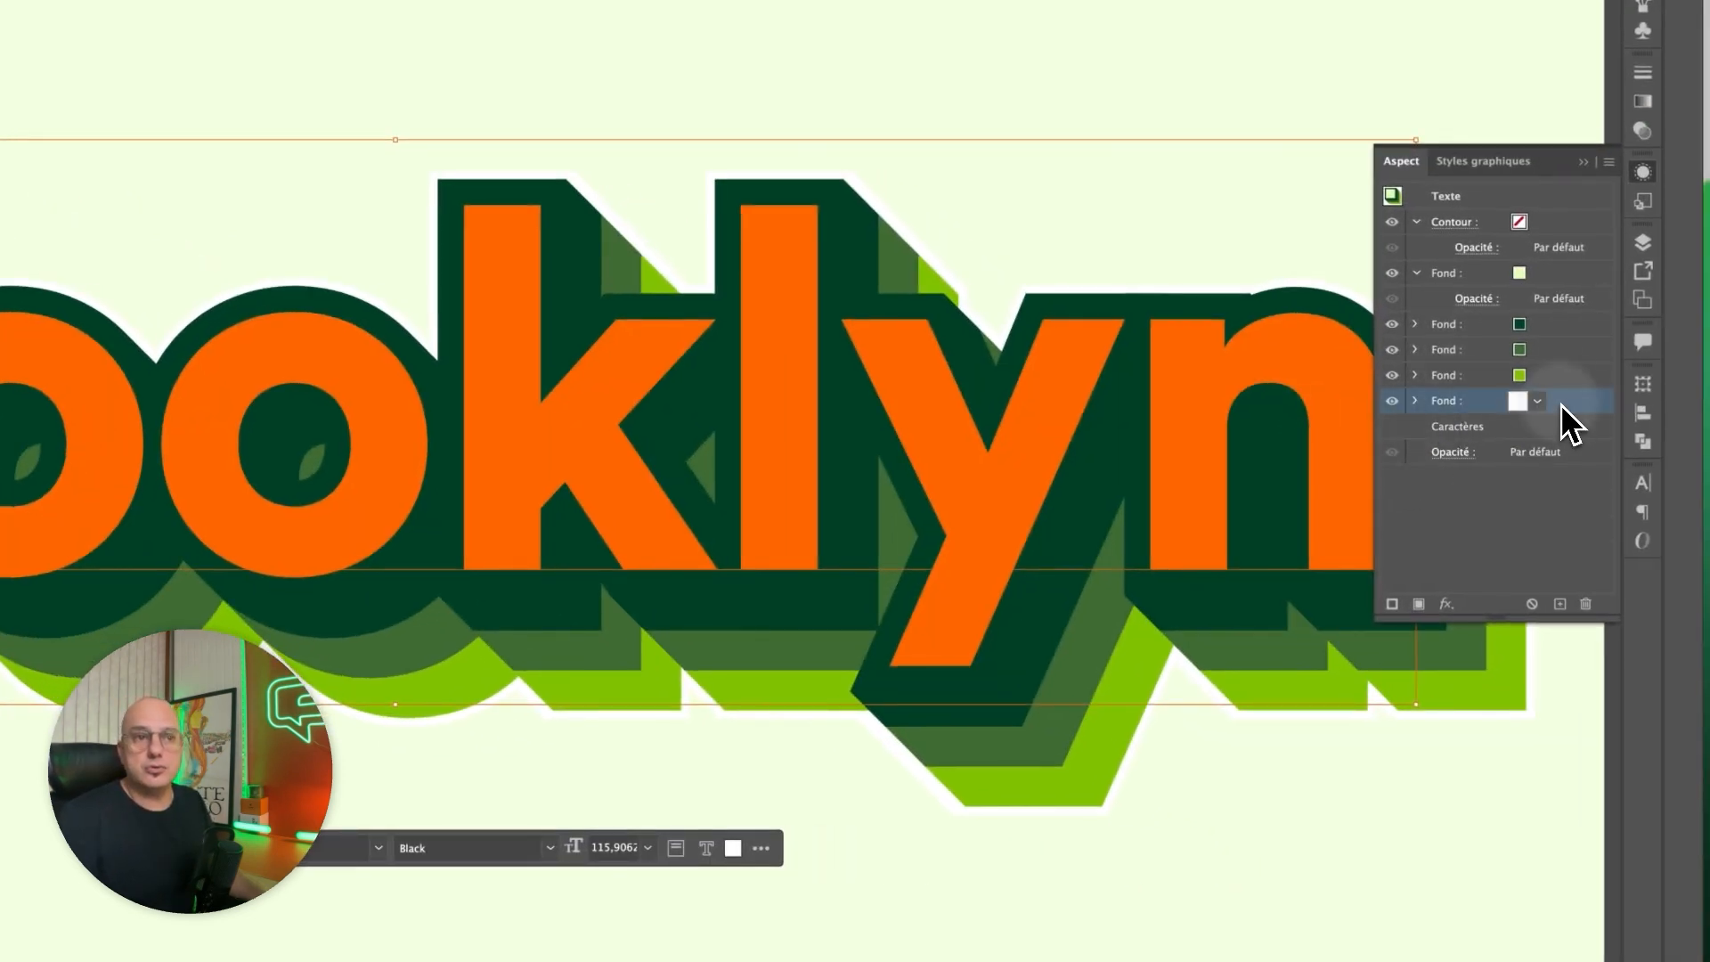
left_click_drag(1594, 430, 1559, 604)
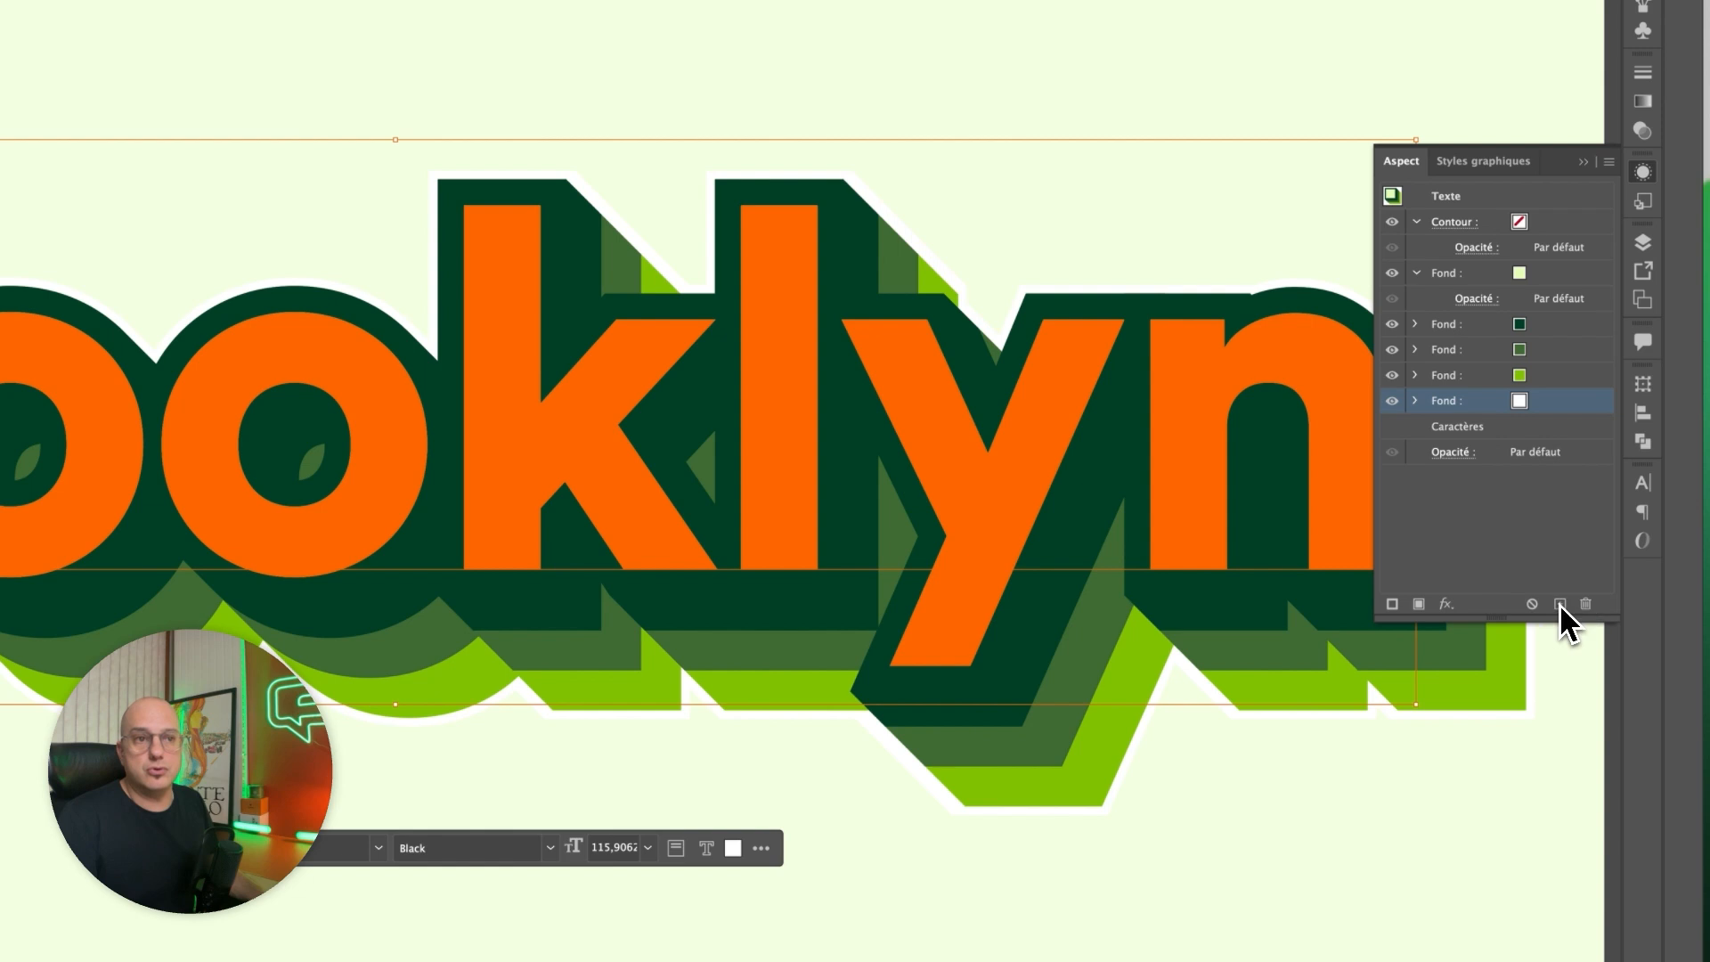
left_click(1582, 428)
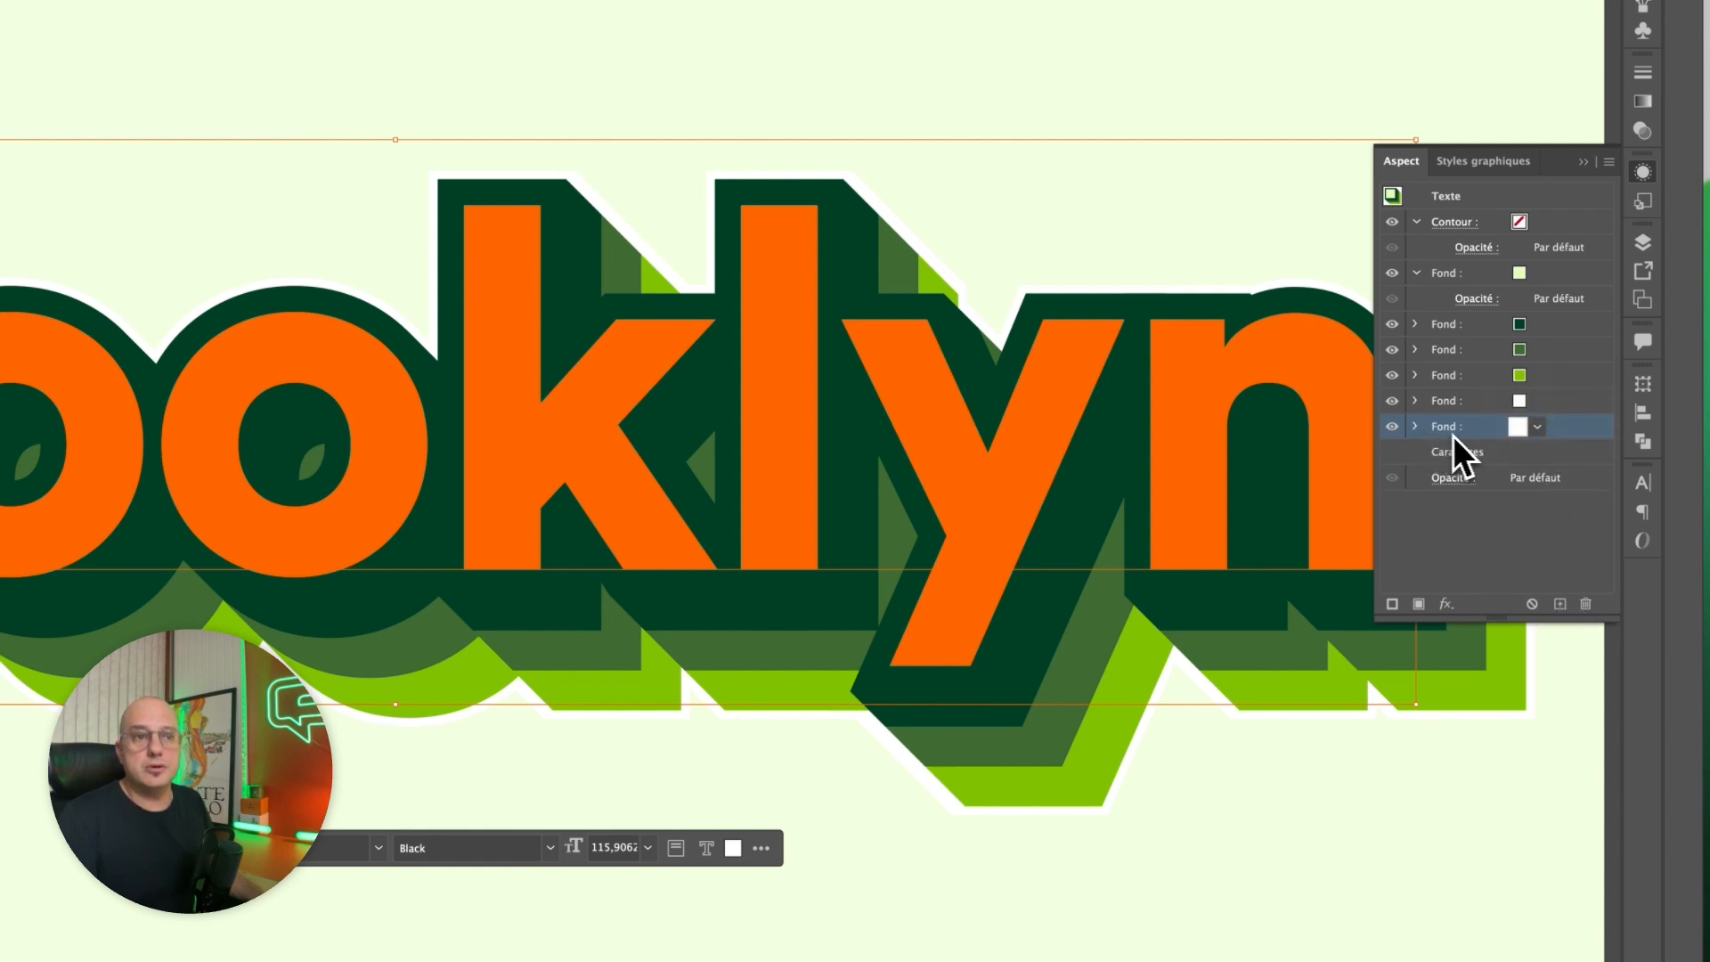
left_click(1416, 428)
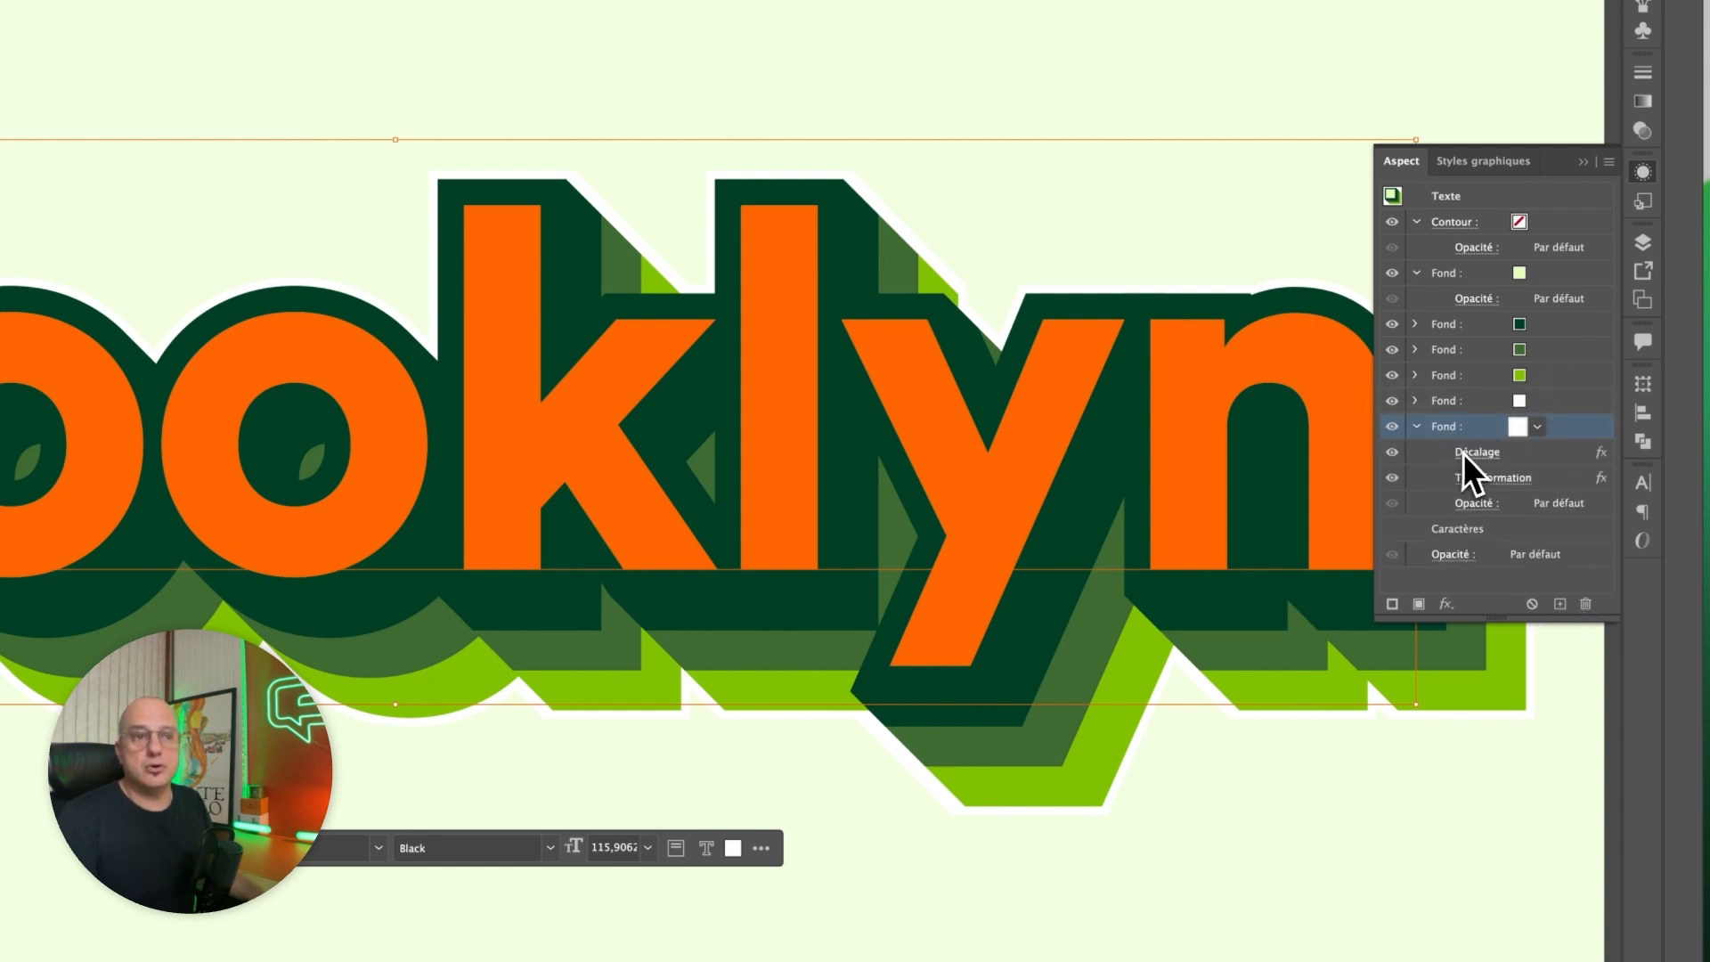
left_click(1538, 428)
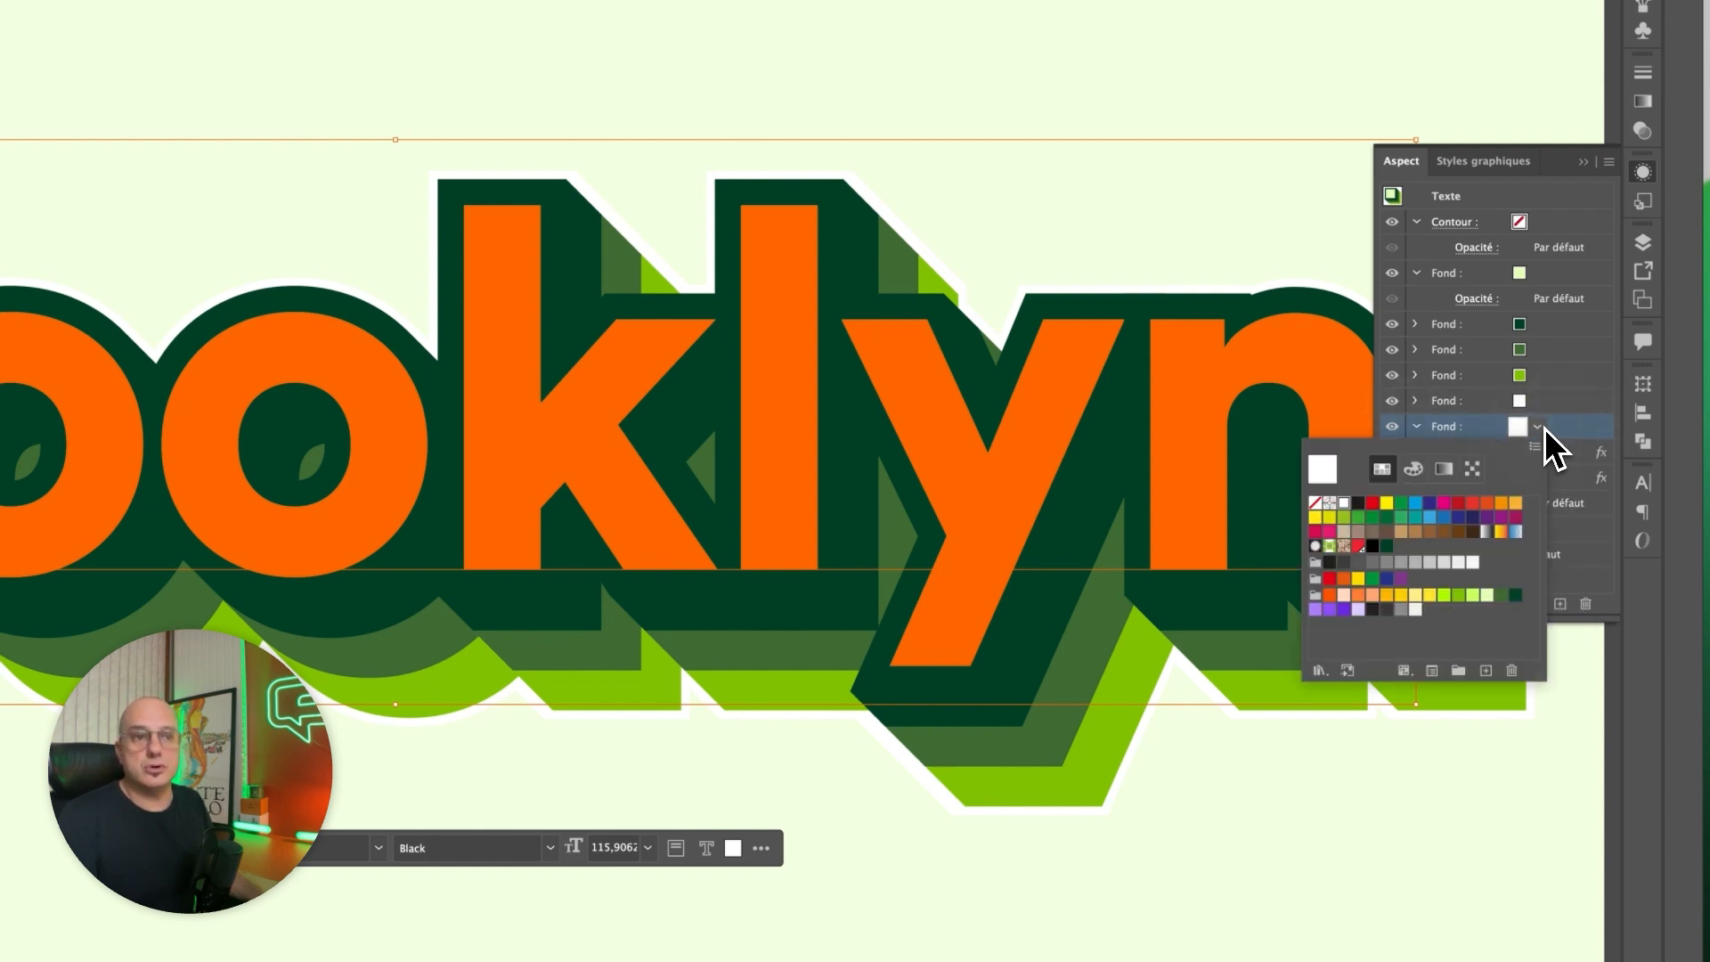
left_click(1443, 594)
left_click(1592, 432)
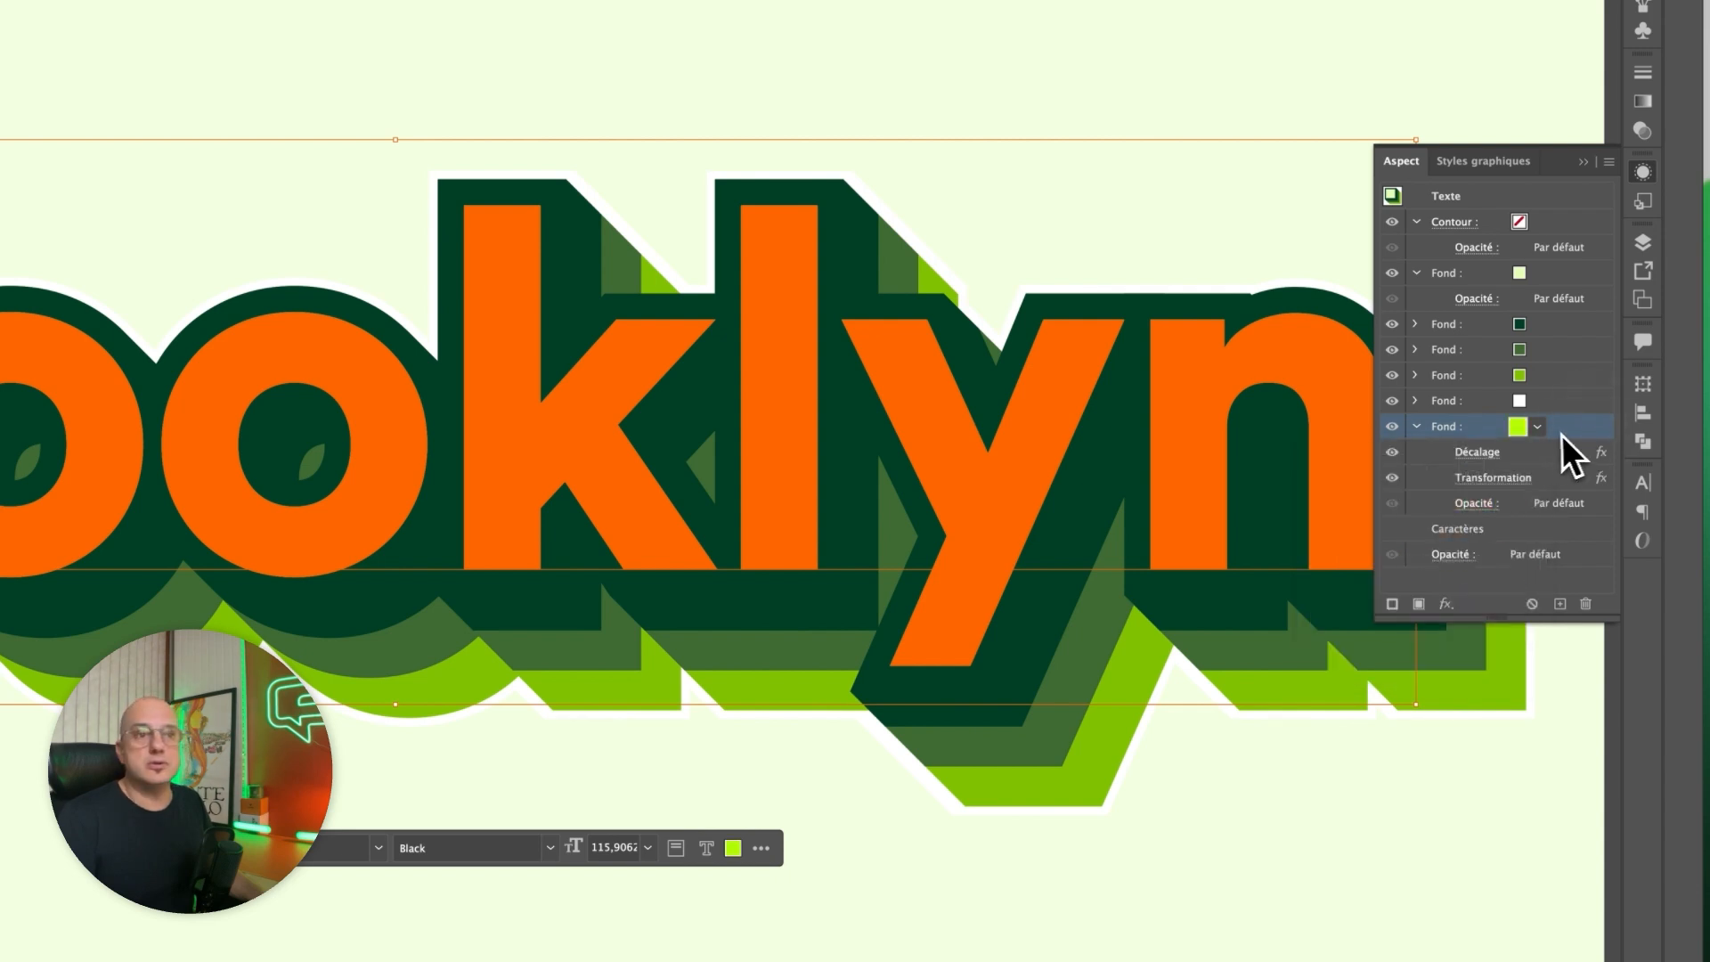
Set the offset in the lime green fill's Décalage effect to 10 px, apply it and collapse the fill's effects.
left_click(1478, 452)
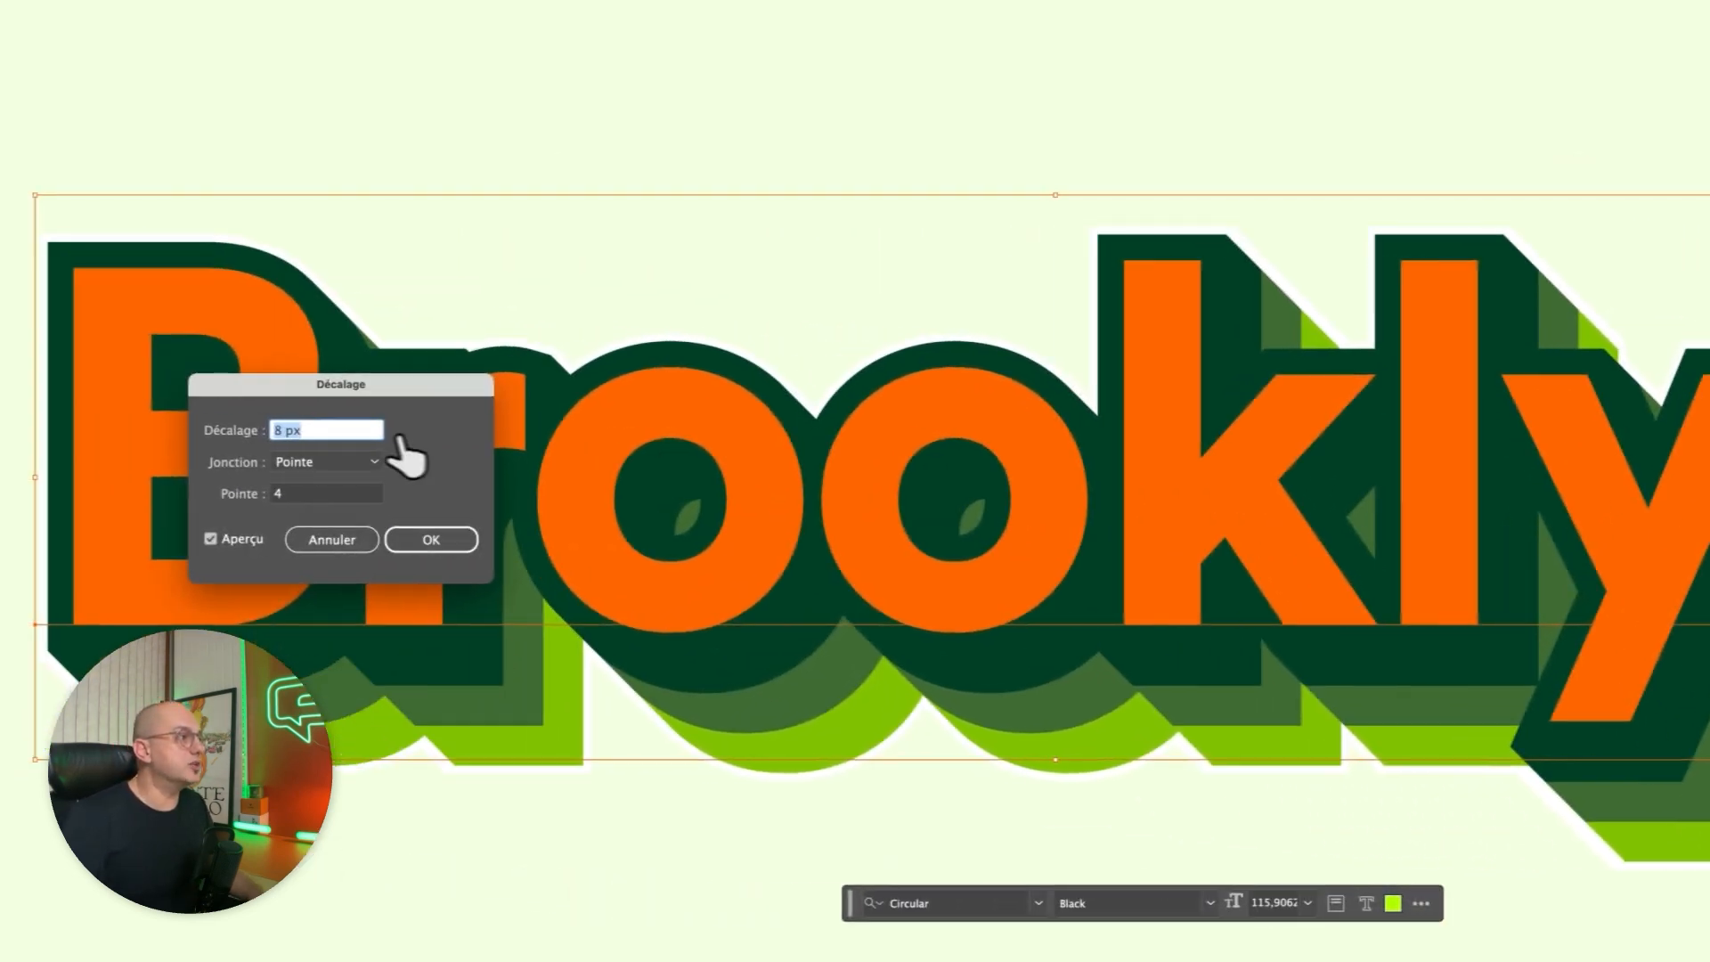
left_click(286, 430)
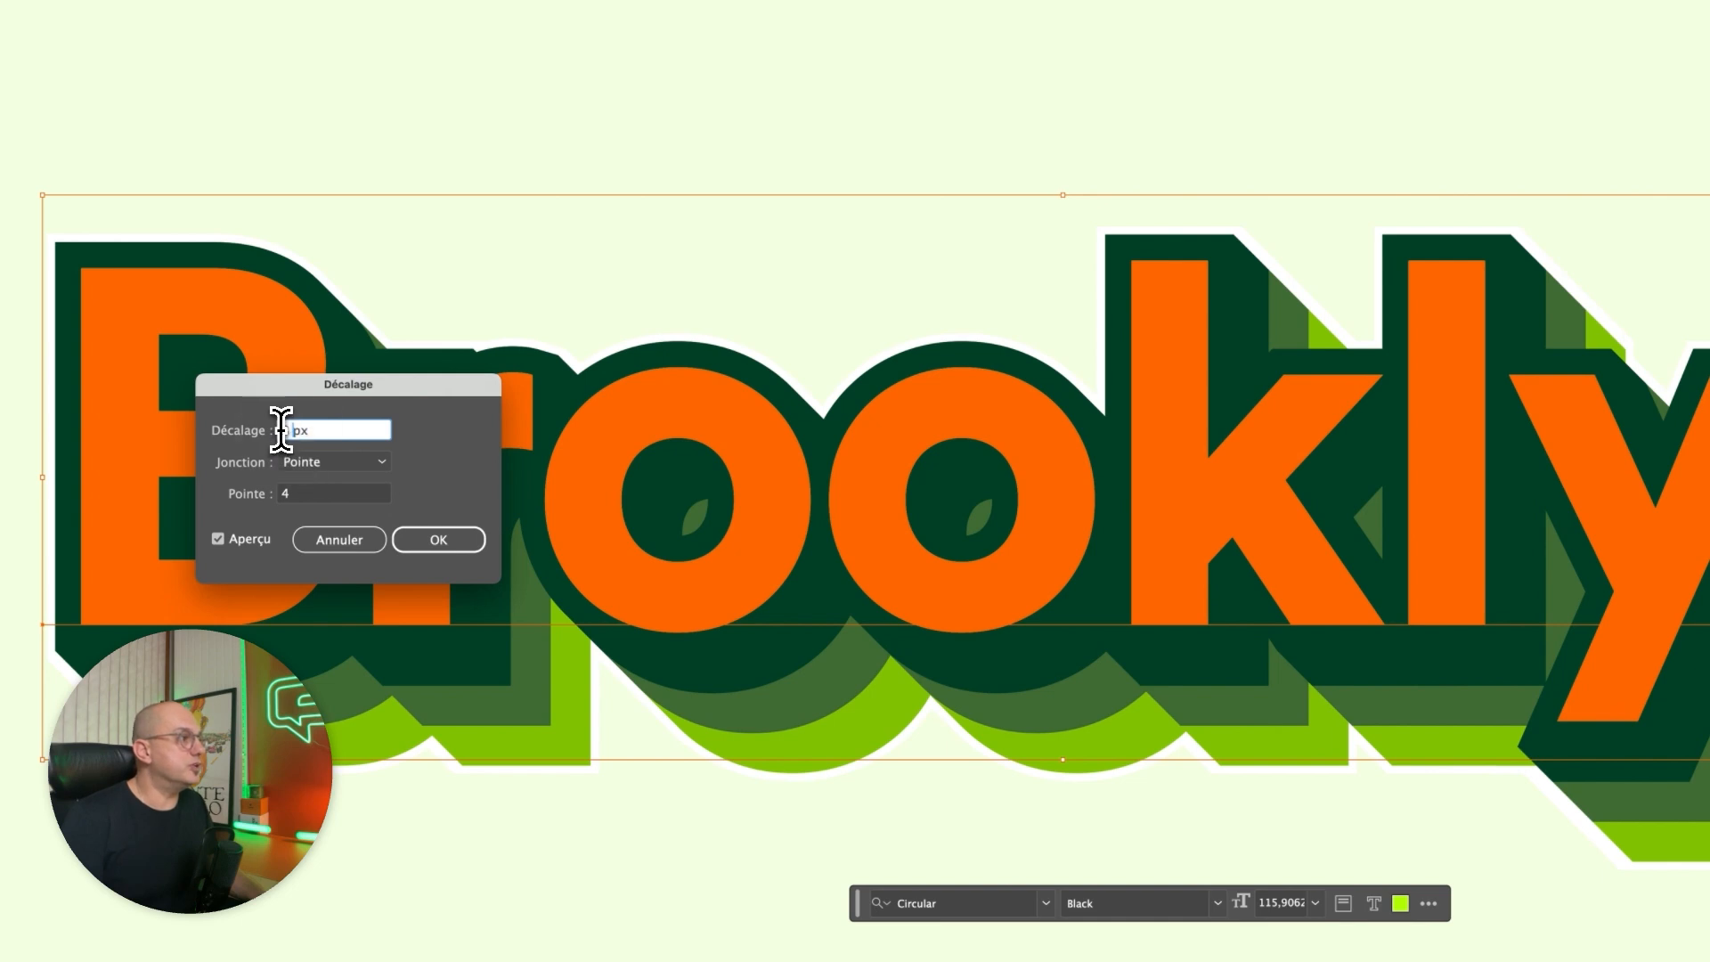
left_click_drag(281, 430, 272, 430)
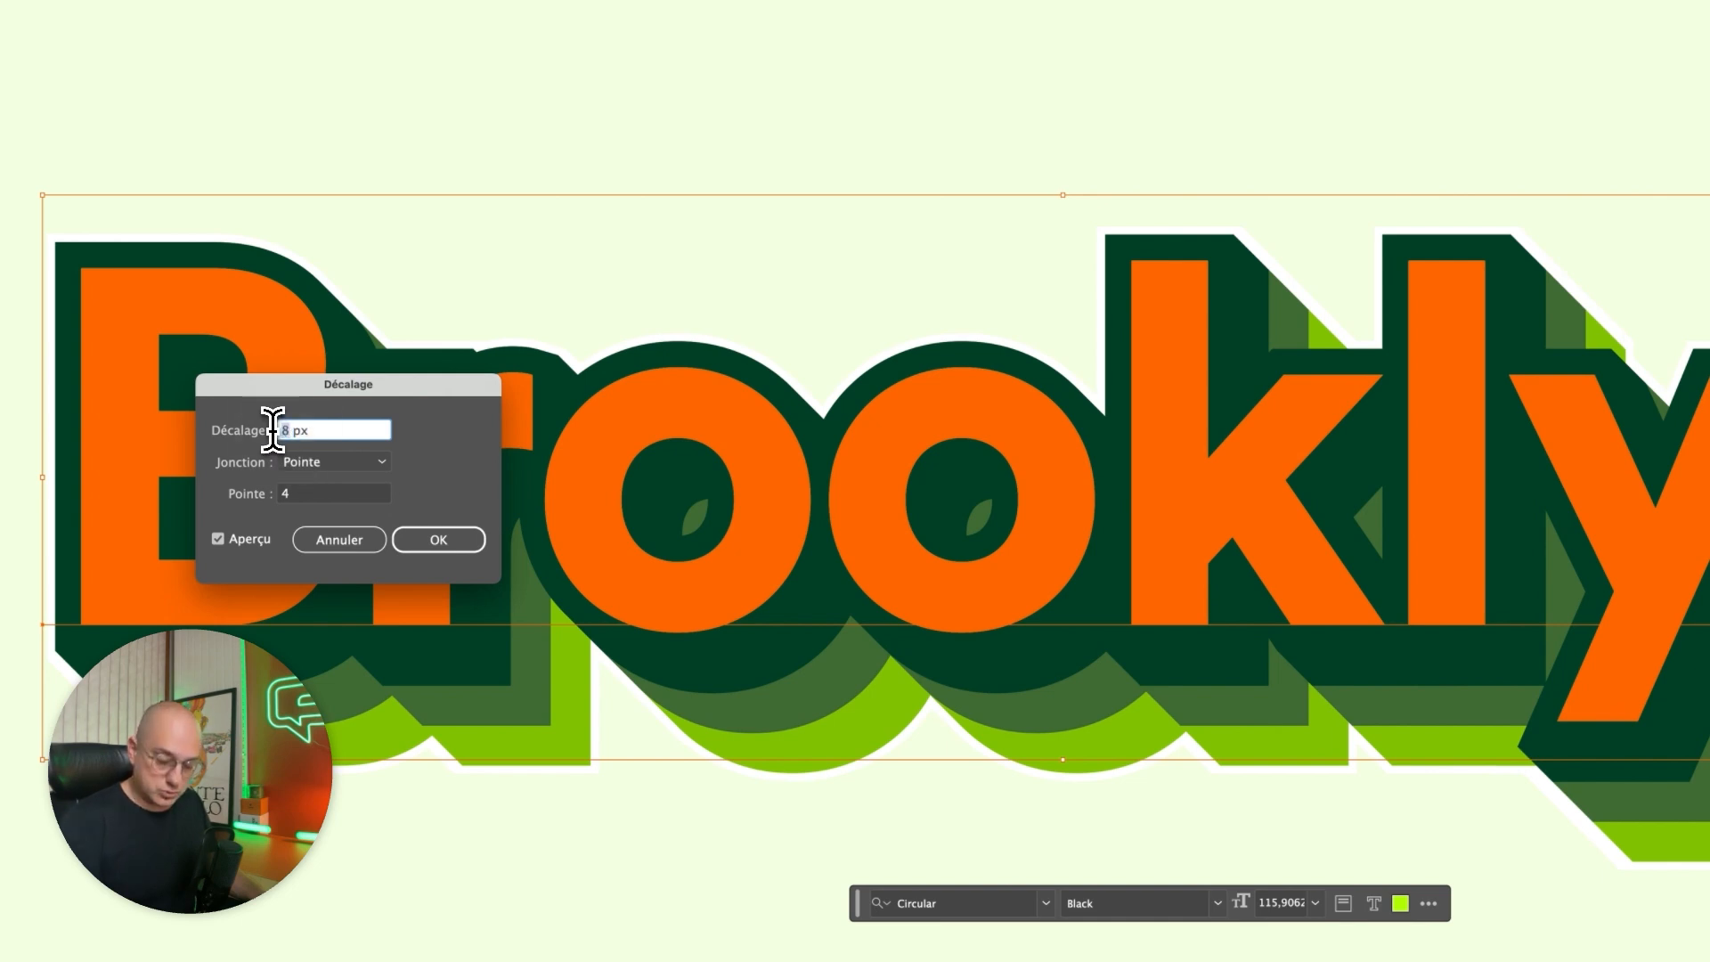
type("10")
key("Tab")
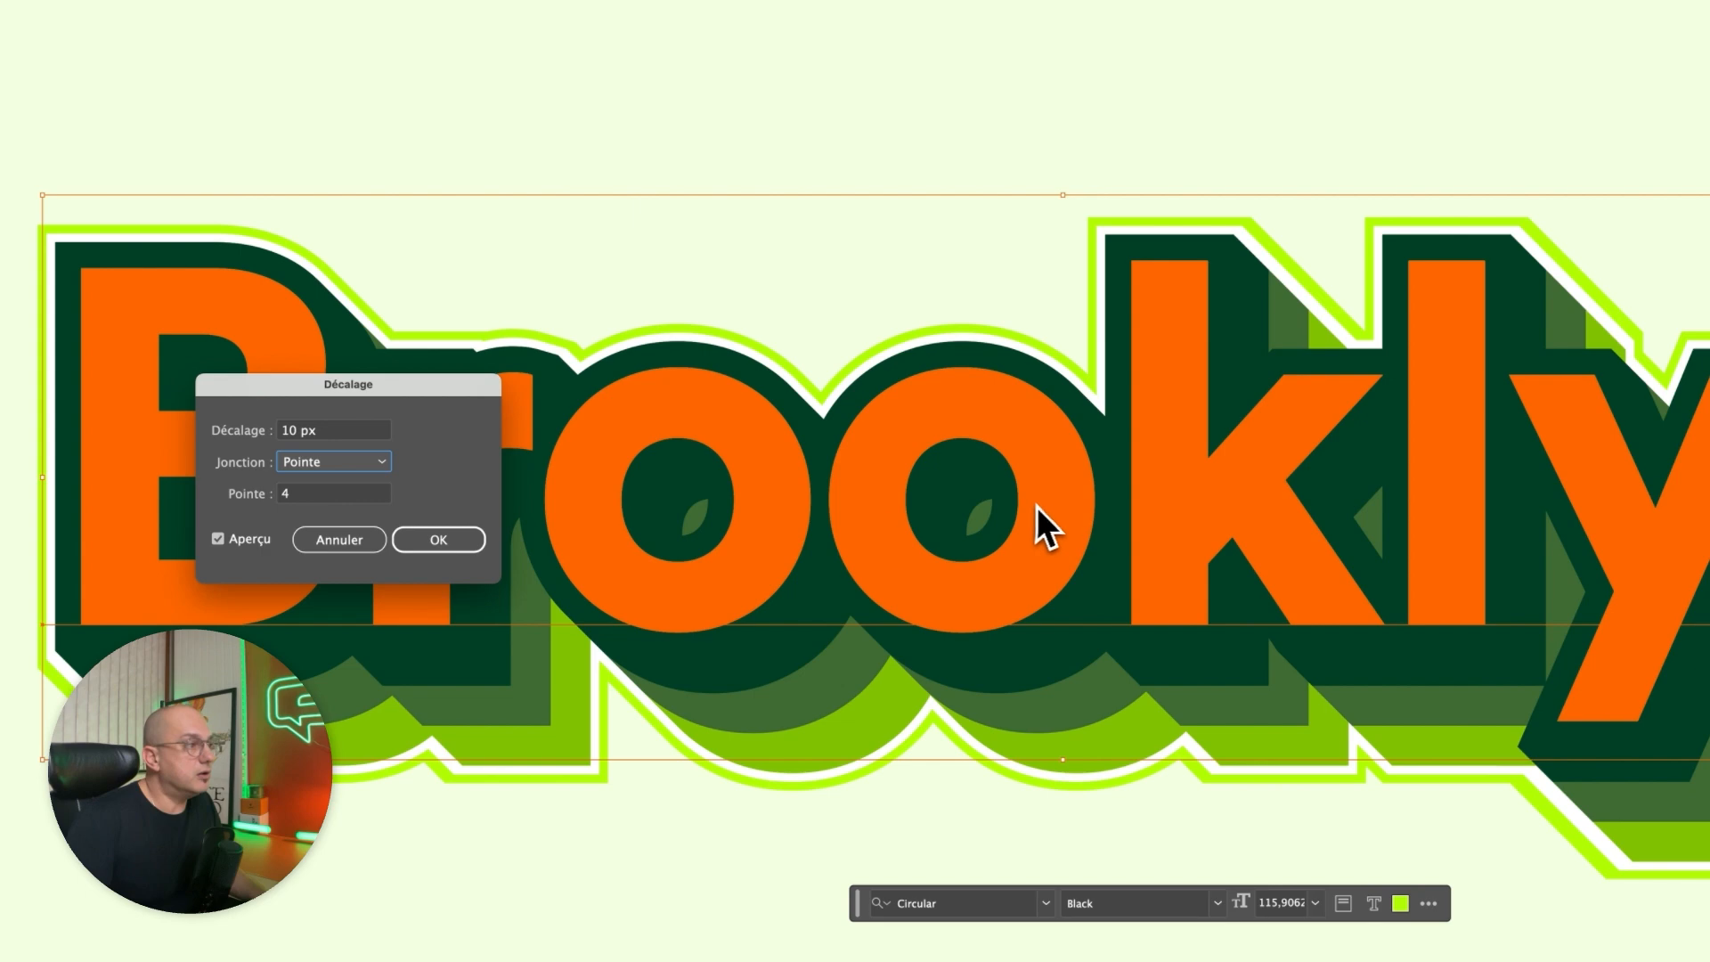
left_click(450, 544)
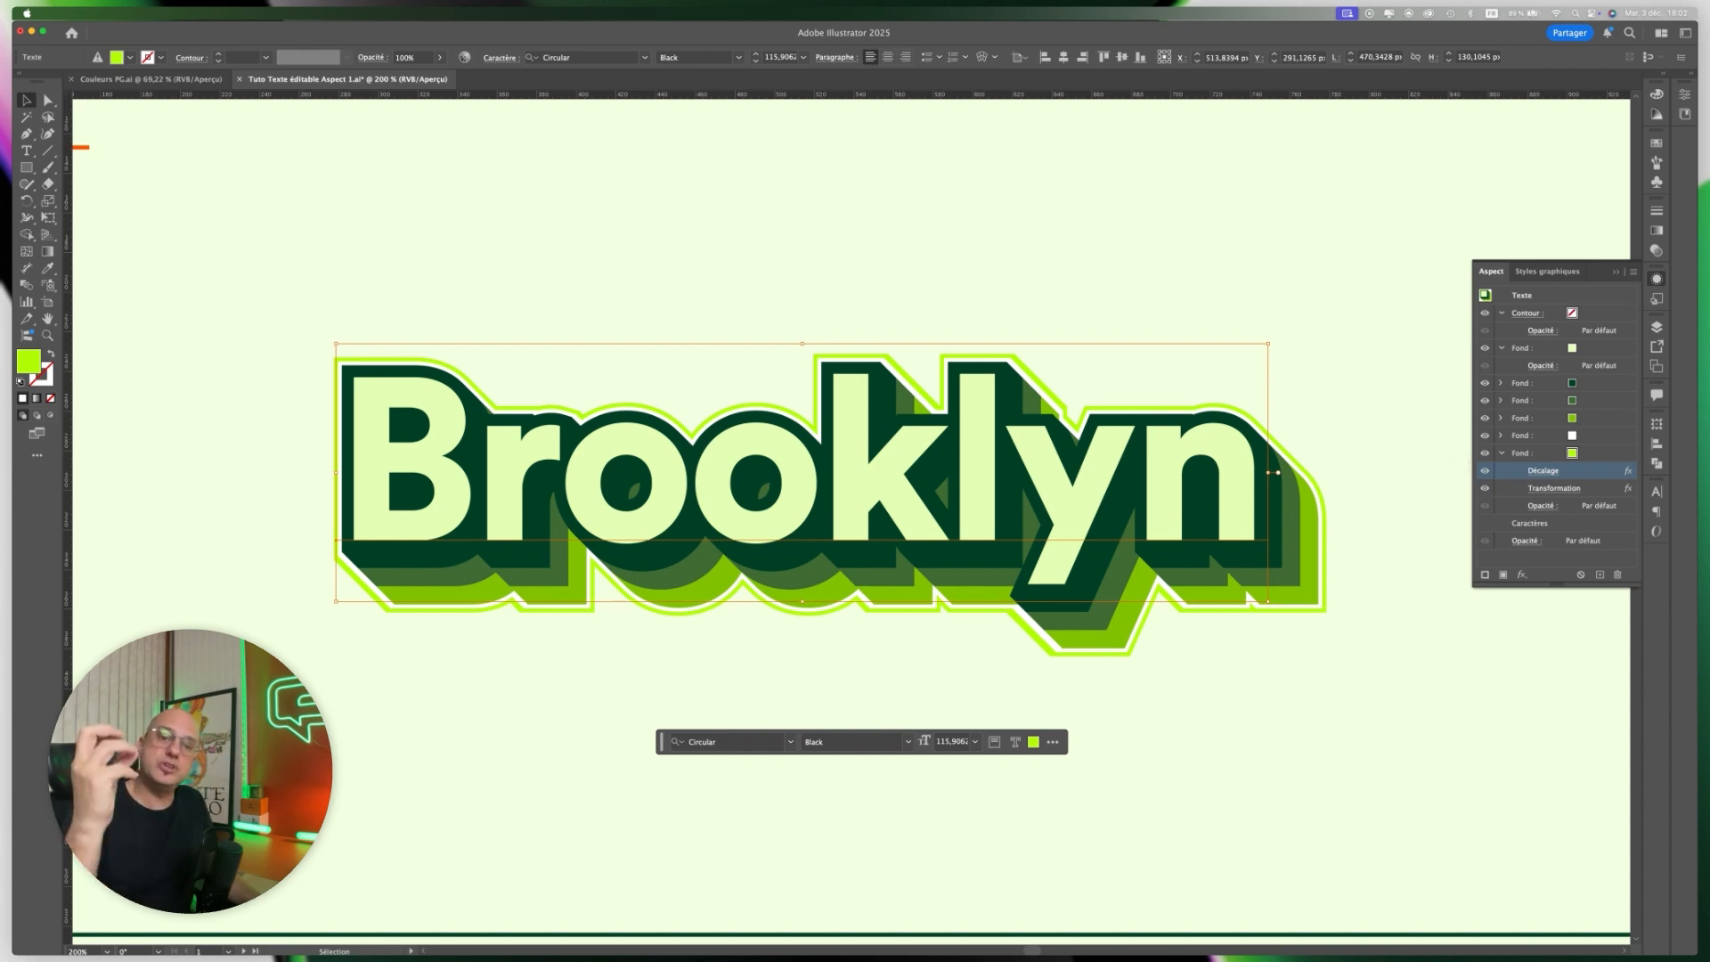
left_click(1501, 454)
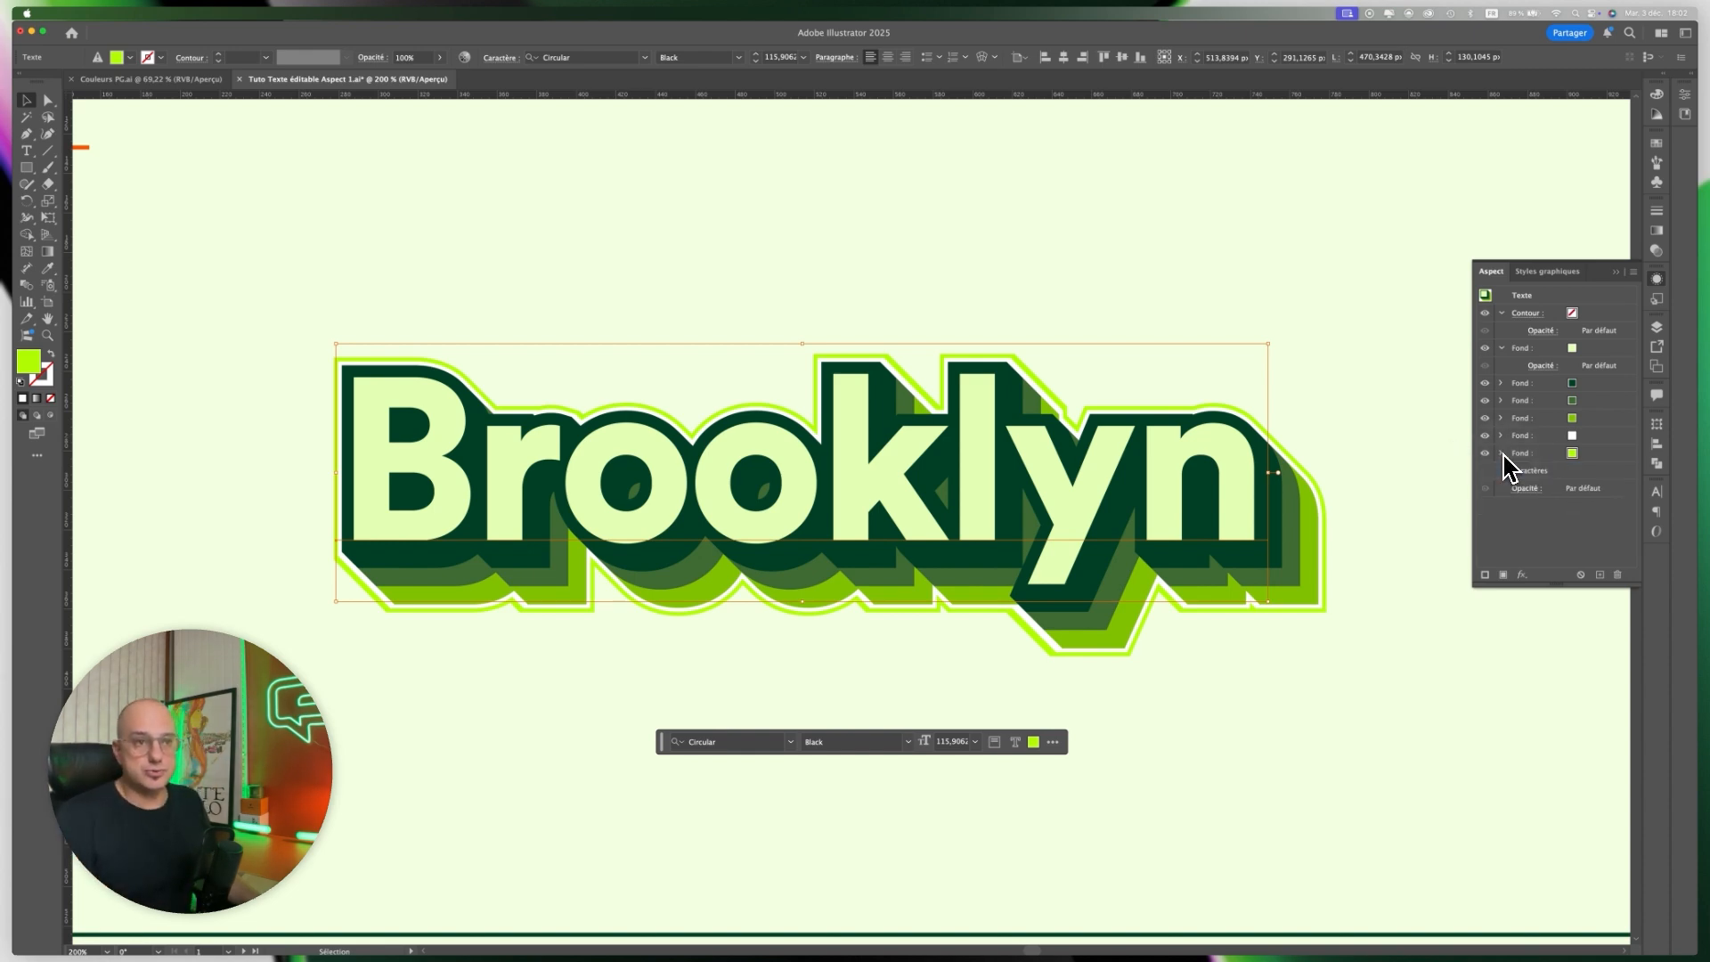
Try an Arc deformation with 19% horizontal inflexion on the whole text object.
left_click(1611, 383, "shift")
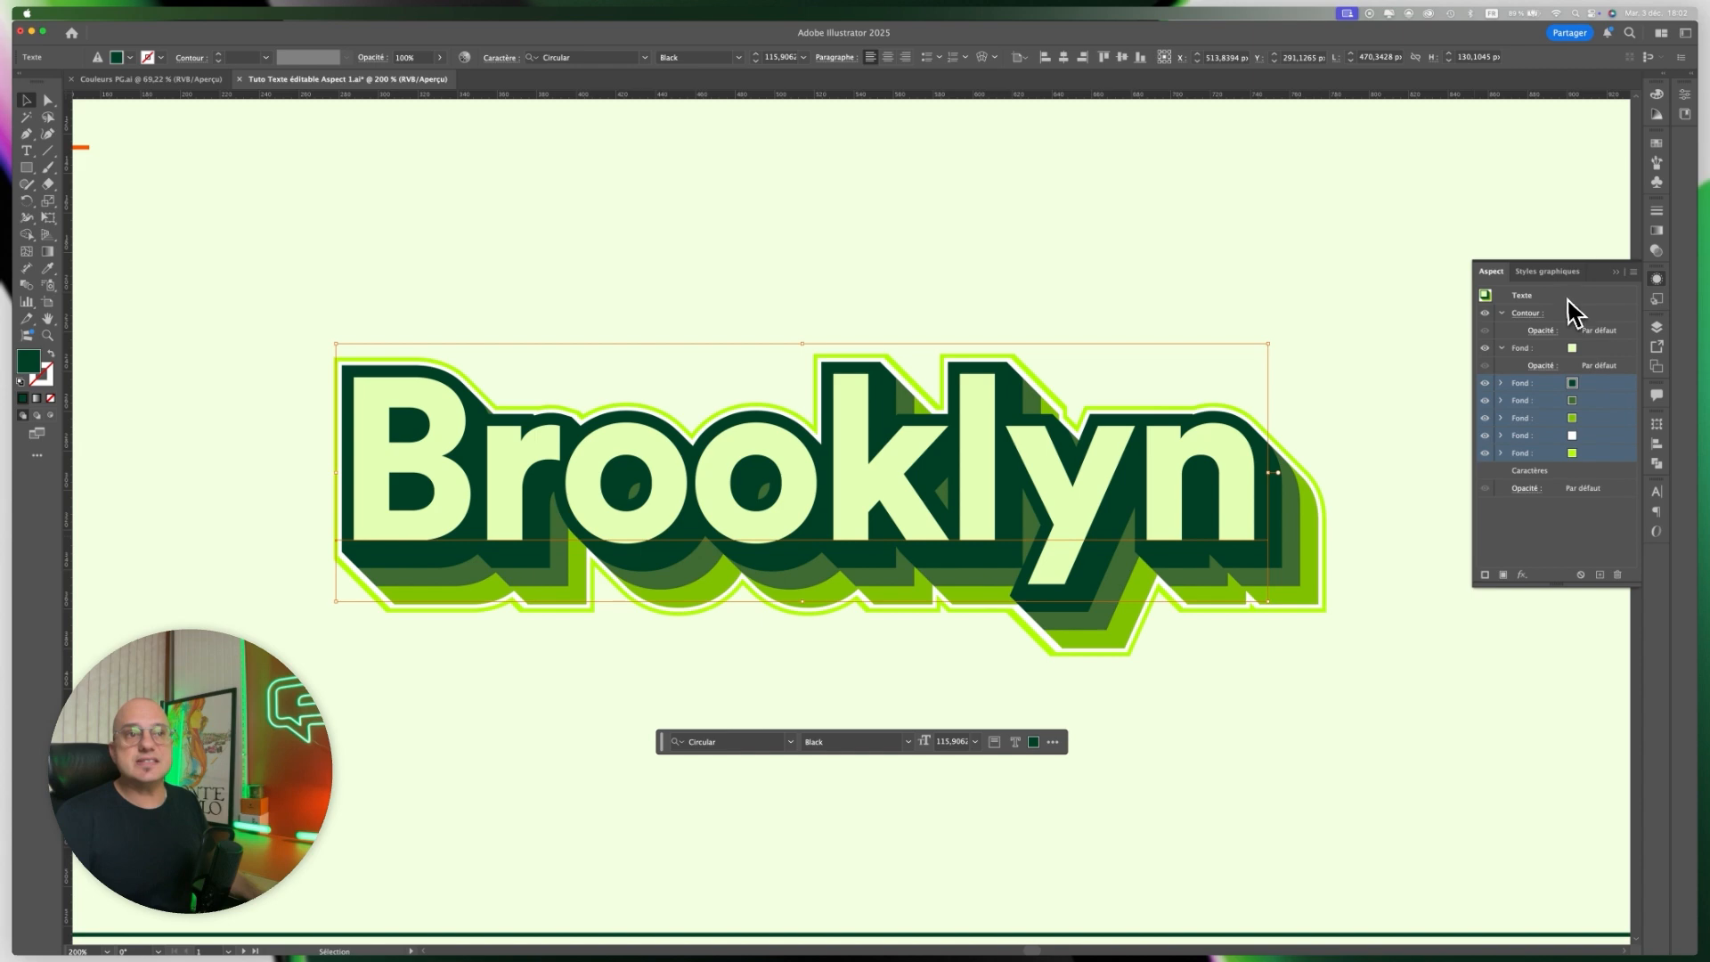
left_click(1523, 298)
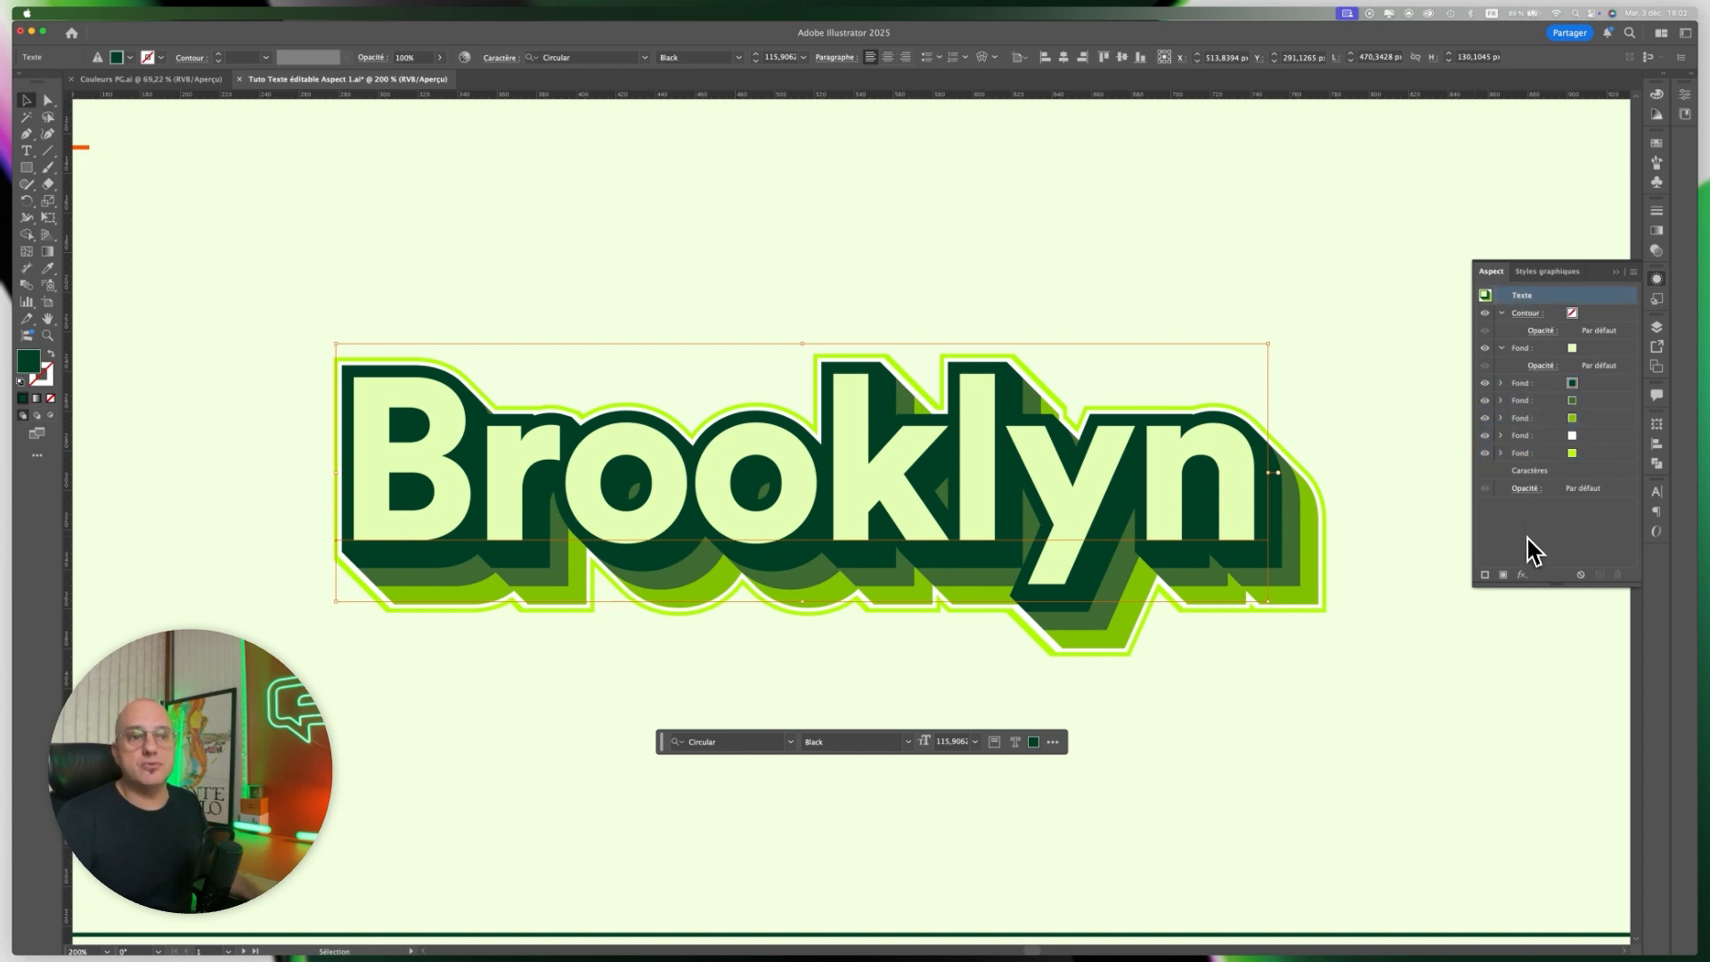
left_click(1522, 575)
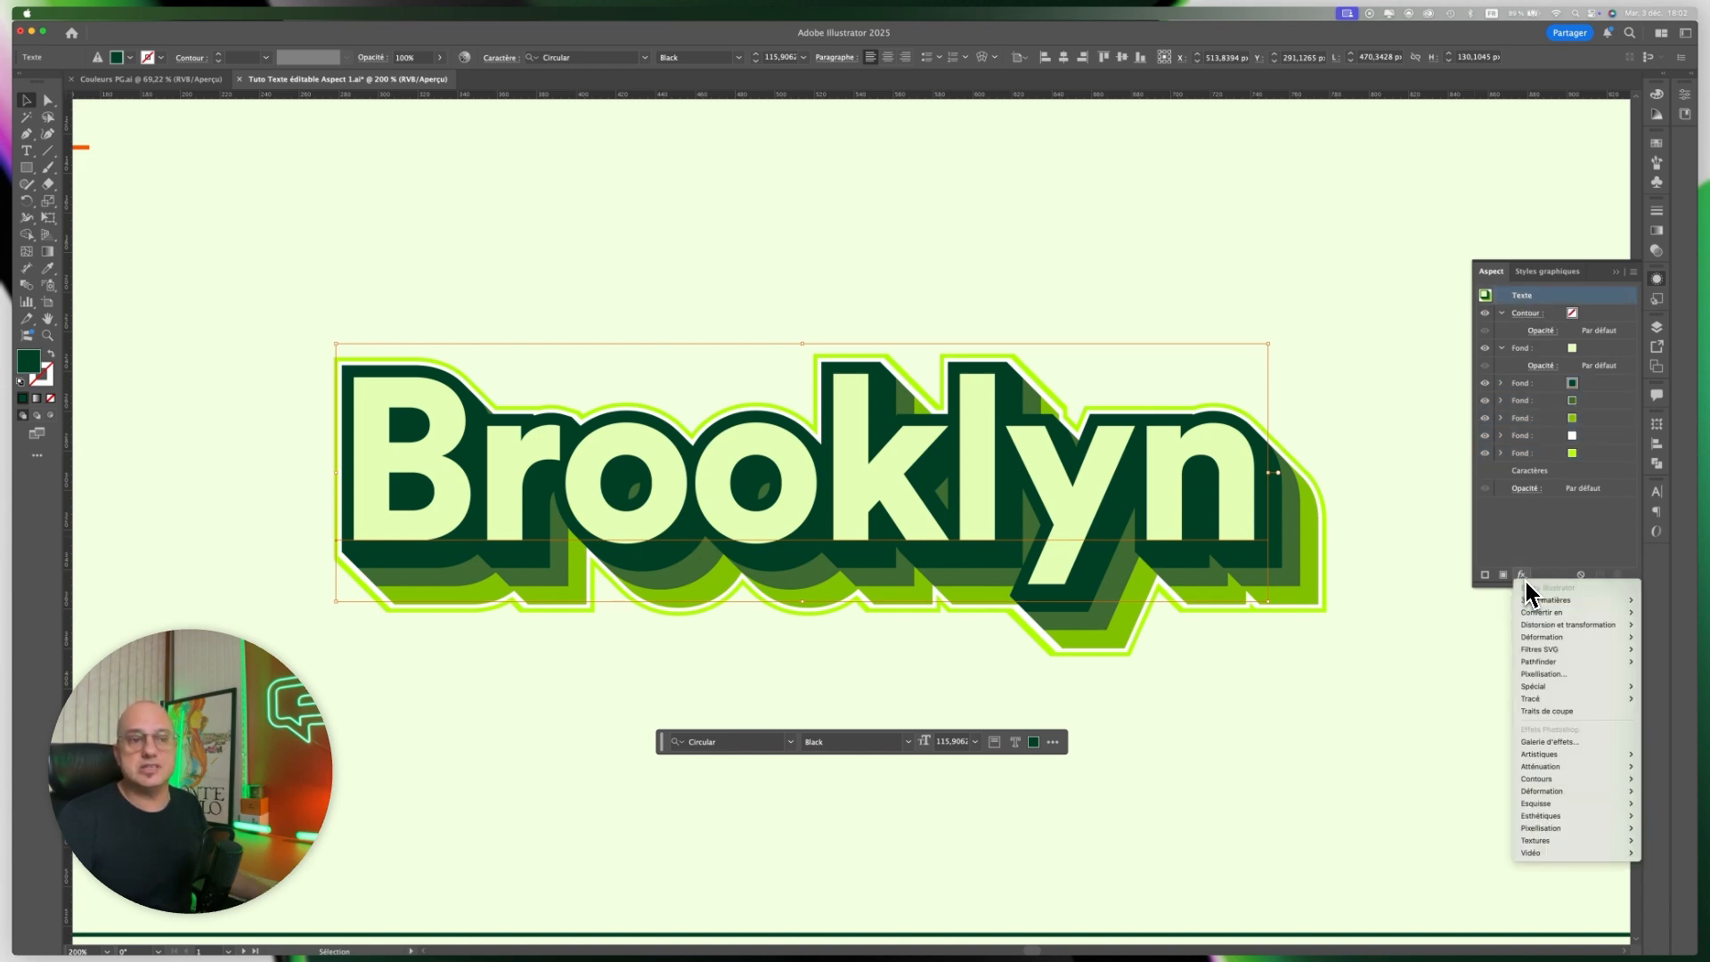
mouse_move(1547, 638)
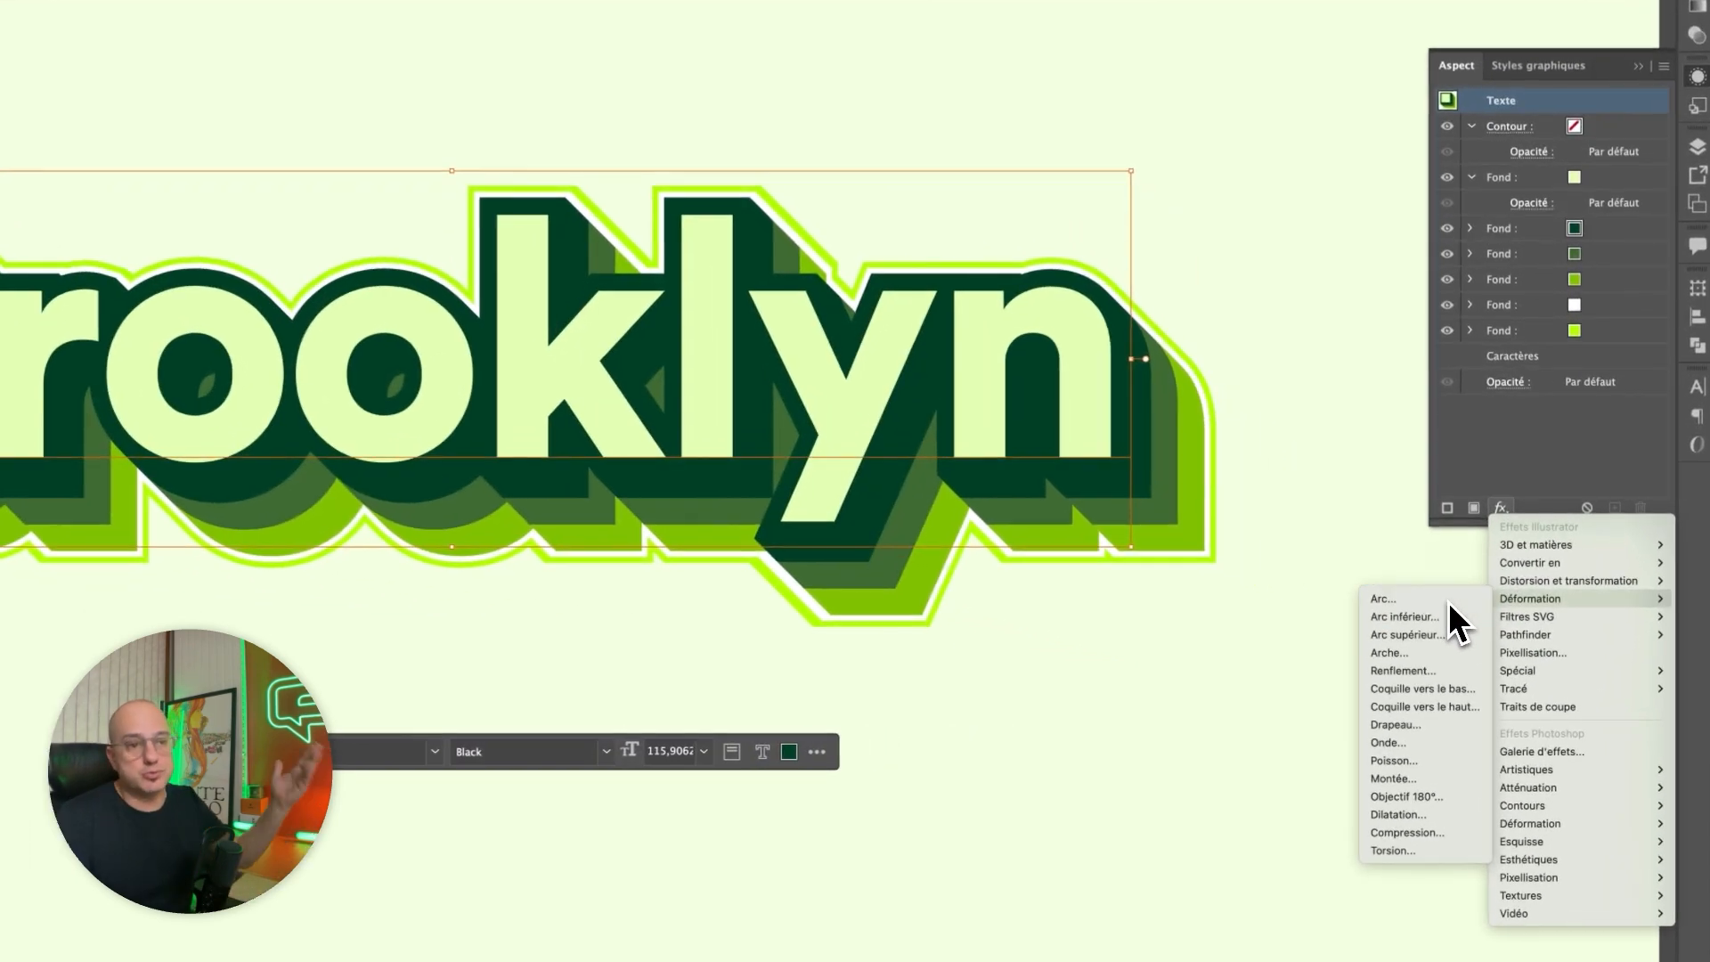
left_click(1485, 639)
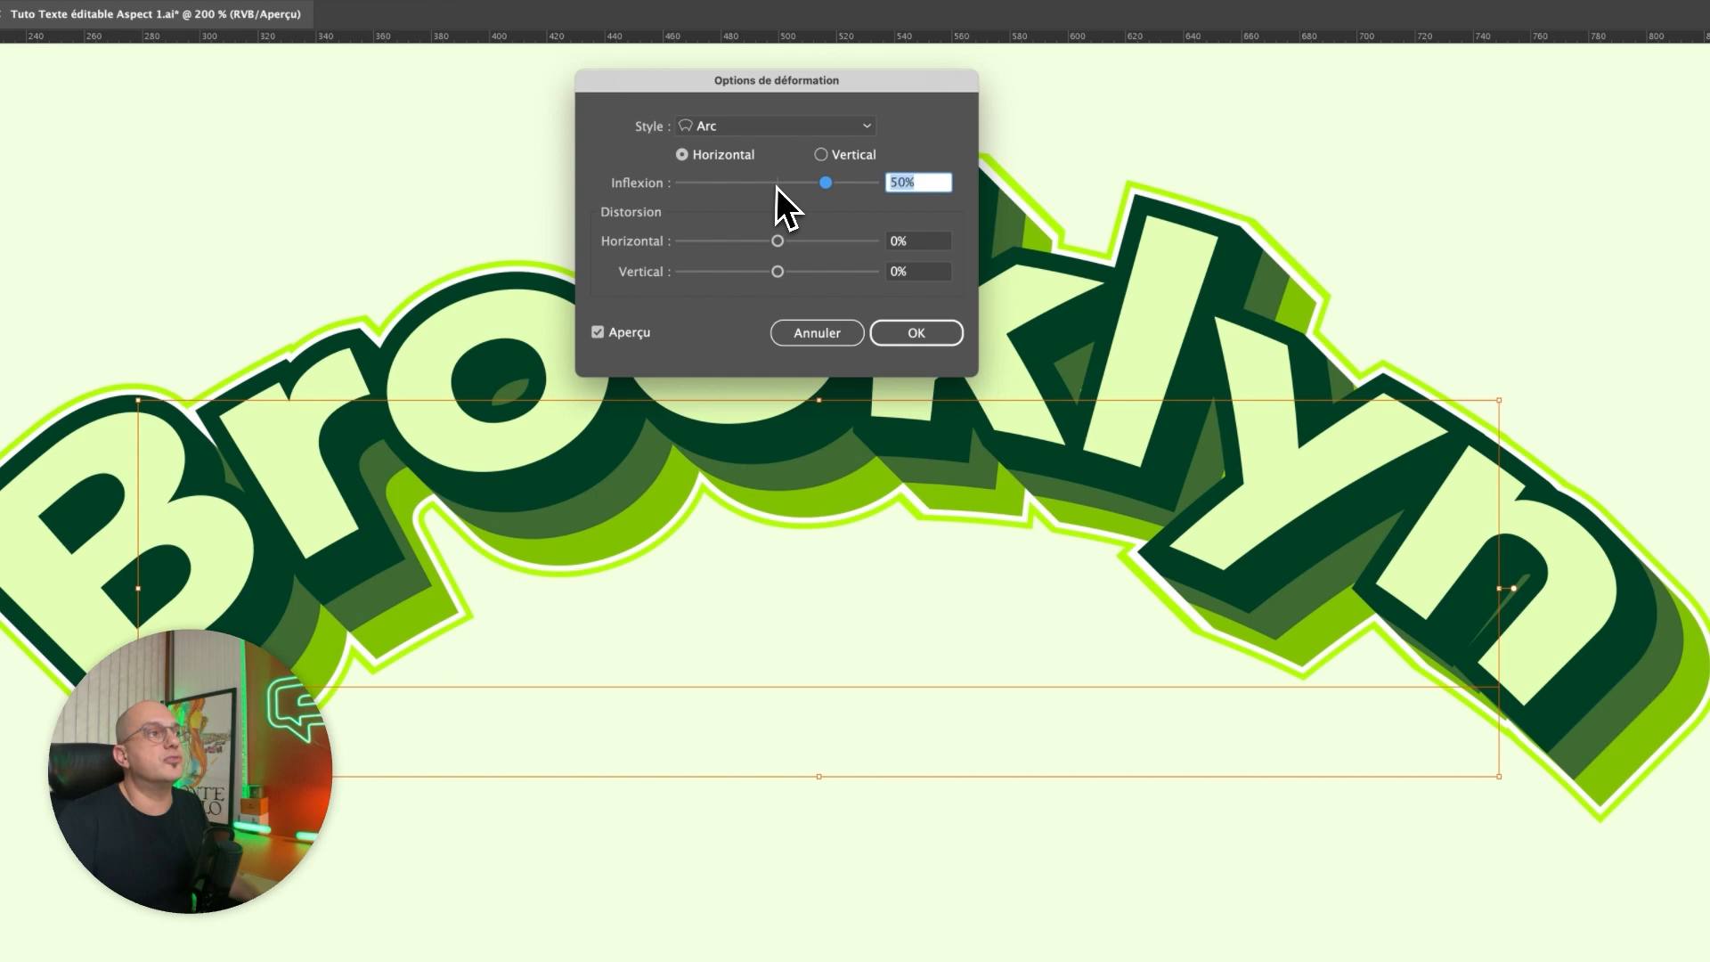
left_click(787, 184)
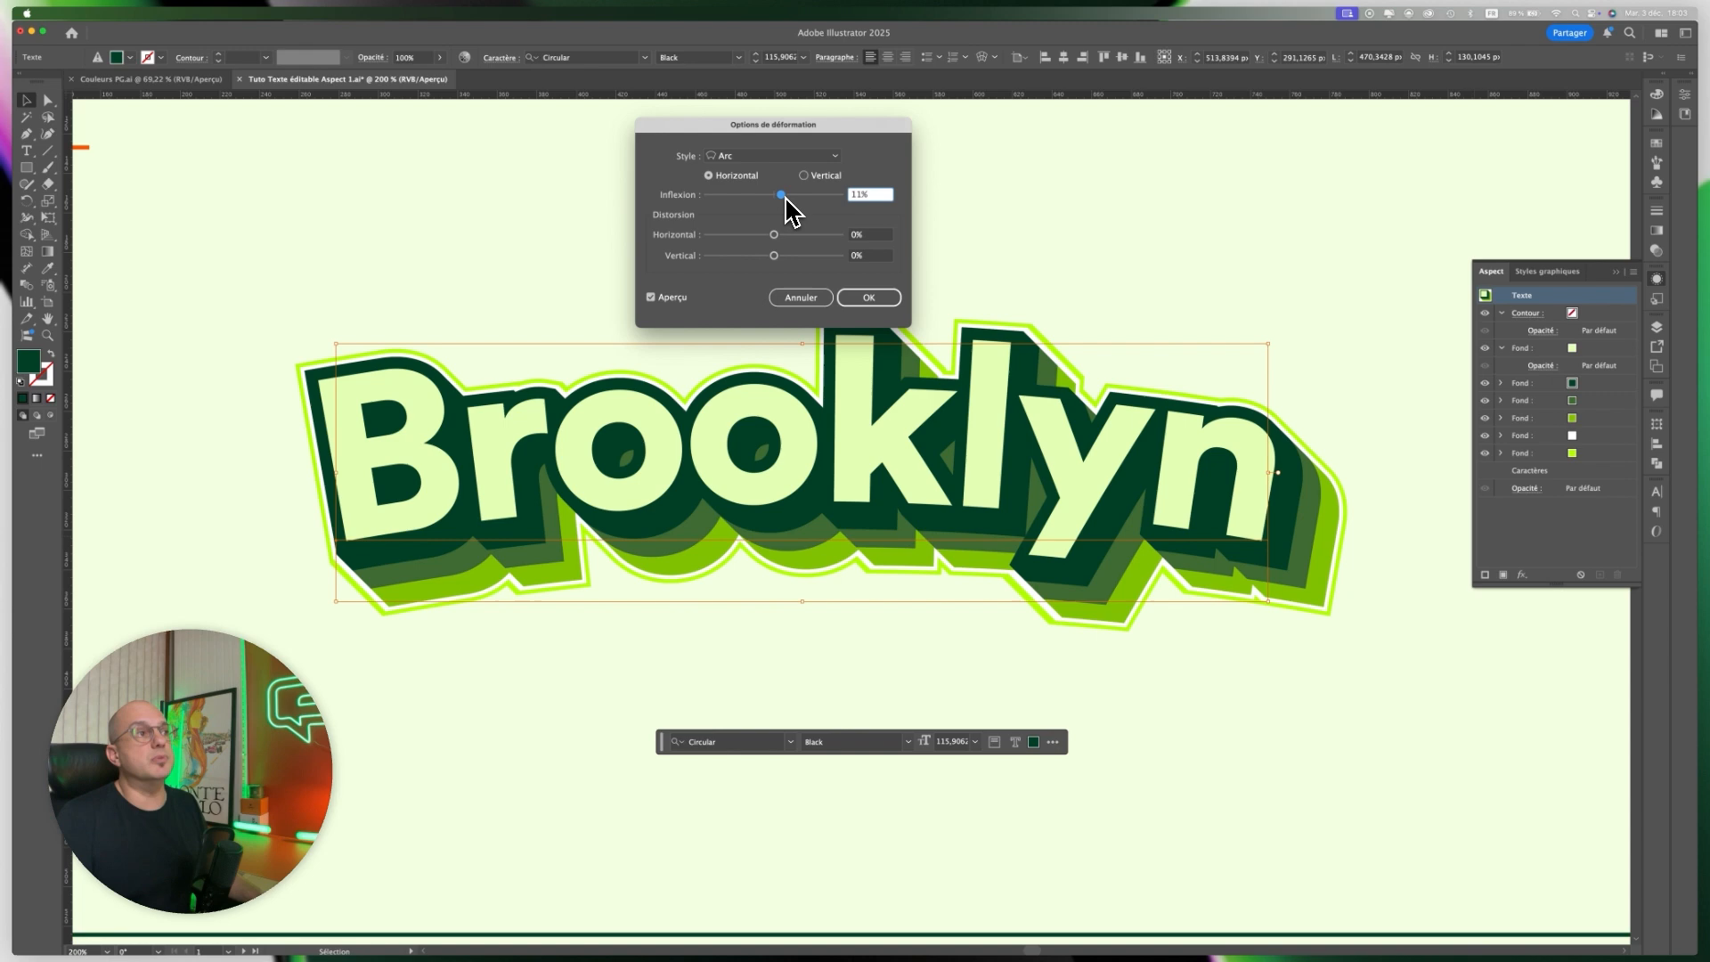
left_click_drag(786, 198, 789, 198)
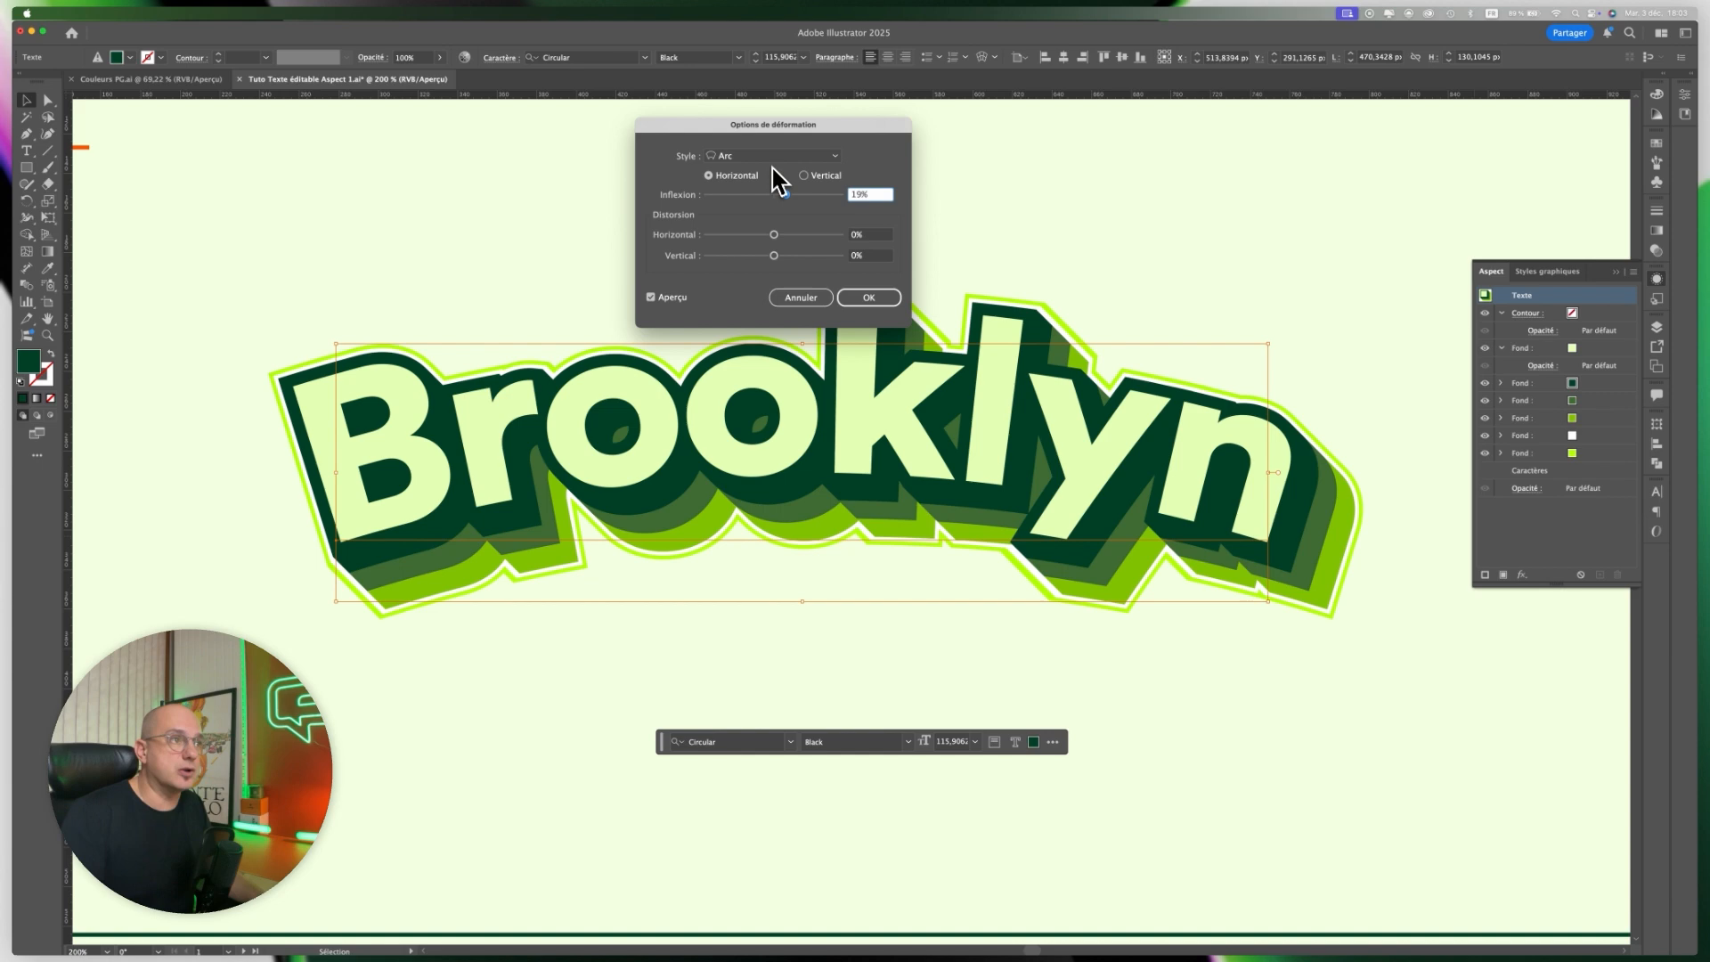
left_click(801, 297)
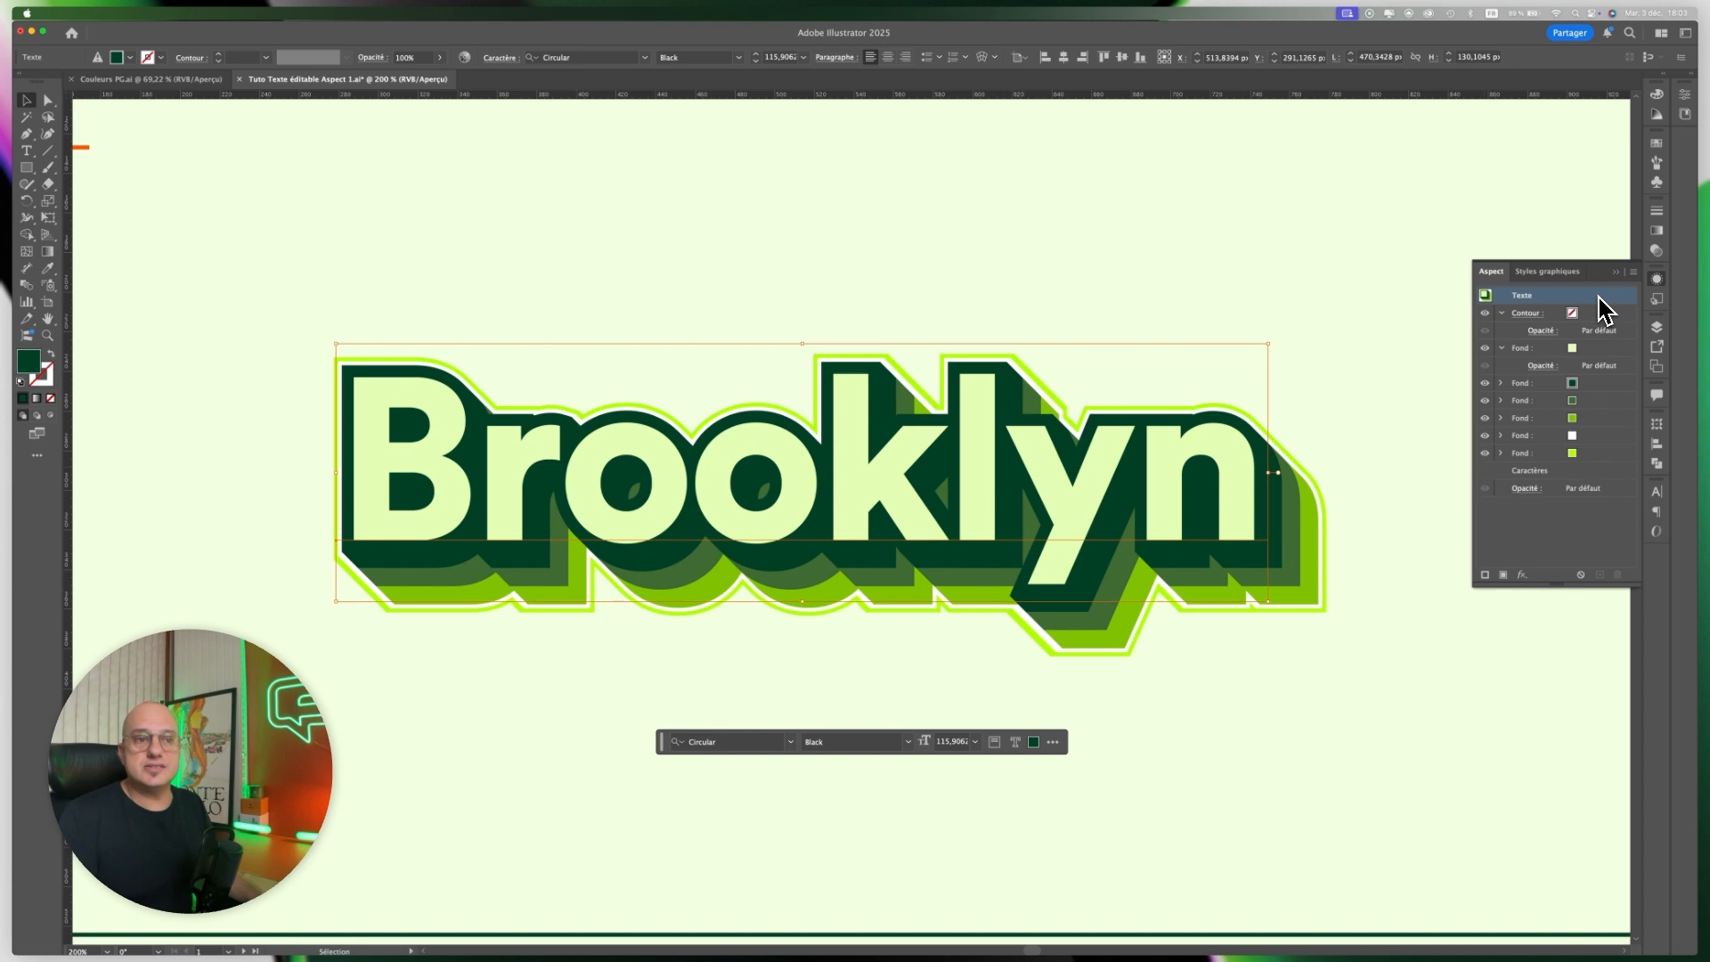
Add a Distorsion manuelle effect to the whole text object, raising both right-hand corners so the word slants upward.
left_click(1522, 575)
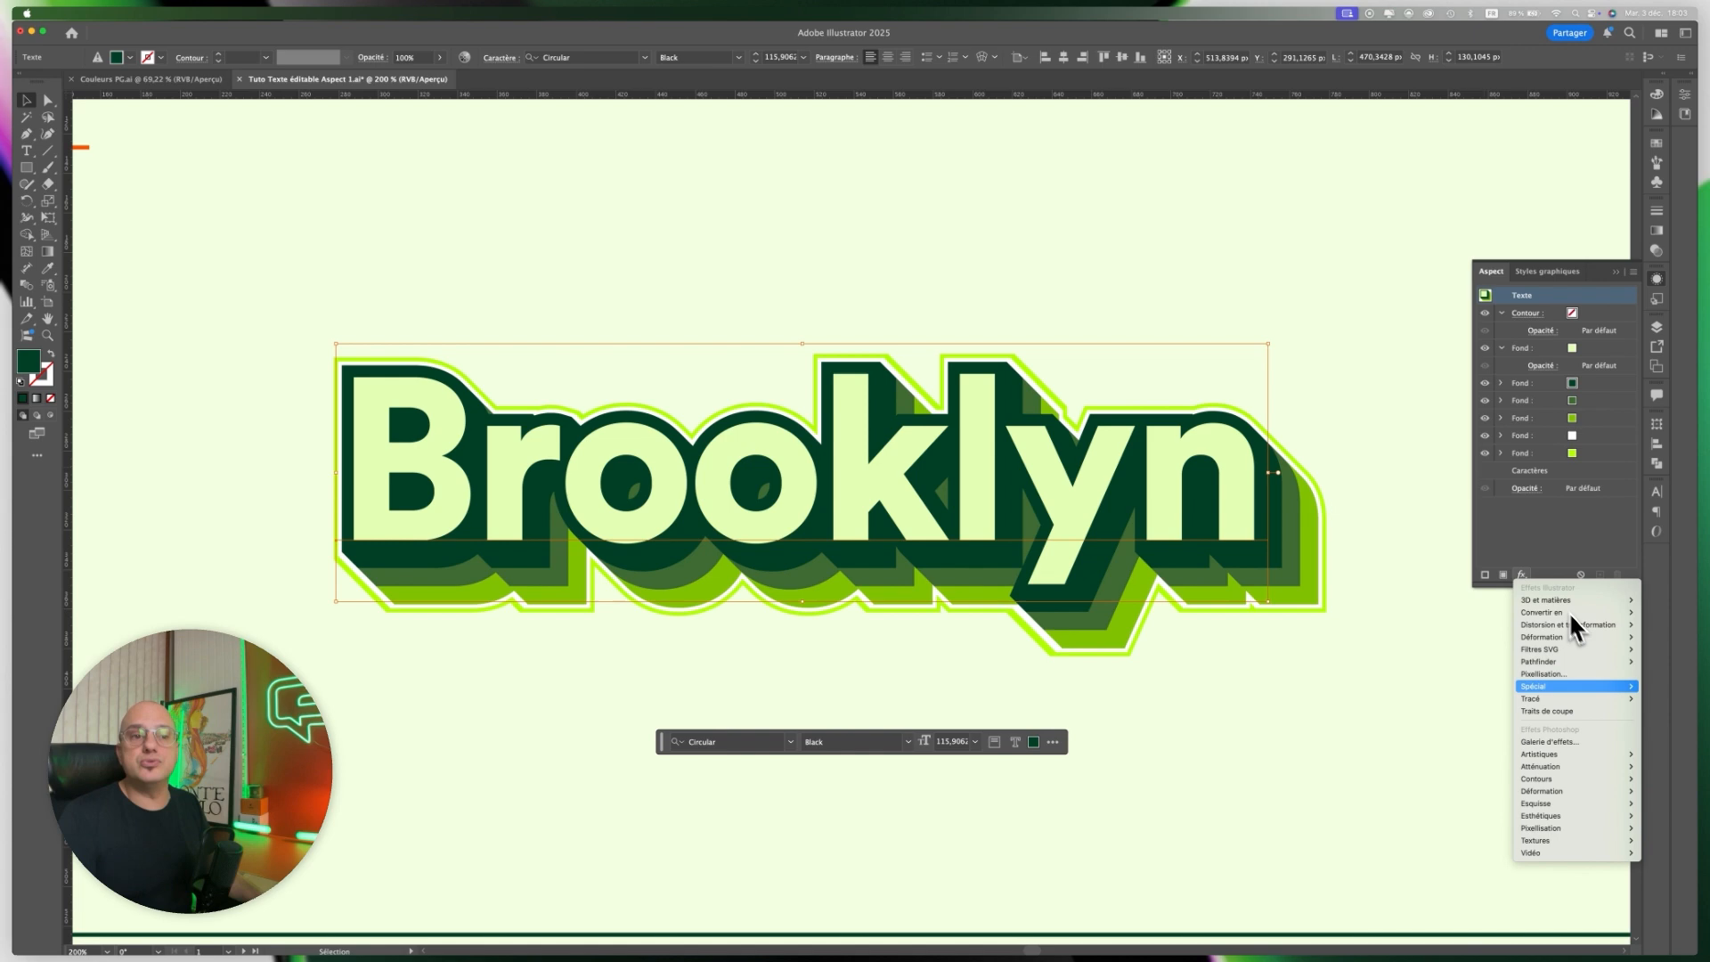
mouse_move(1560, 624)
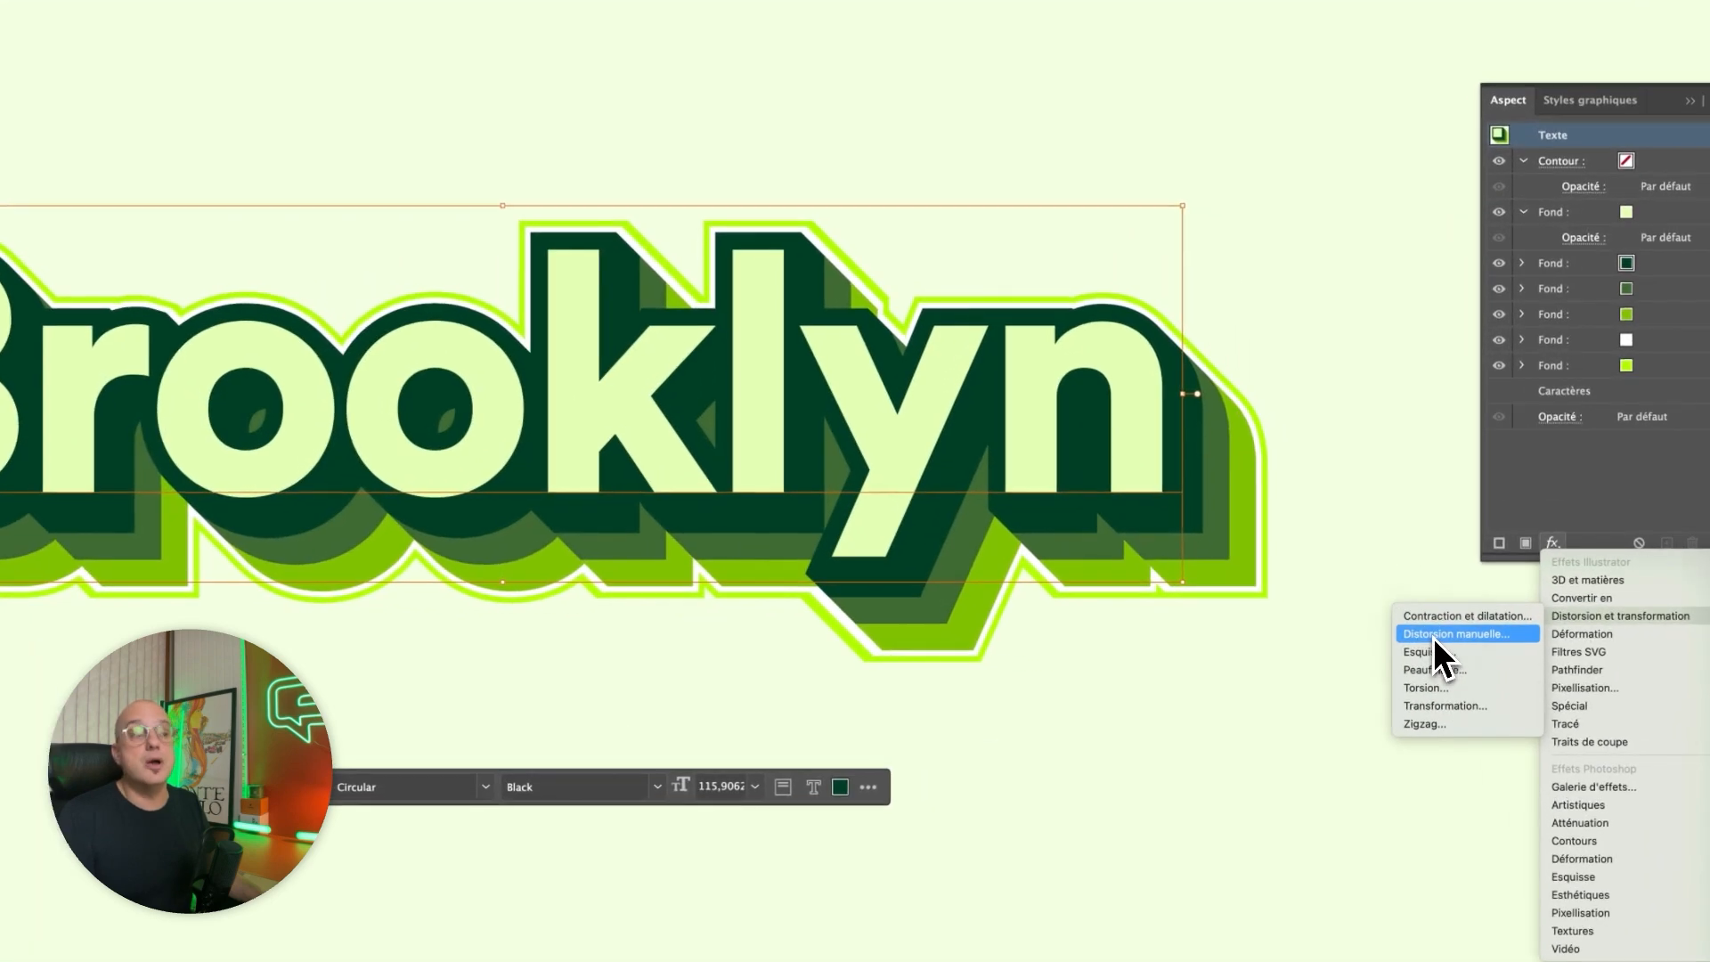
left_click(1443, 638)
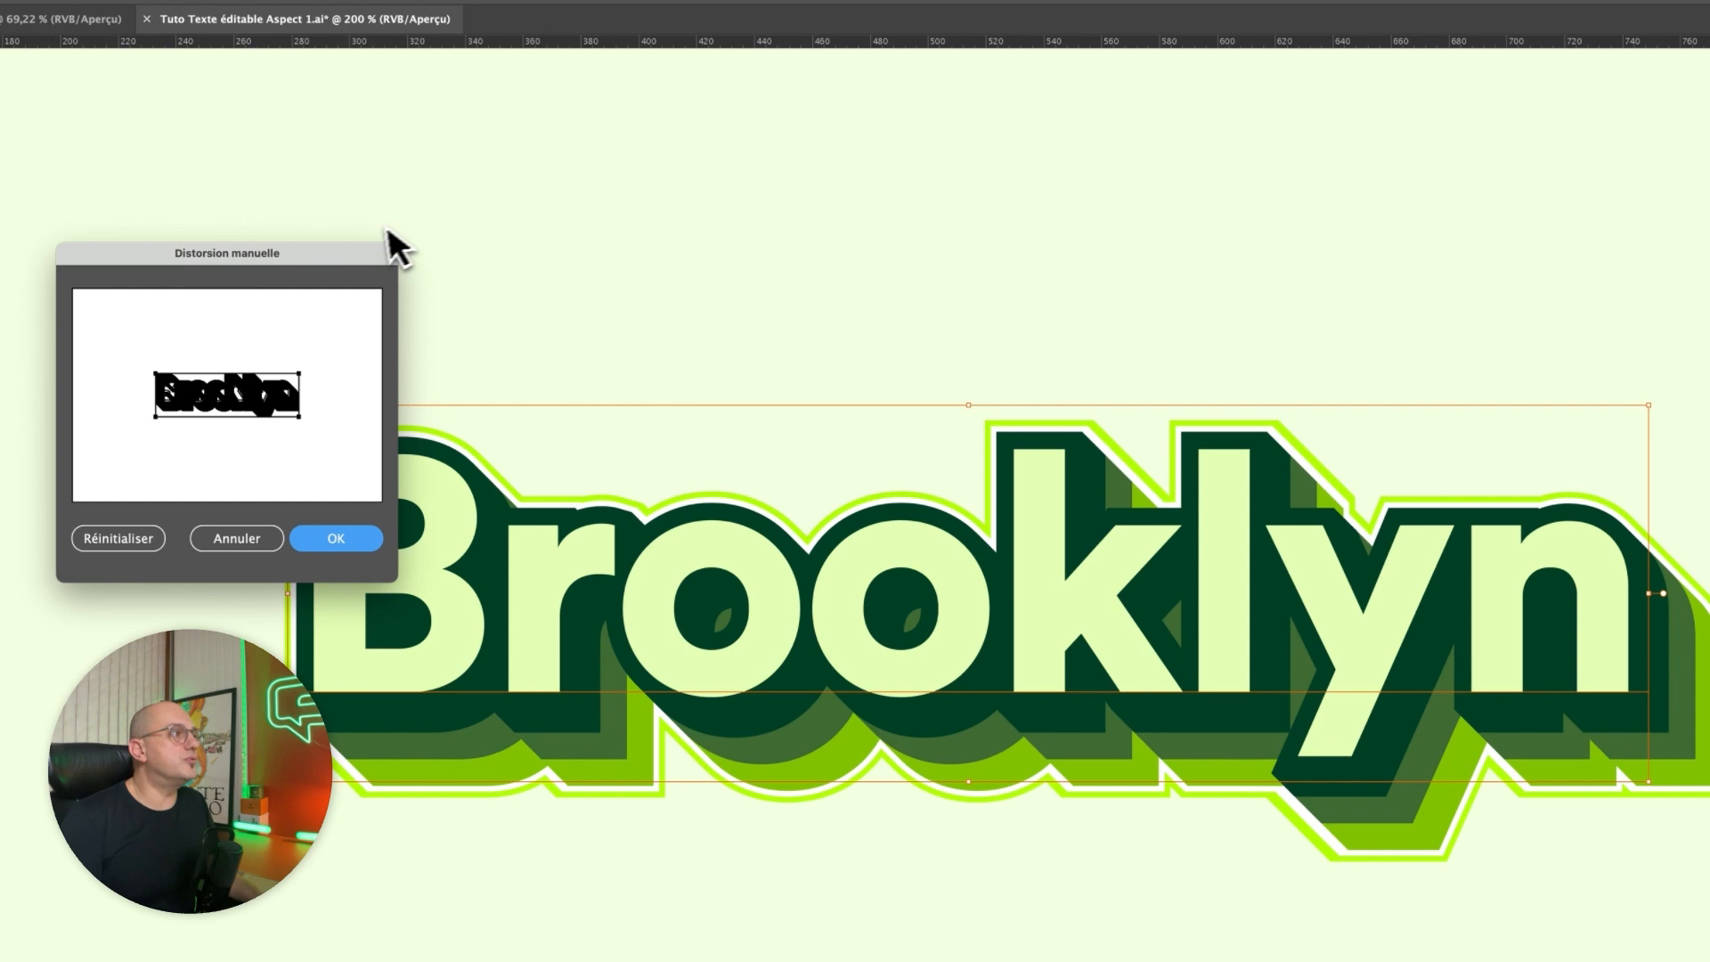
left_click_drag(339, 253, 825, 210)
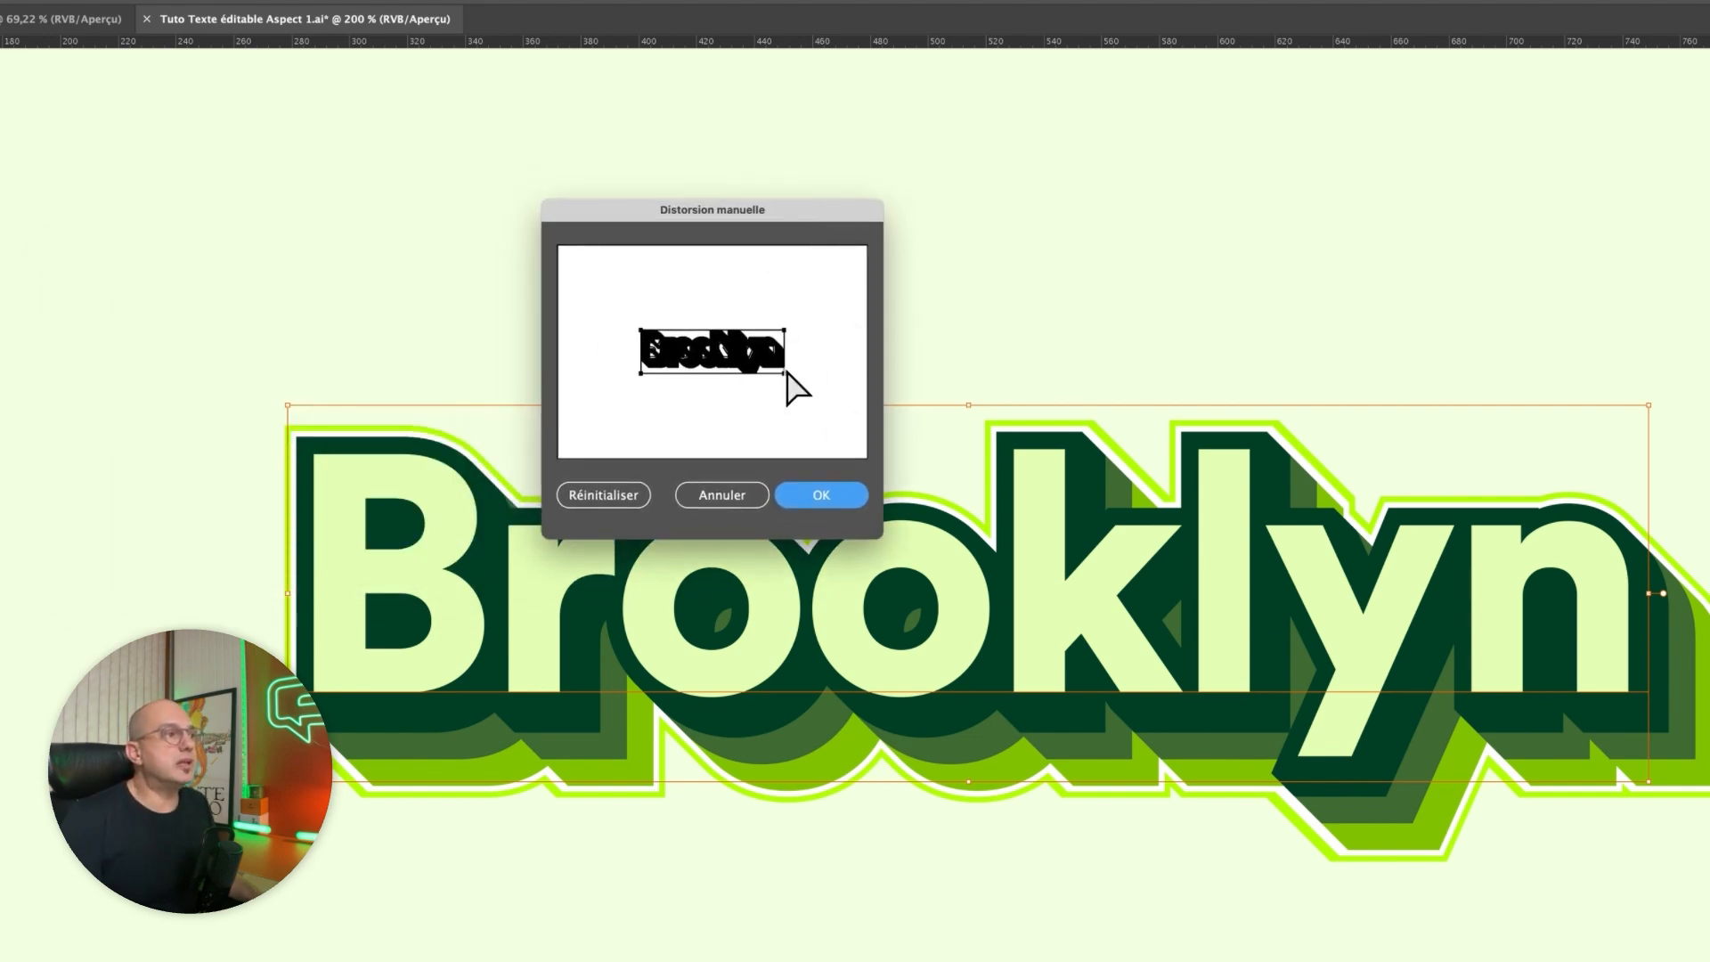
left_click_drag(786, 370, 784, 363)
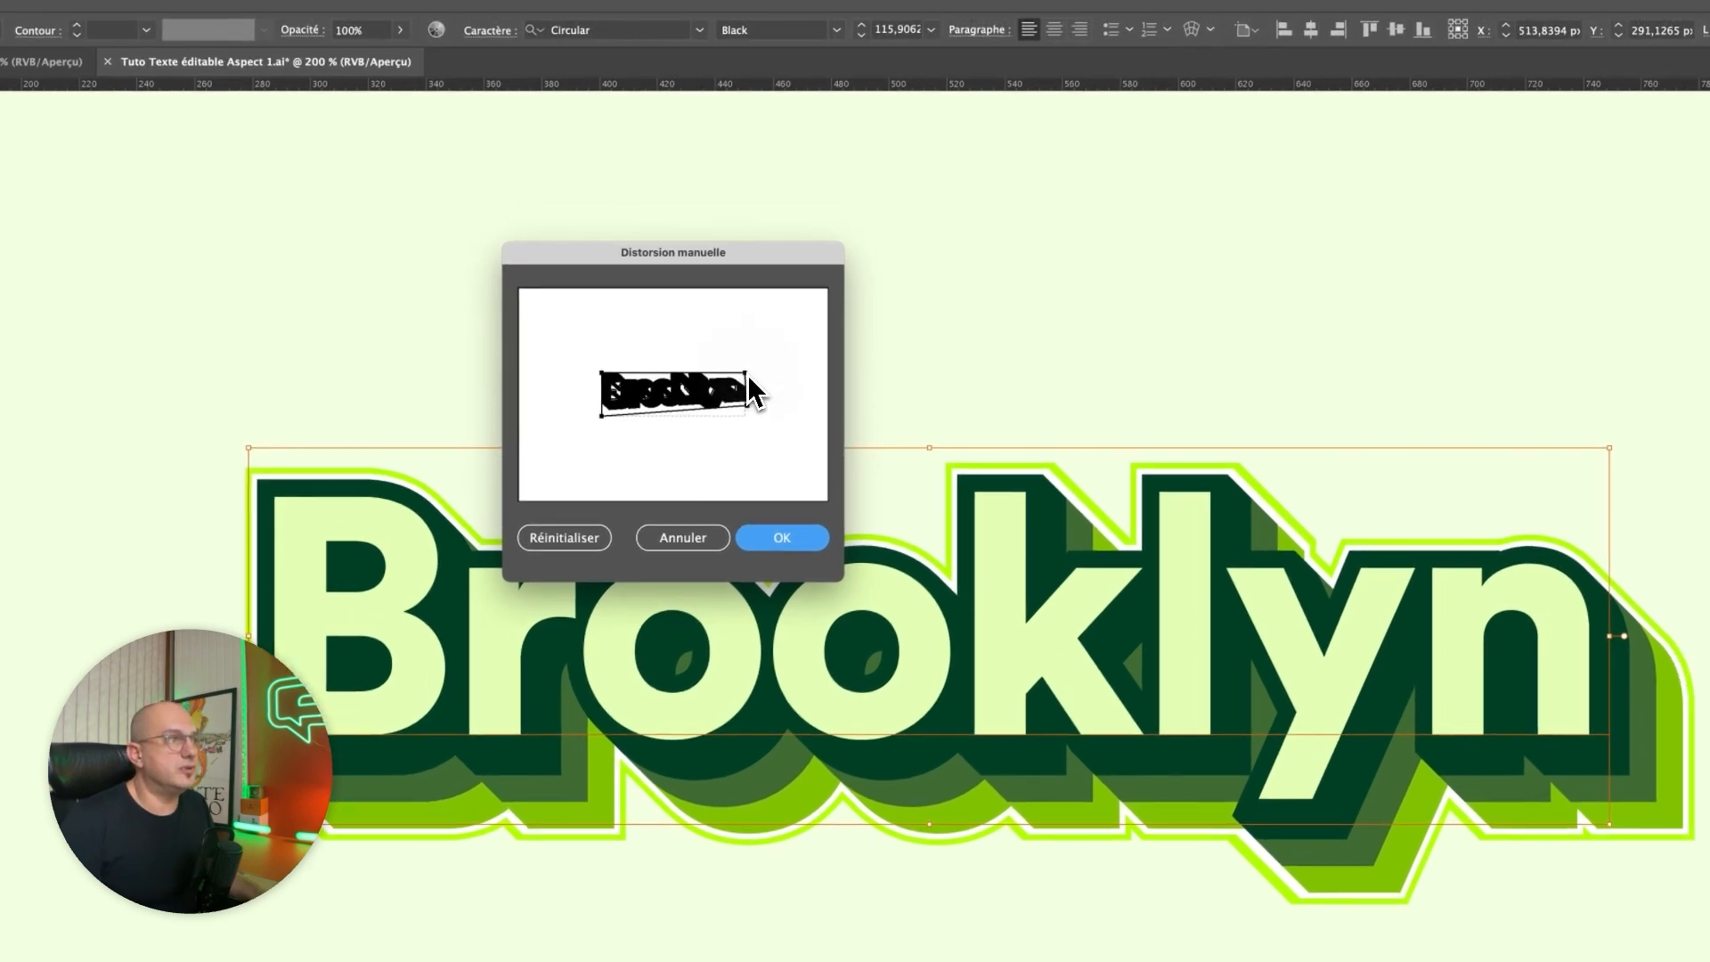
left_click_drag(748, 367, 749, 360)
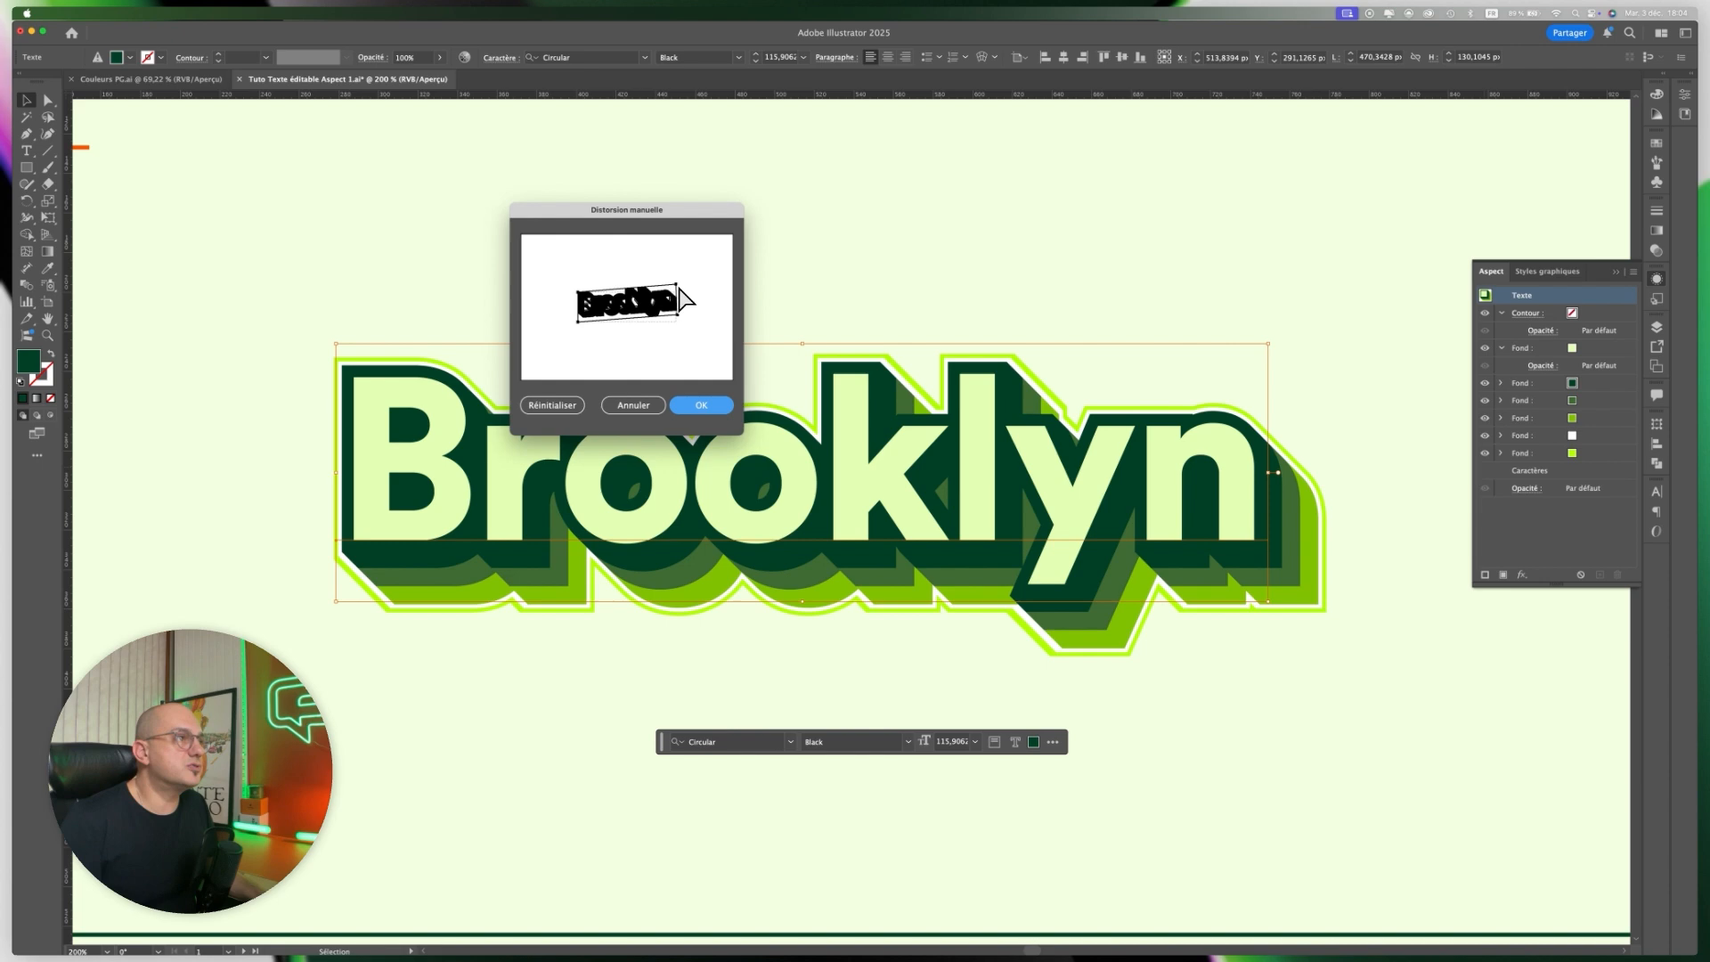
left_click_drag(678, 285, 679, 288)
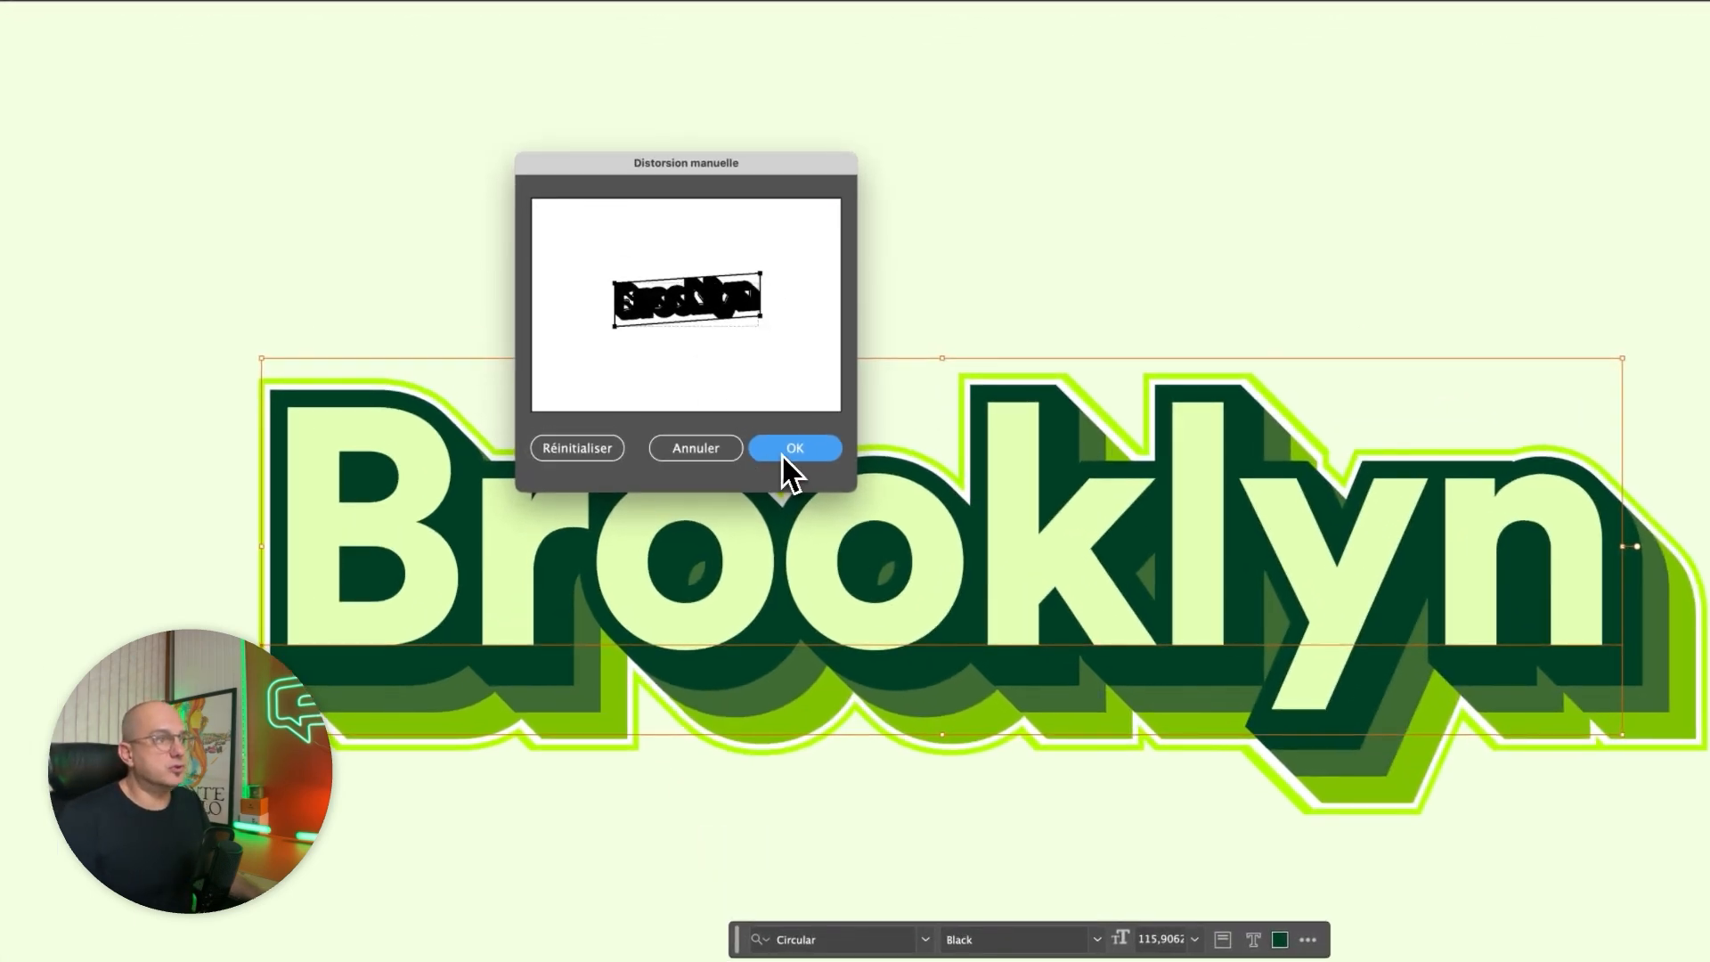
left_click(793, 448)
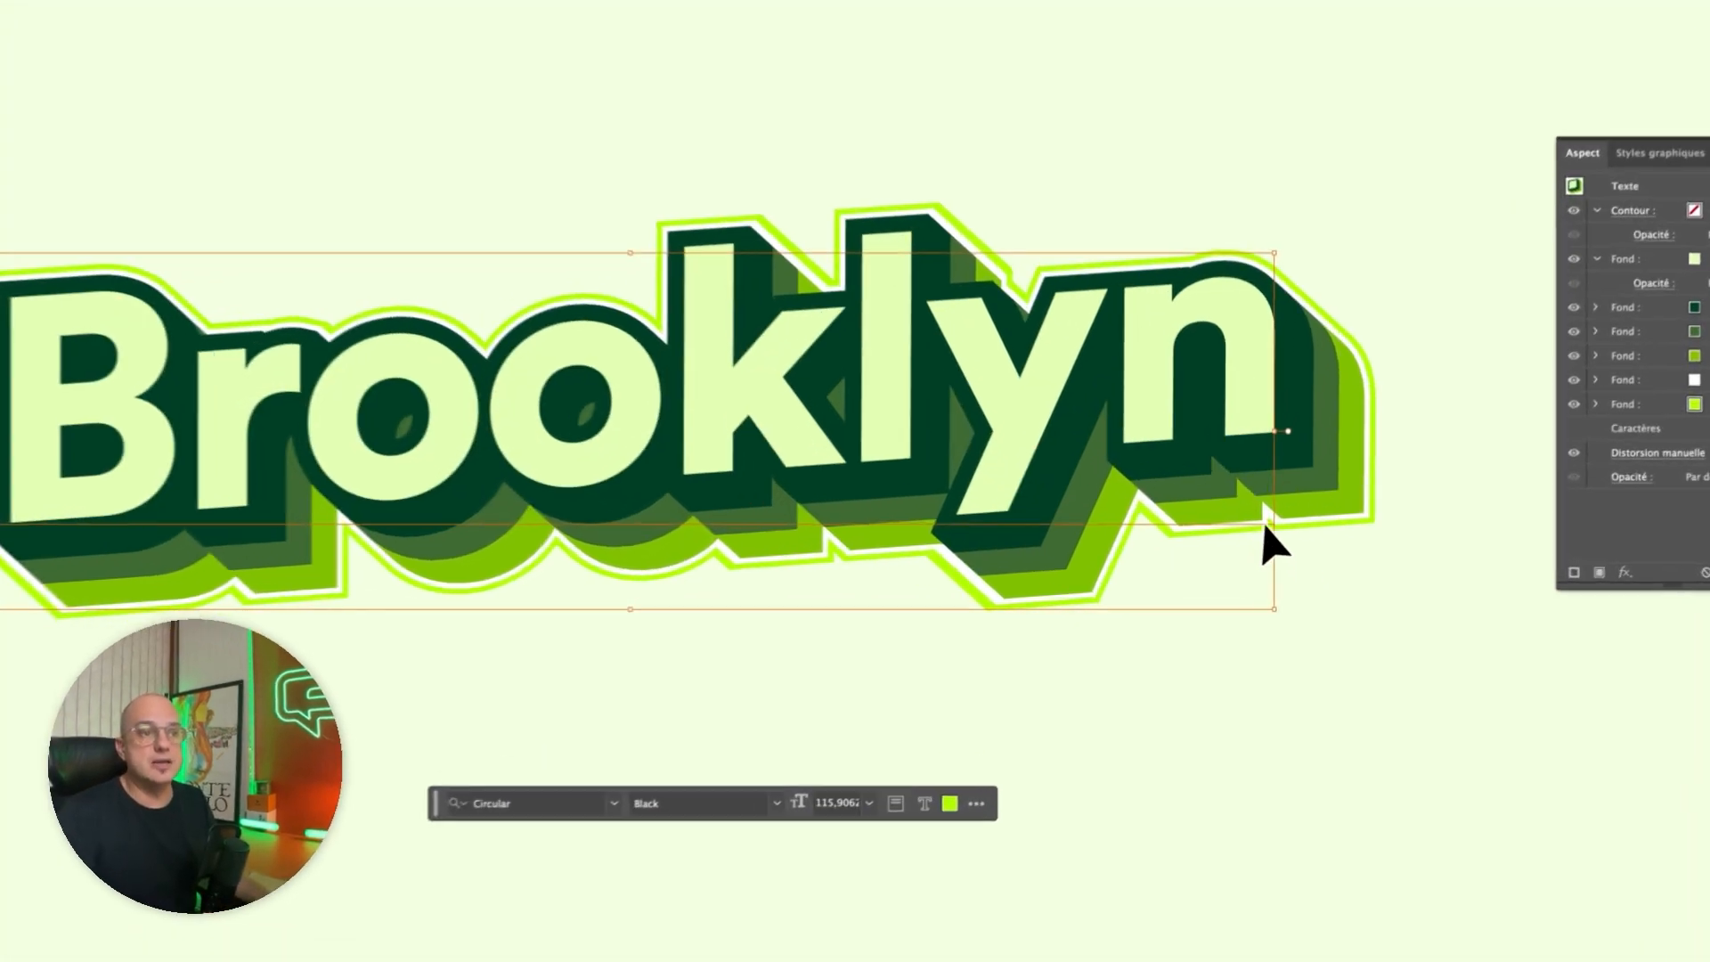
Try replacing the word "Brooklyn" with "New York" in the styled text.
double_click(1246, 530)
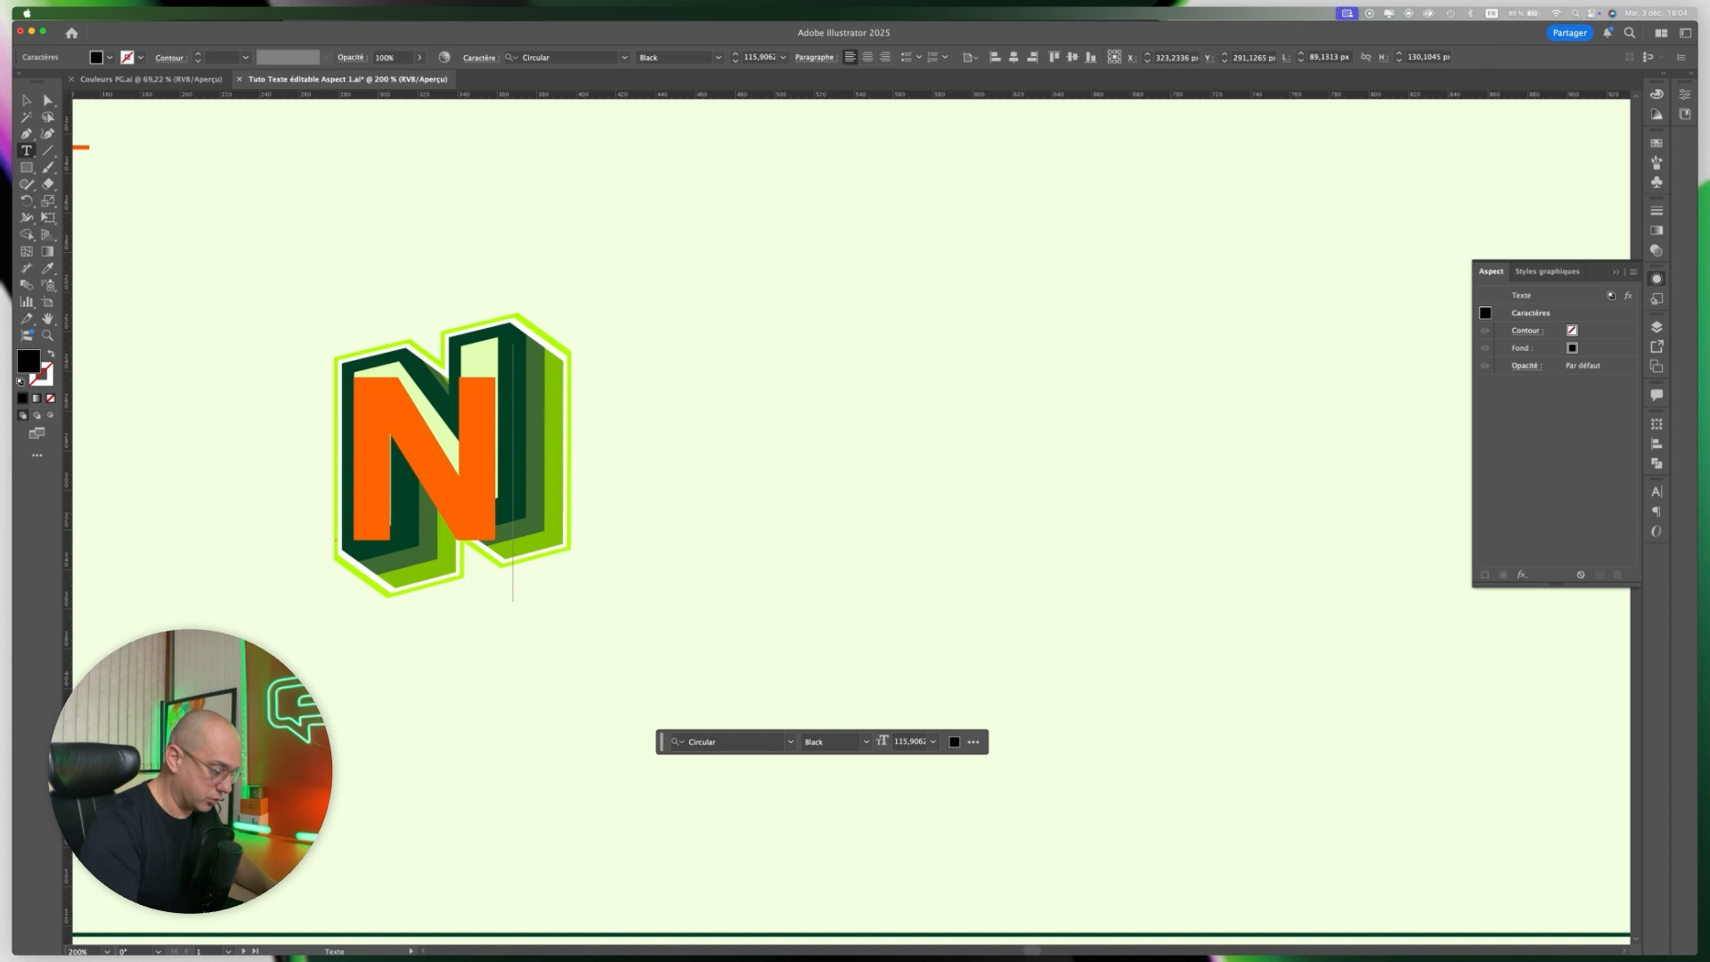
type("ew York")
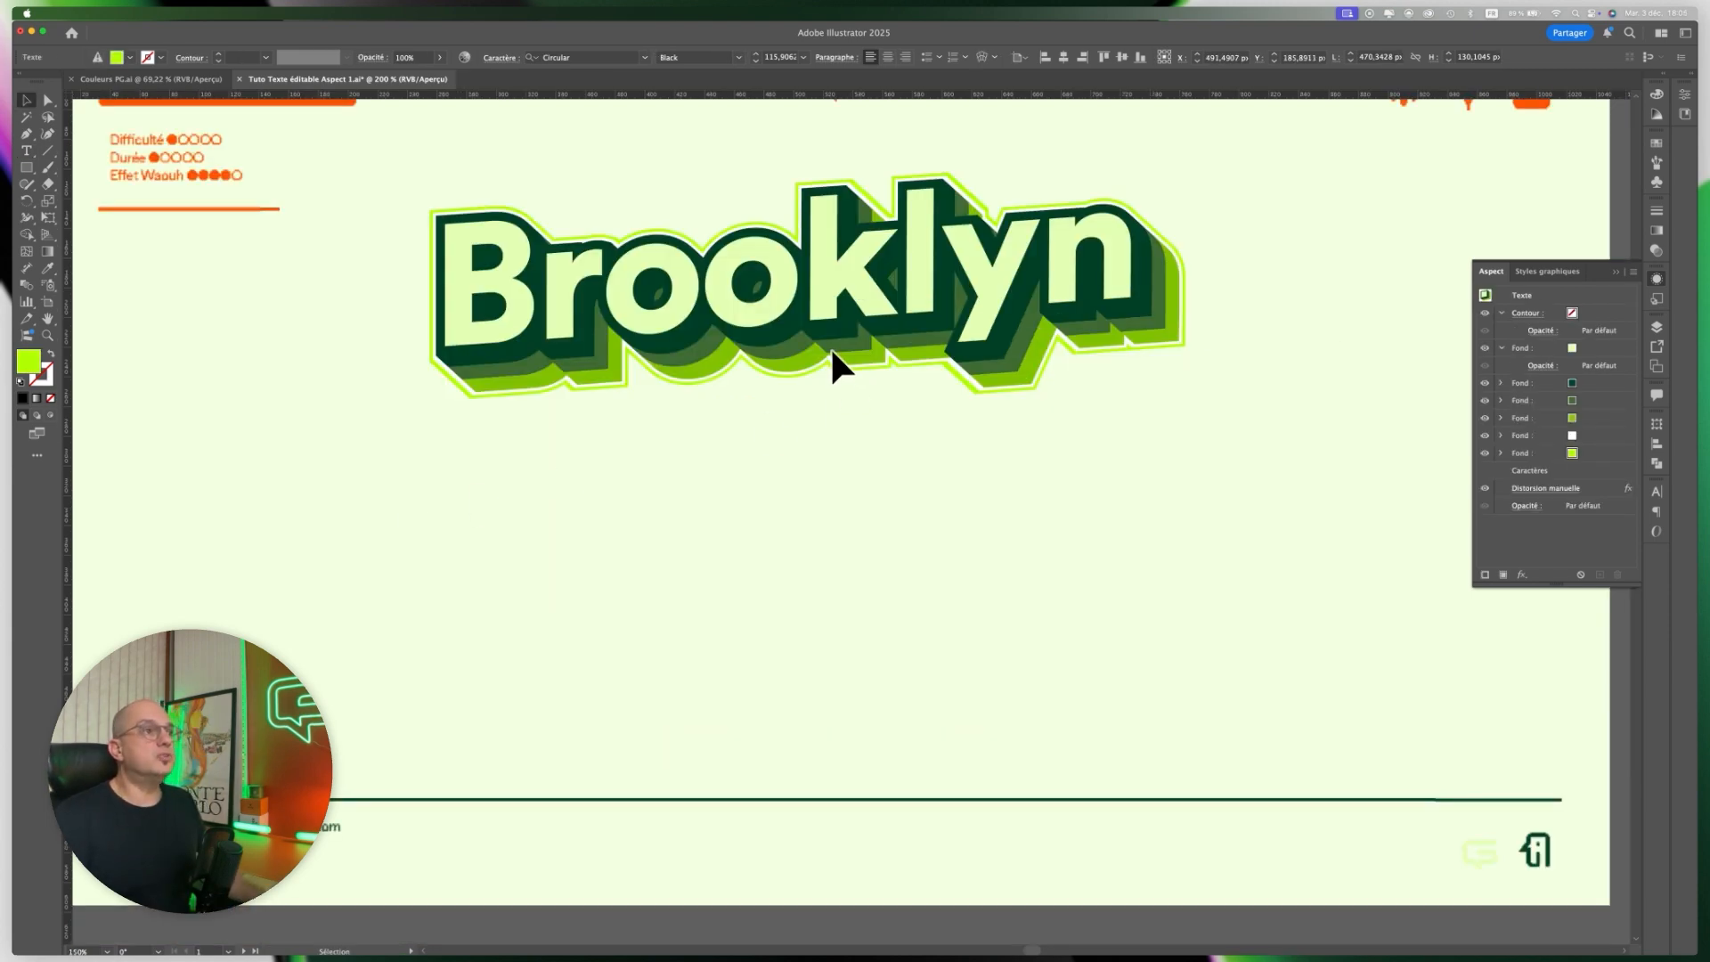
Select the Brooklyn text and display the Styles graphiques panel.
key("super+minus")
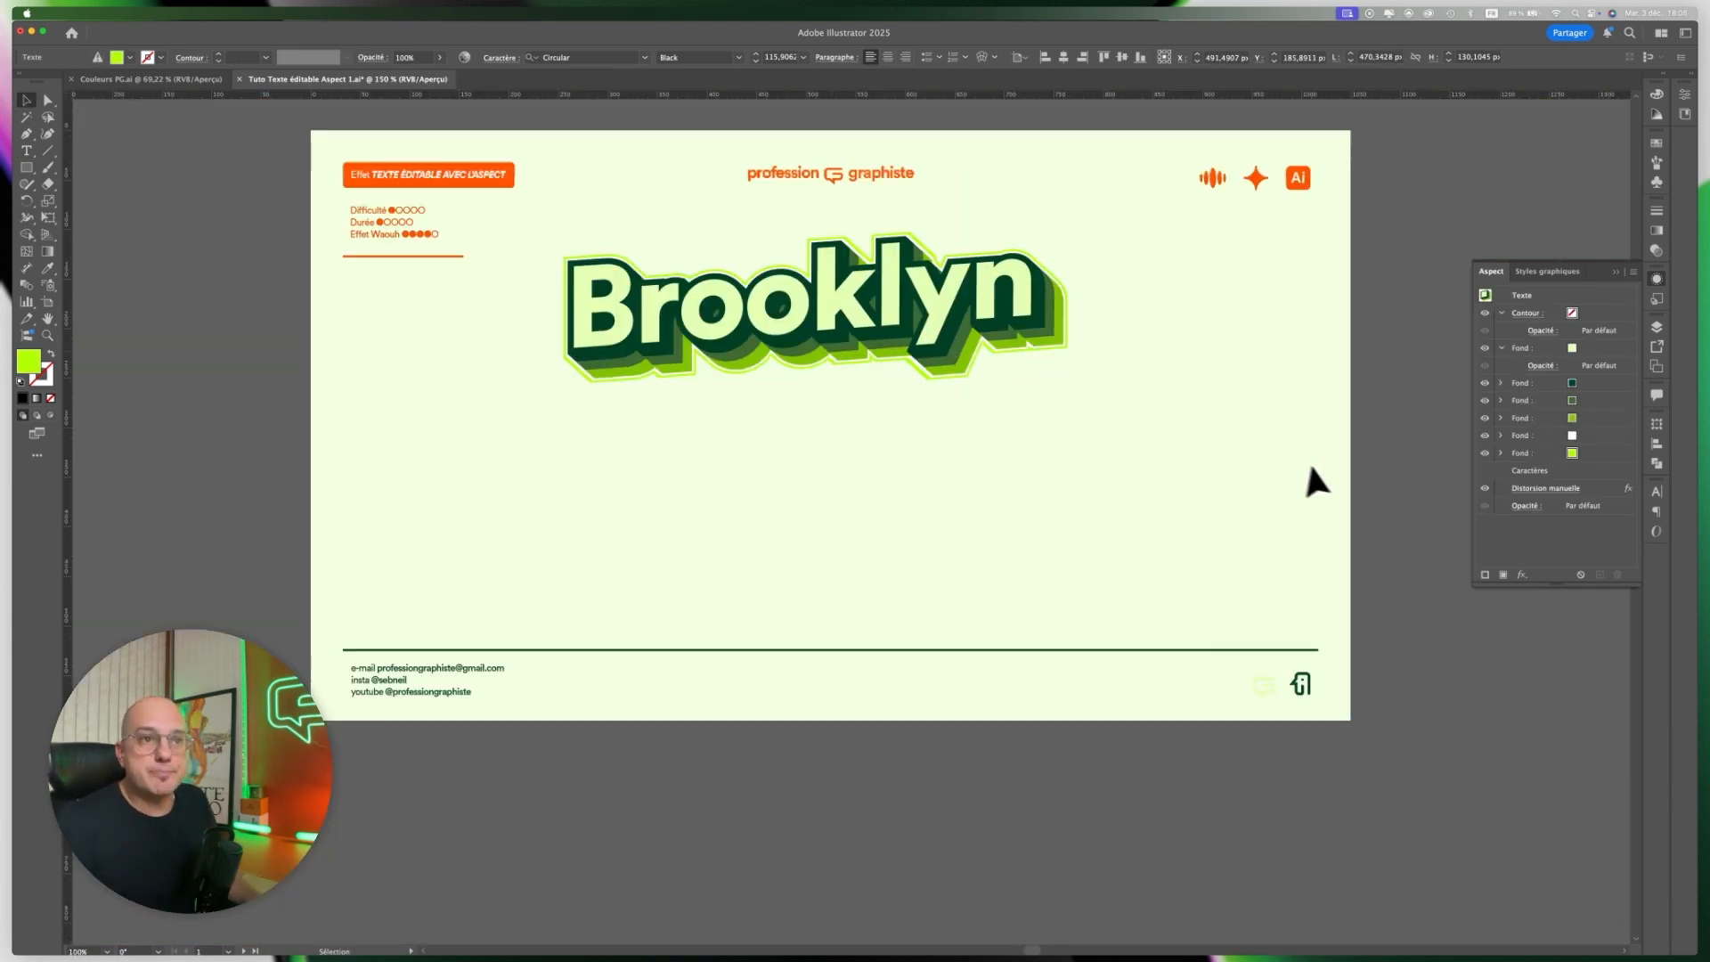
left_click(862, 338)
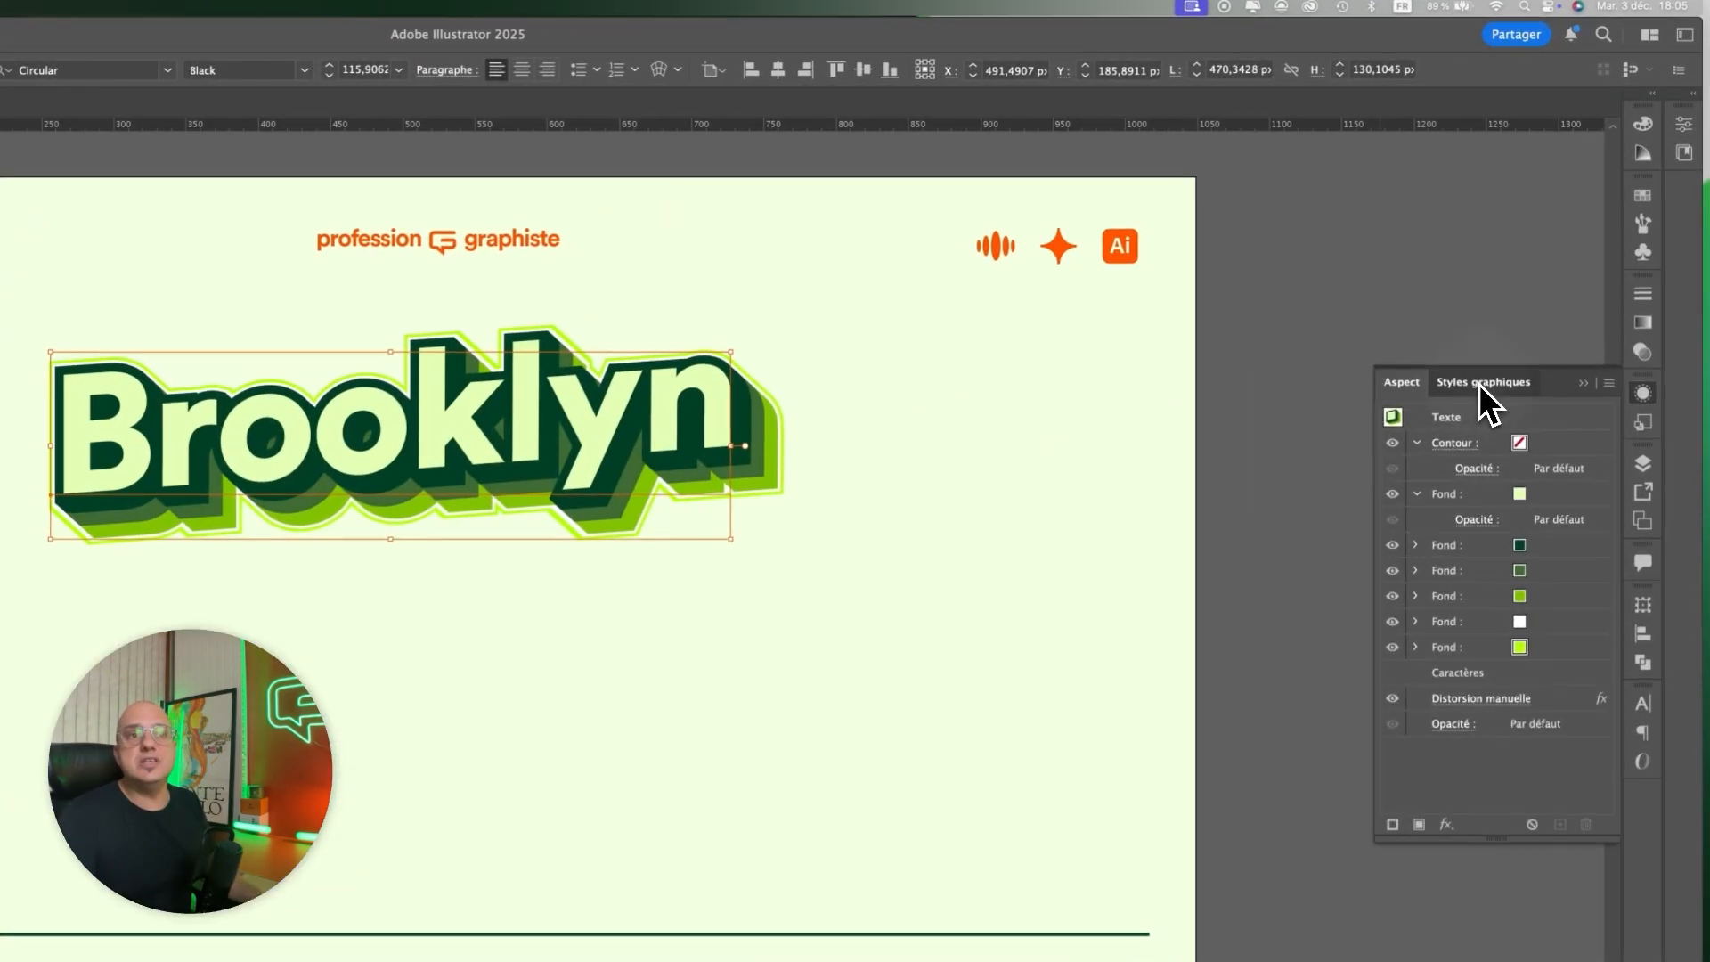
left_click(1547, 271)
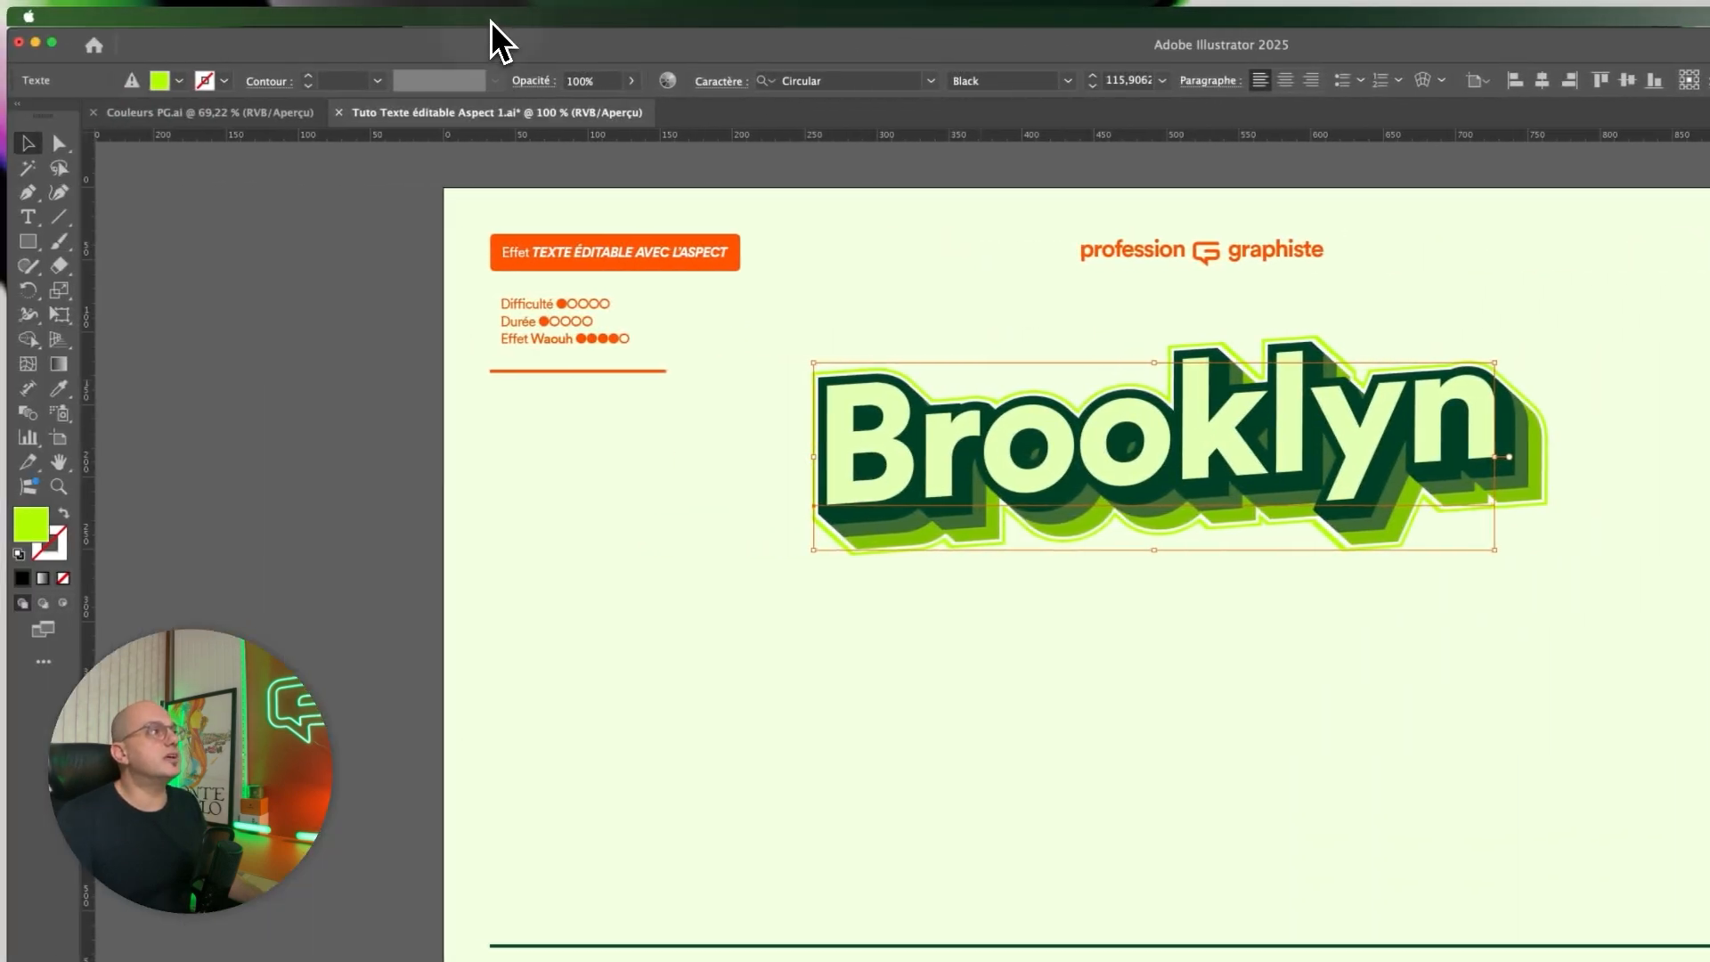
left_click(491, 19)
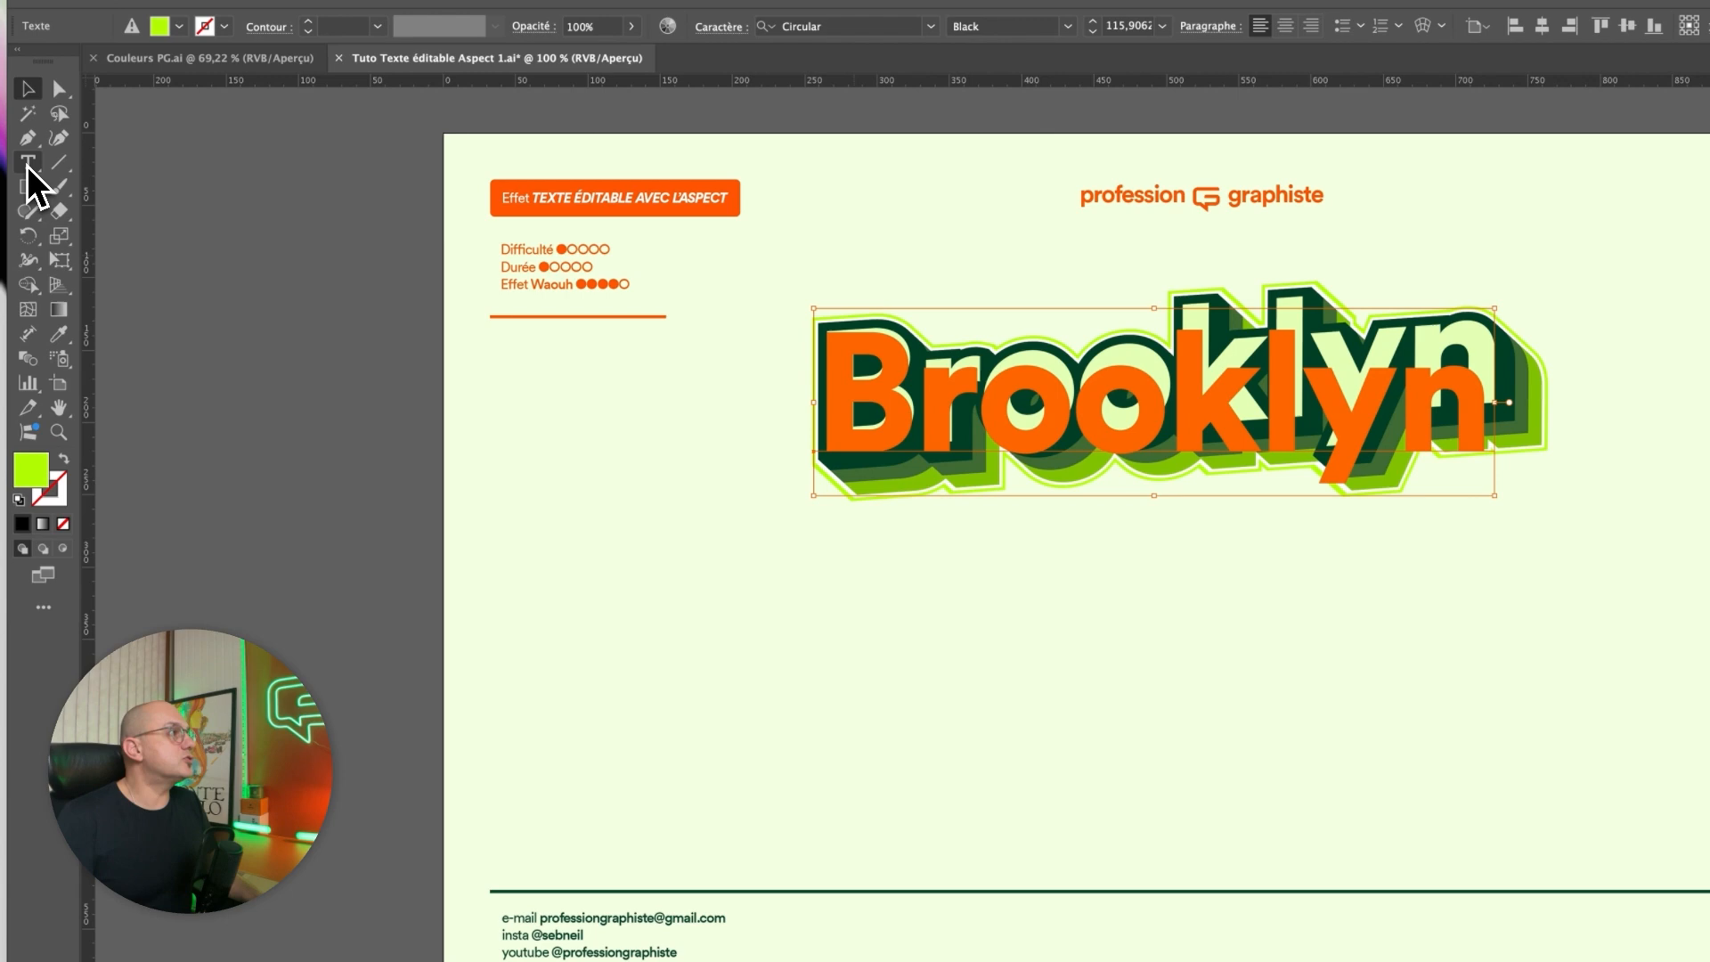
Add a new point text reading "New-York" in the empty area below Brooklyn.
left_click(29, 105)
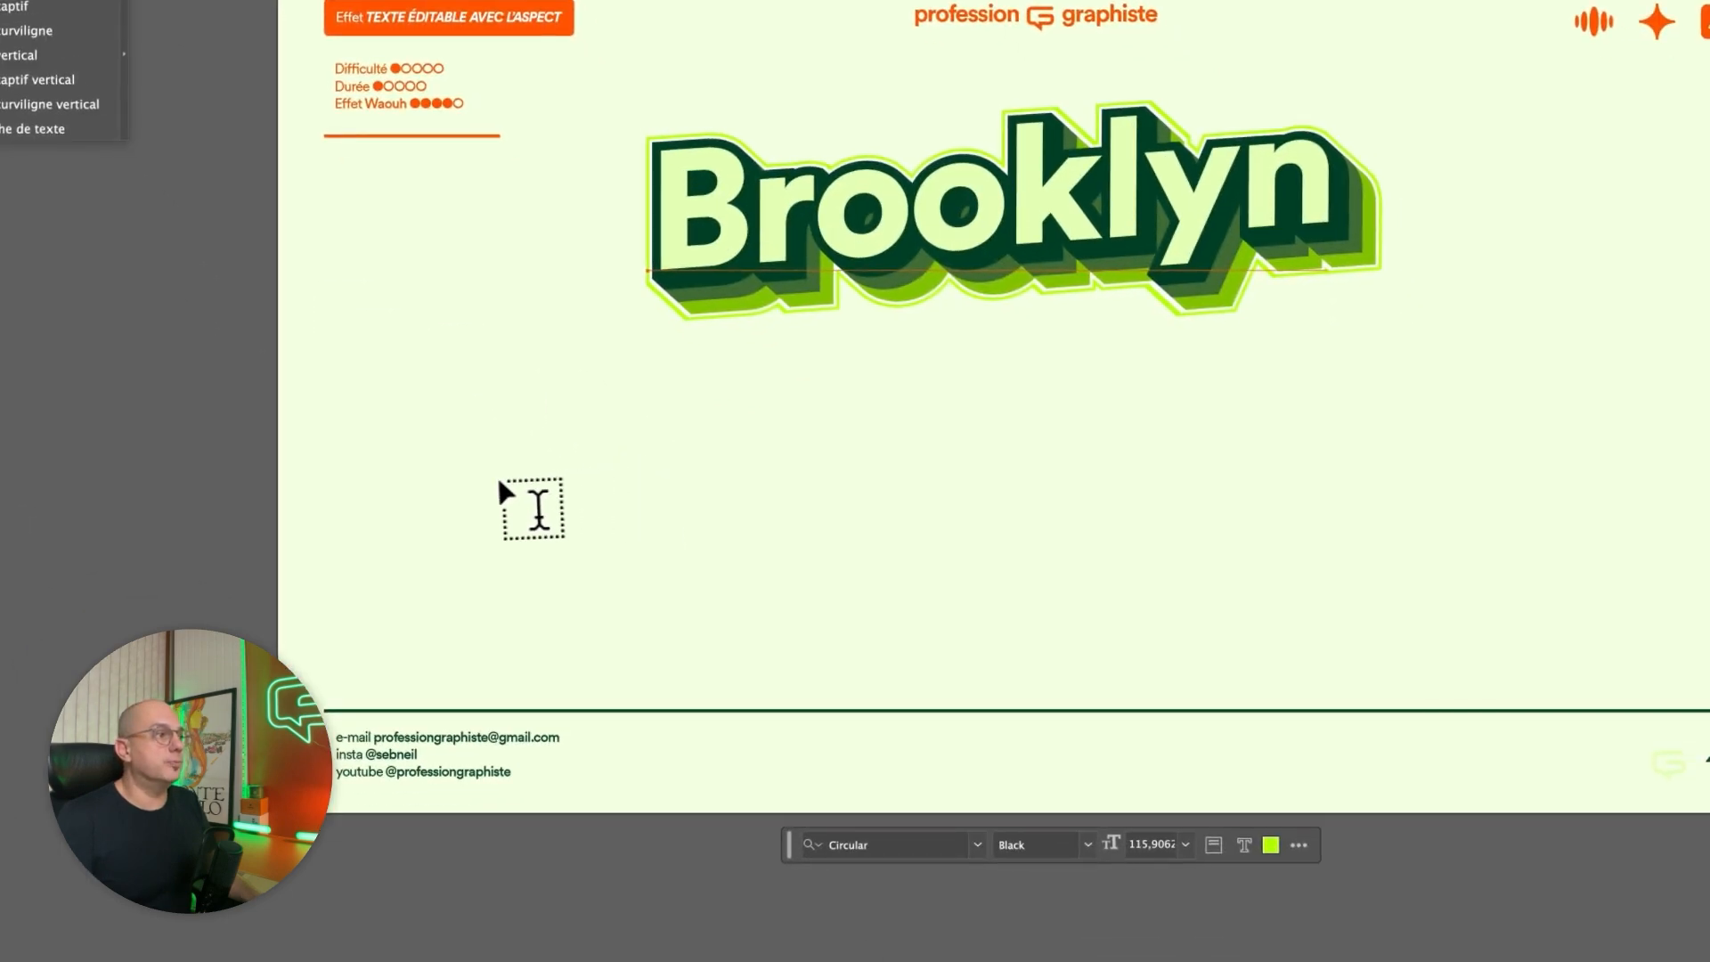
left_click(742, 702)
left_click(537, 488)
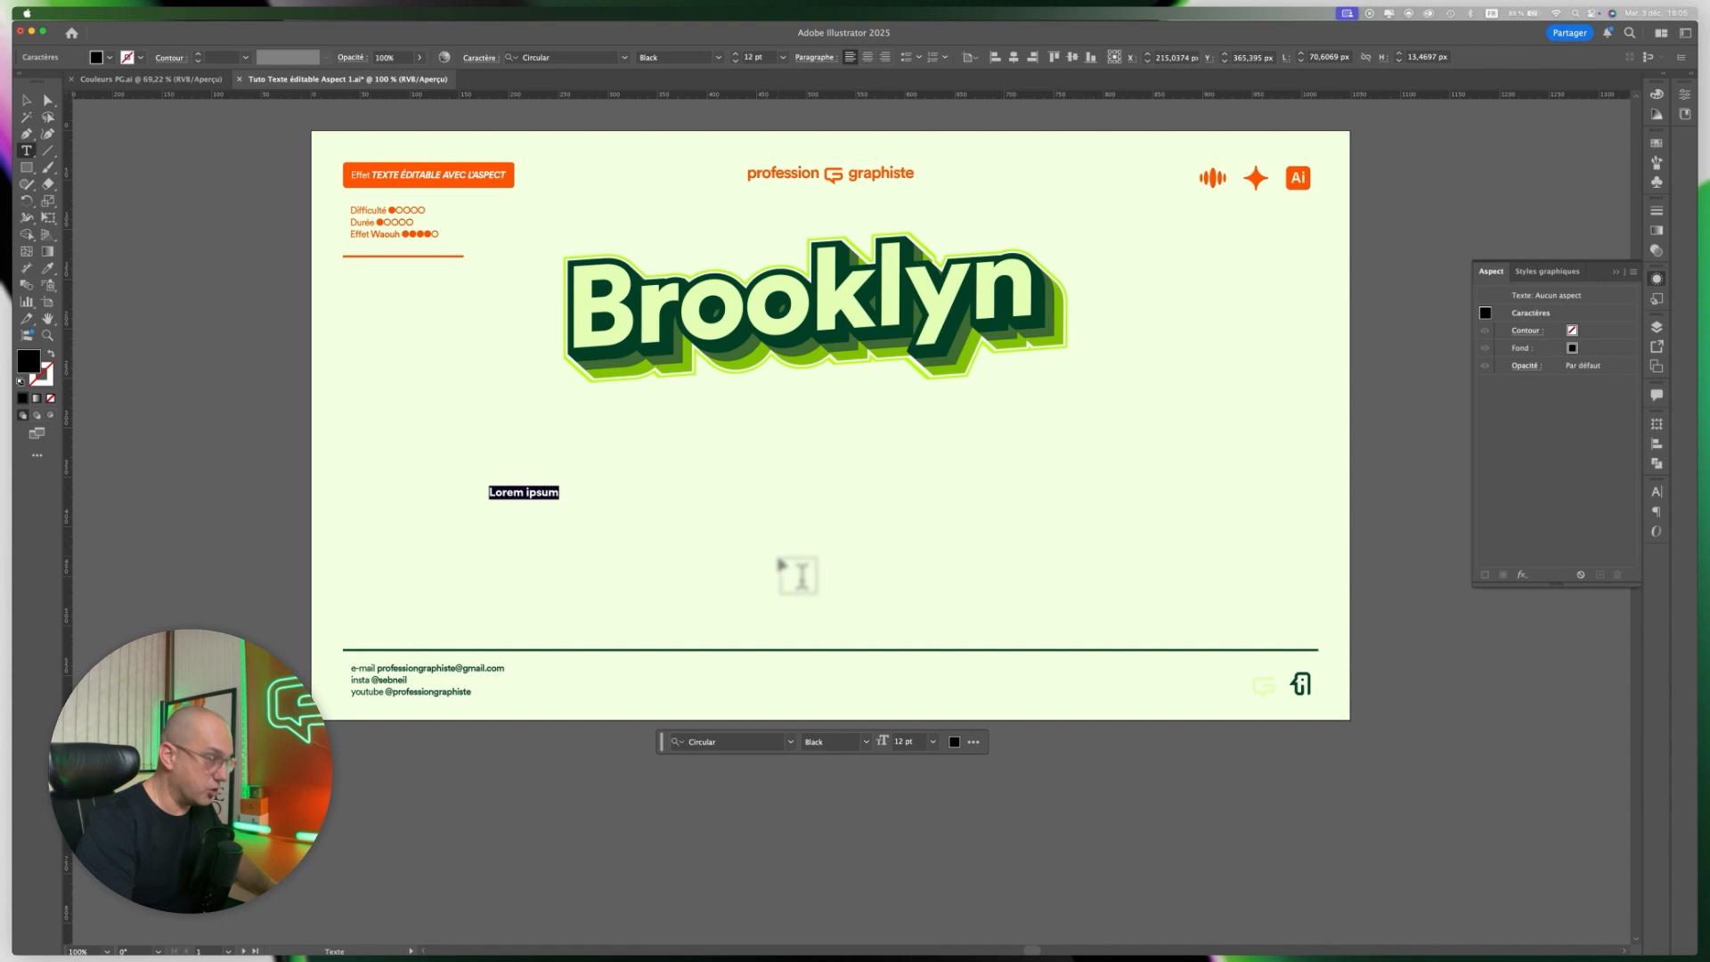
type("New")
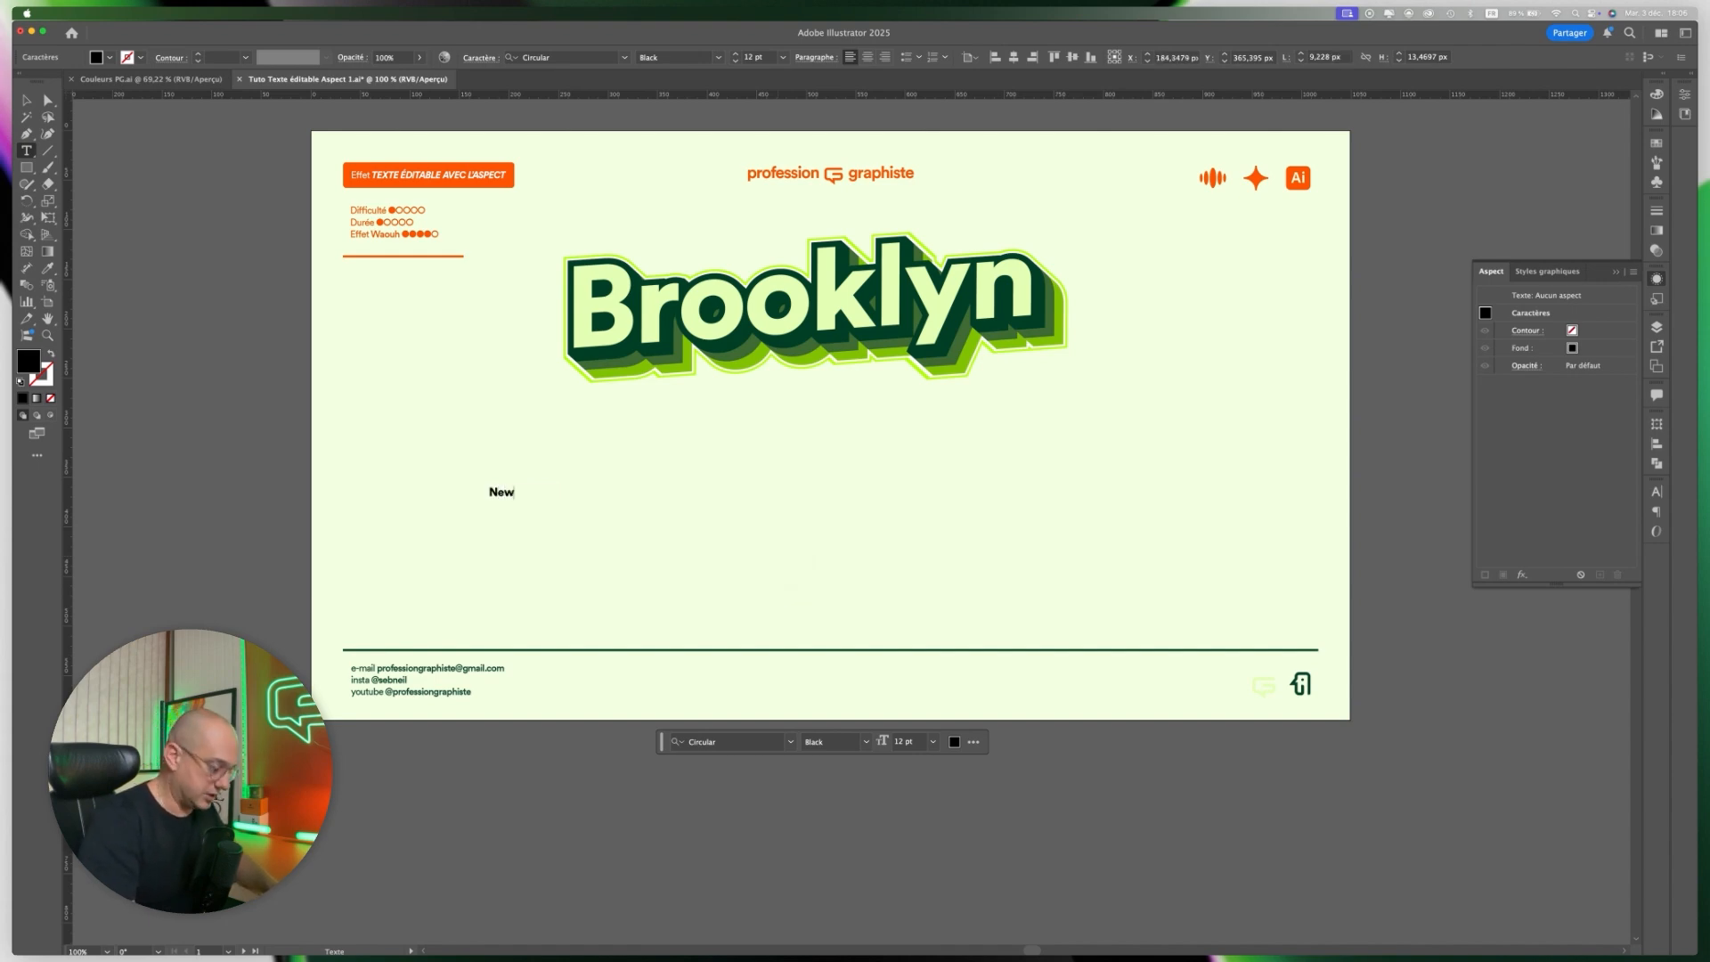
type("-Y")
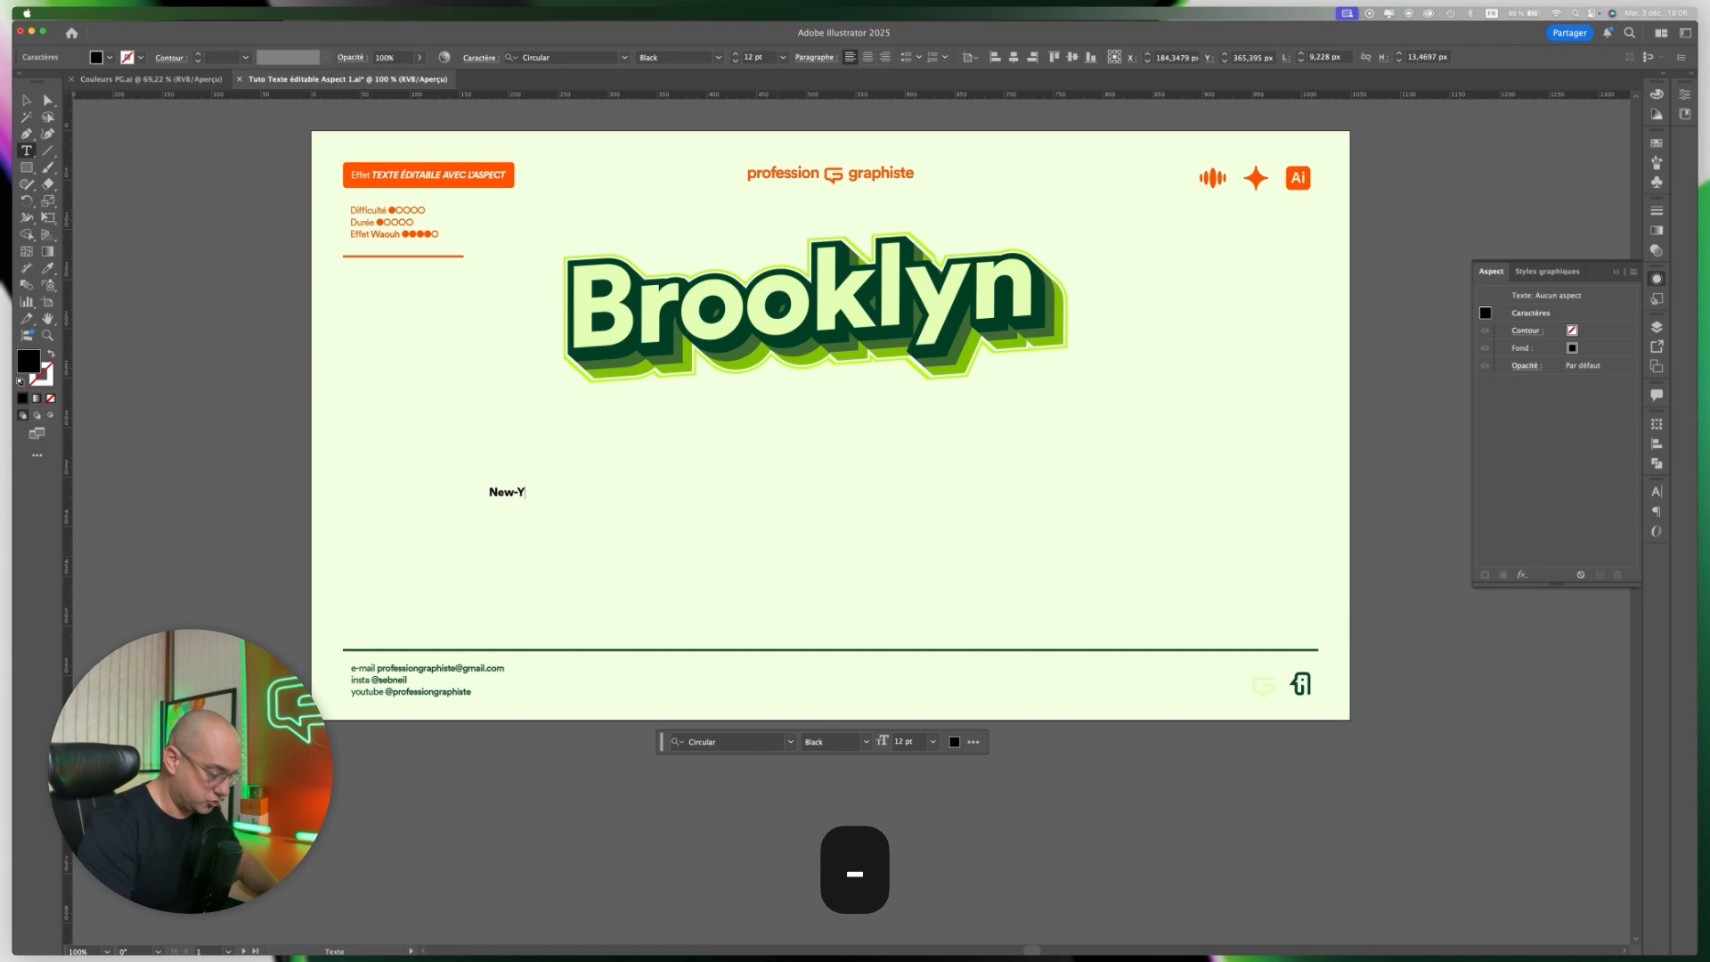
type("ork")
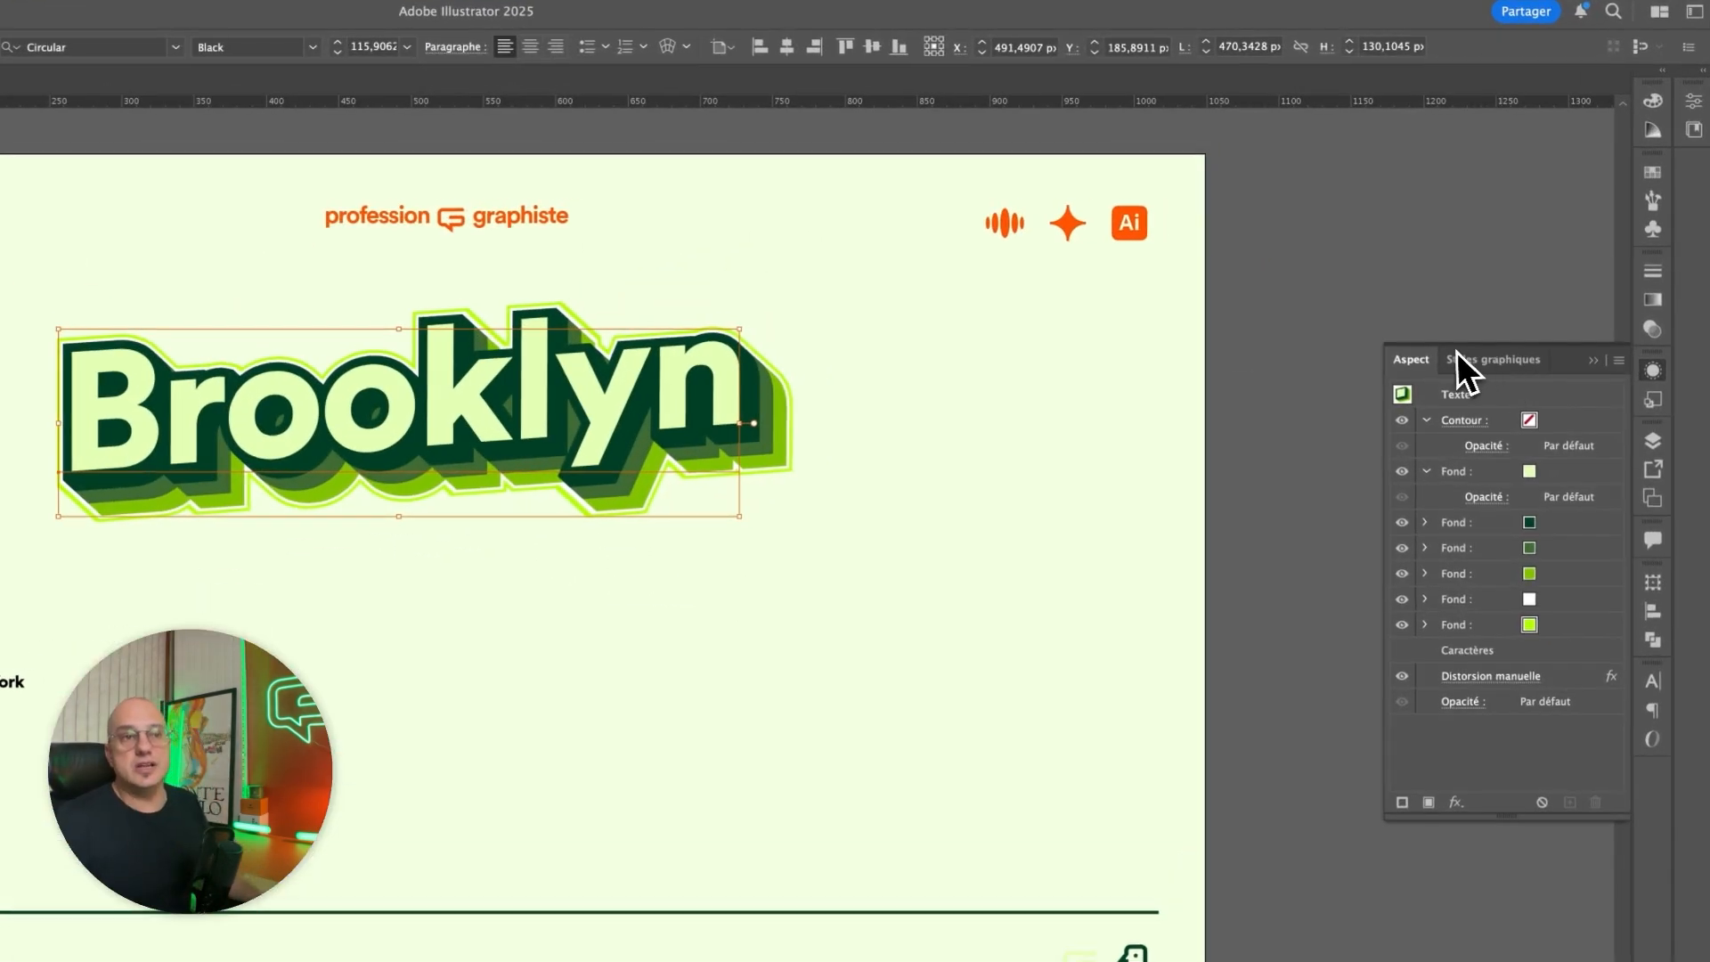
Save the Brooklyn text's appearance as a new graphic style in the Styles graphiques panel.
left_click(1530, 271)
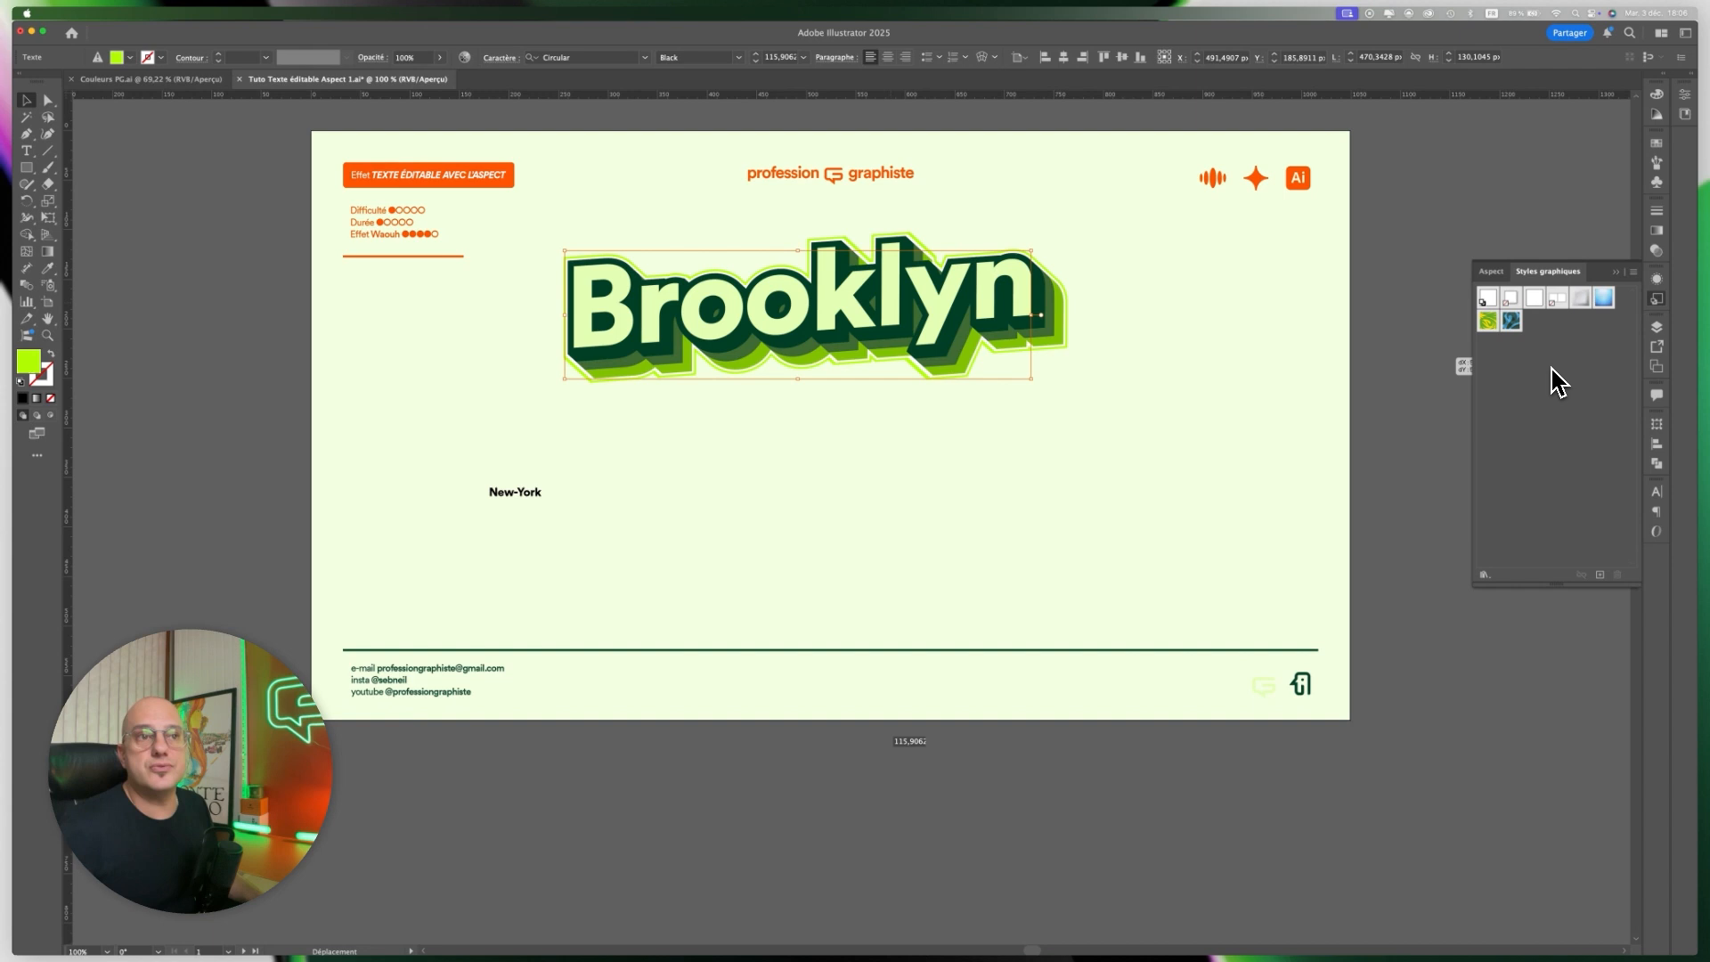
left_click_drag(1487, 434, 1514, 409)
left_click_drag(1559, 346, 1564, 326)
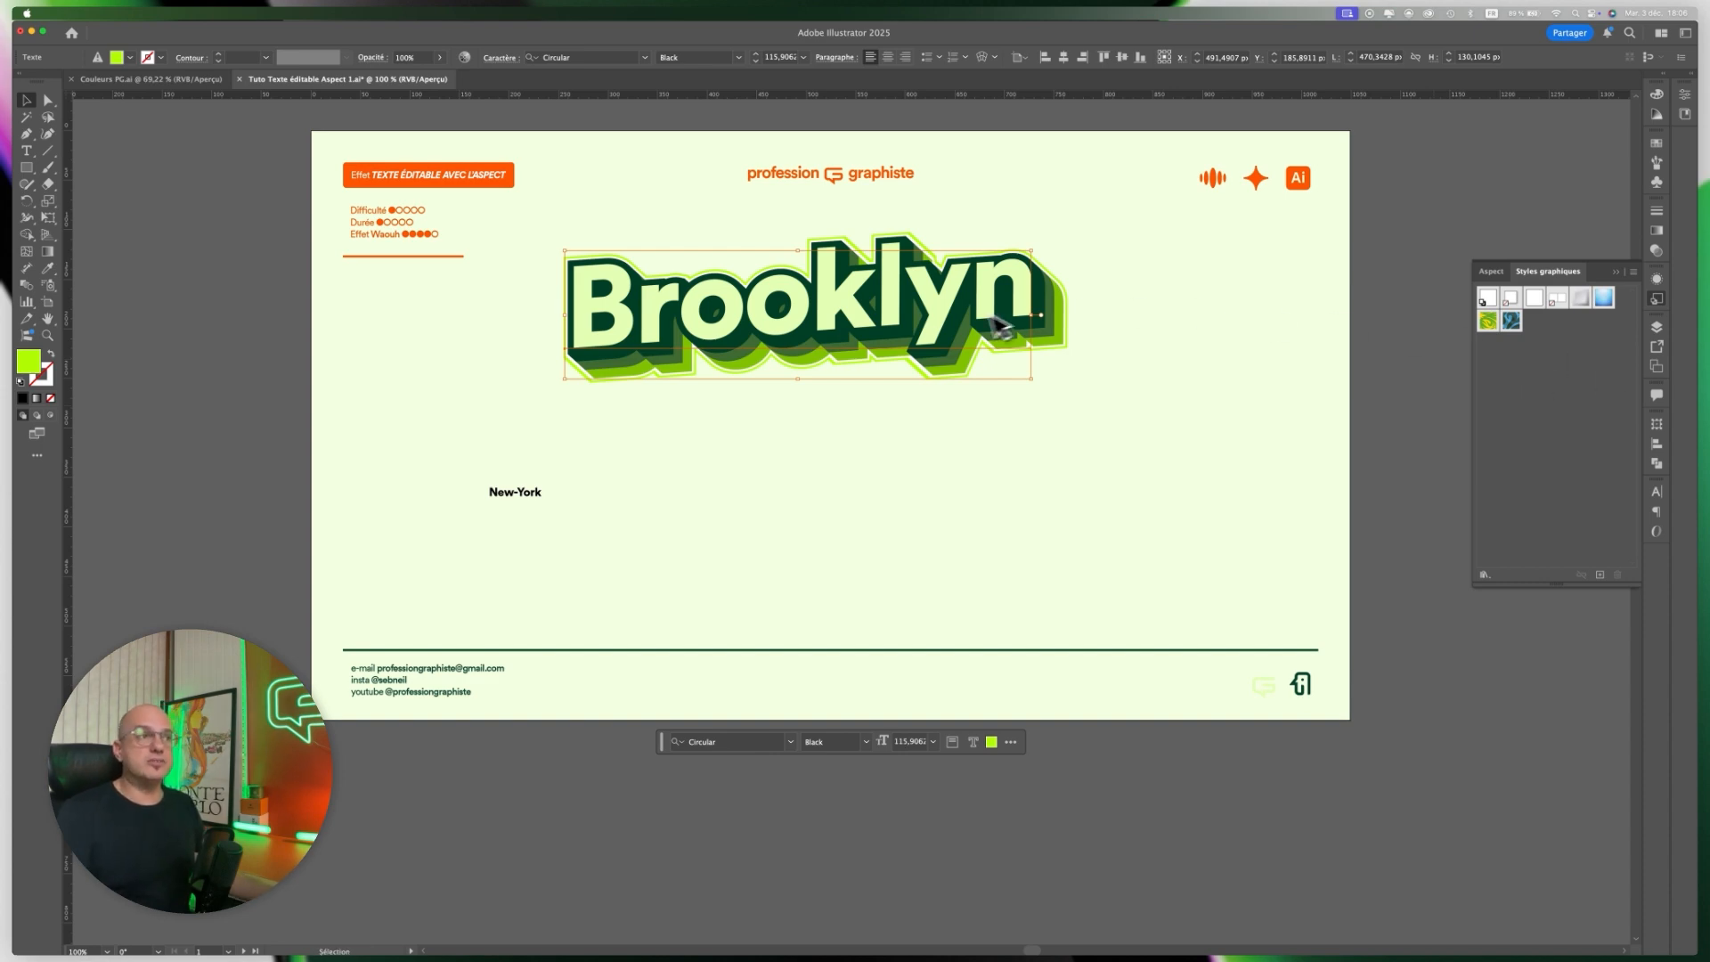
left_click_drag(939, 312, 1560, 346)
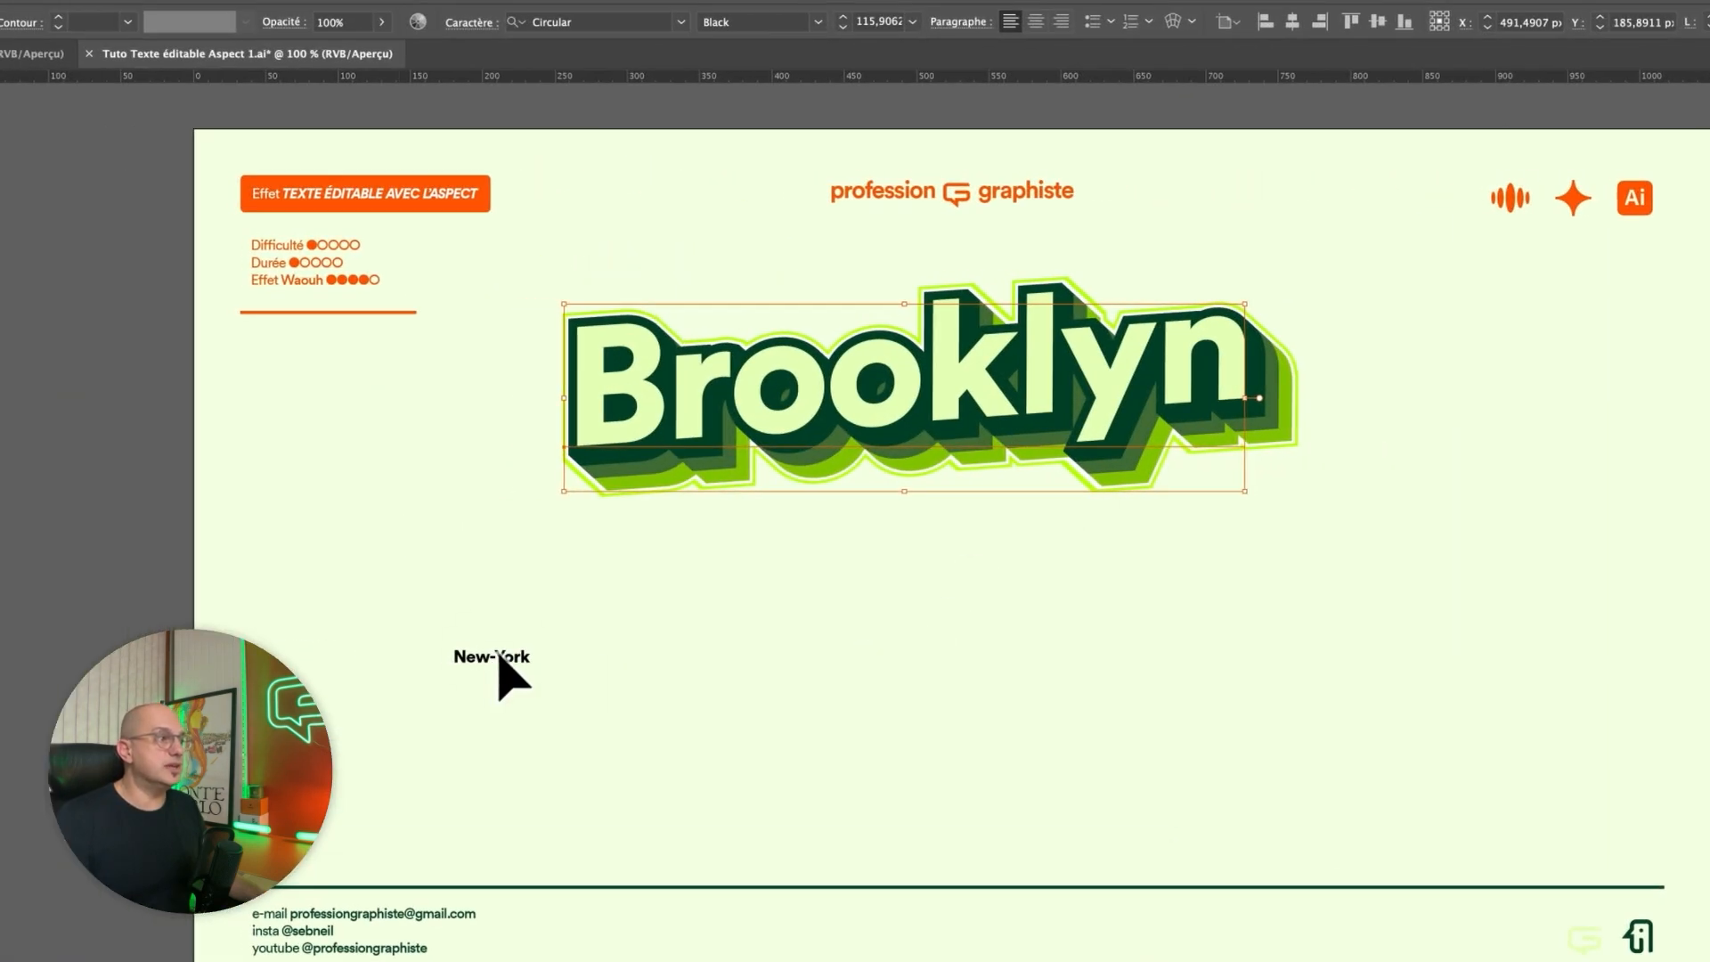
Set the New-York text's font size to 116 pt and place it directly below Brooklyn.
left_click(497, 664)
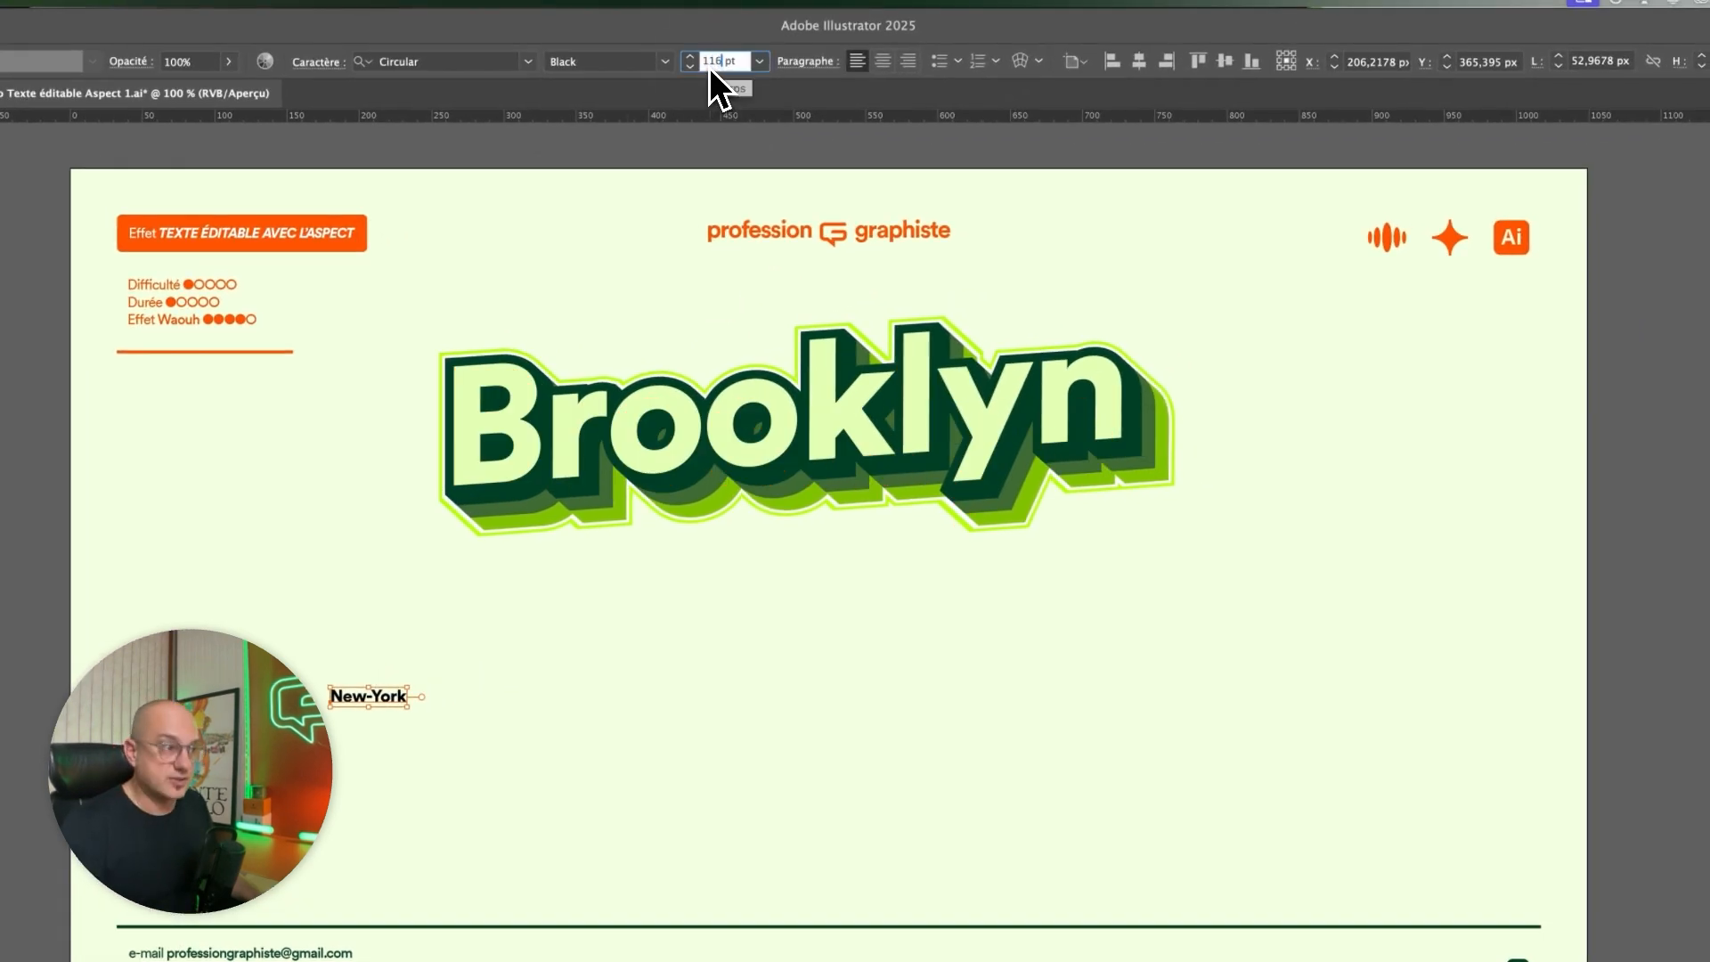
key("Return")
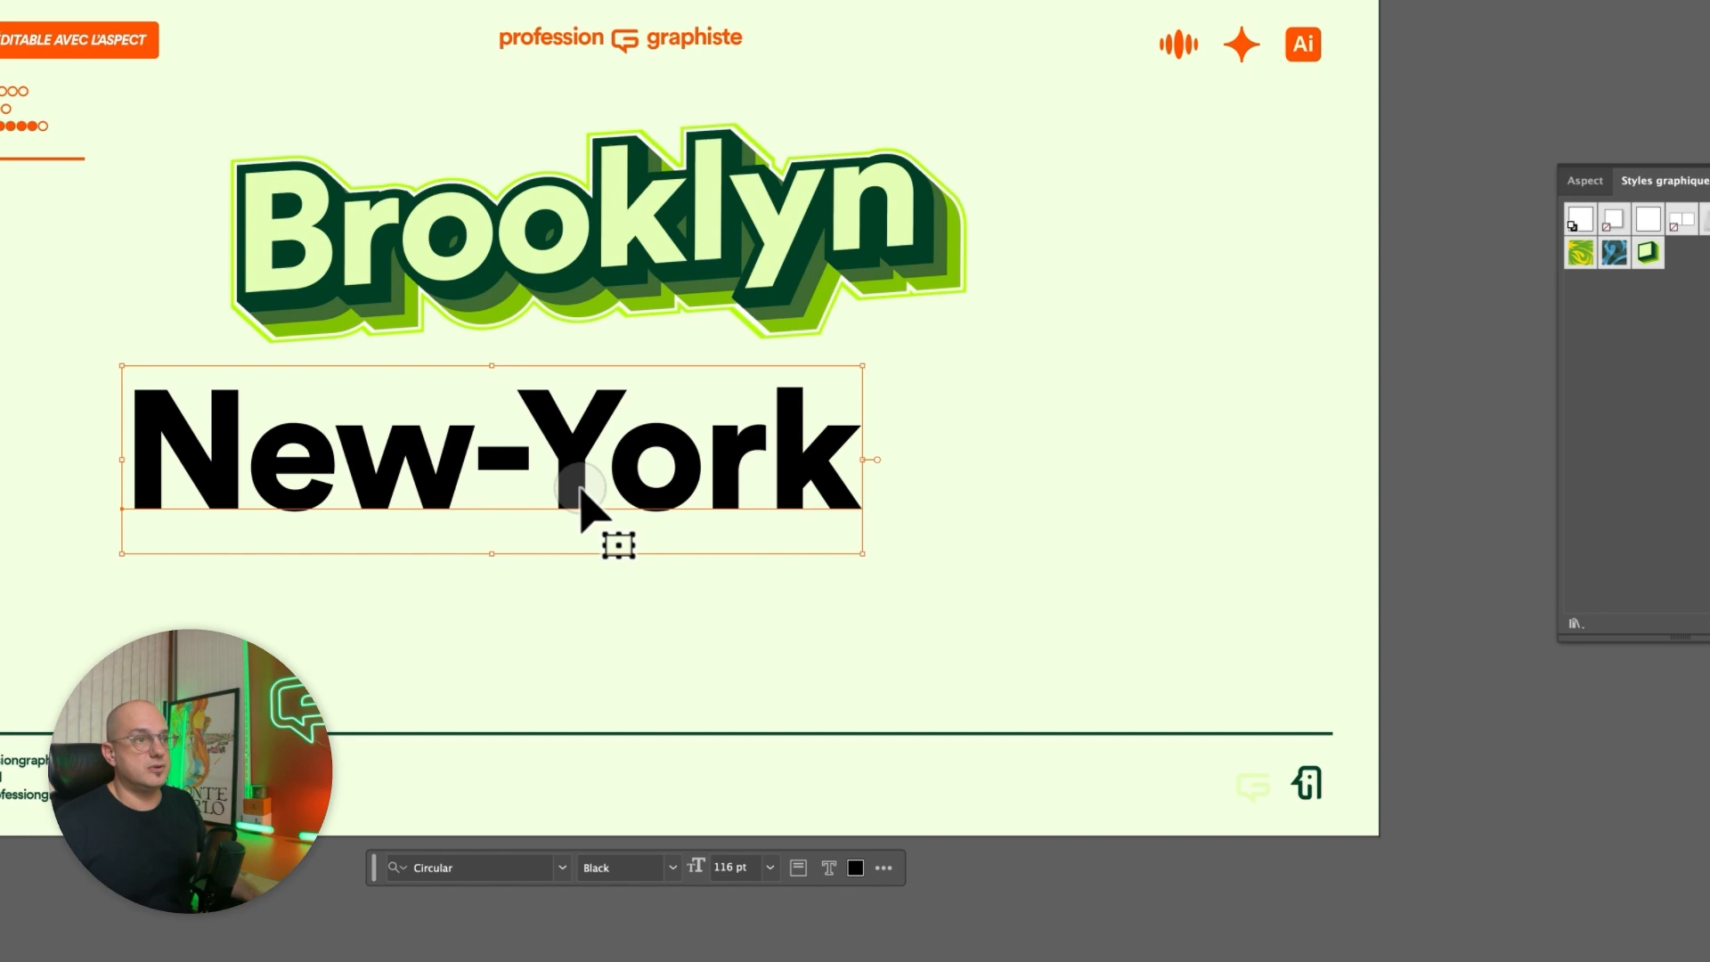
left_click_drag(573, 477, 694, 535)
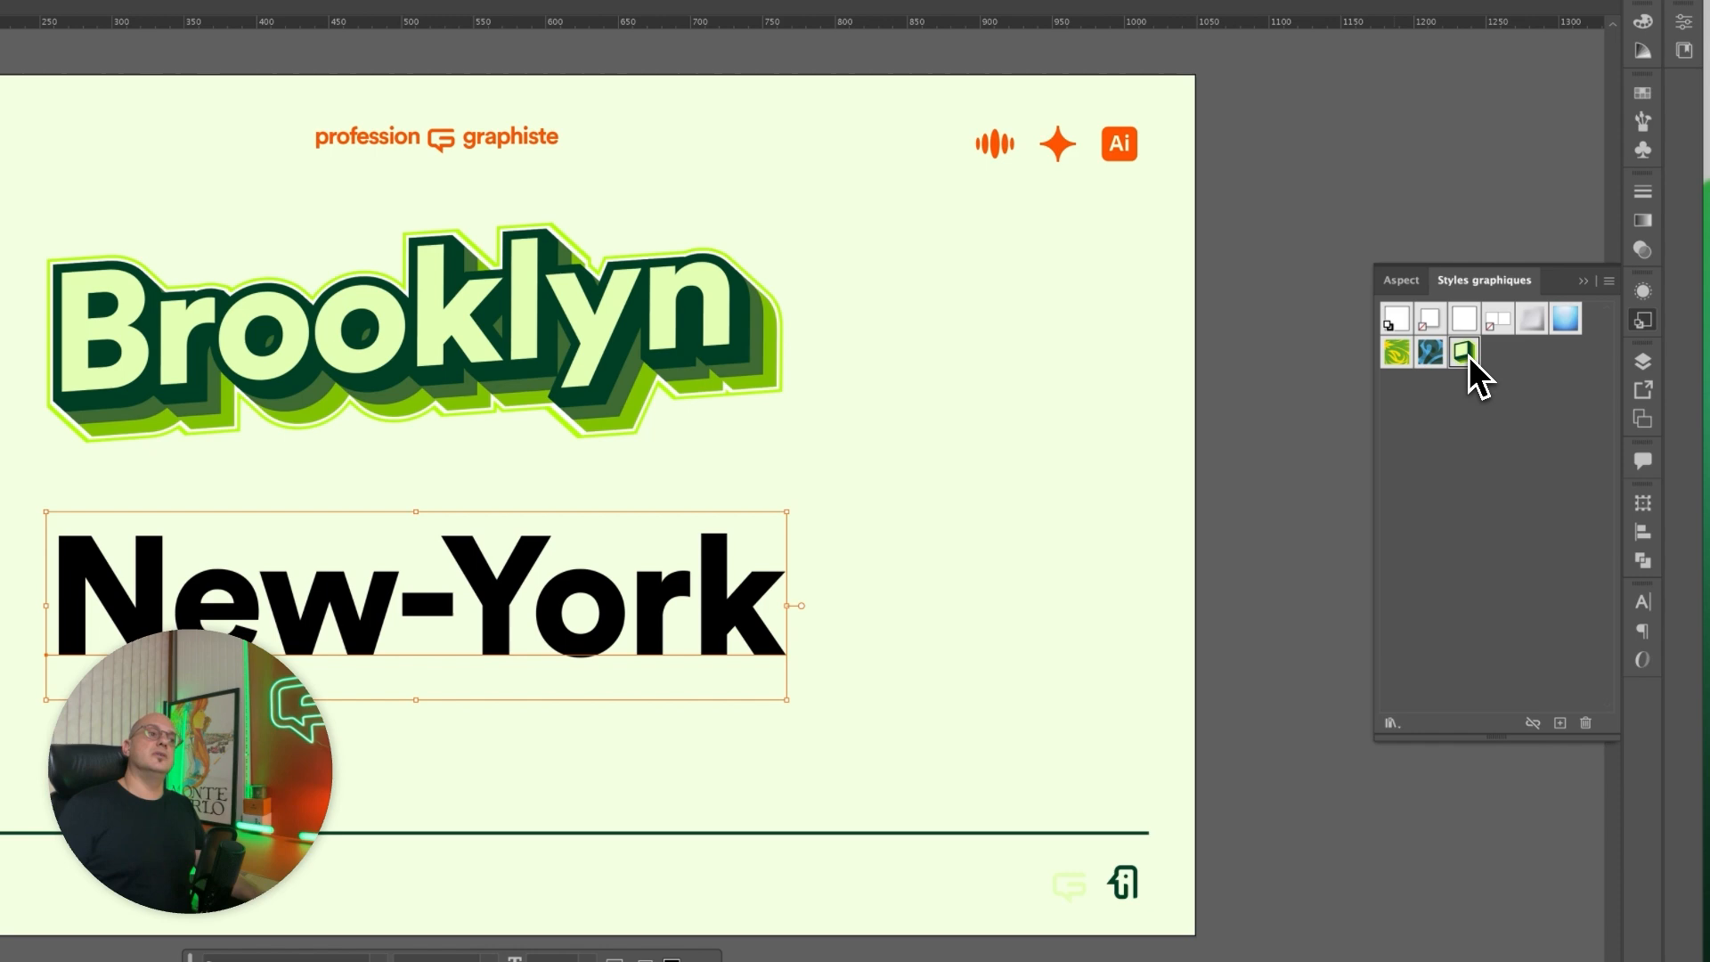
Apply the graphic style saved from Brooklyn to the New-York text, and select the Brooklyn text.
left_click(1464, 352)
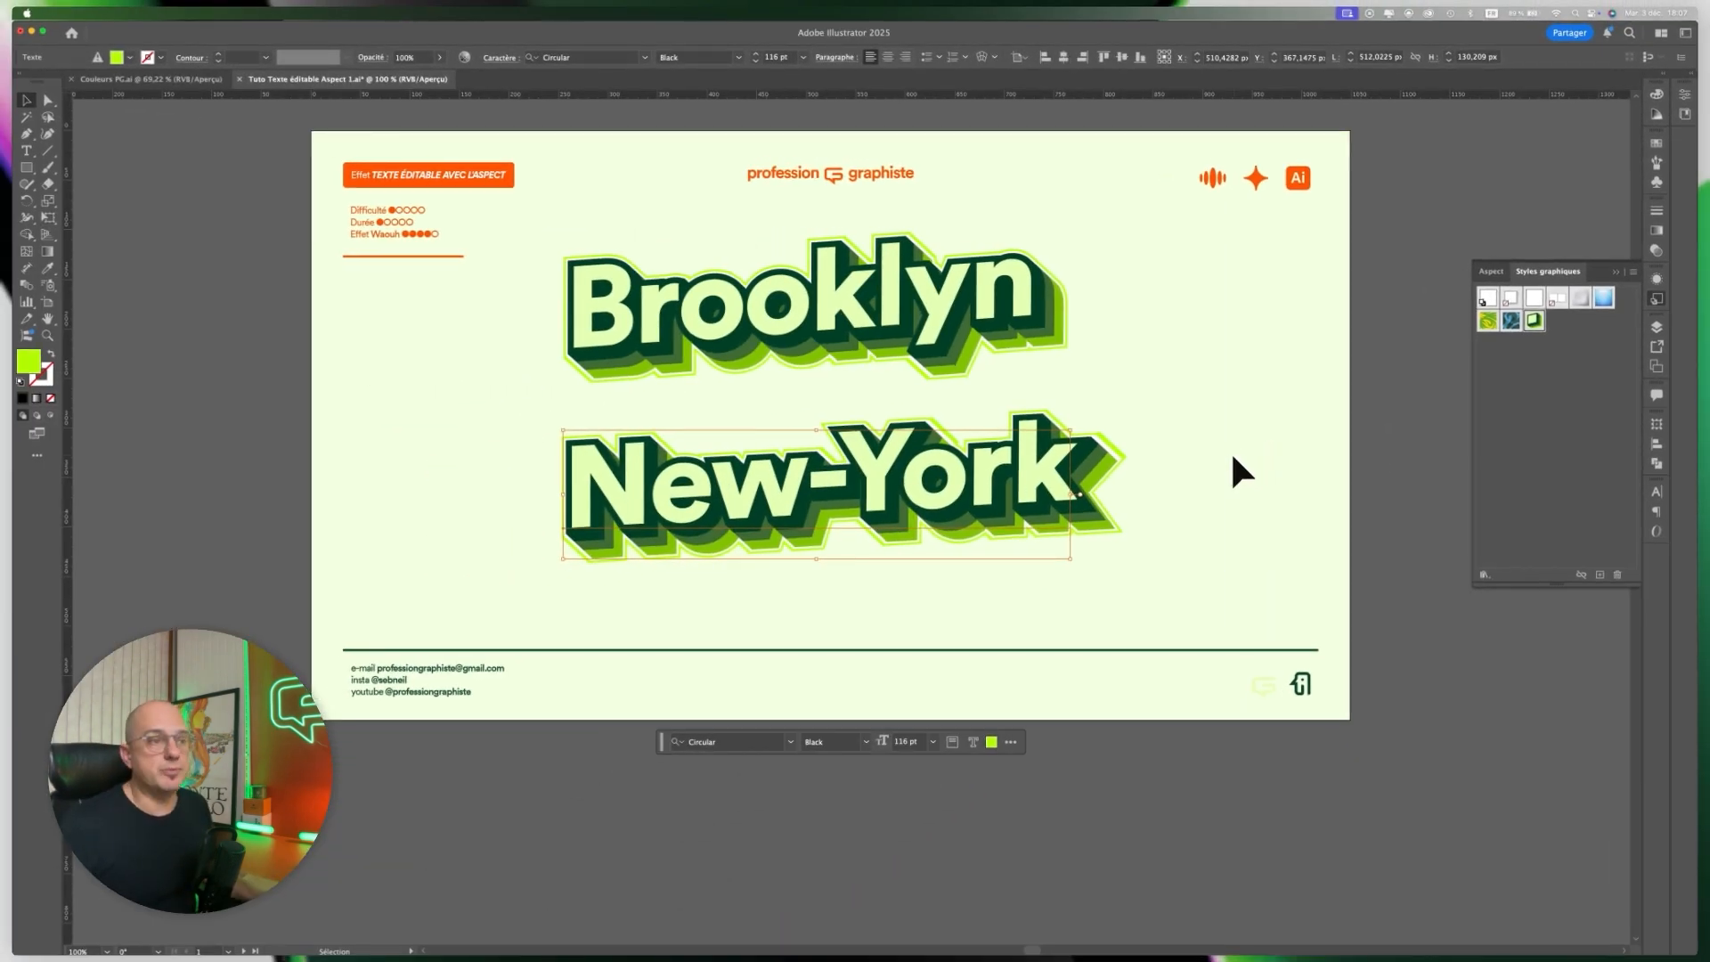
left_click(801, 330)
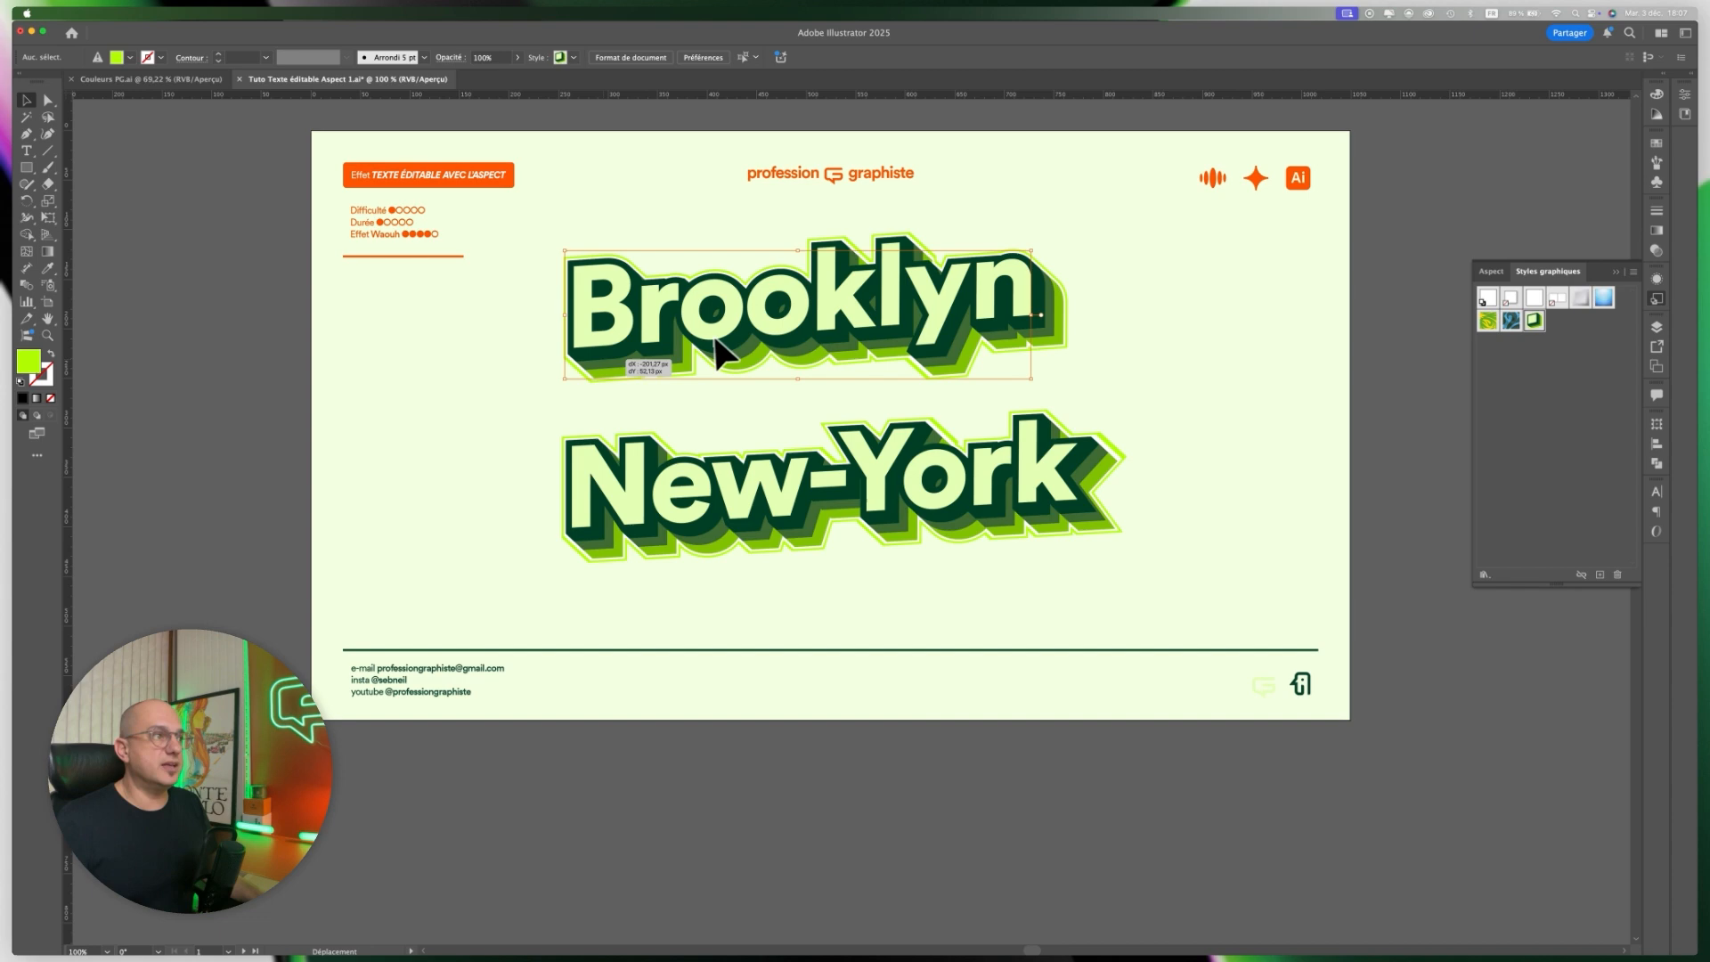
Move the Brooklyn text to the left so it sits offset above New-York, and try rotating it.
left_click_drag(682, 342, 711, 342)
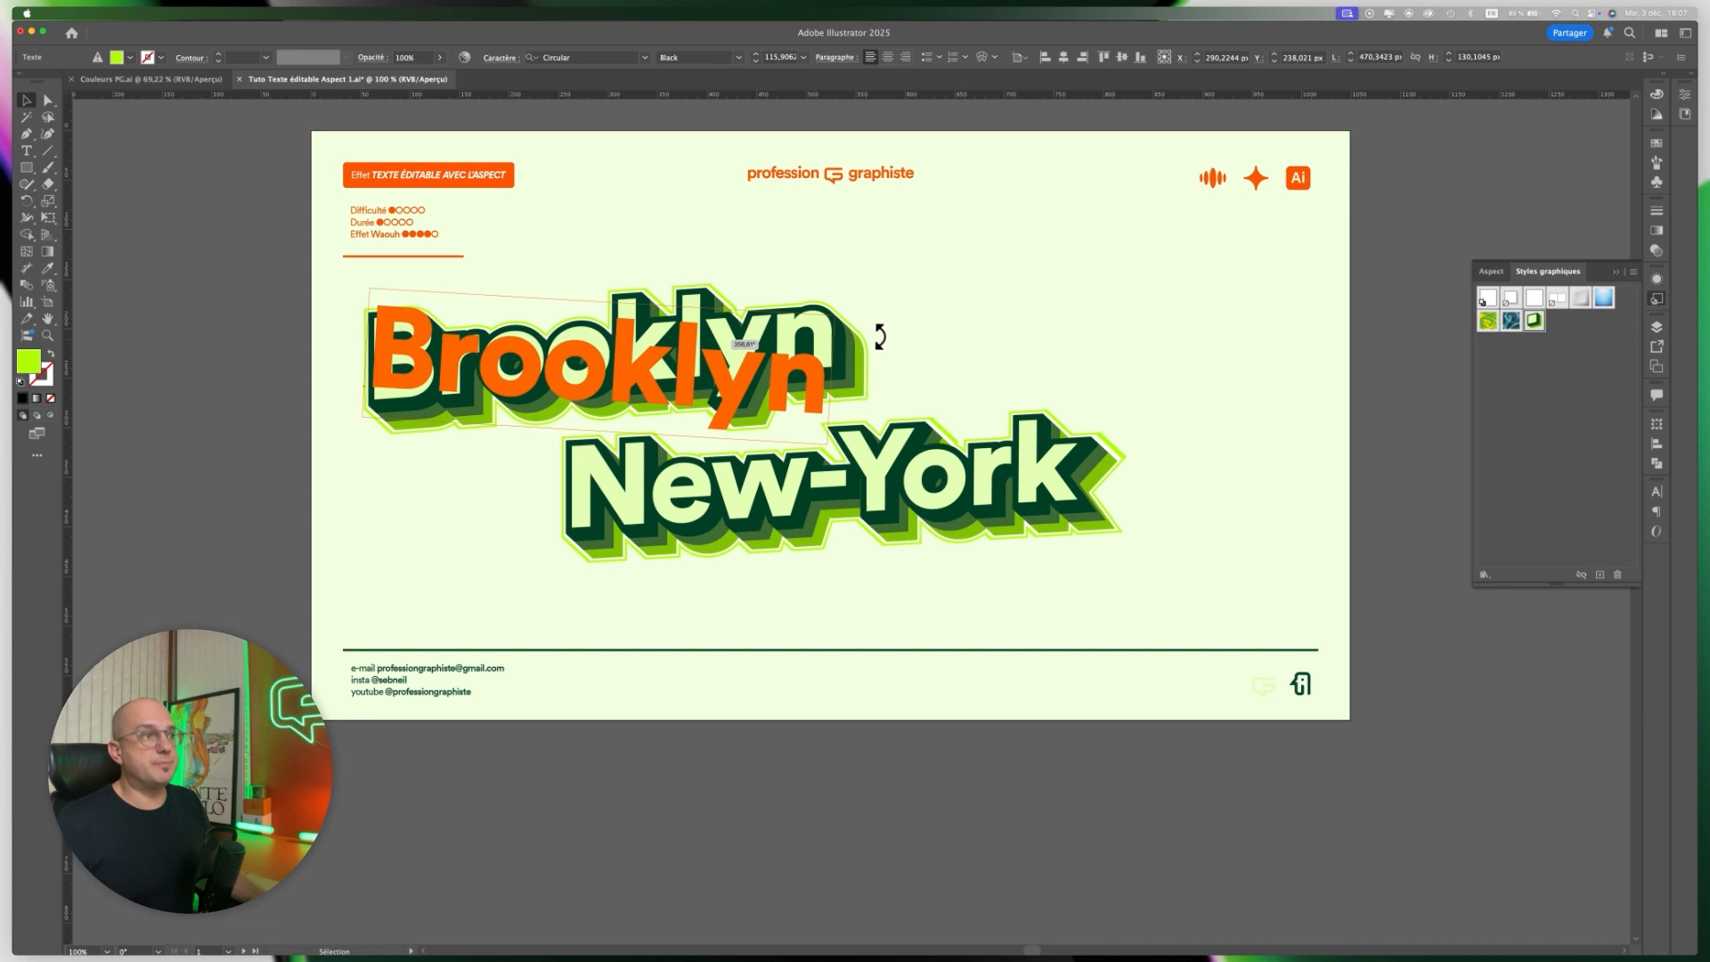
left_click_drag(921, 360, 938, 363)
key("super+z")
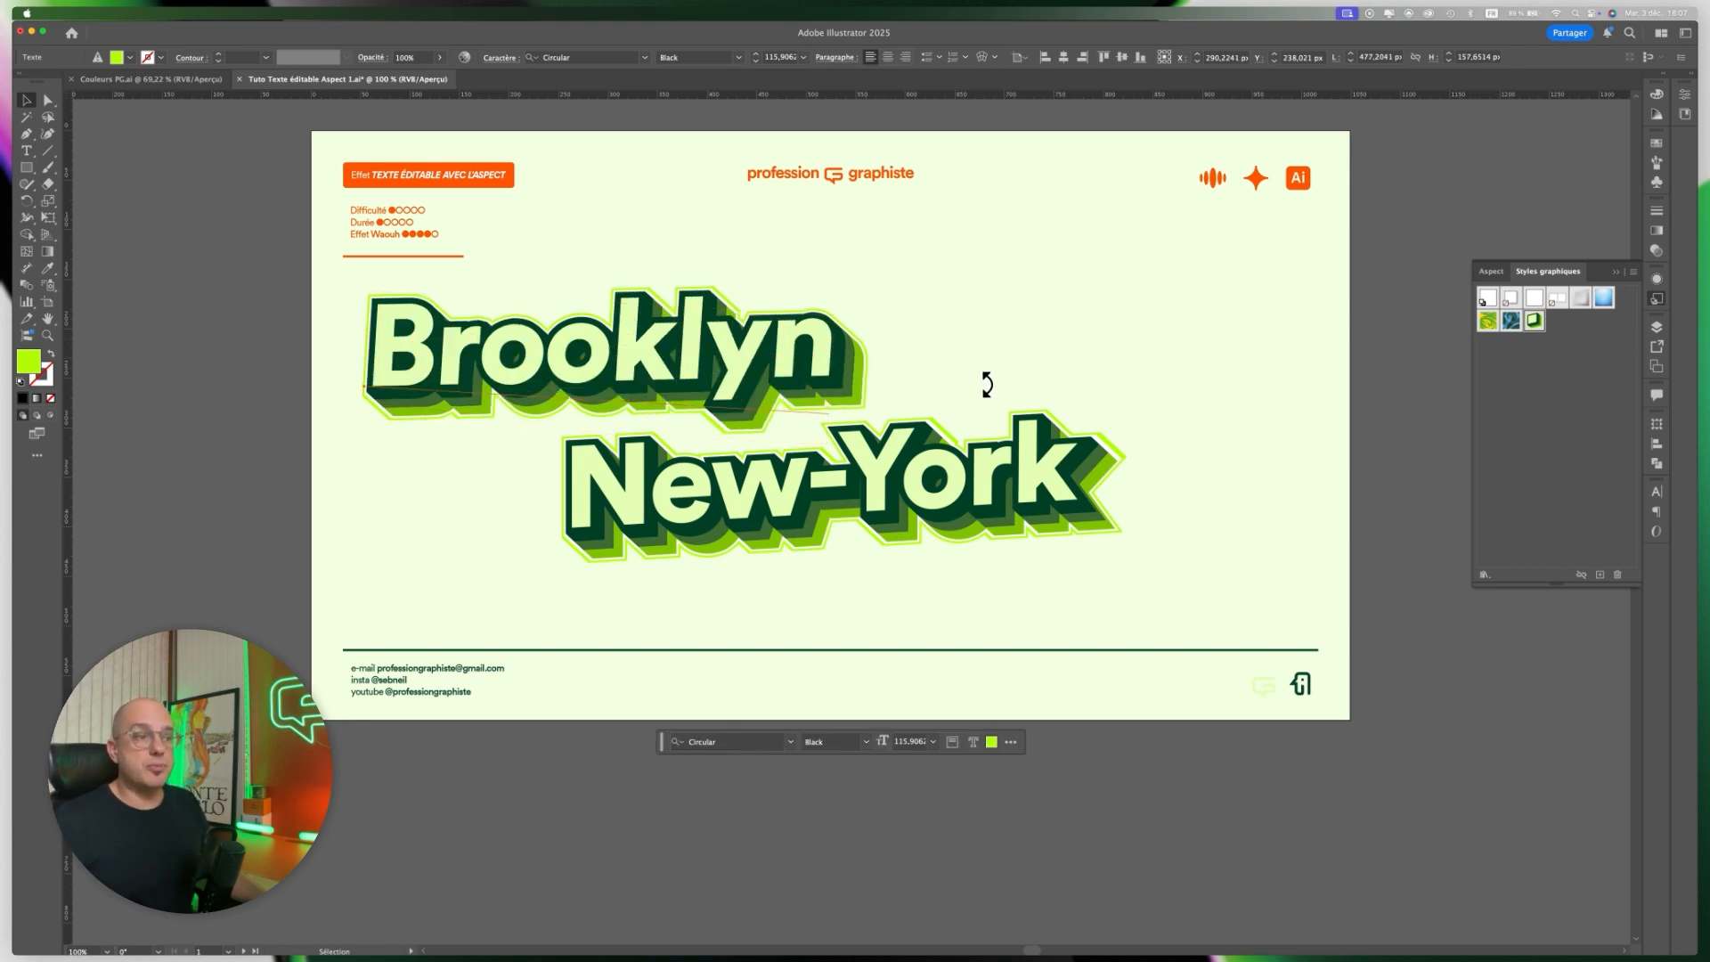
left_click_drag(732, 360, 1022, 376)
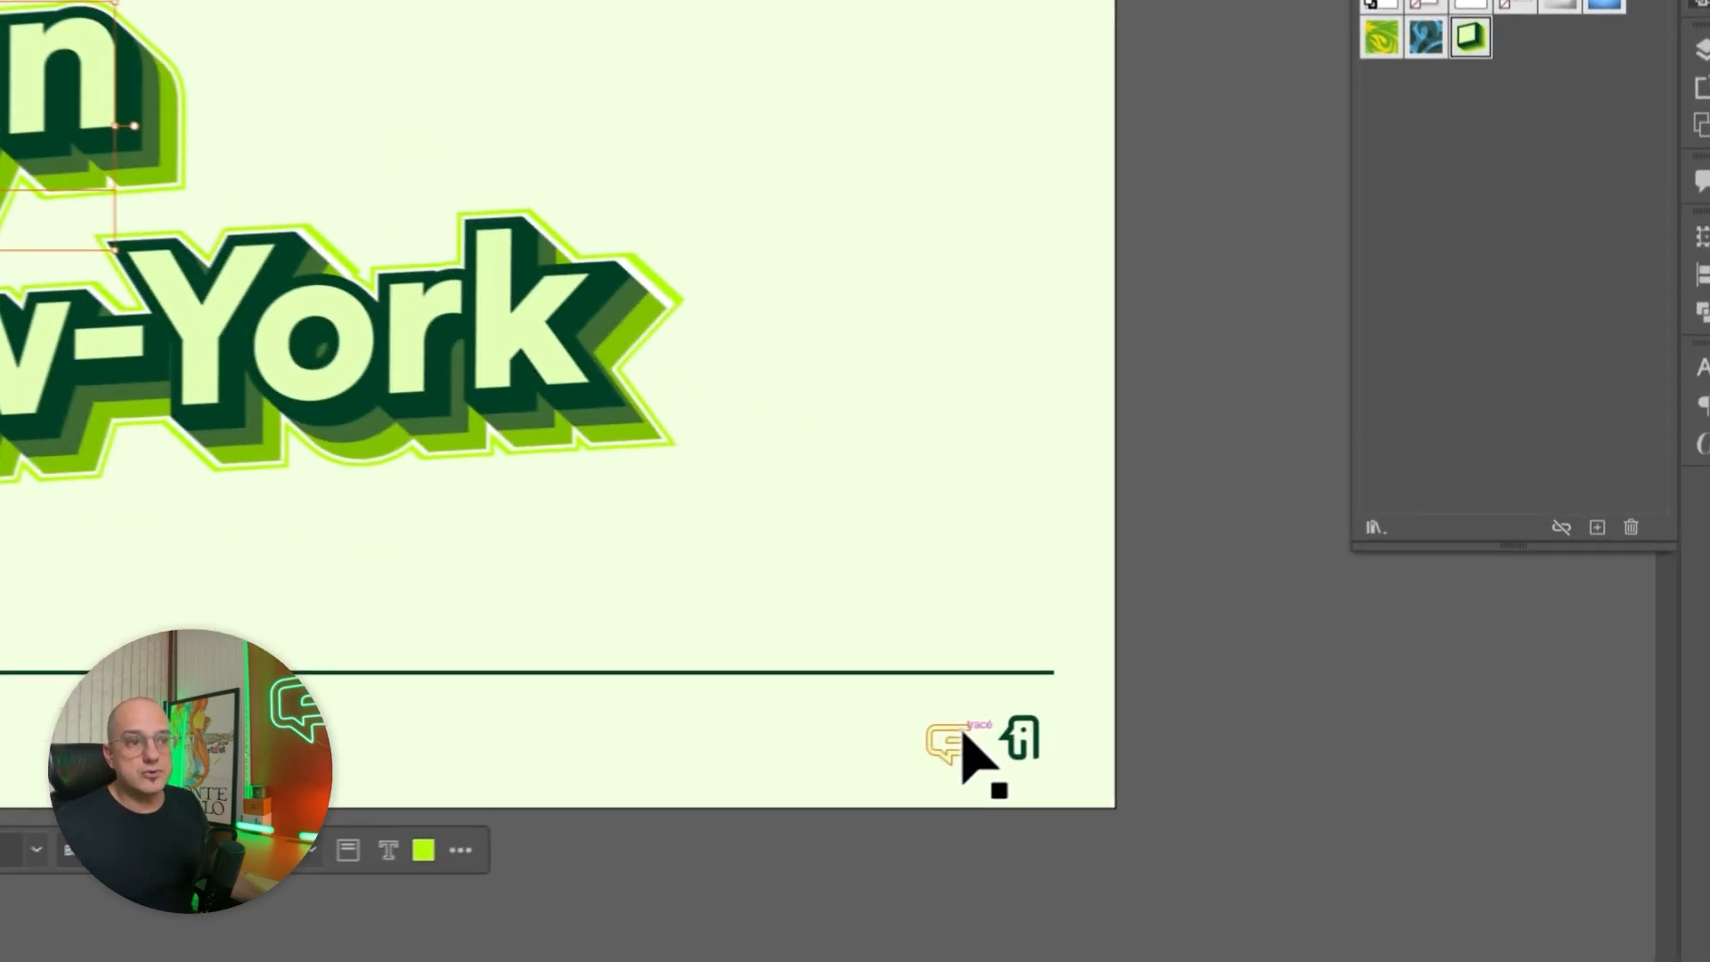
Bring the pale green speech-bubble logo from the artboard's lower-right corner to the empty area right of Brooklyn and enlarge it.
left_click(1256, 694)
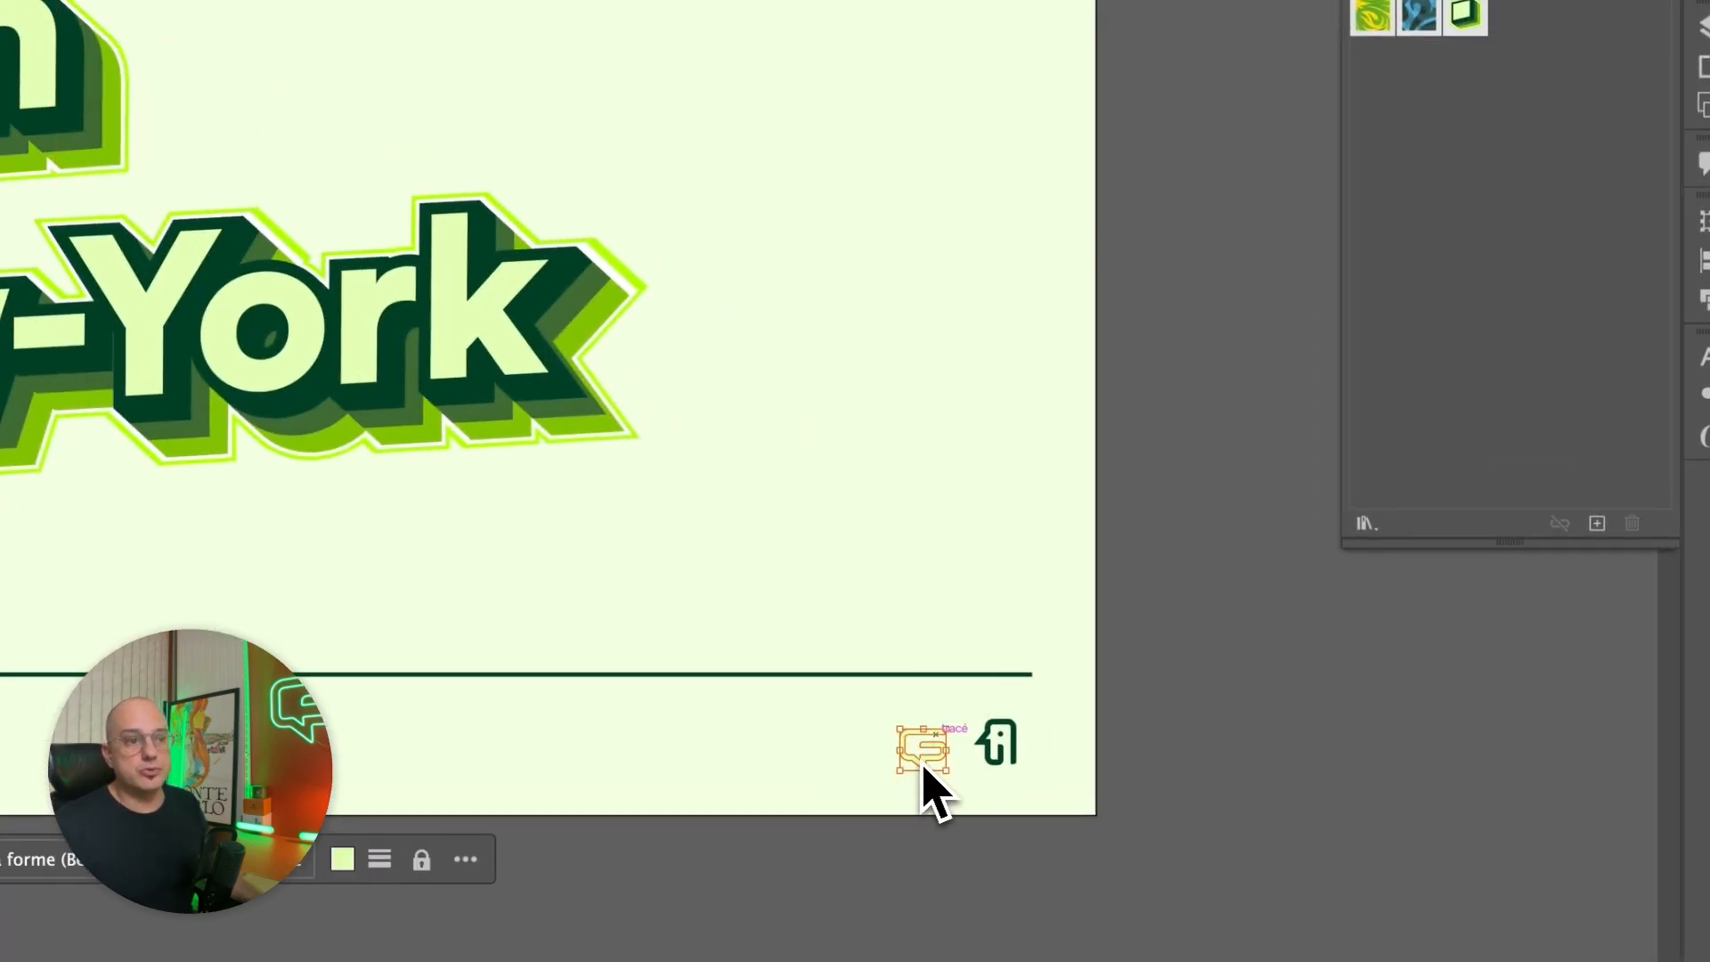
mouse_move(939, 757)
left_mouse_down()
mouse_move(621, 335)
mouse_move(622, 404)
mouse_move(472, 400)
mouse_move(457, 375)
mouse_move(688, 604)
left_mouse_up()
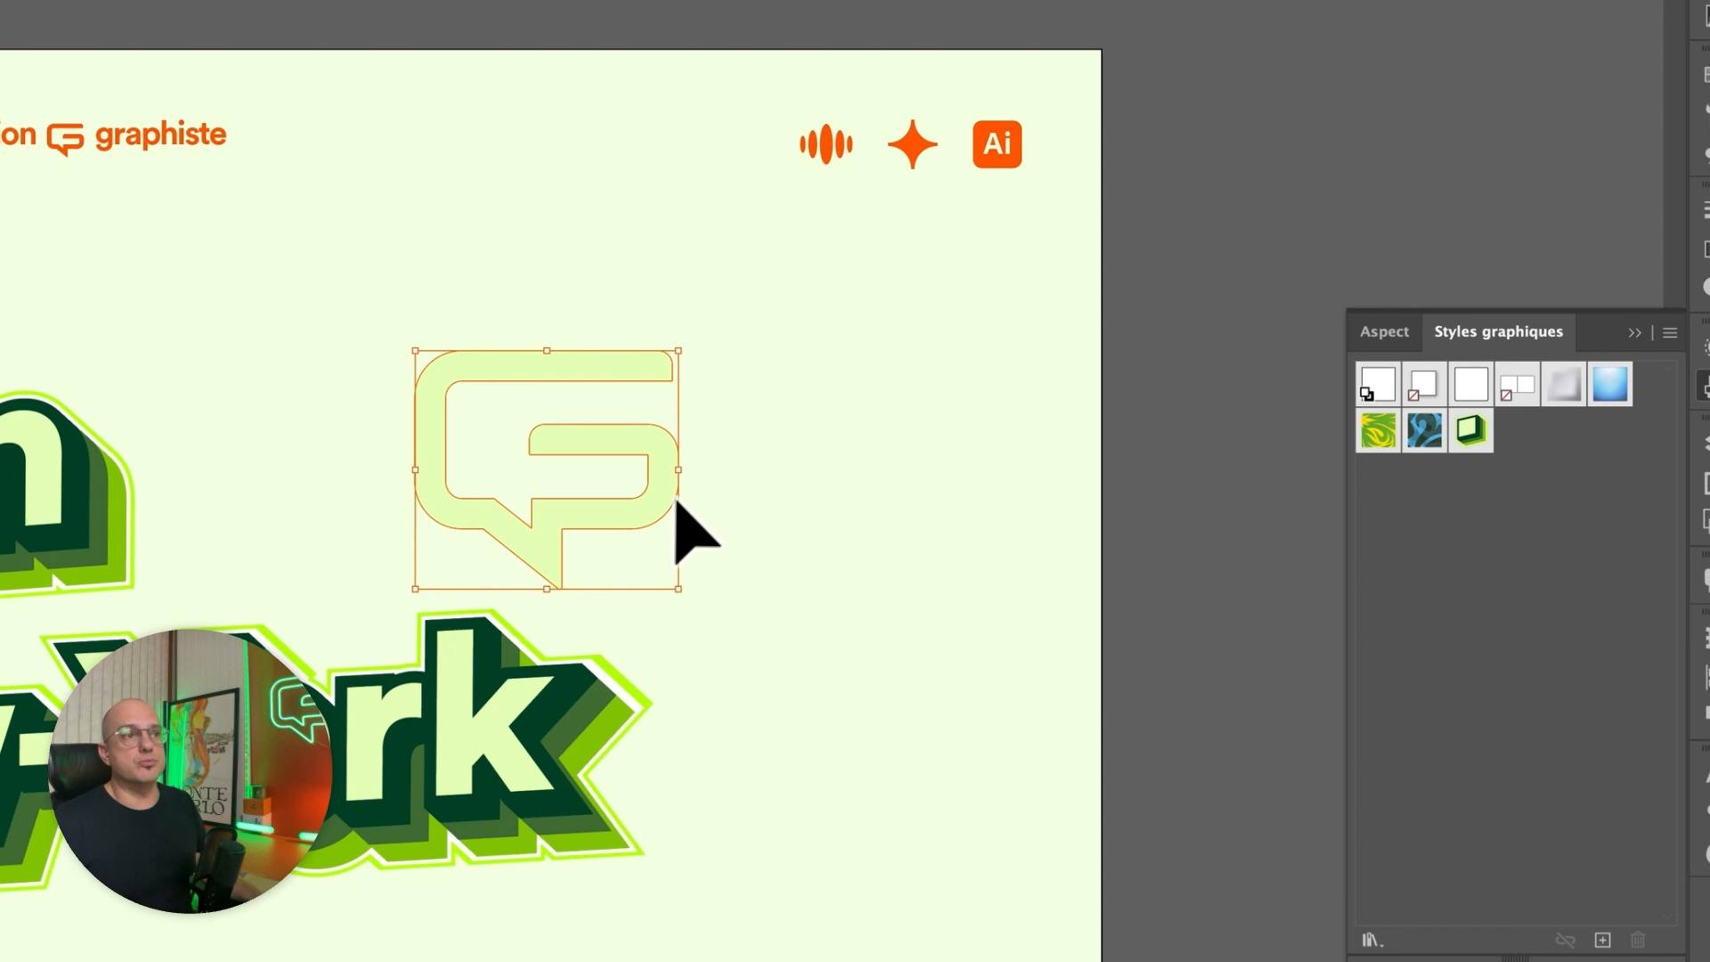
left_click_drag(667, 403, 653, 428)
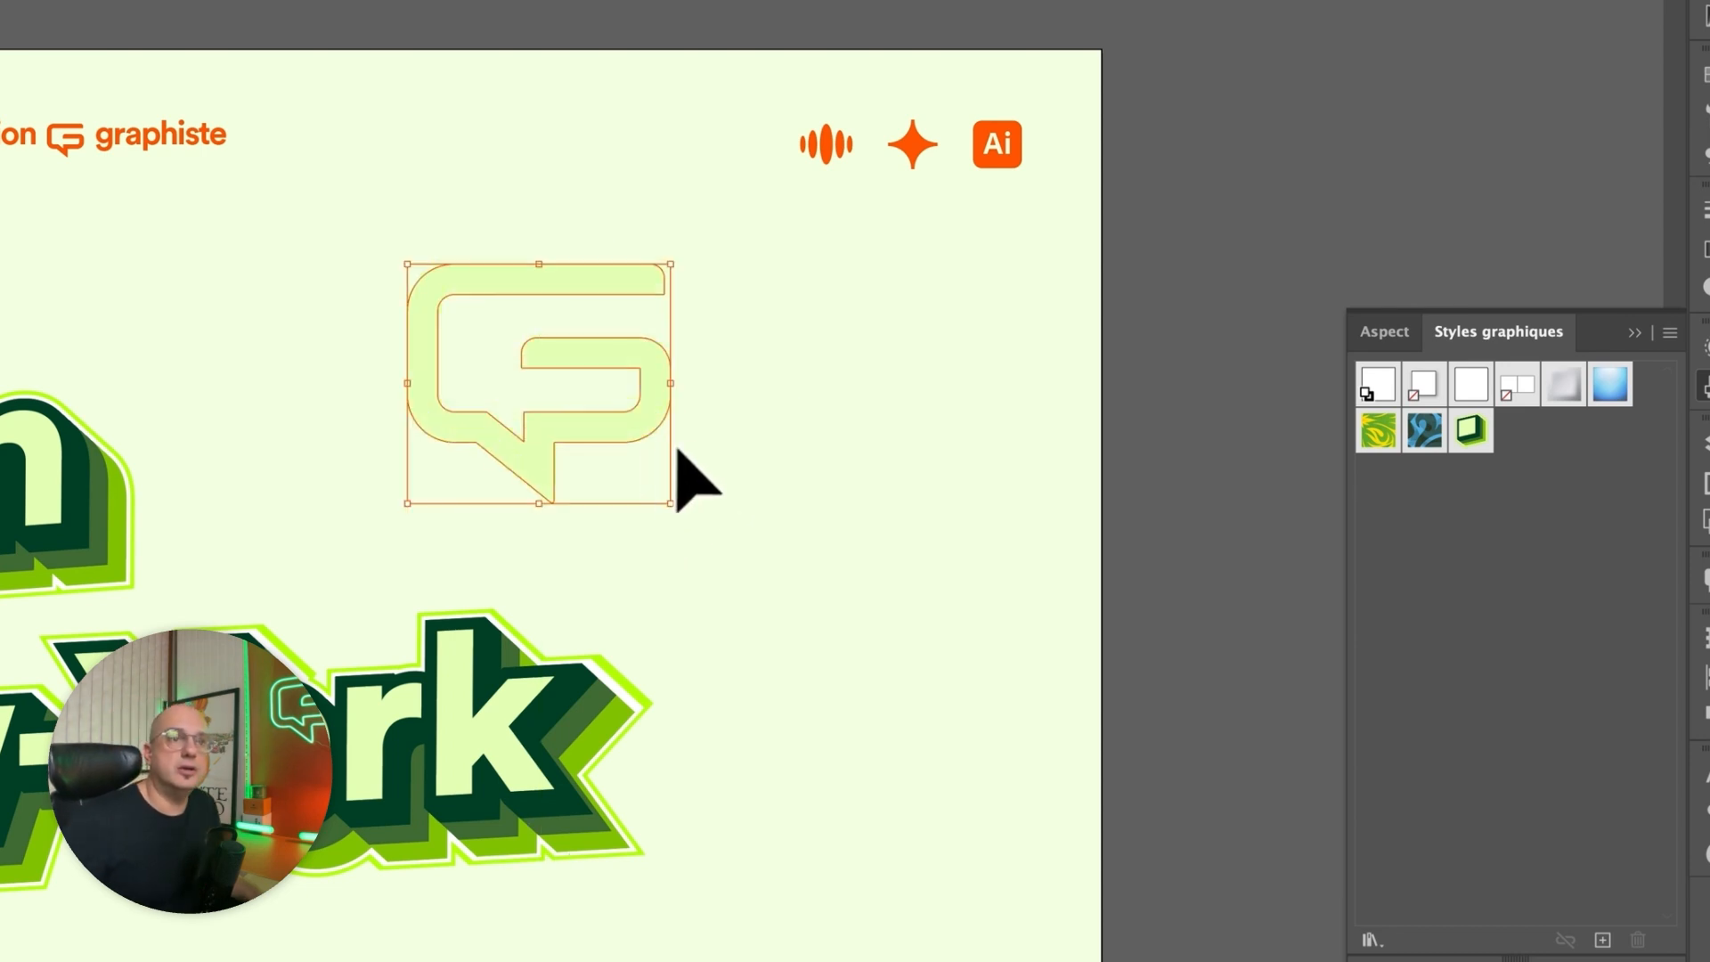
Apply the graphic style saved from Brooklyn to the enlarged speech-bubble logo and deselect it.
left_click(1382, 425)
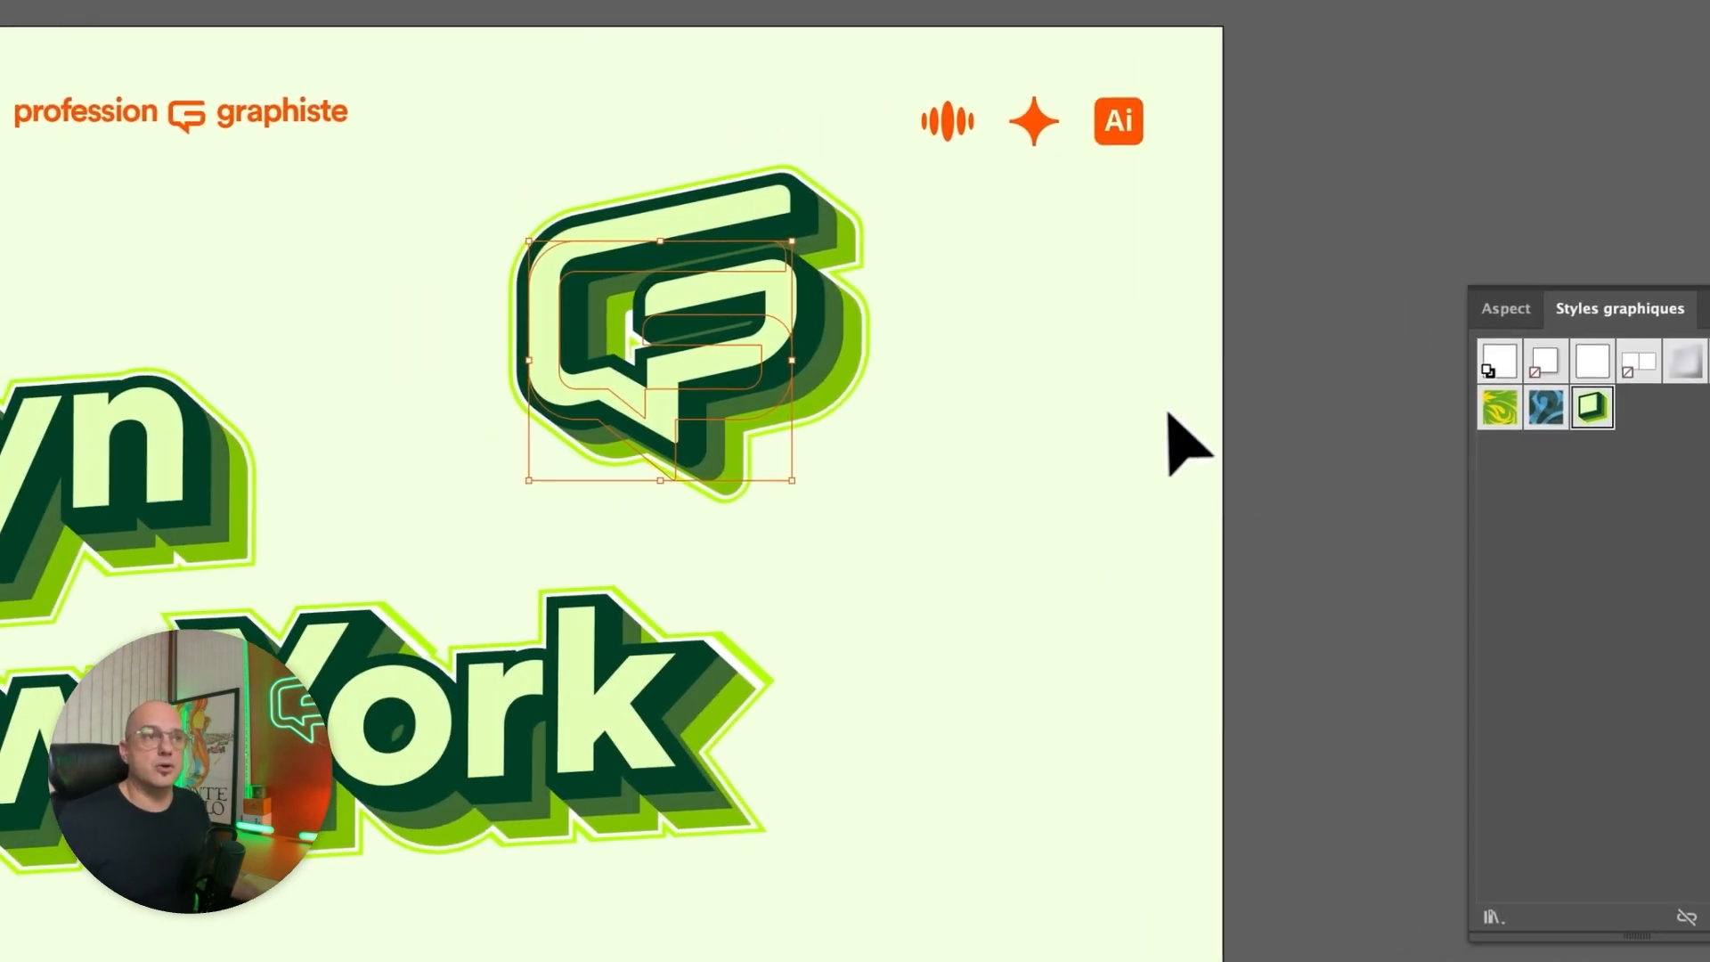
left_click(1012, 440)
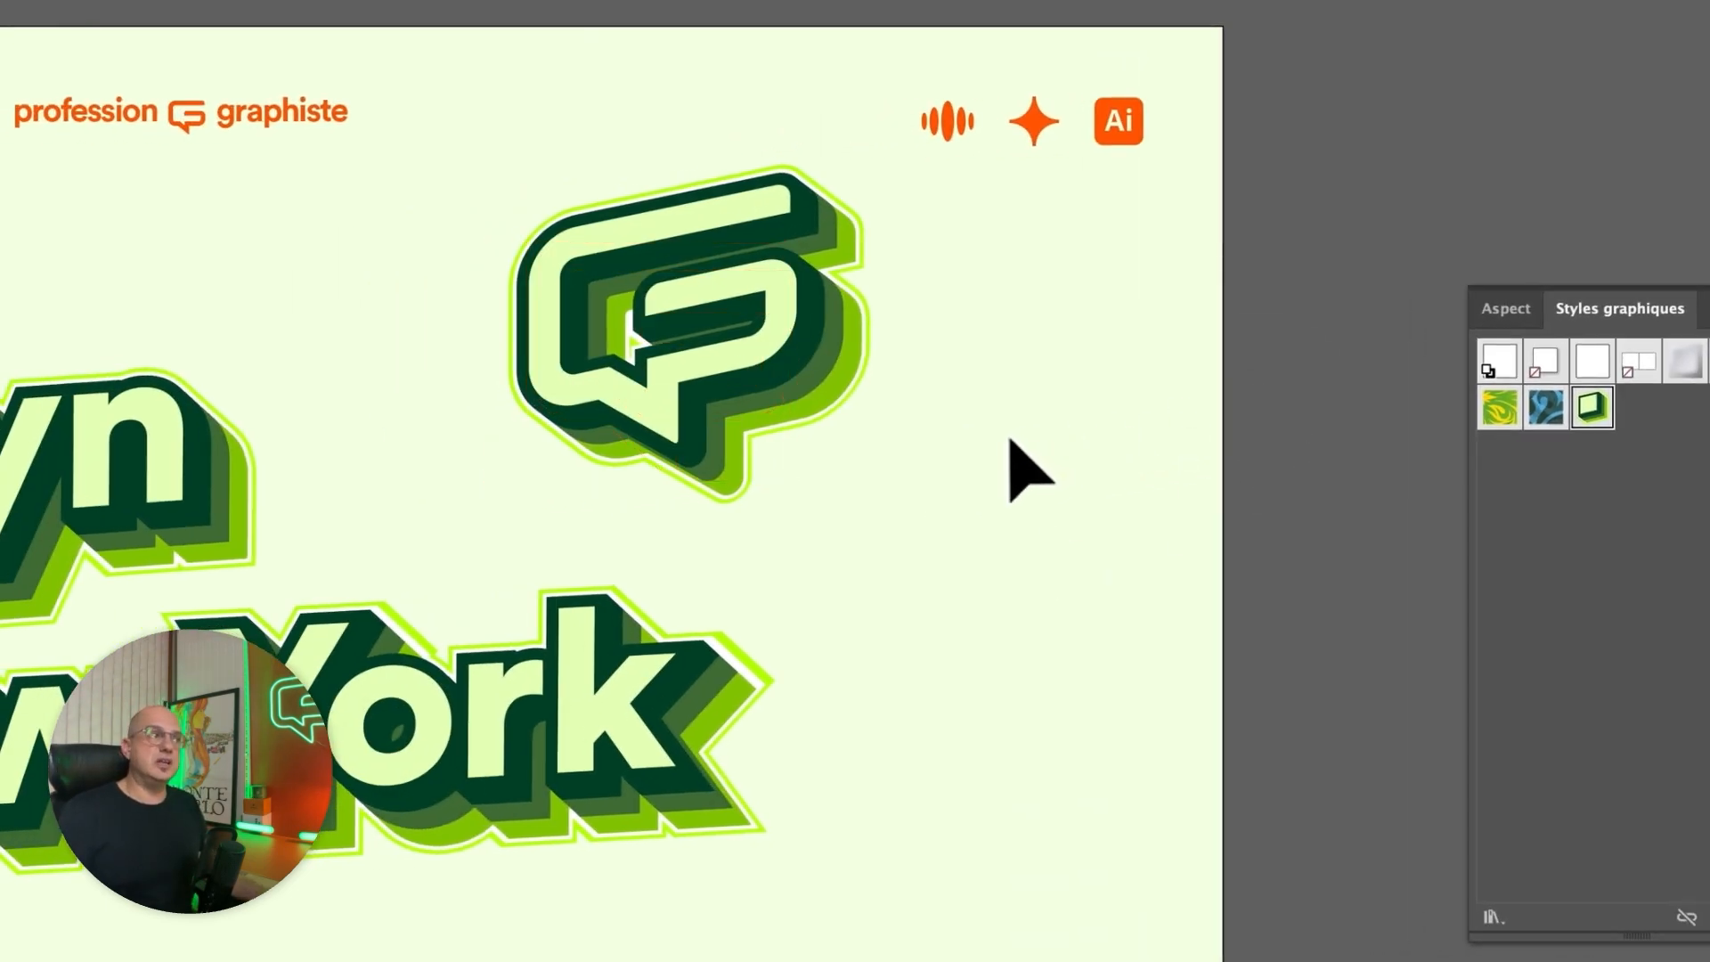